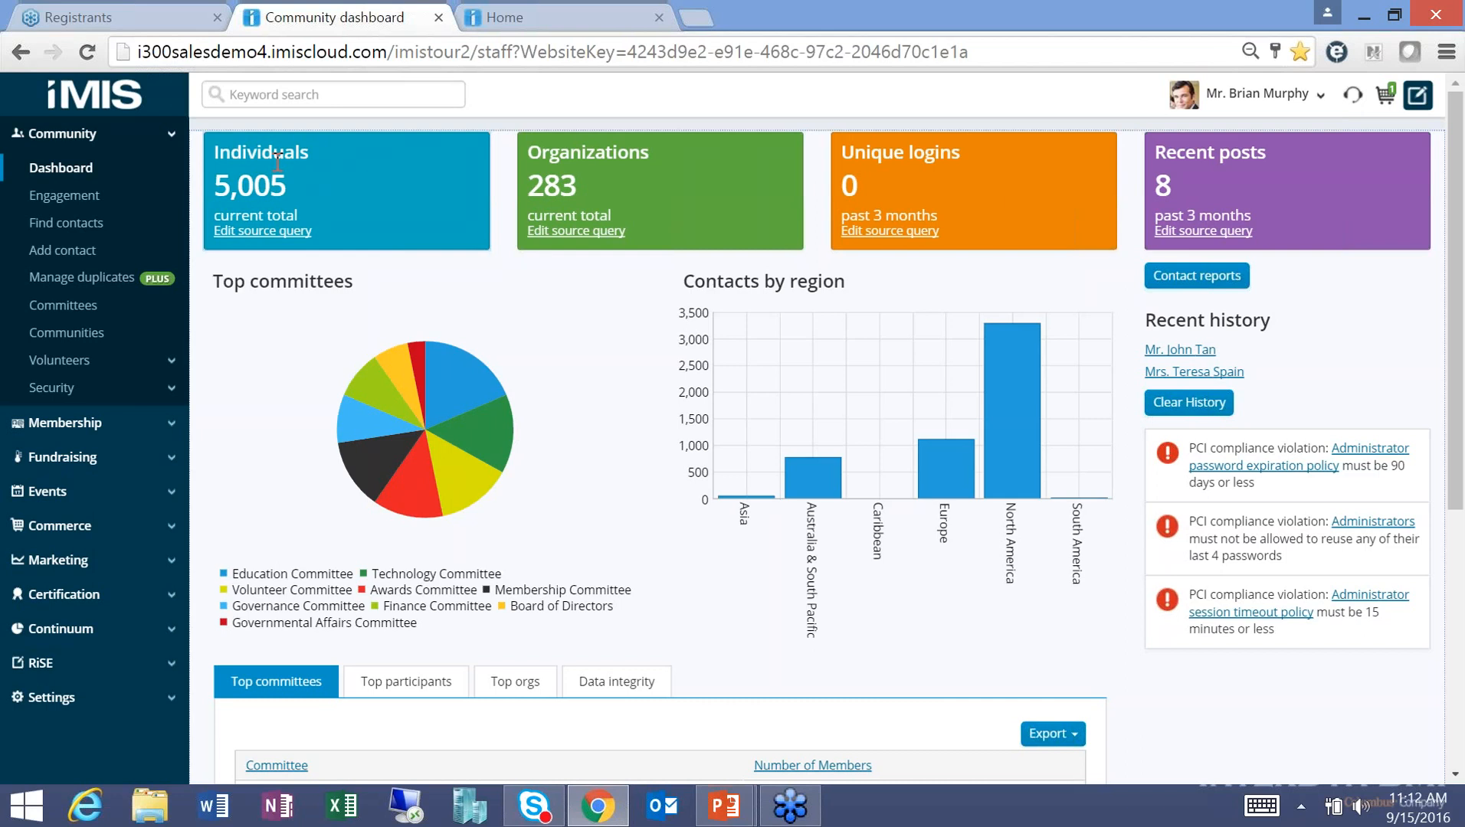
Add a Member Type filter to the Individuals tile's source query.
{"action": "left_click", "coordinate": [247, 232]}
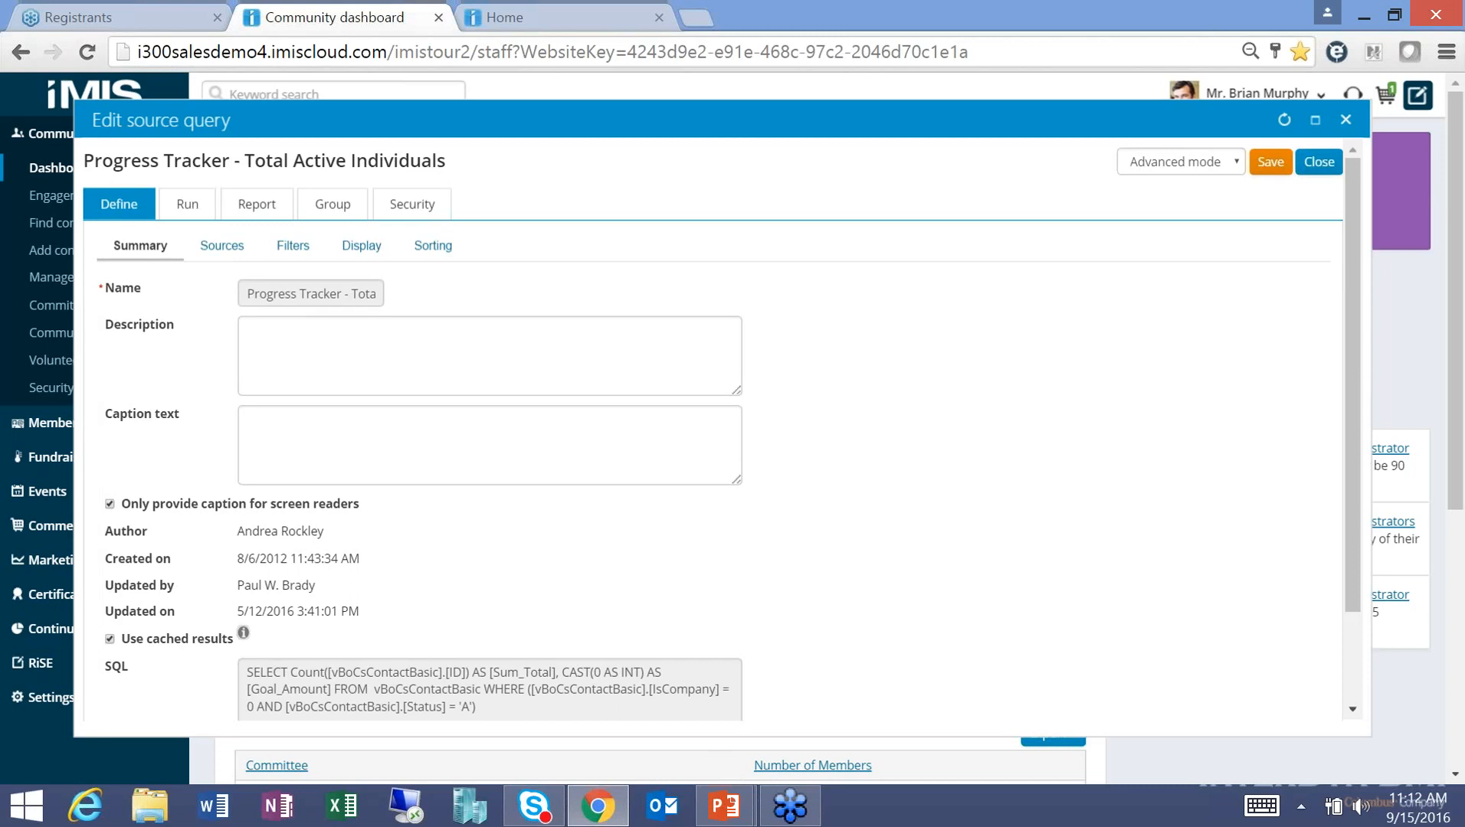
{"action": "left_click", "coordinate": [292, 246]}
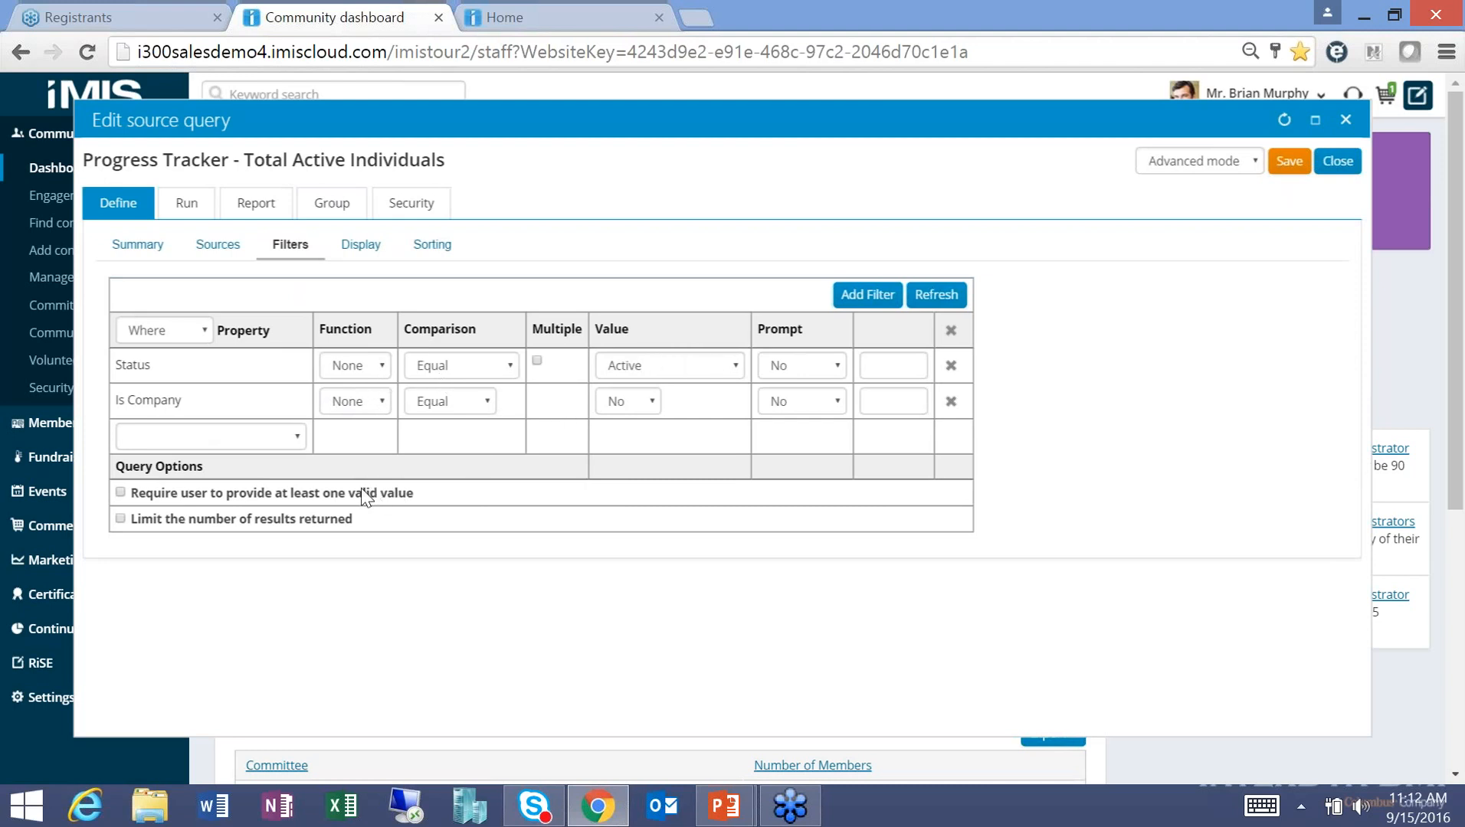
{"action": "left_click", "coordinate": [298, 436]}
{"action": "left_click_drag", "start_coordinate": [295, 491], "coordinate": [298, 605]}
{"action": "left_click", "coordinate": [214, 729]}
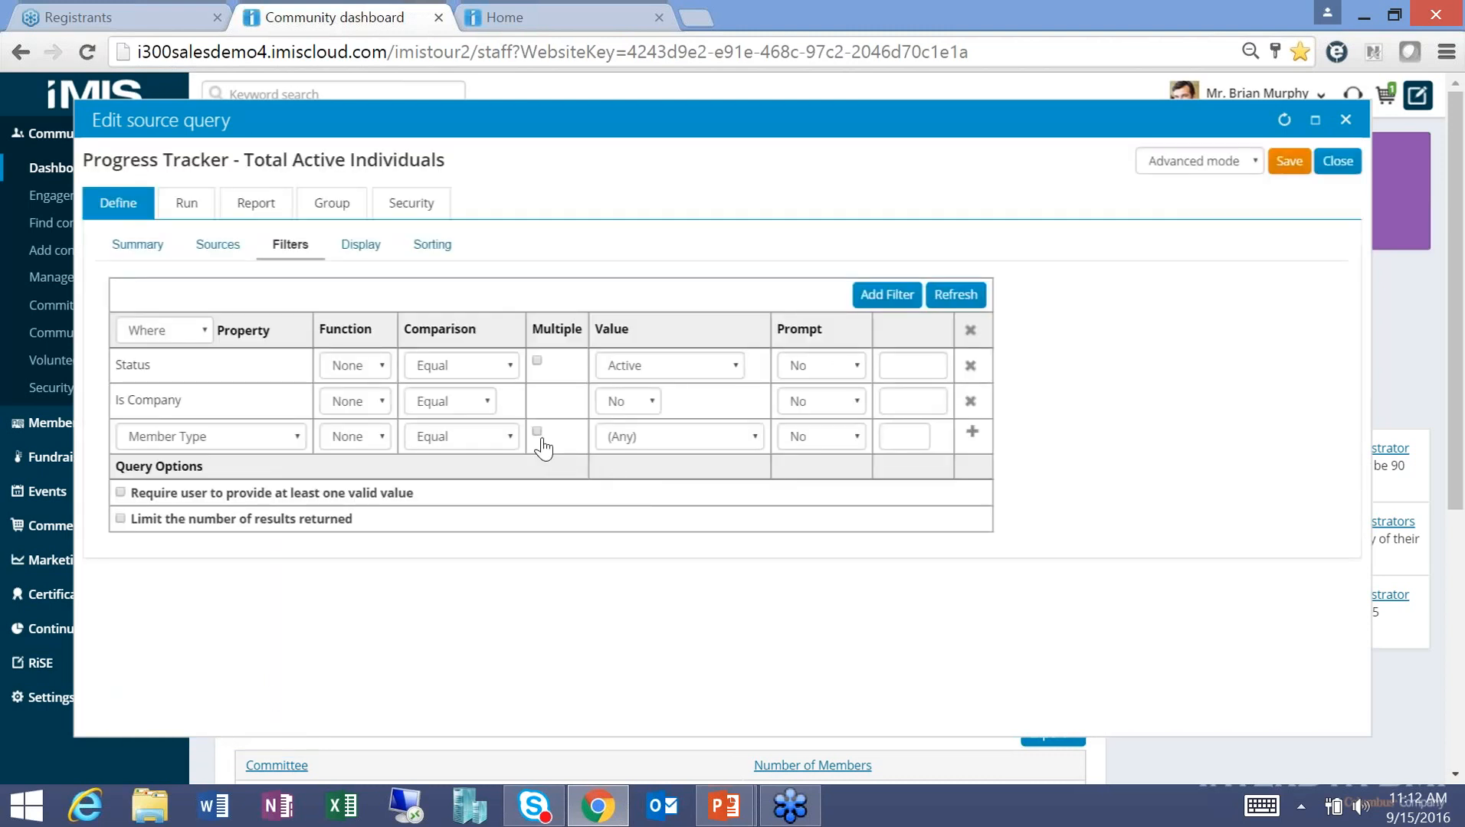
Make the Member Type filter match Associate Member and Affiliate Member, then save the query.
{"action": "left_click", "coordinate": [537, 433]}
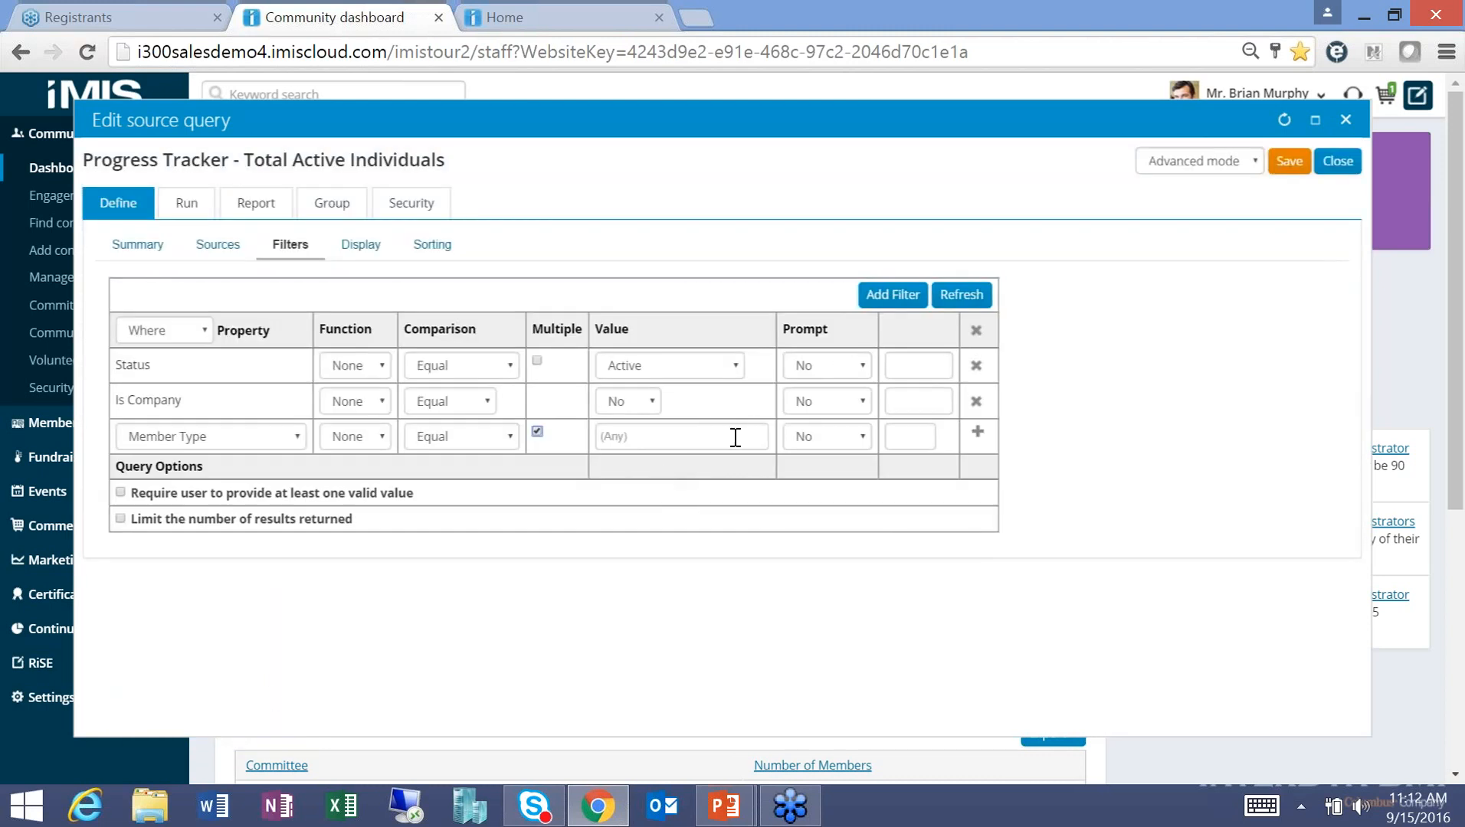
{"action": "left_click", "coordinate": [731, 435]}
{"action": "left_click", "coordinate": [685, 504]}
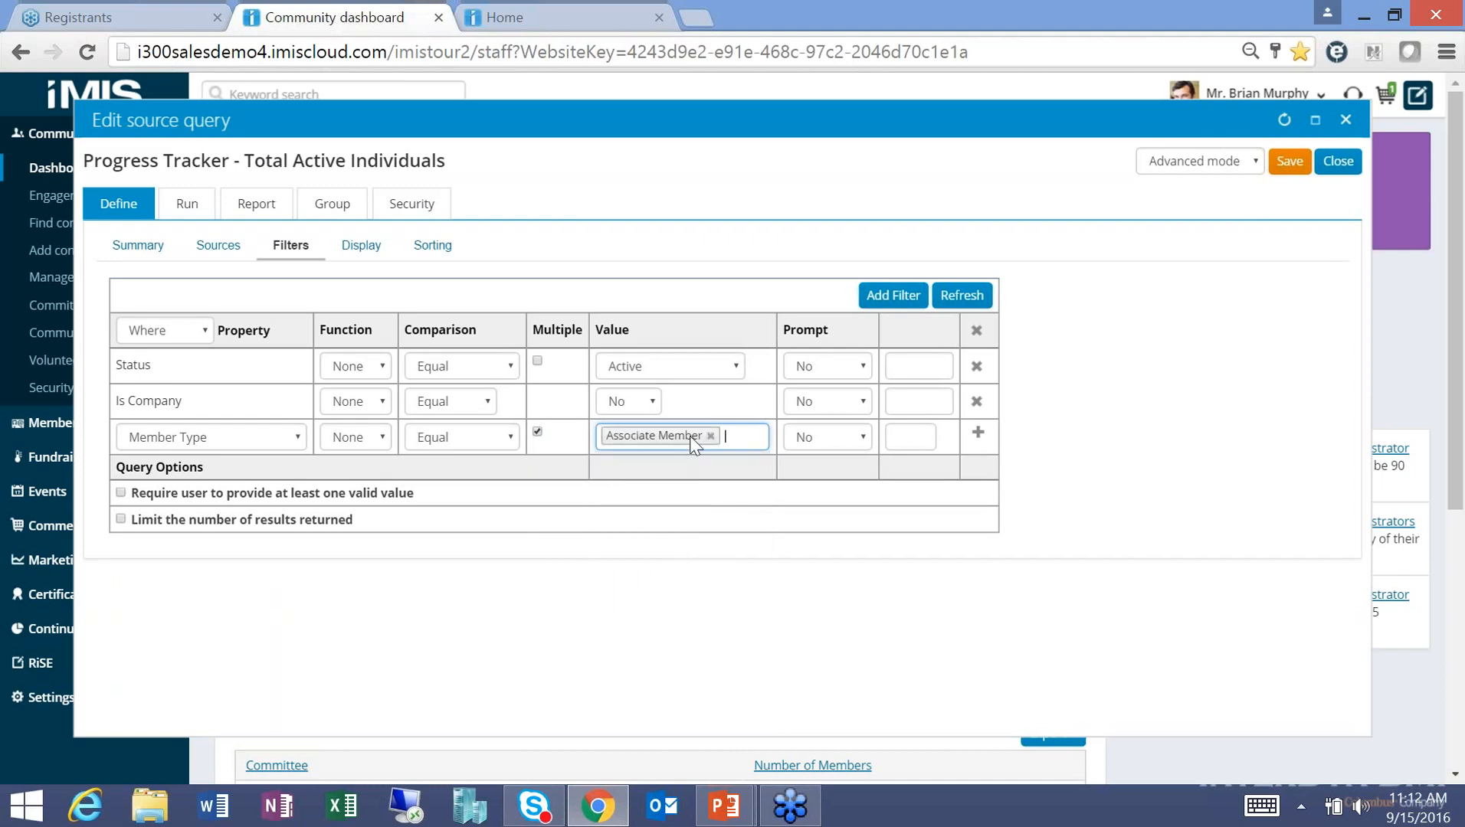
{"action": "left_click", "coordinate": [750, 436]}
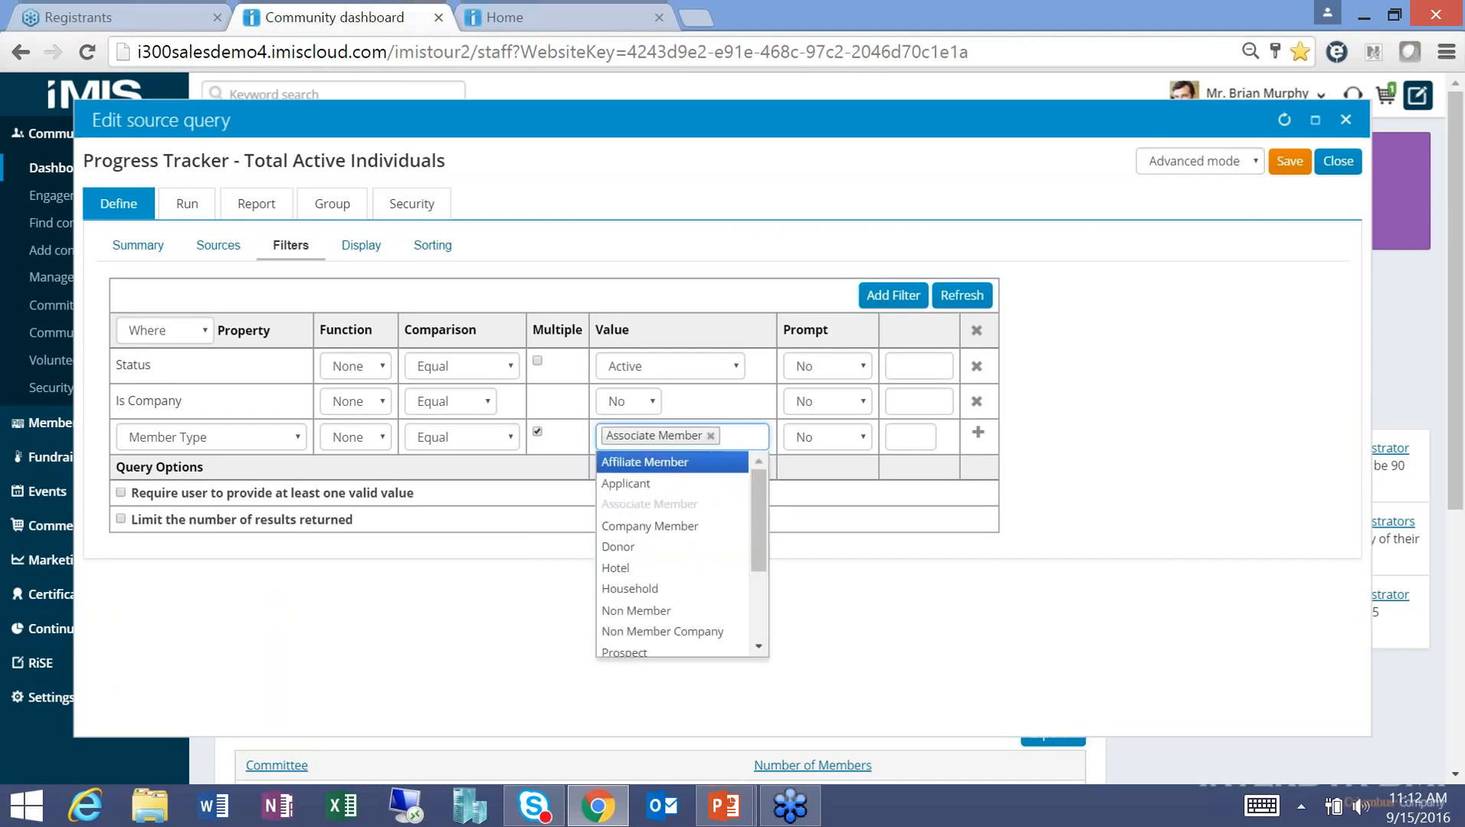
{"action": "left_click", "coordinate": [682, 466]}
{"action": "left_click", "coordinate": [977, 433]}
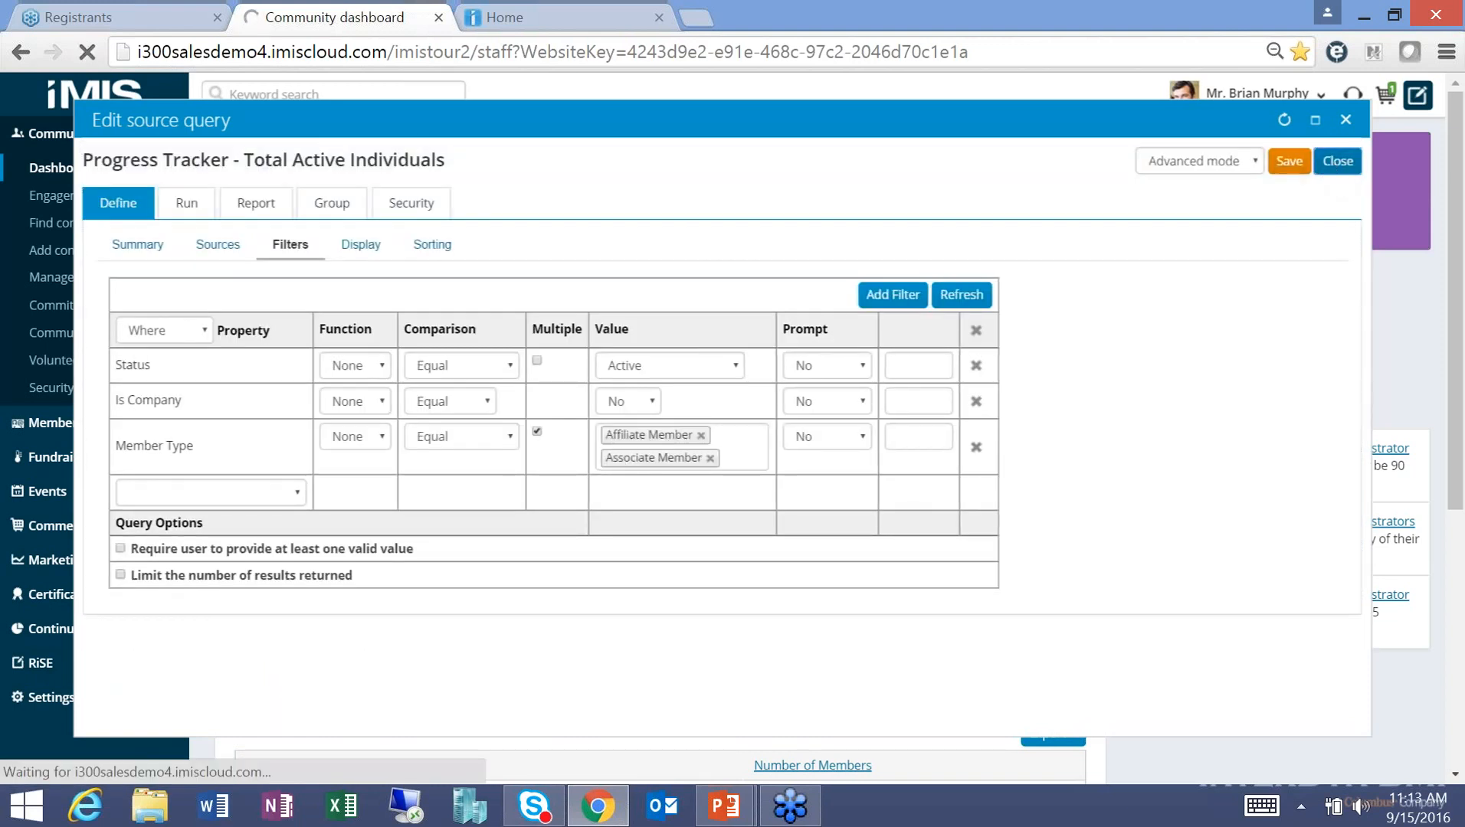
{"action": "left_click", "coordinate": [1338, 161]}
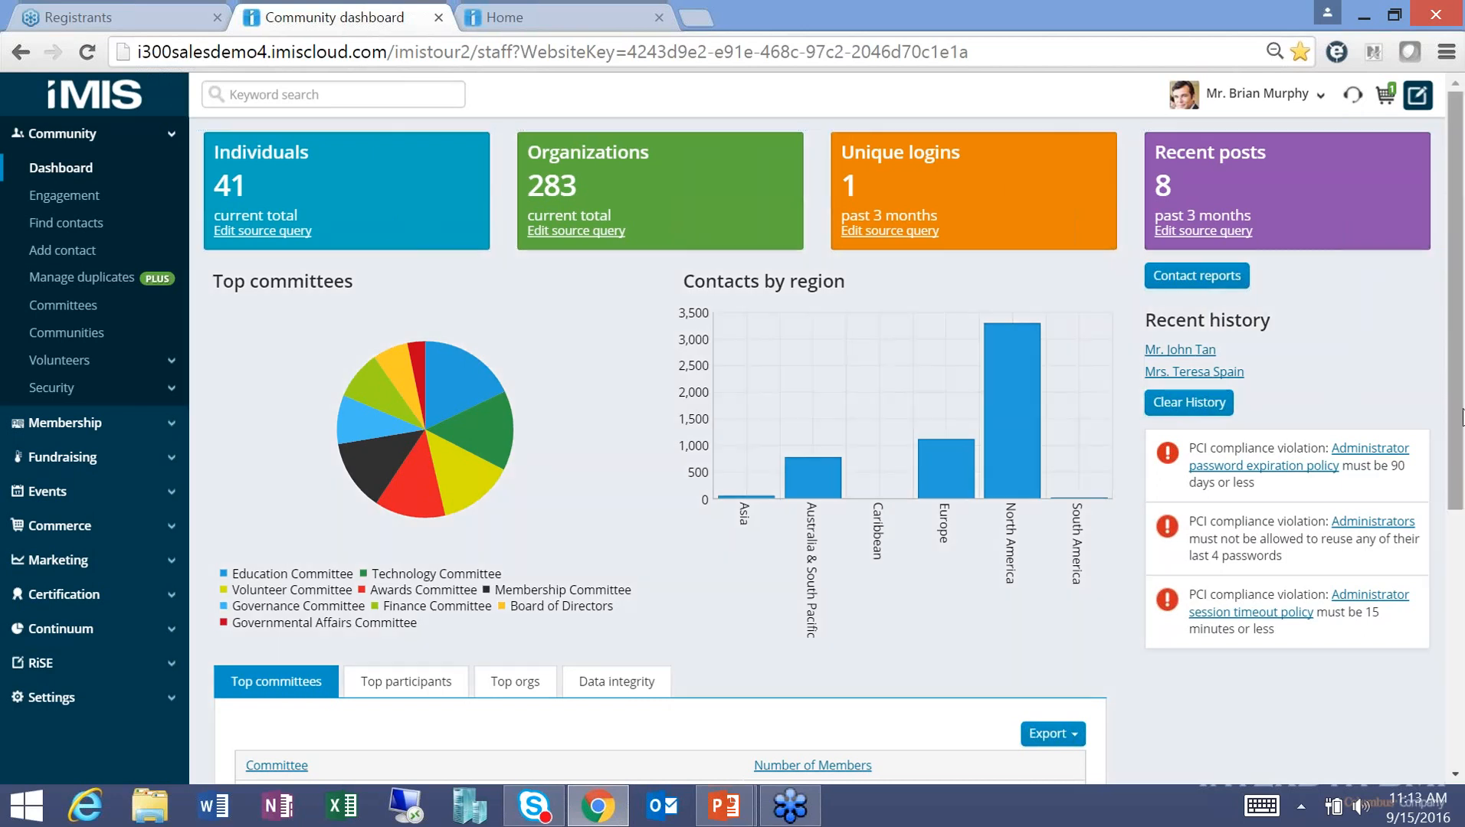
Review the Top committees chart's member counts, then bring up the Top participants list.
{"action": "left_click_drag", "start_coordinate": [1462, 420], "coordinate": [1462, 639]}
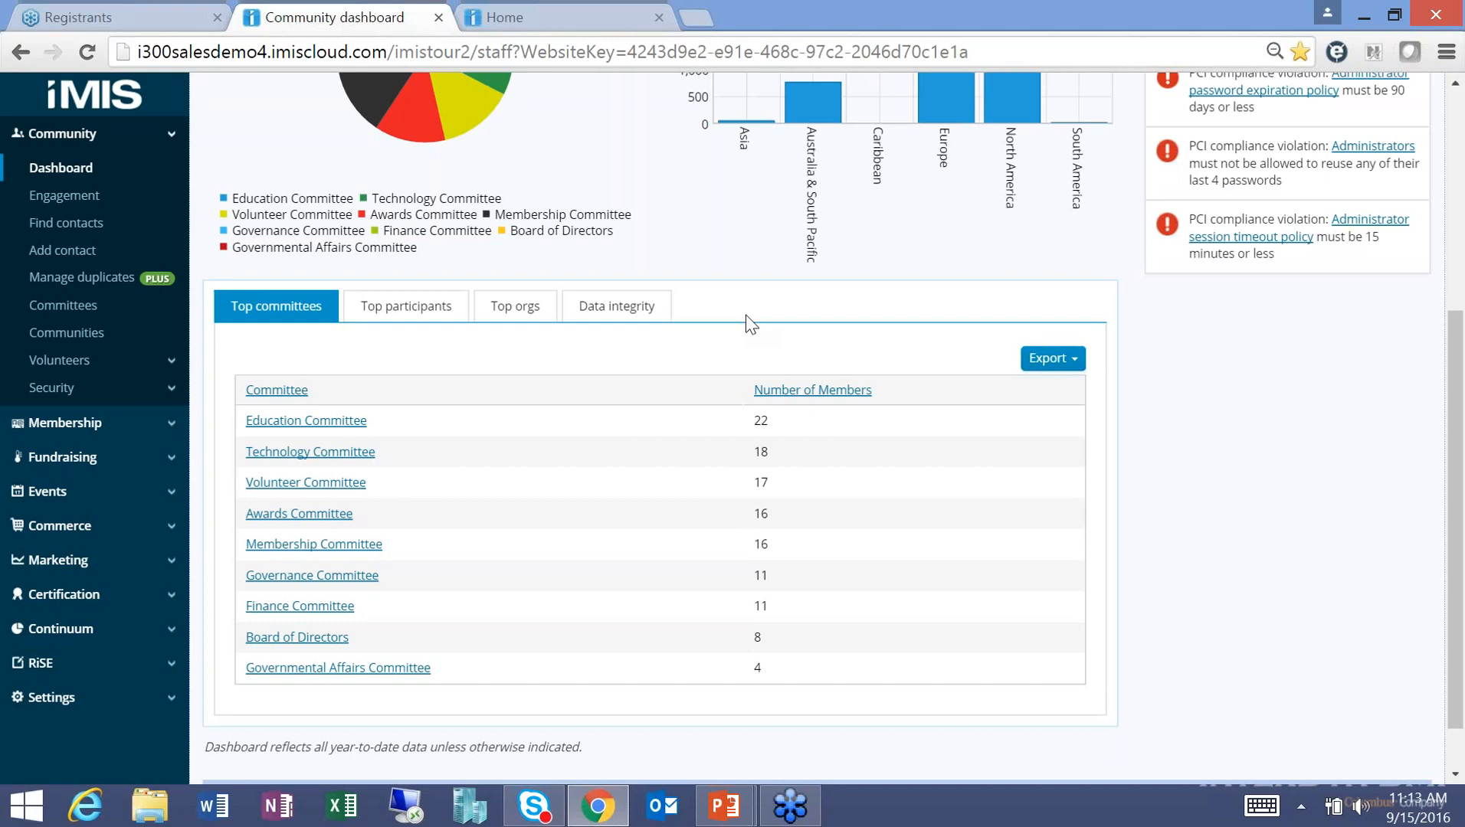
{"action": "mouse_move", "coordinate": [445, 113]}
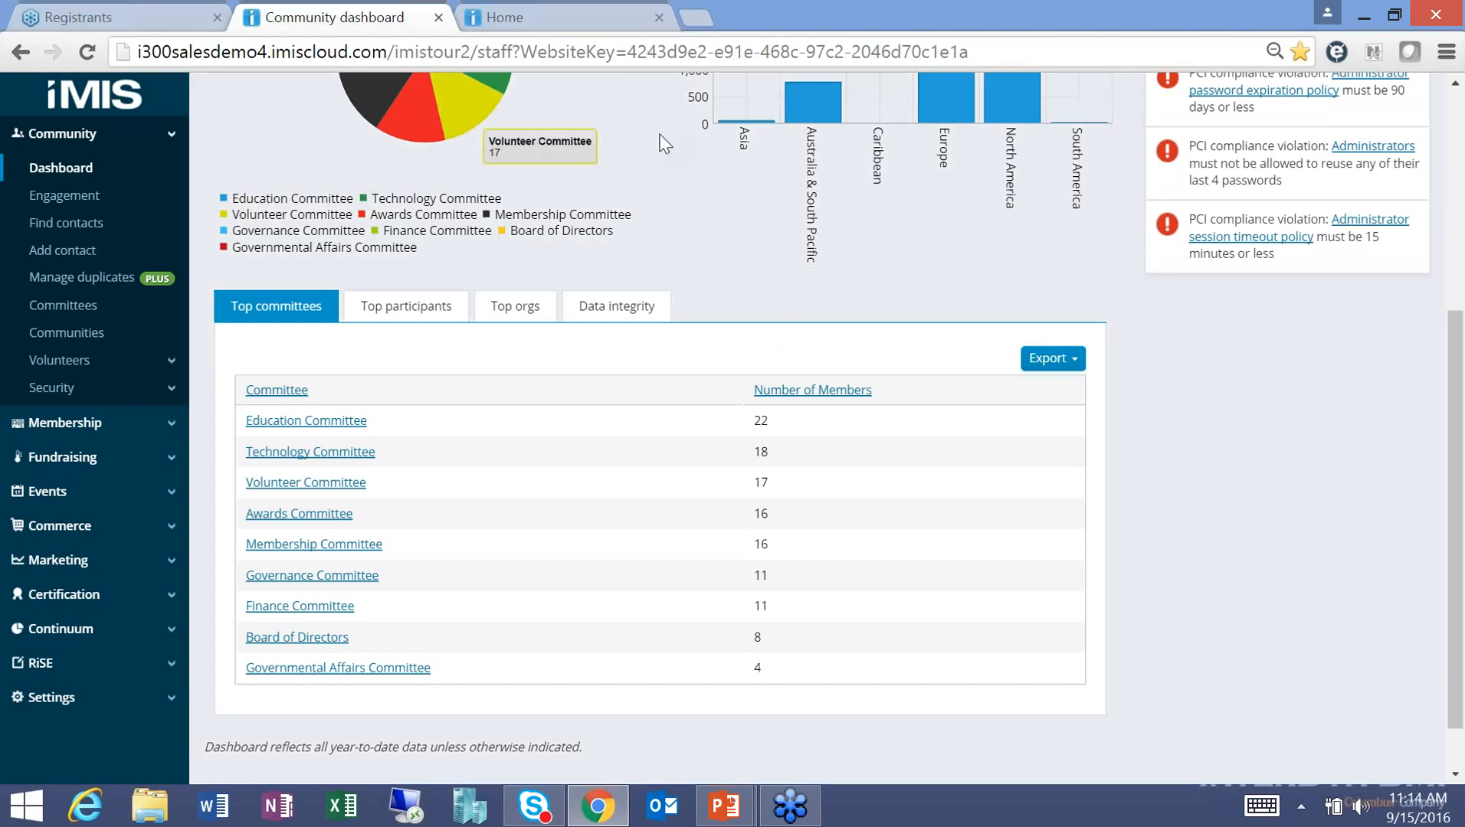
{"action": "mouse_move", "coordinate": [732, 132]}
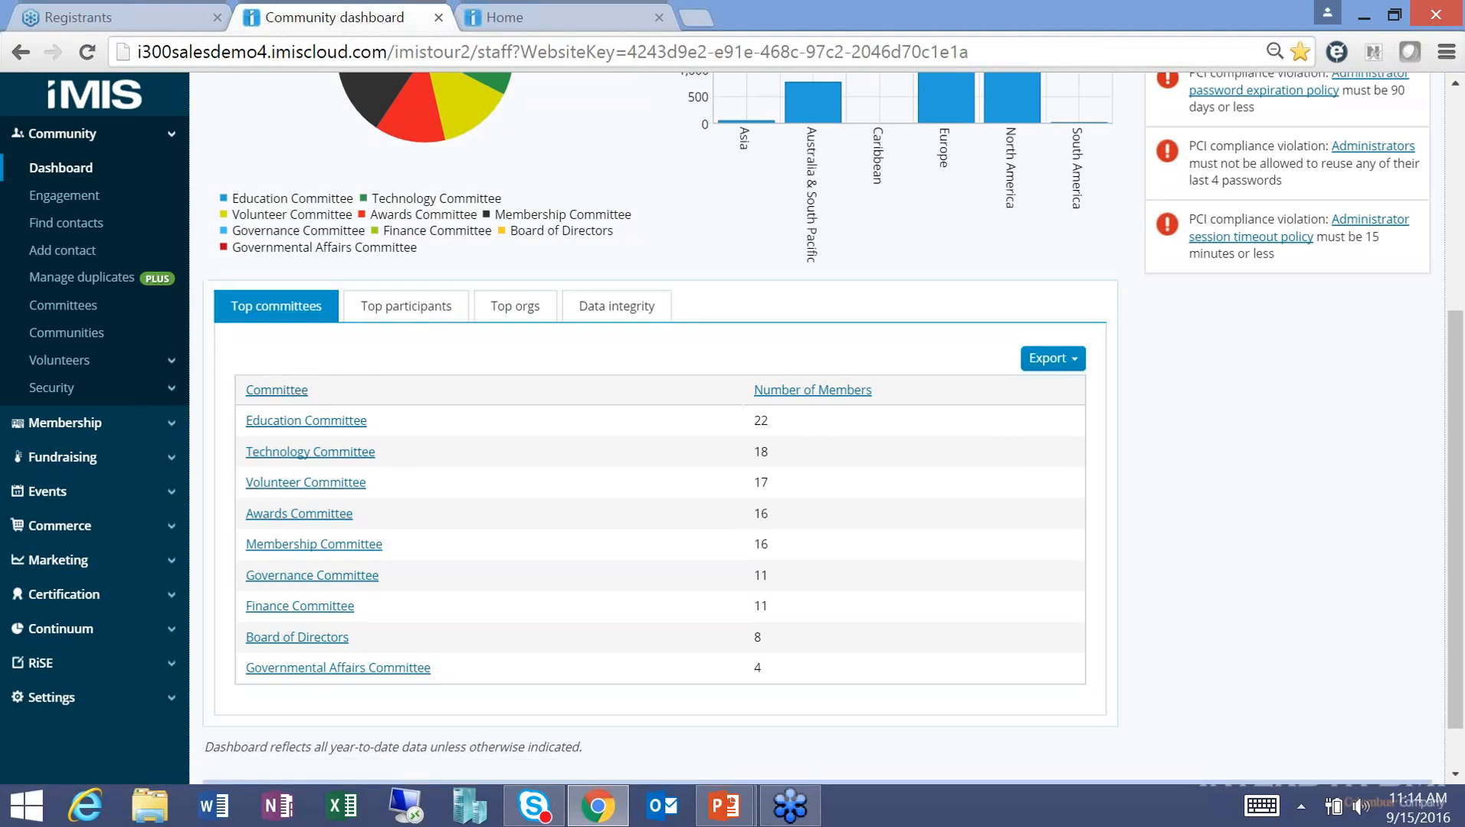
{"action": "left_click", "coordinate": [410, 317]}
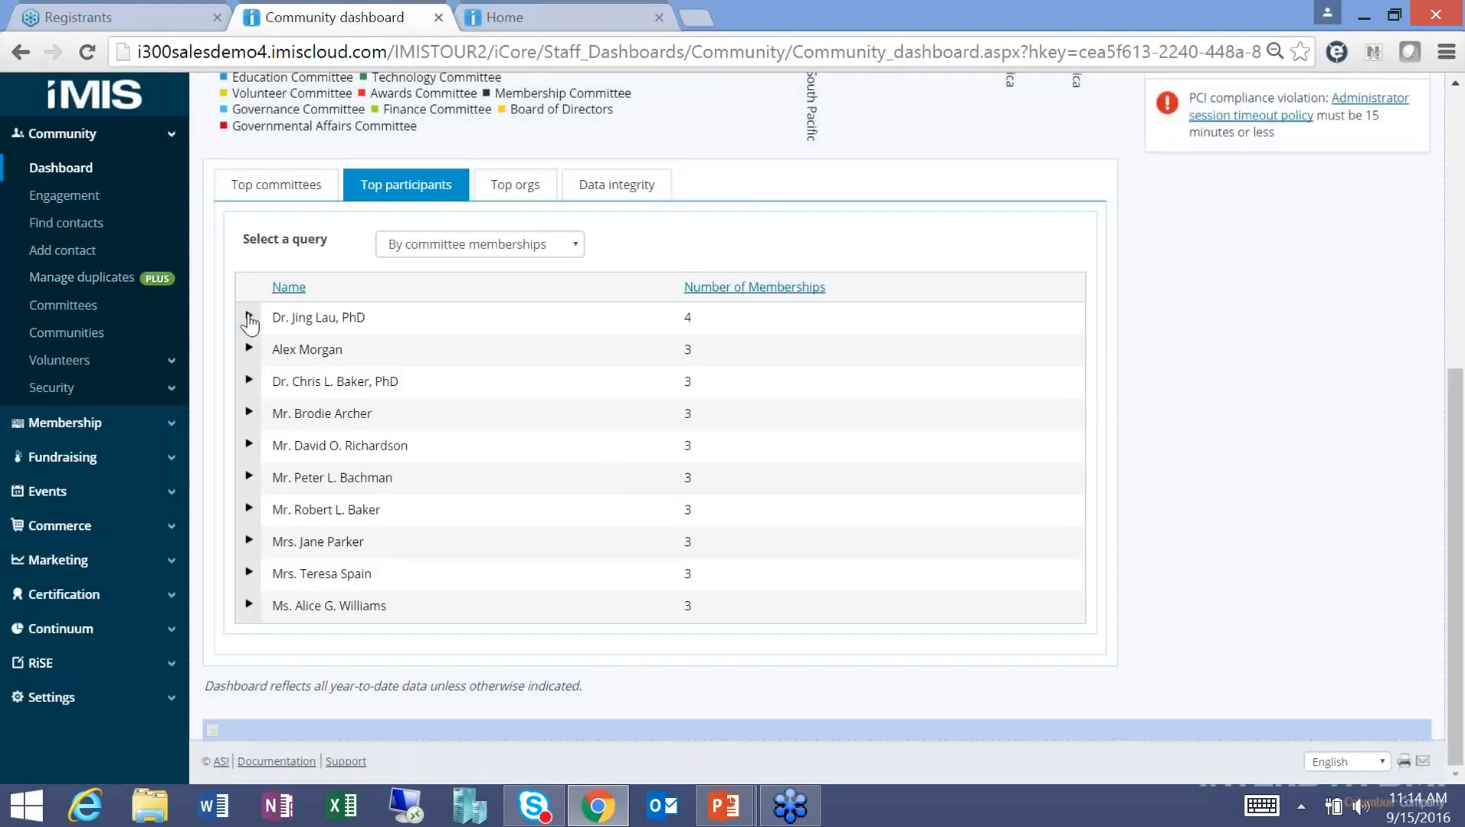
Expand a top participant's memberships, view Top orgs, then show the Data integrity list.
{"action": "left_click", "coordinate": [248, 317]}
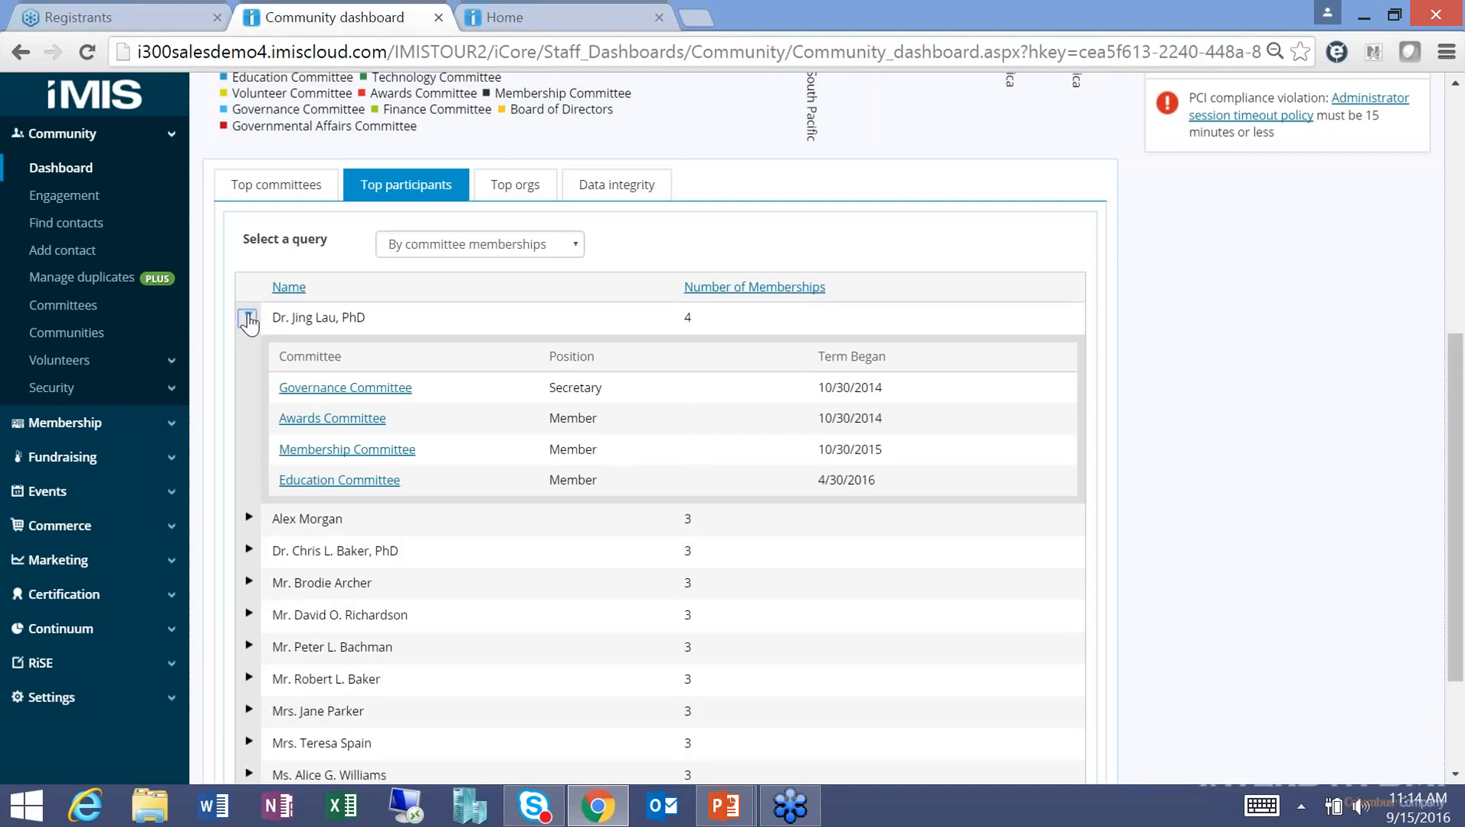
{"action": "left_click", "coordinate": [515, 186]}
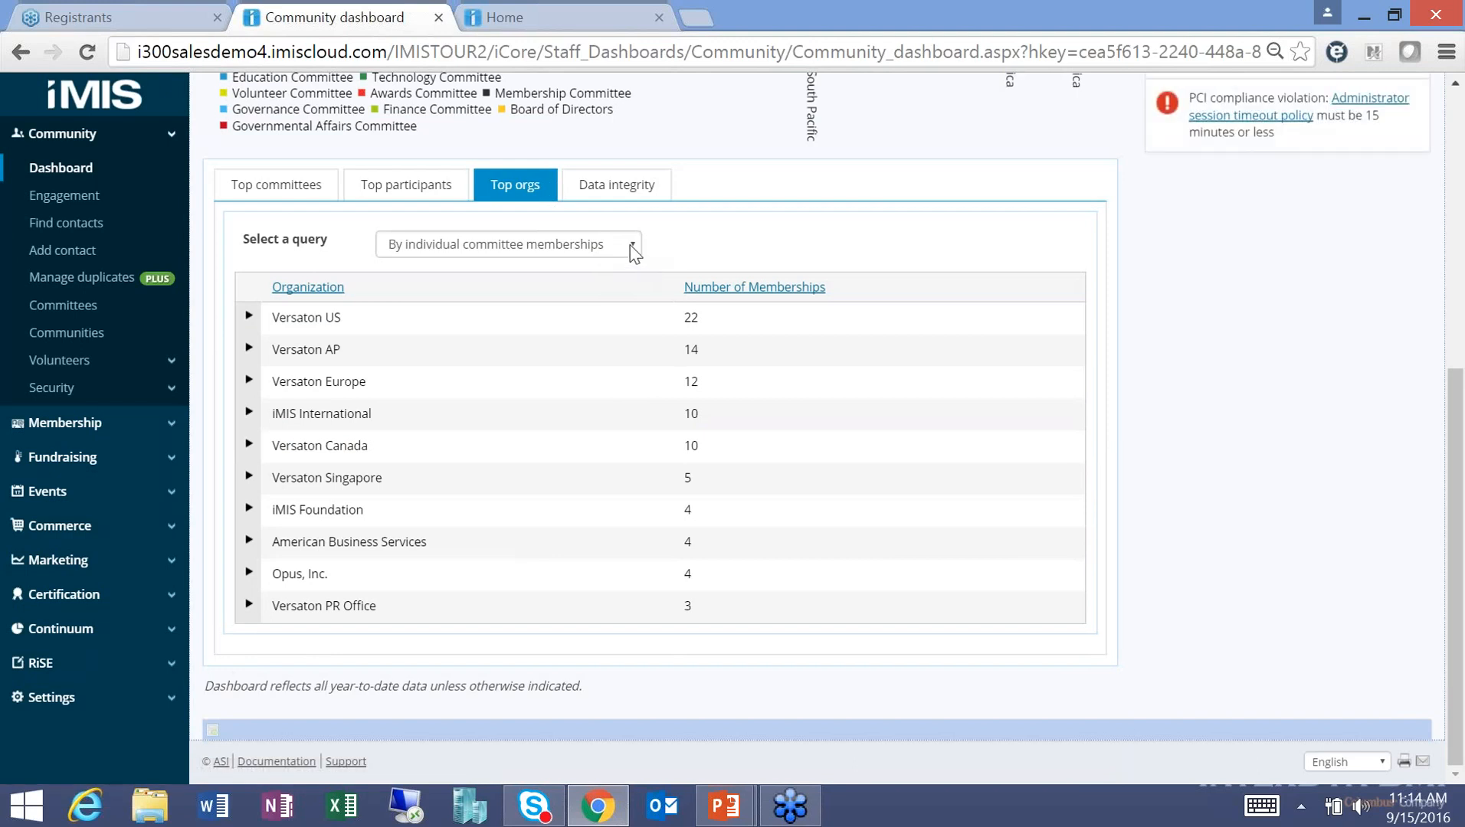
{"action": "left_click", "coordinate": [632, 245]}
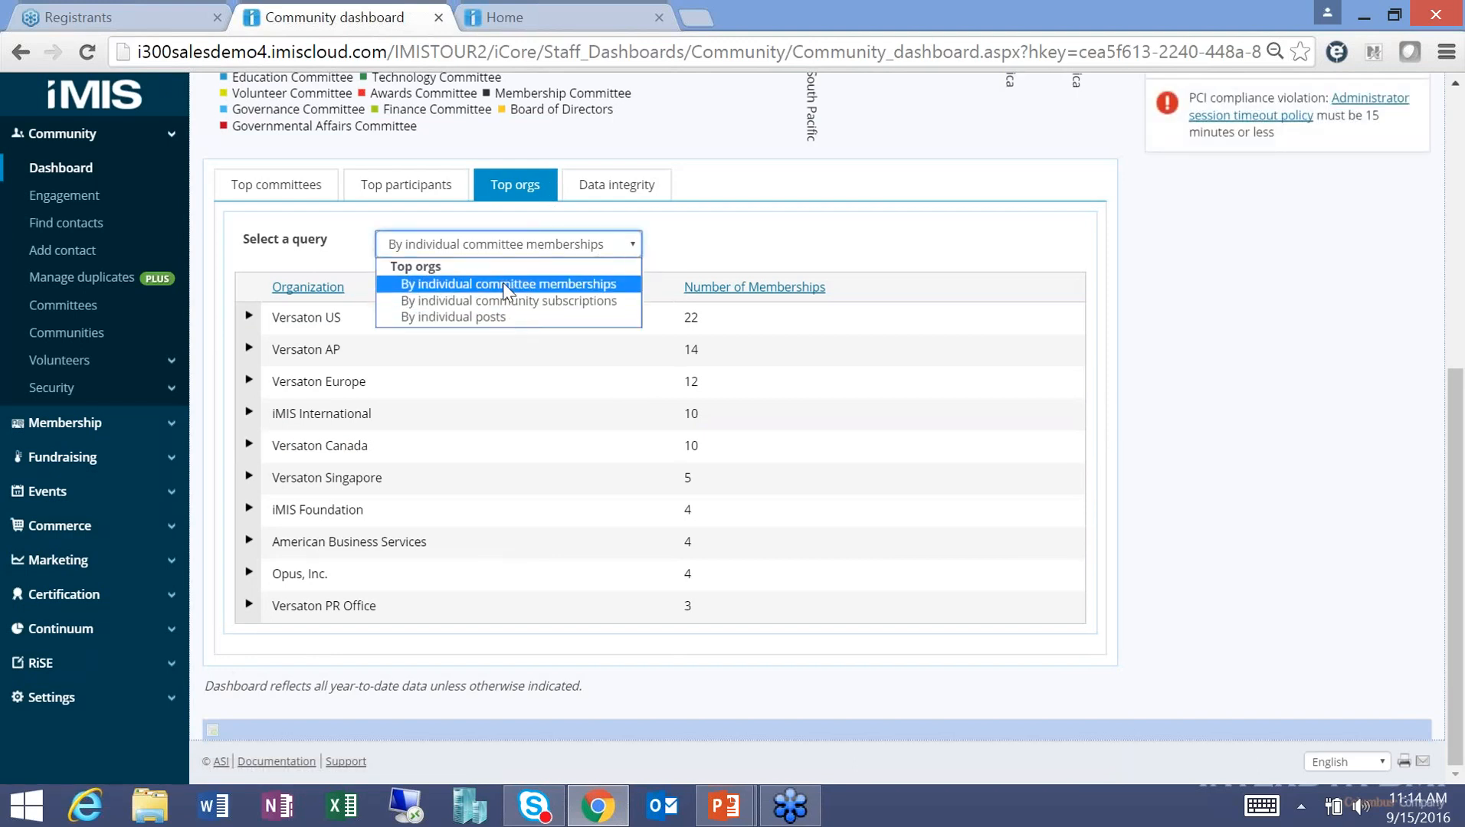
{"action": "left_click", "coordinate": [617, 185]}
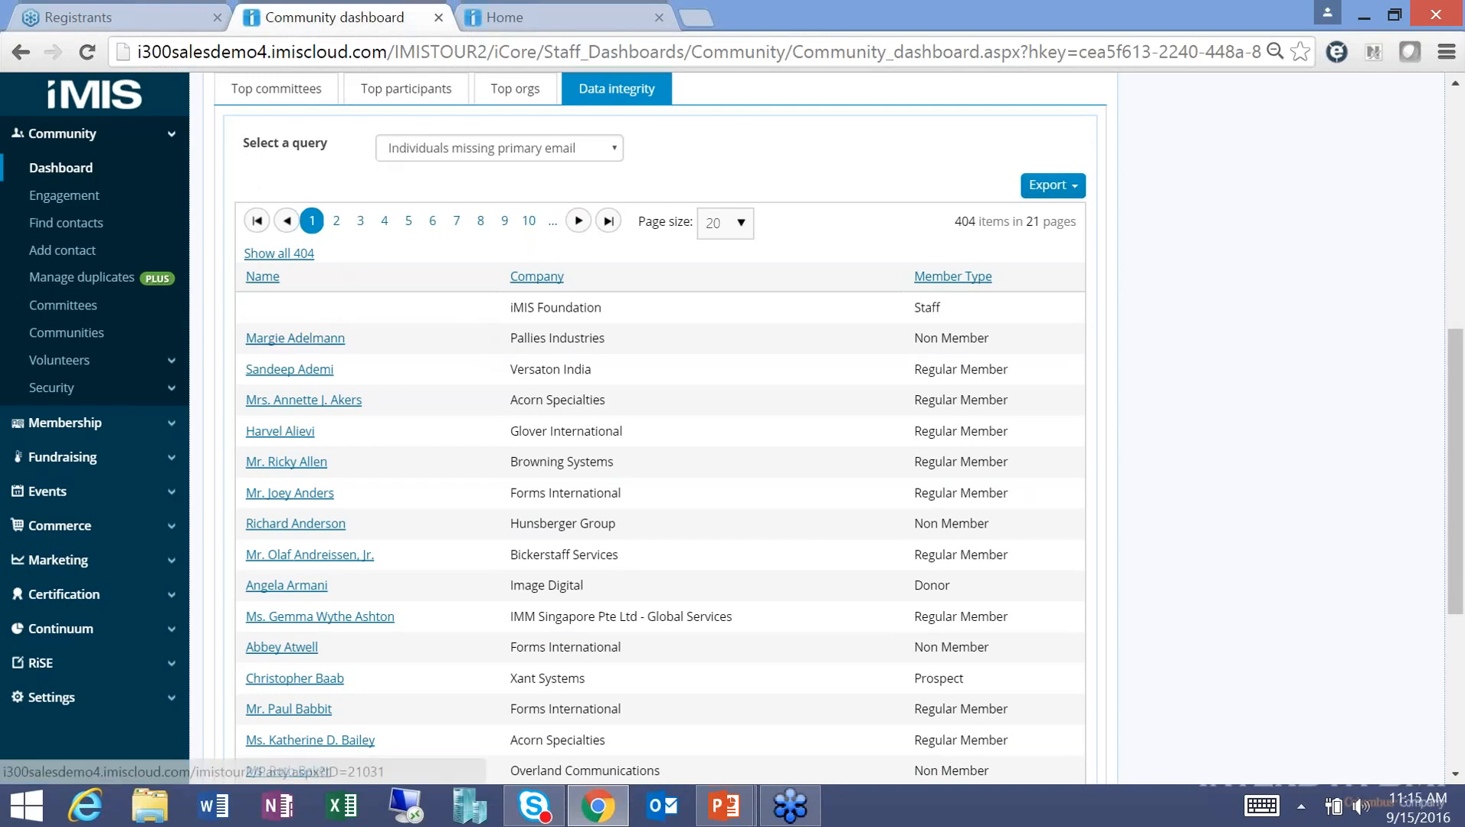
Check the data integrity queries and export formats, then open a listed contact's account page.
{"action": "left_click", "coordinate": [476, 153]}
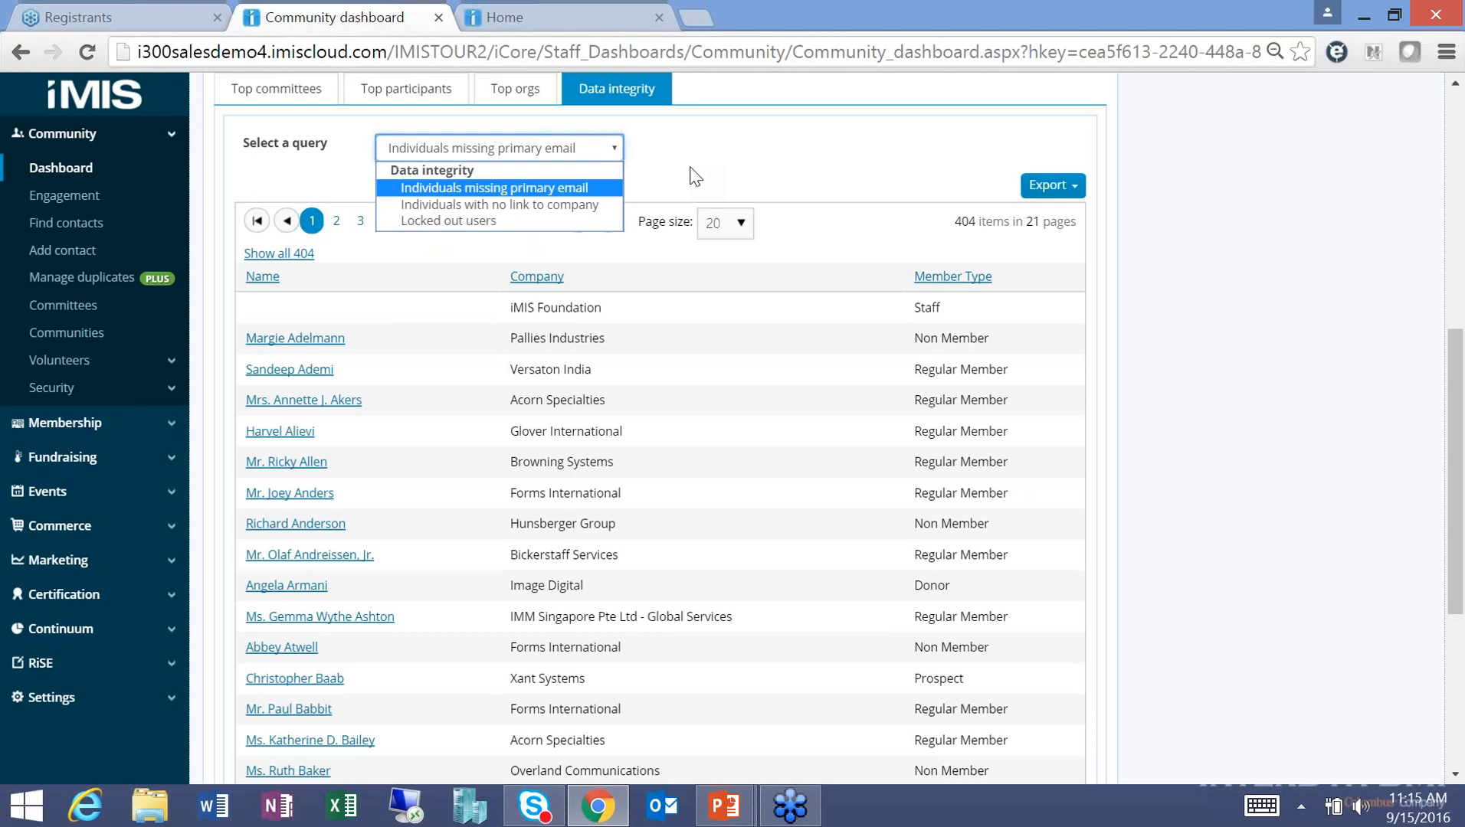
{"action": "left_click", "coordinate": [1051, 185]}
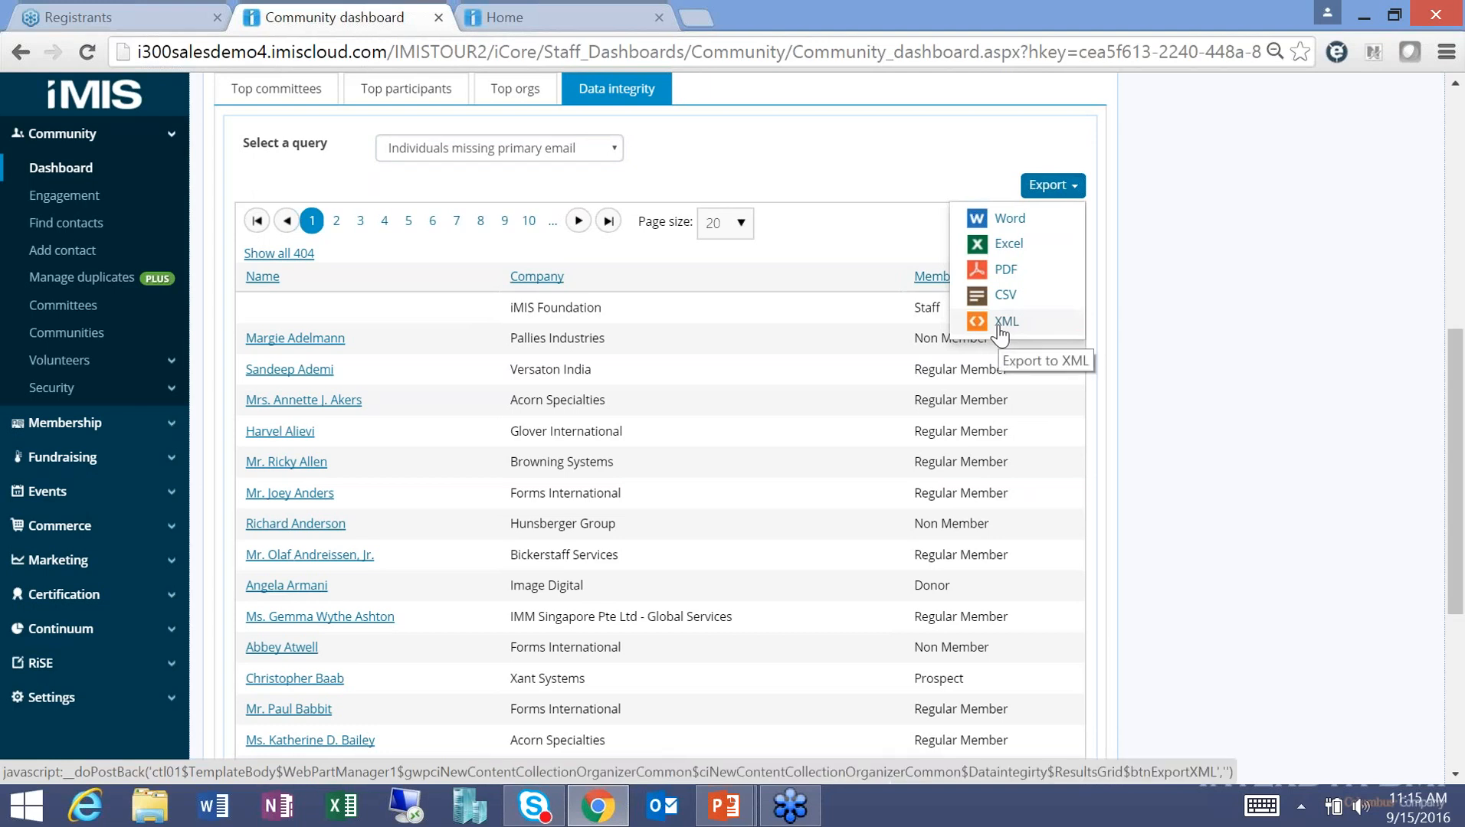
{"action": "left_click", "coordinate": [326, 338]}
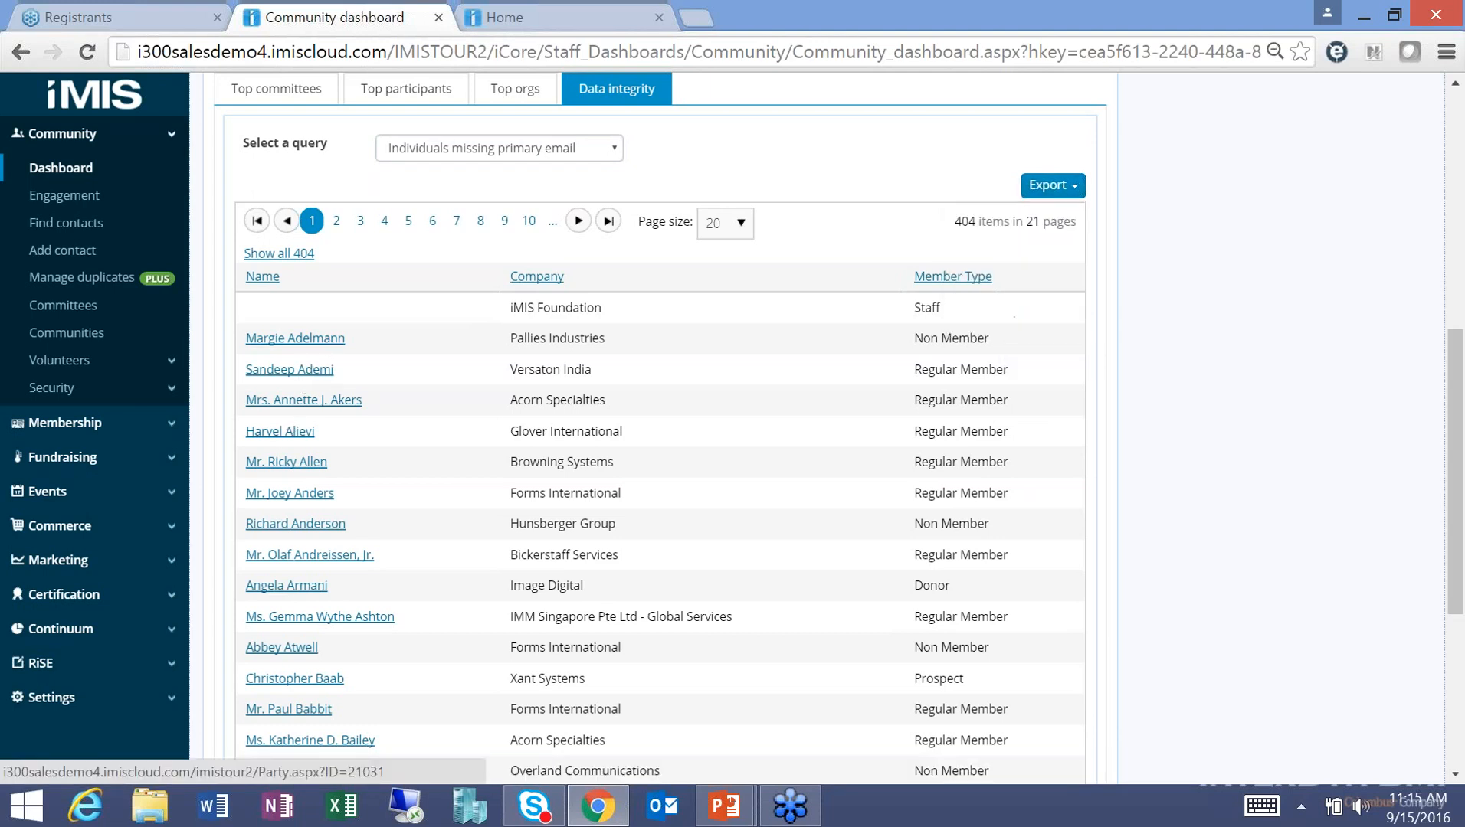
{"action": "left_click", "coordinate": [326, 339]}
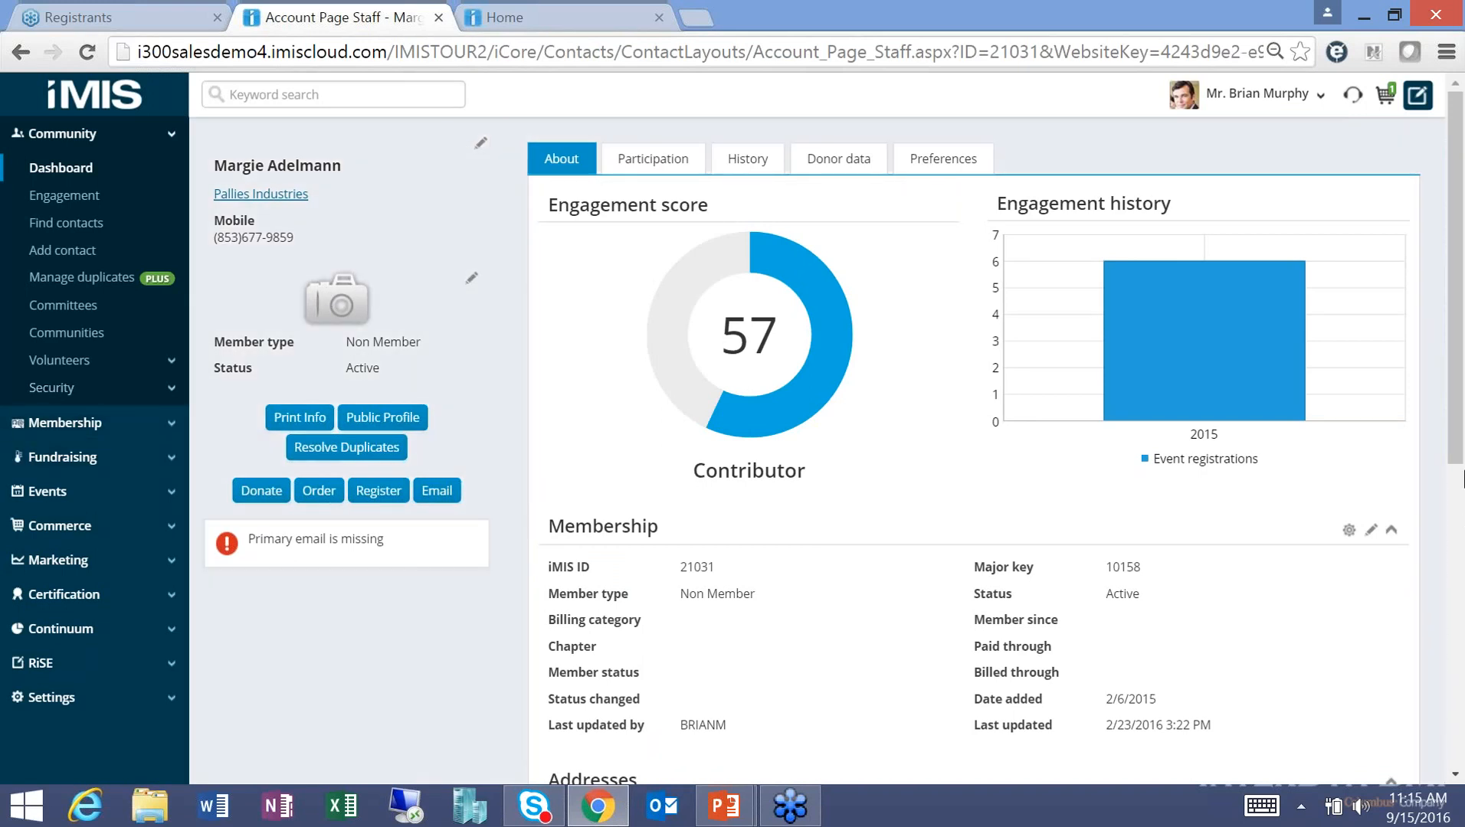
{"action": "left_click_drag", "start_coordinate": [1458, 449], "coordinate": [1461, 698]}
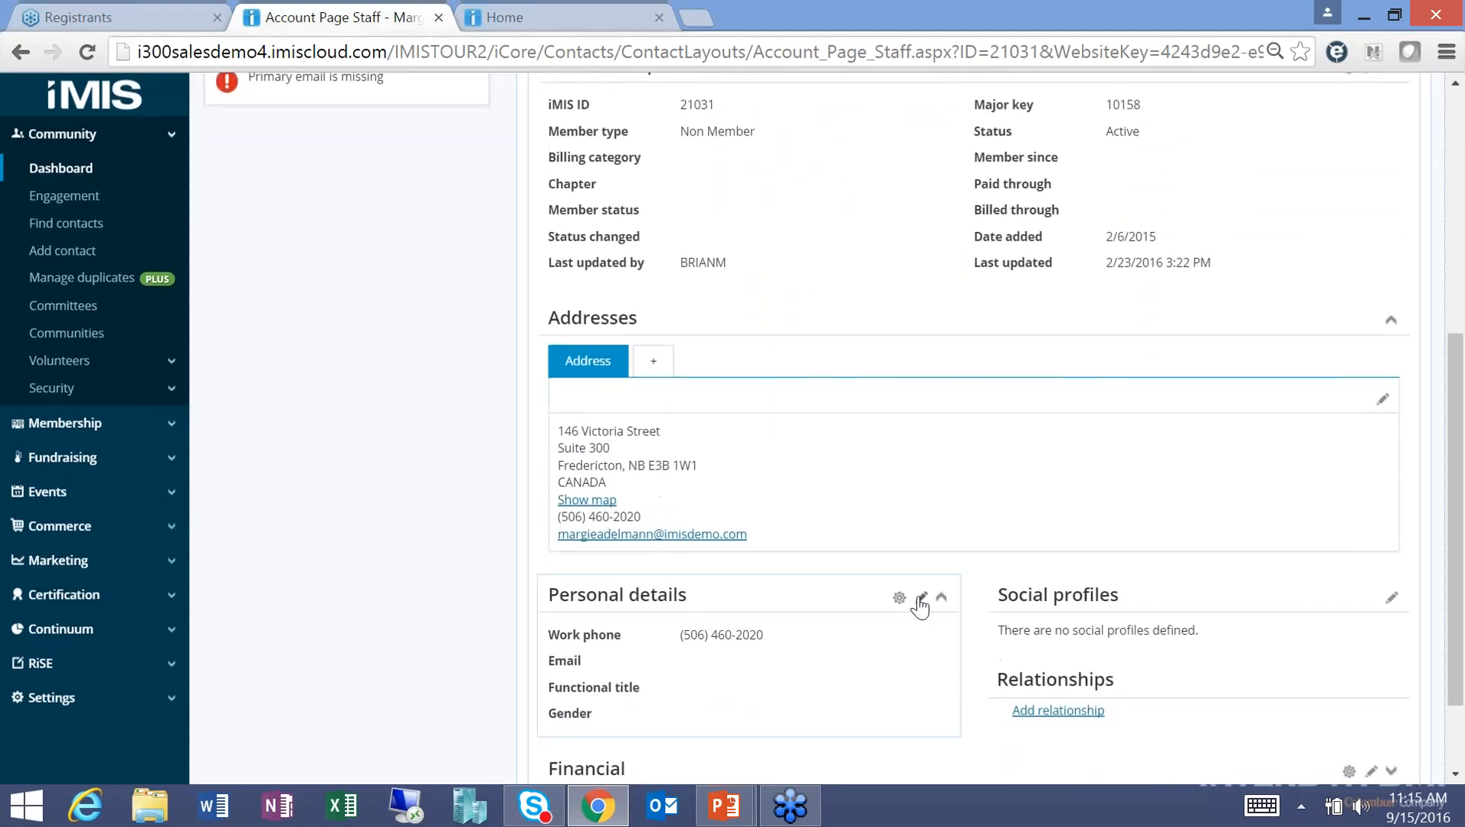
{"action": "left_click", "coordinate": [921, 600]}
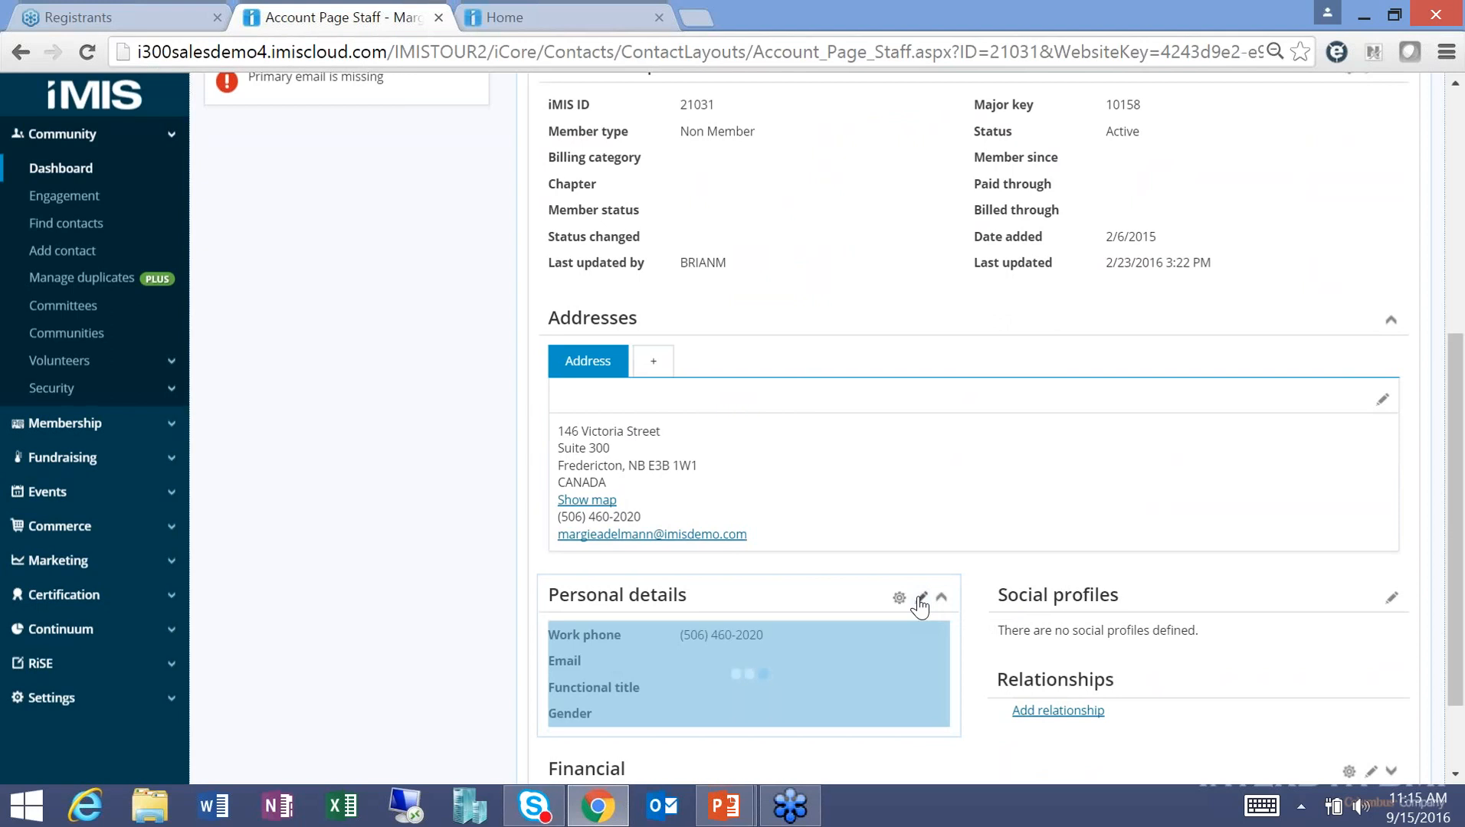
{"action": "left_click", "coordinate": [764, 687]}
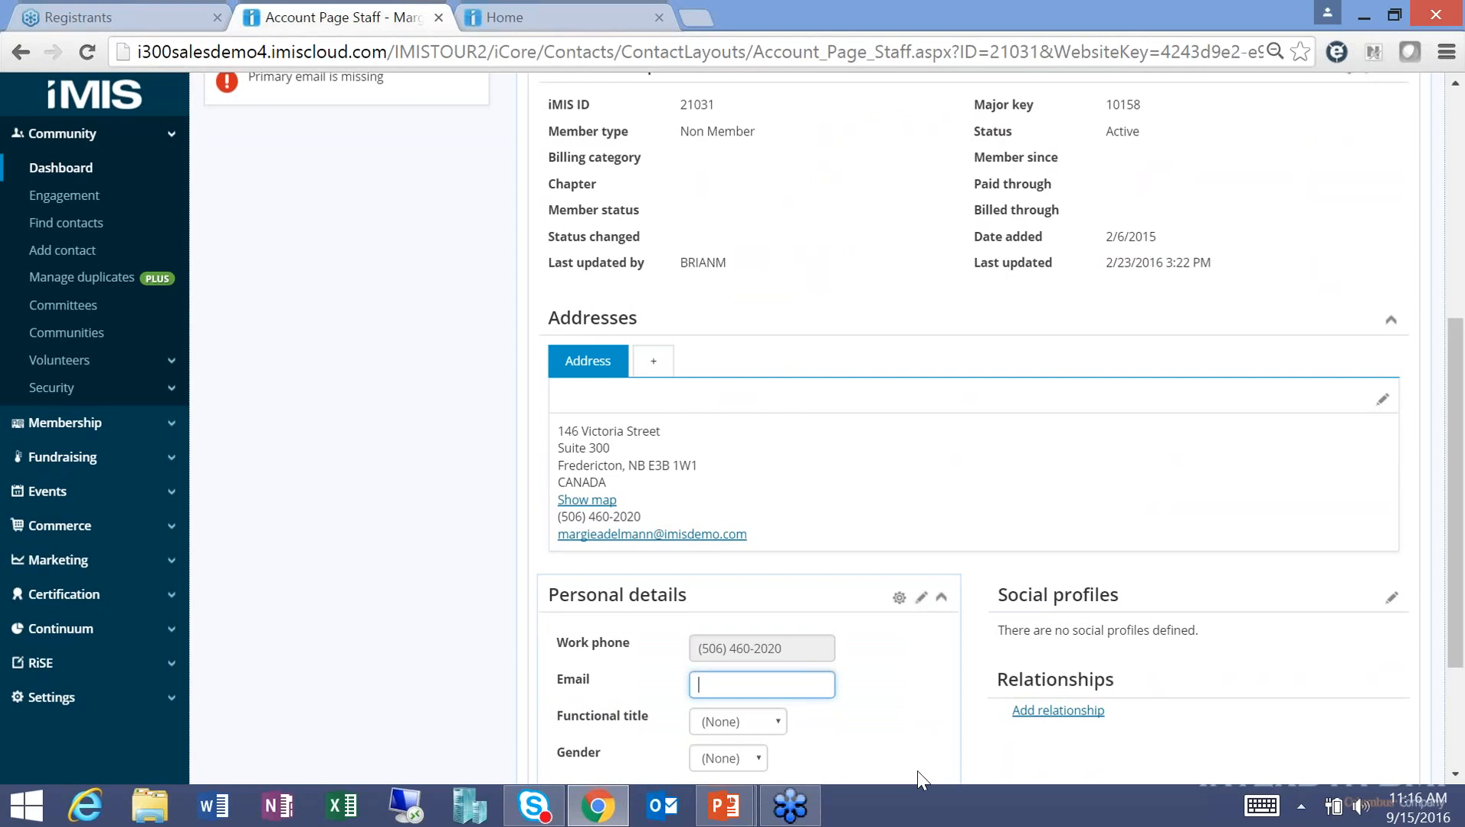
{"action": "type", "text": "test@test.com"}
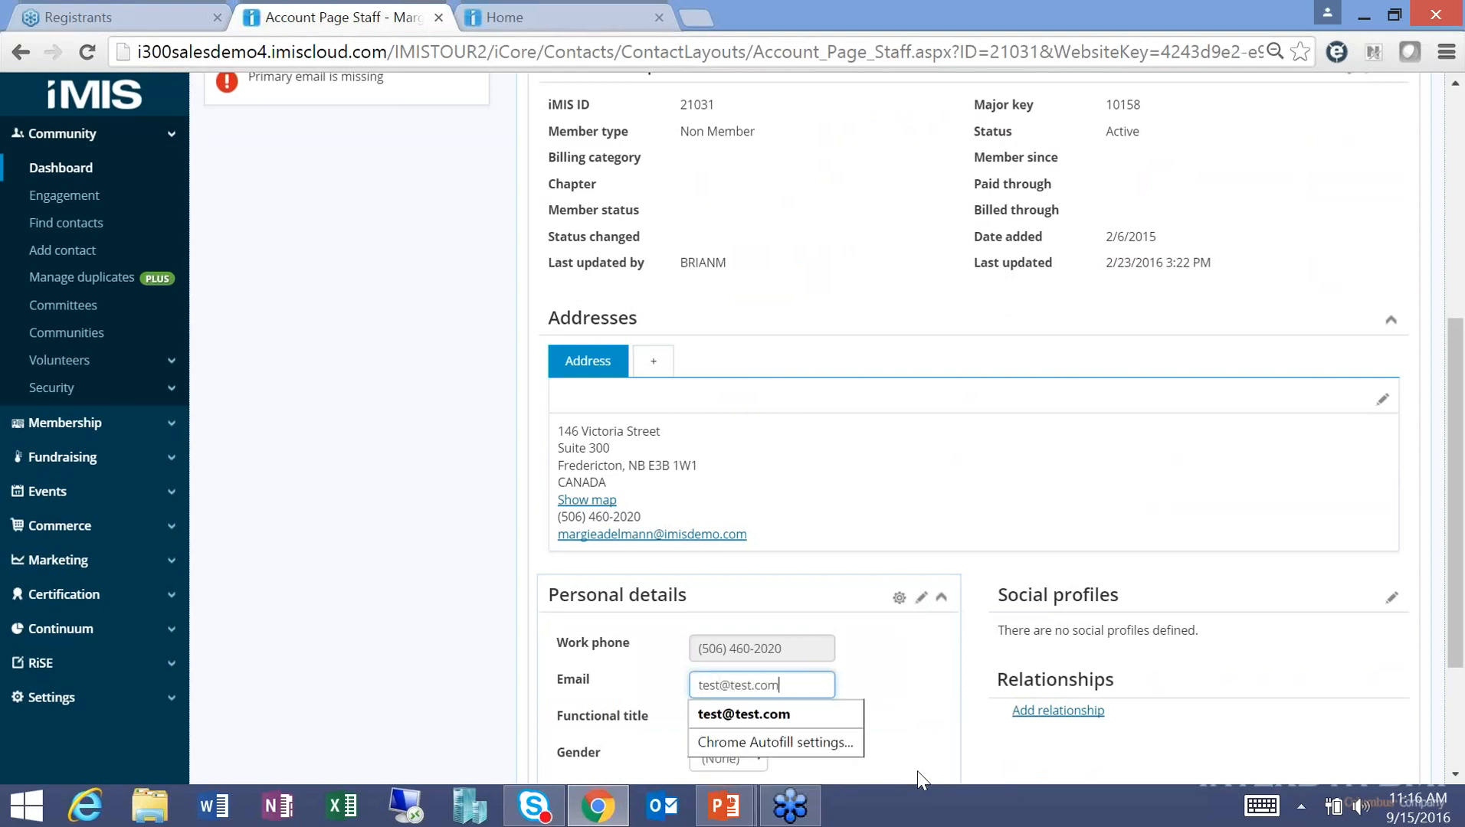
{"action": "left_click", "coordinate": [906, 664]}
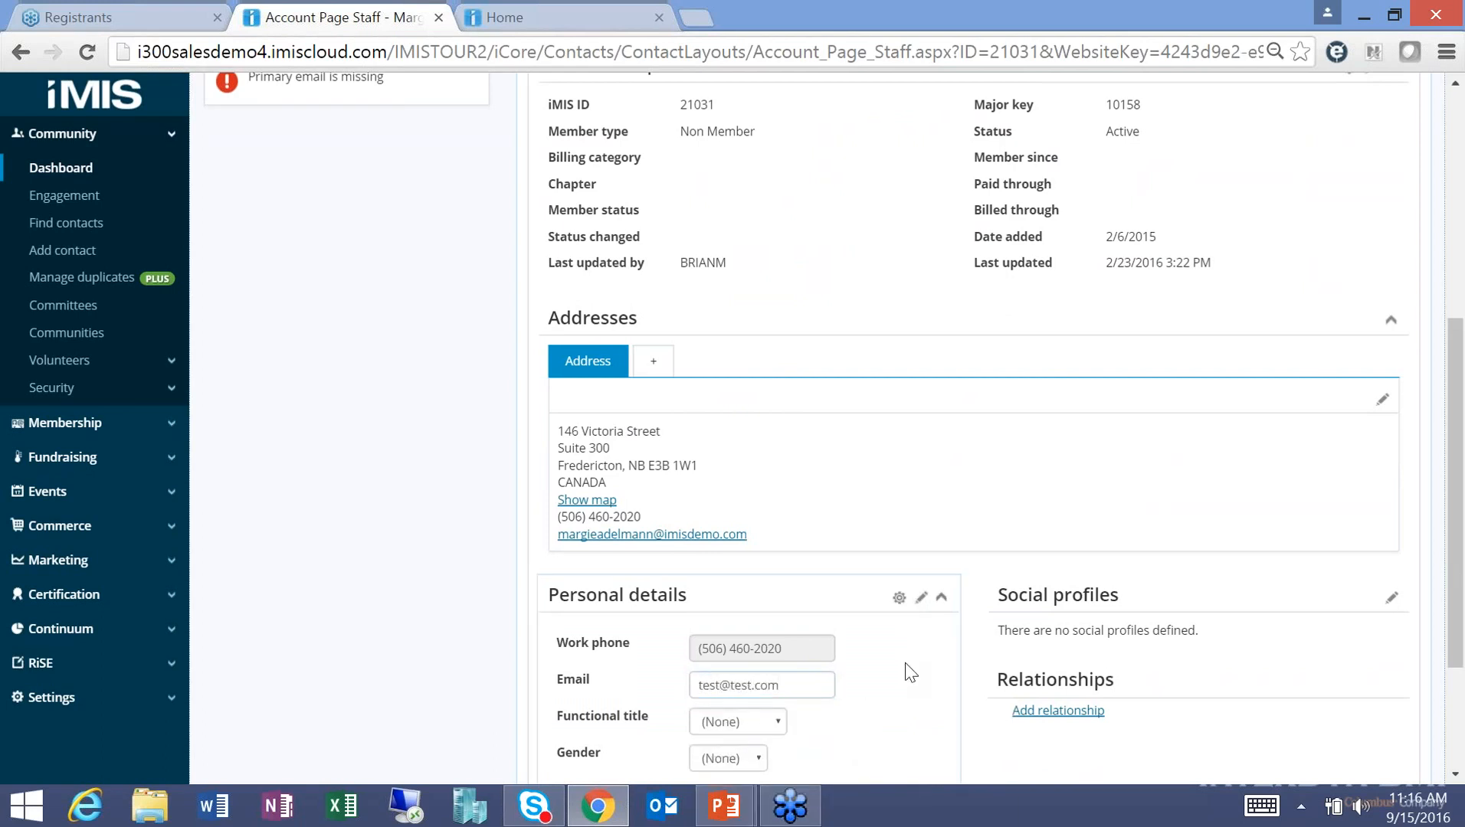
{"action": "scroll", "coordinate": [976, 721], "scroll_direction": "down", "scroll_amount": 2}
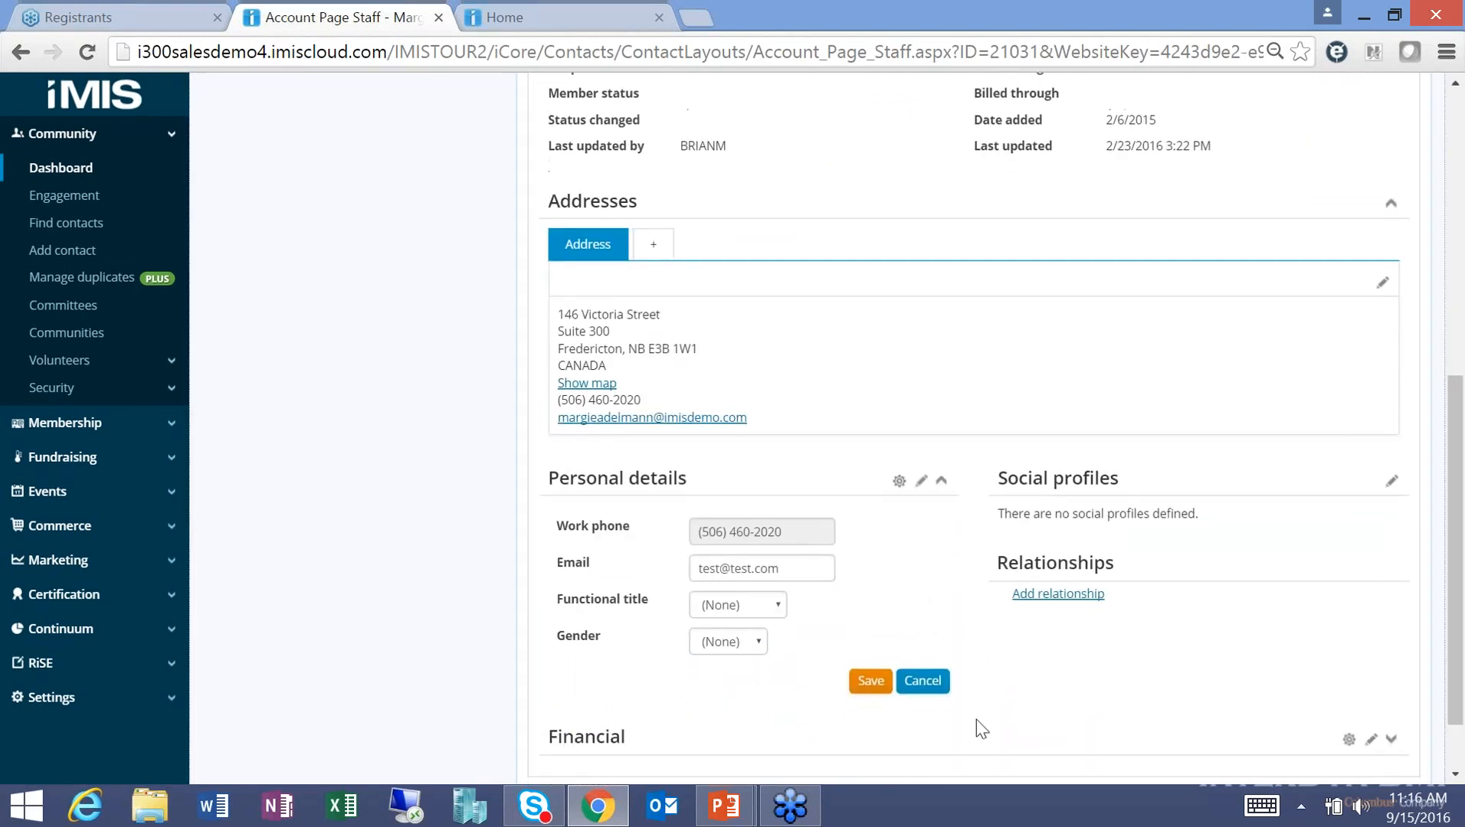
{"action": "left_click", "coordinate": [856, 694]}
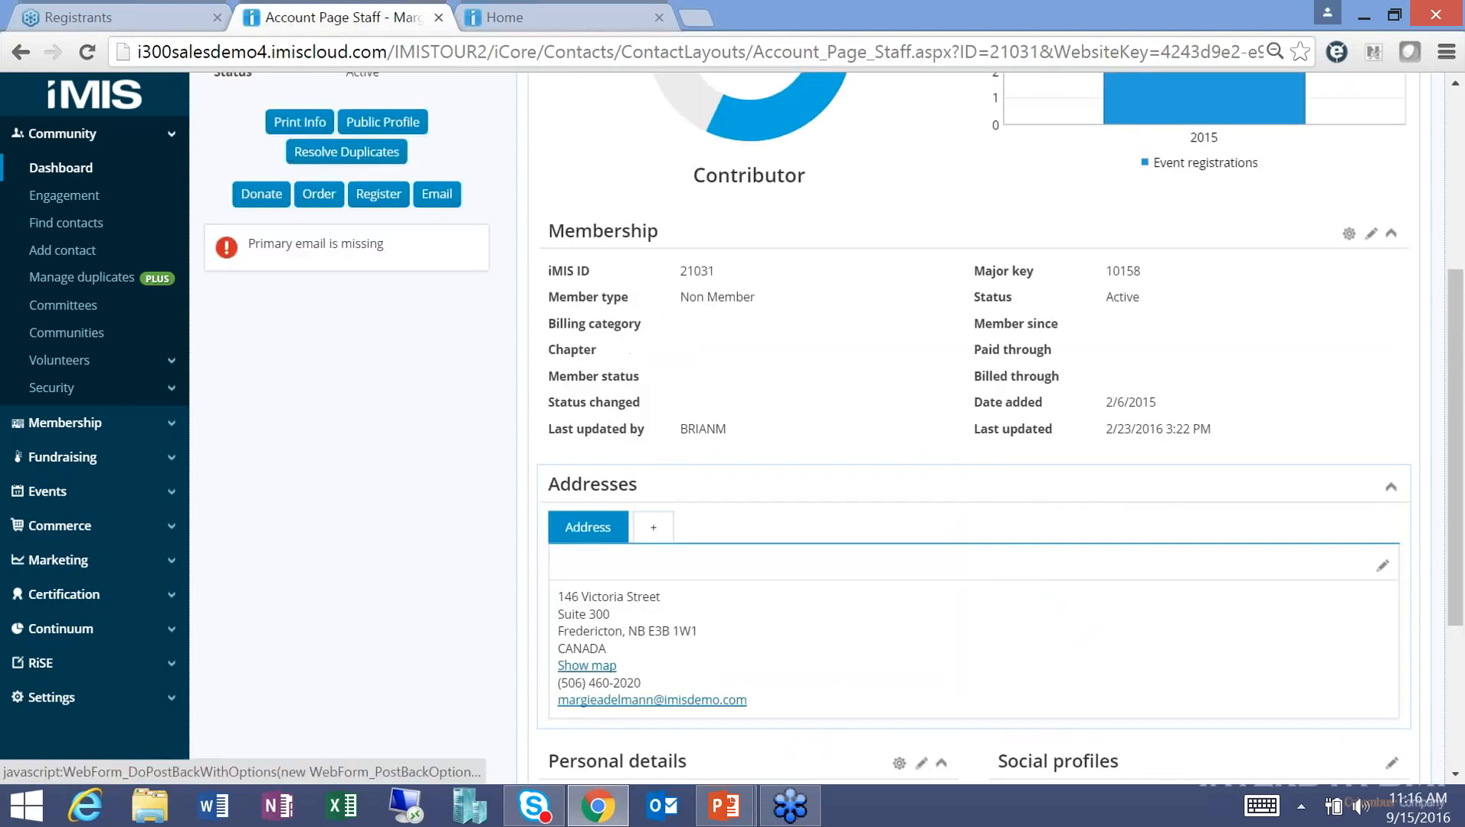
{"action": "left_click_drag", "start_coordinate": [1460, 512], "coordinate": [1430, 343]}
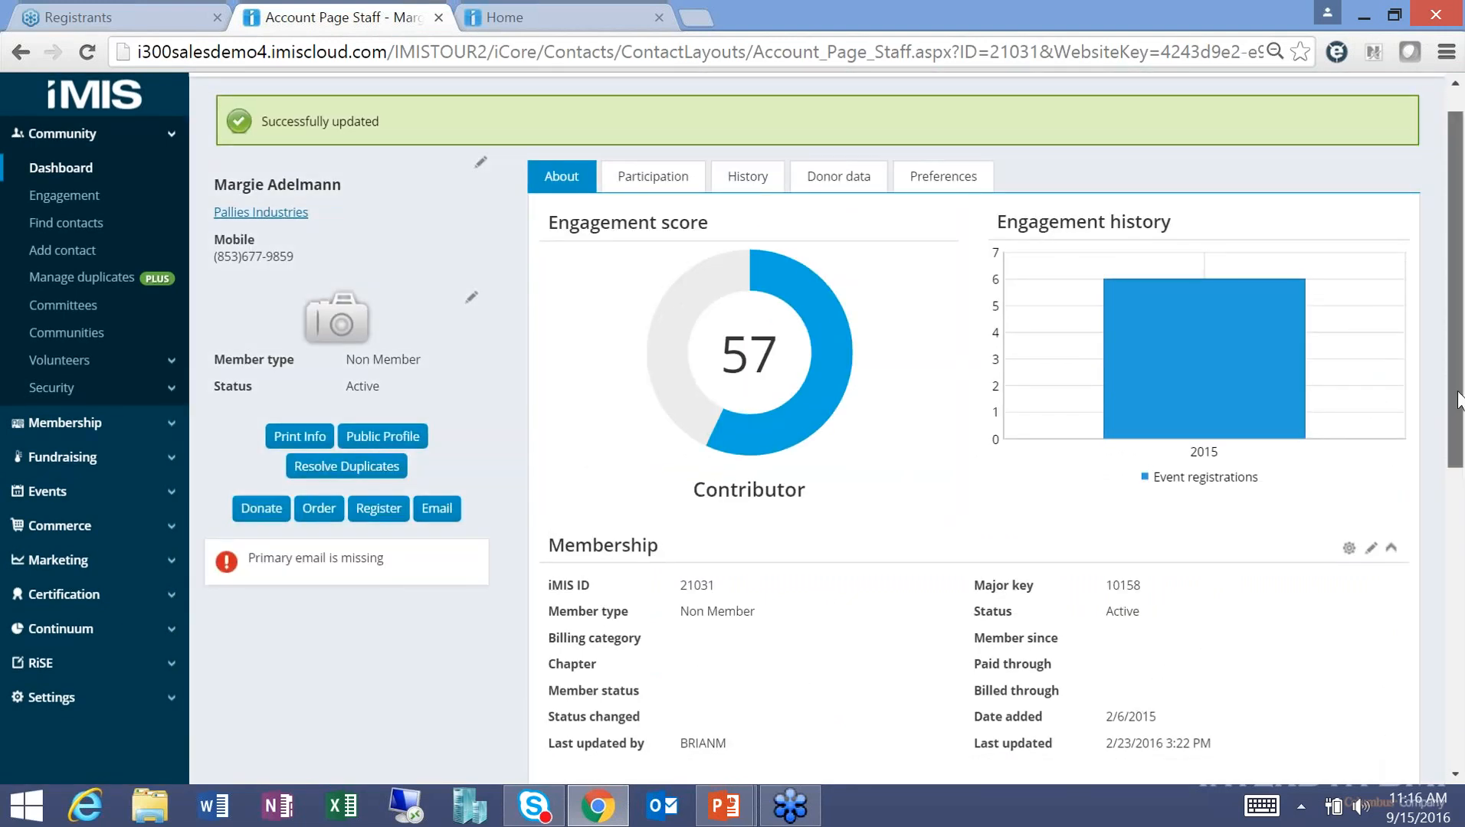
{"action": "left_click_drag", "start_coordinate": [1459, 398], "coordinate": [1455, 358]}
{"action": "left_click", "coordinate": [653, 217]}
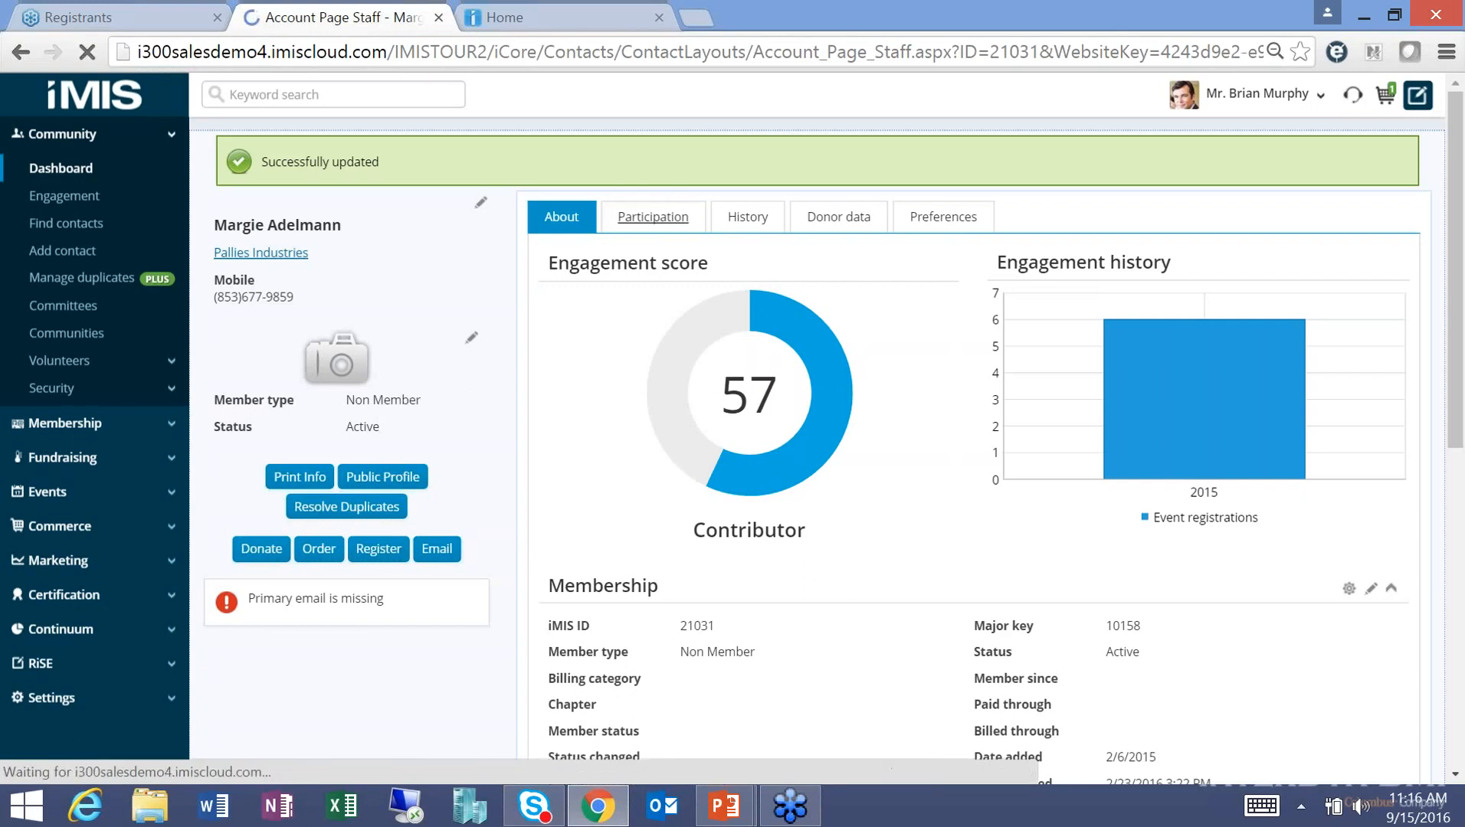
Review the contact's participation and About overview, then go to Find contacts.
{"action": "scroll", "coordinate": [659, 222], "scroll_direction": "down", "scroll_amount": 1}
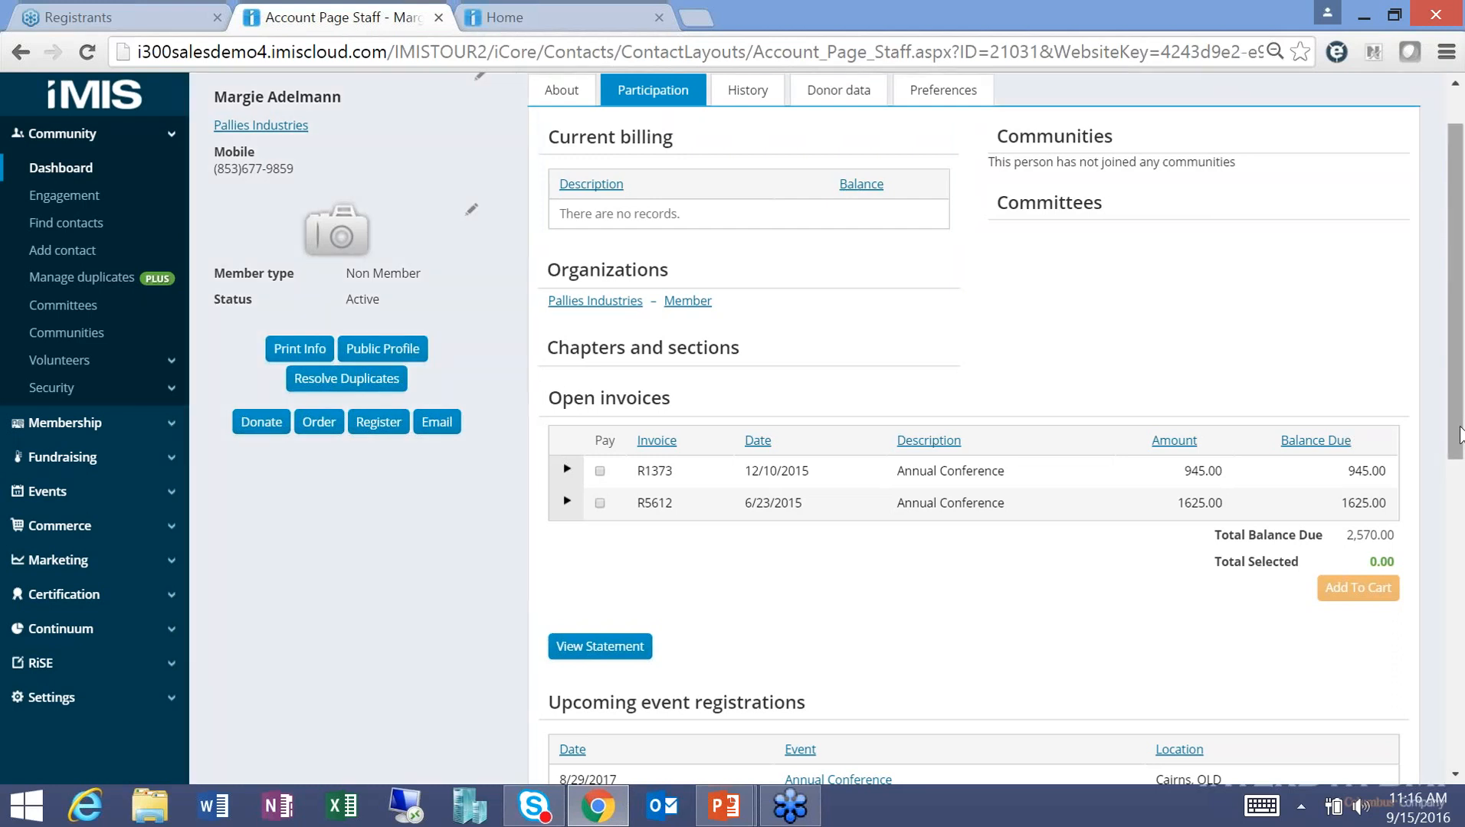
{"action": "scroll", "coordinate": [1459, 410], "scroll_direction": "up", "scroll_amount": 1}
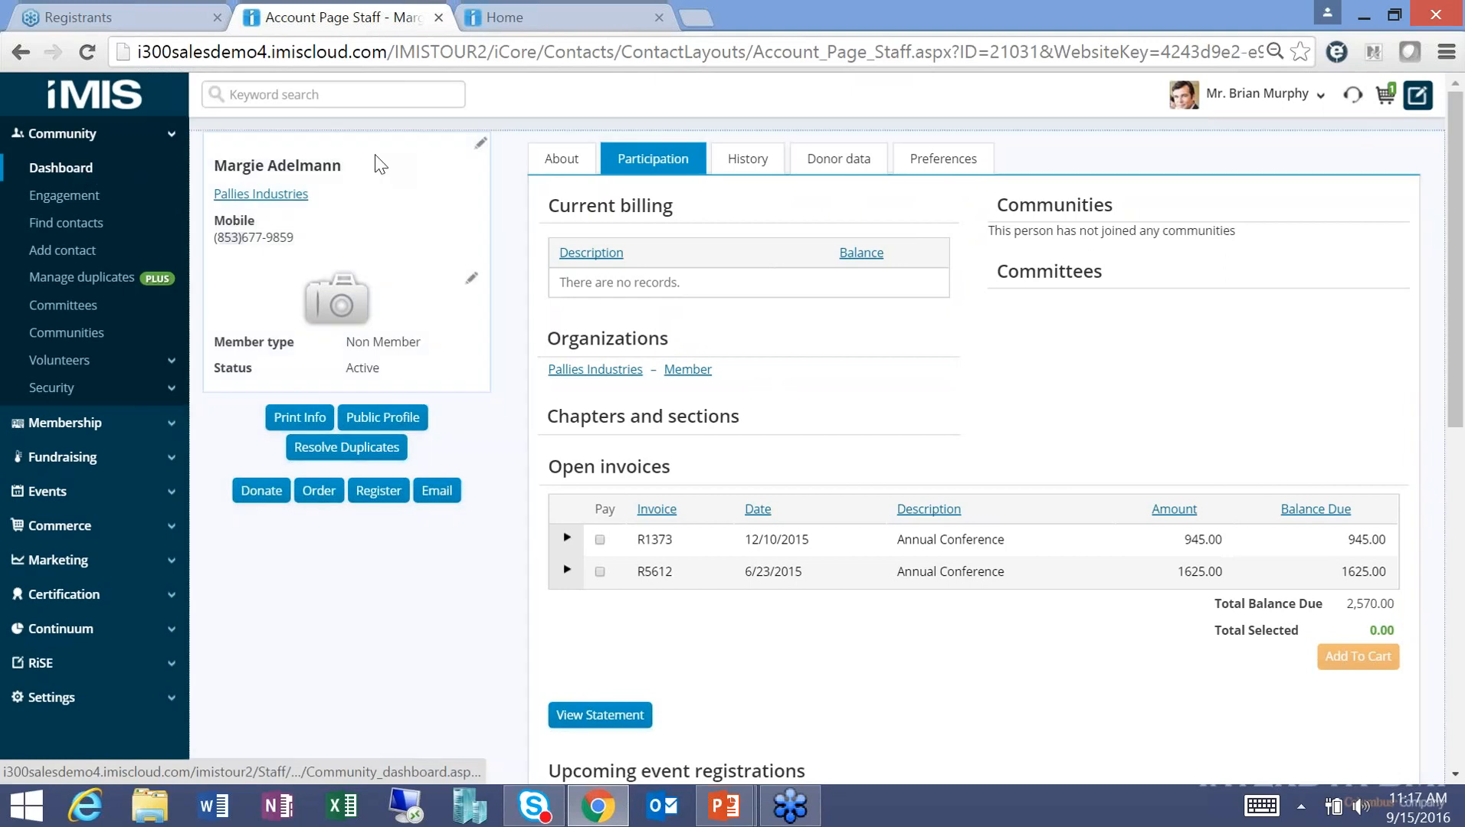
{"action": "left_click", "coordinate": [563, 159]}
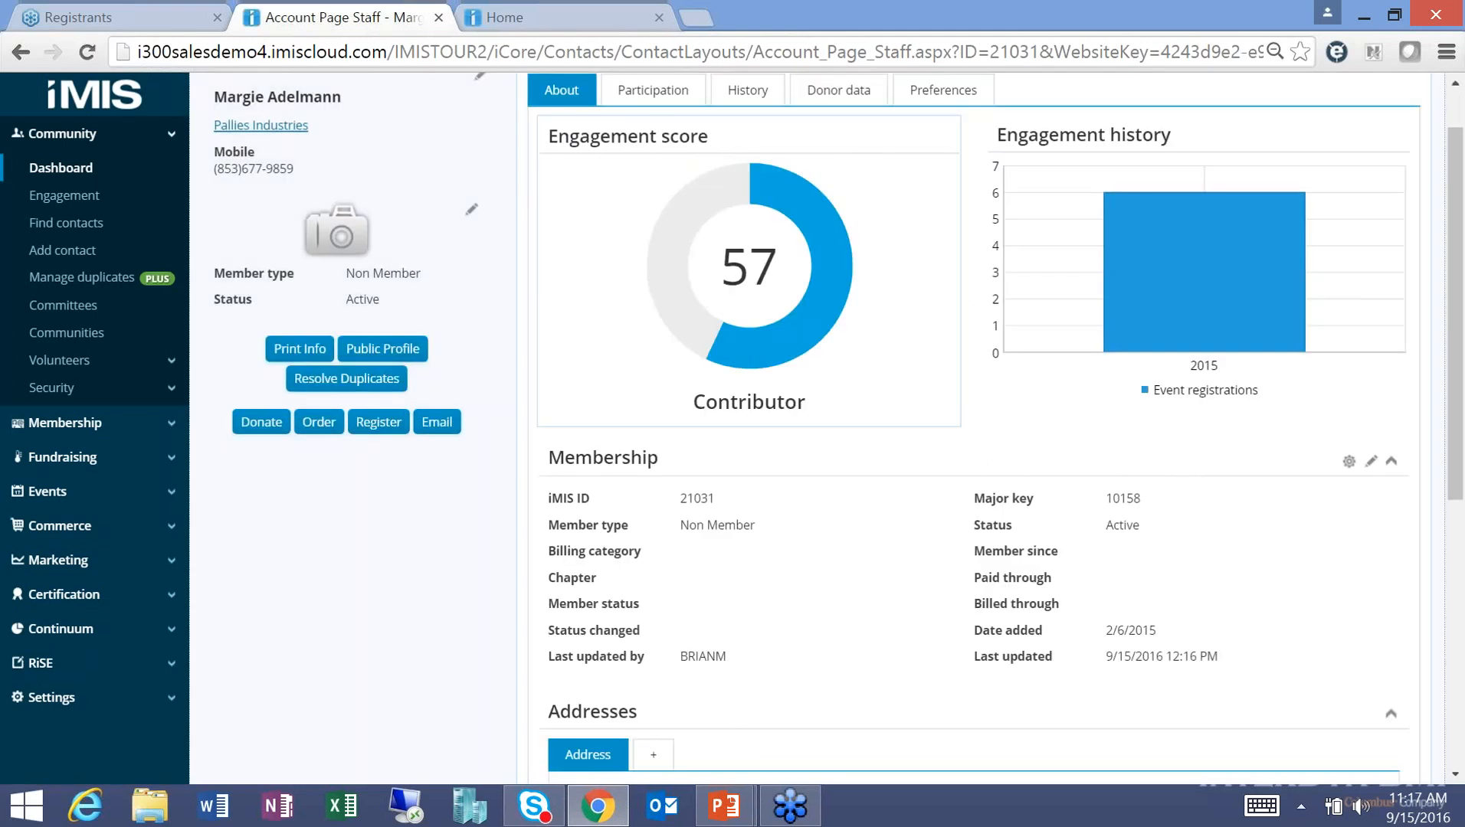
{"action": "left_click_drag", "start_coordinate": [1458, 462], "coordinate": [1453, 402]}
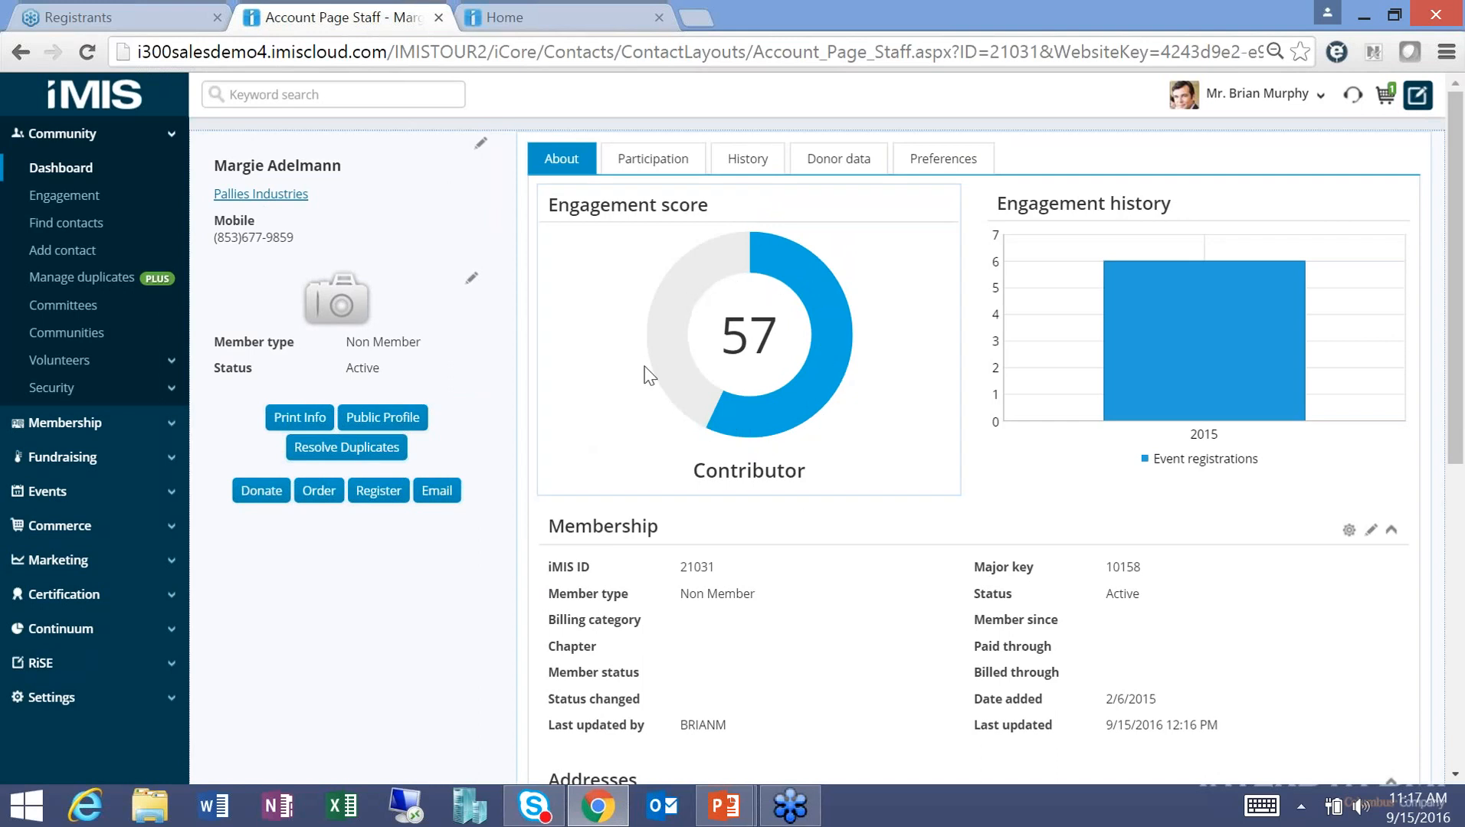
{"action": "mouse_move", "coordinate": [1340, 366]}
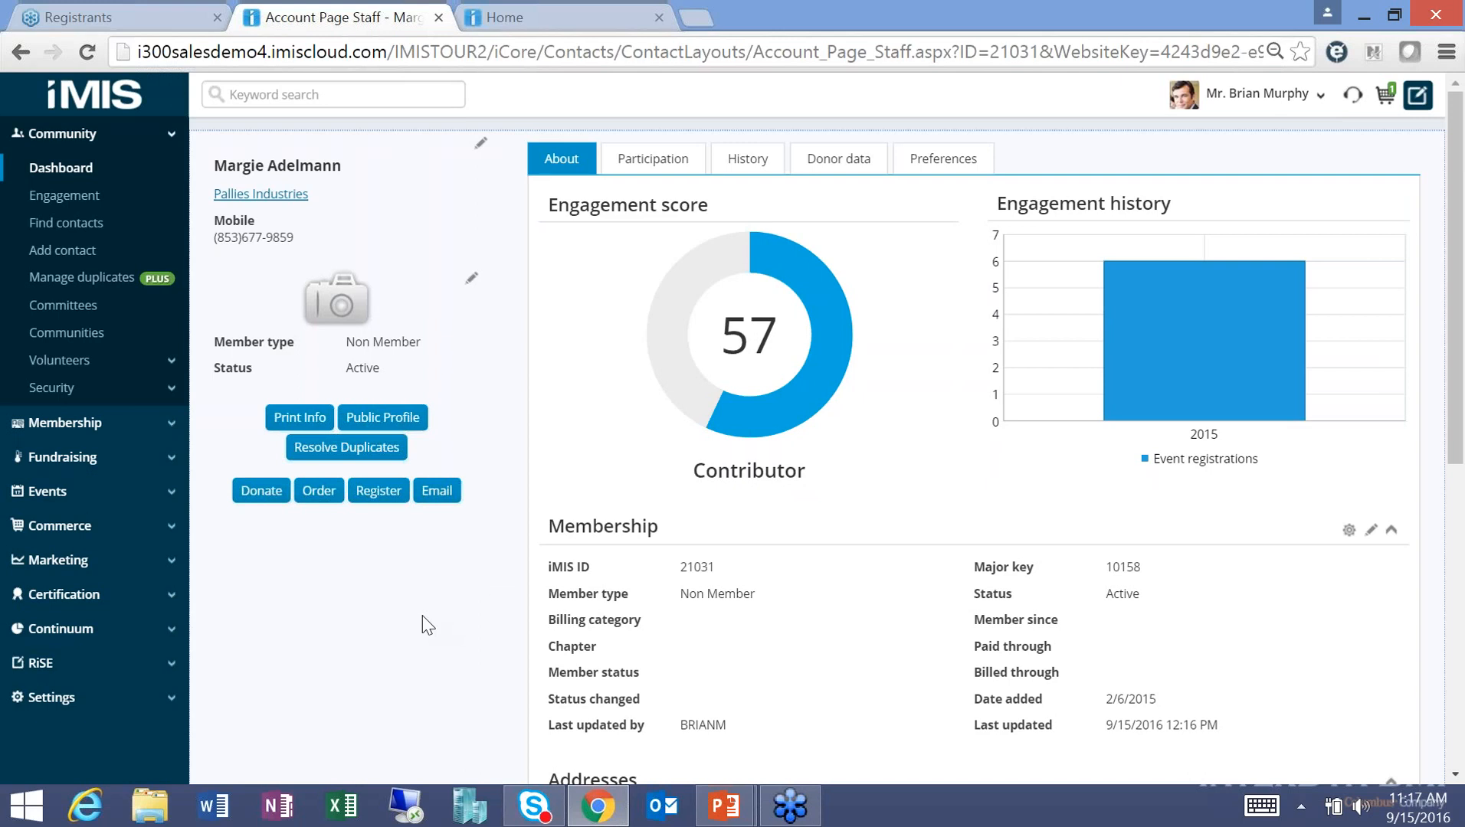
{"action": "left_click", "coordinate": [76, 223]}
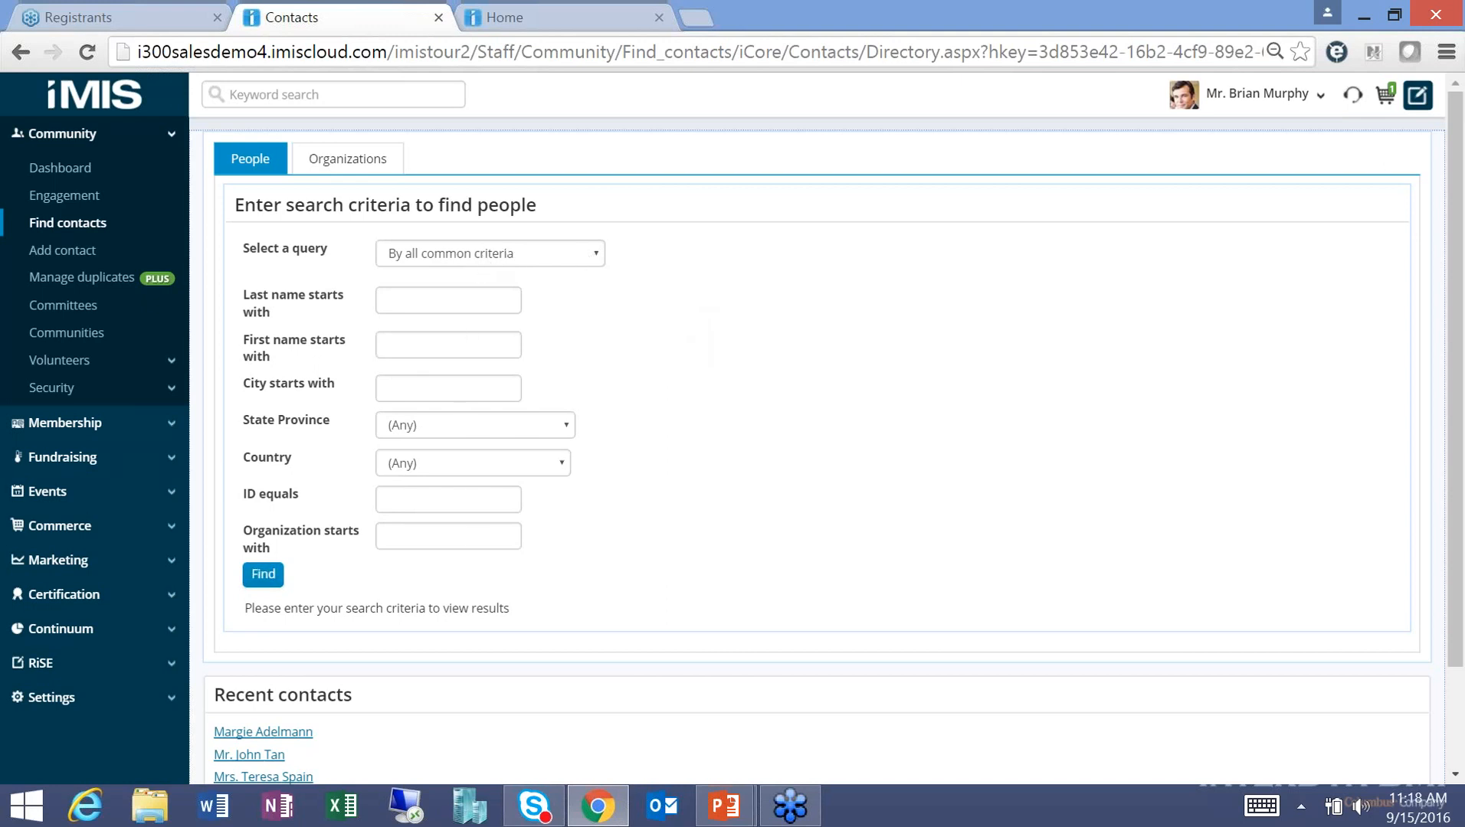
Search people by the contact's last and first name and open the single matching result.
{"action": "left_click", "coordinate": [535, 257]}
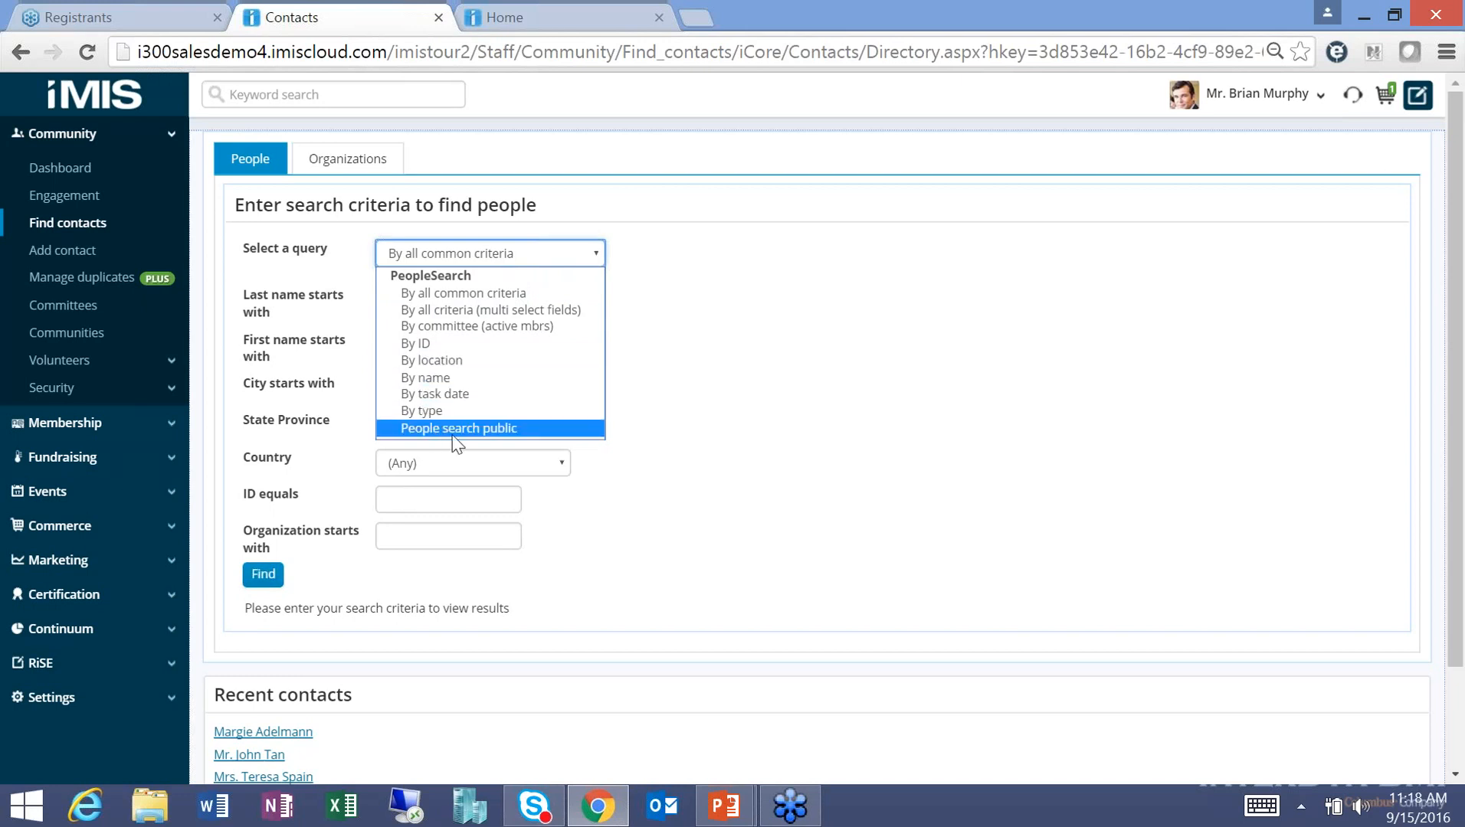
{"action": "left_click", "coordinate": [695, 325]}
{"action": "left_click", "coordinate": [460, 301]}
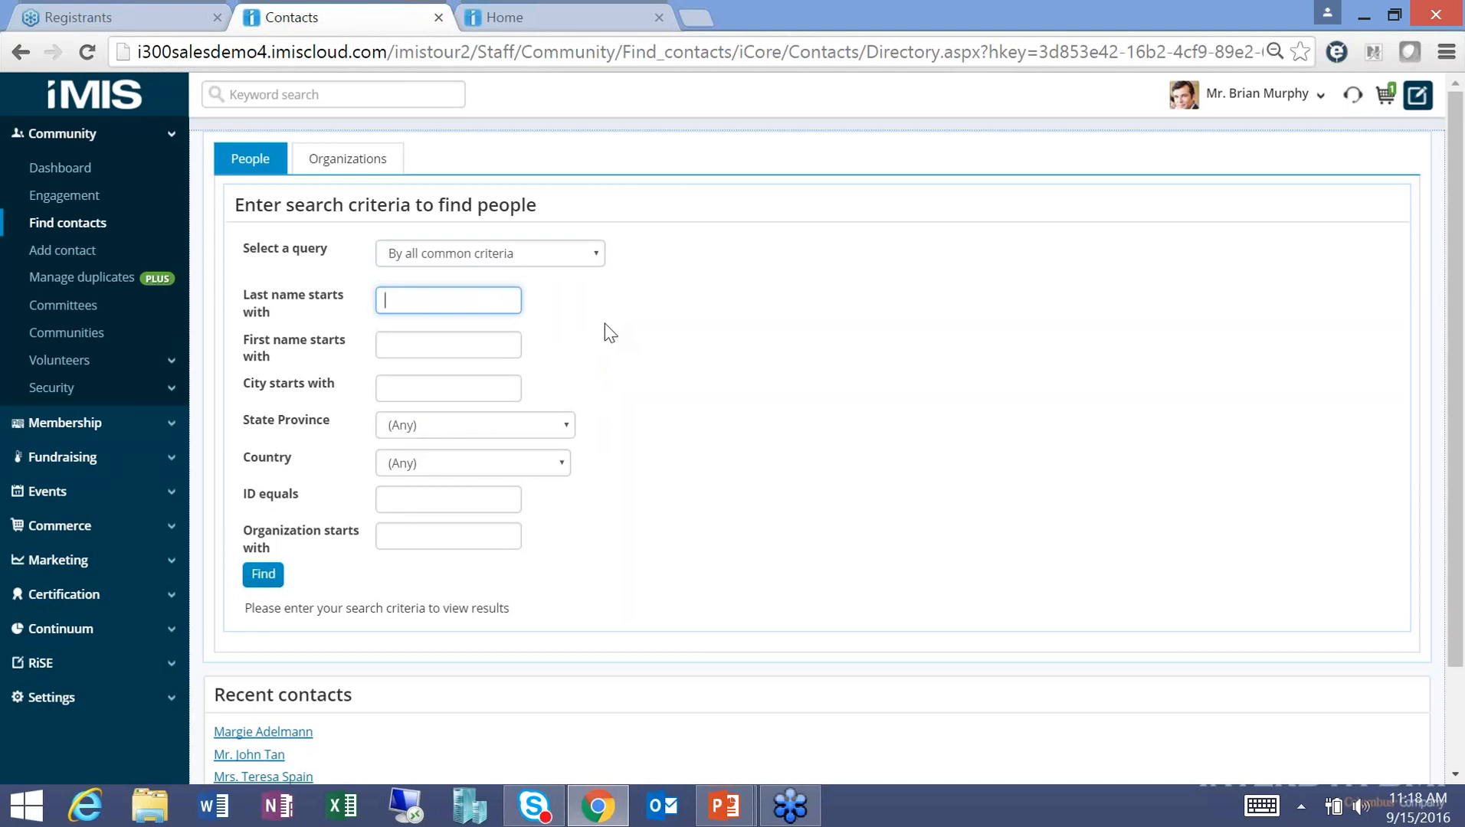
{"action": "key", "text": "Tab"}
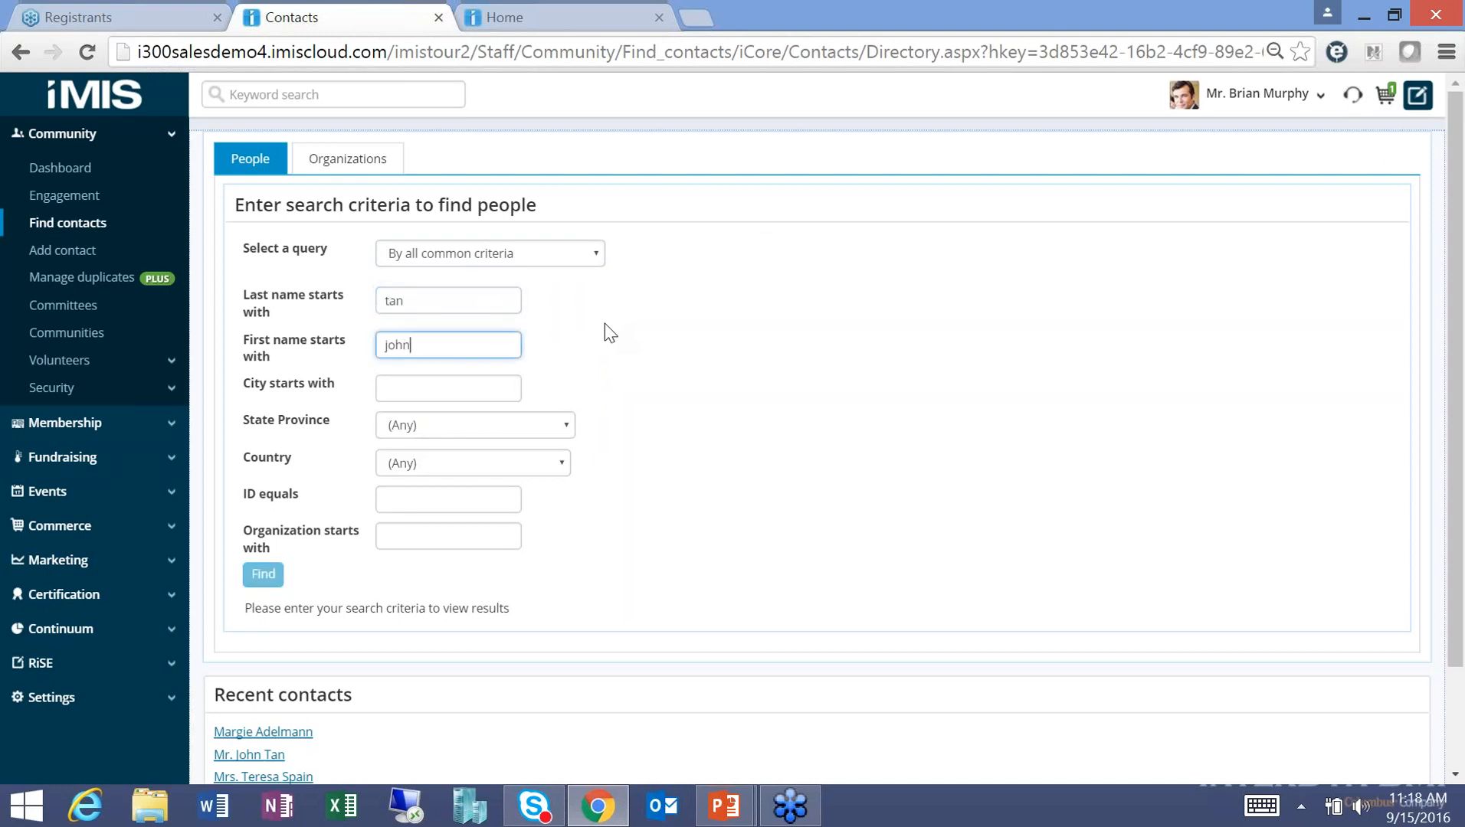
{"action": "key", "text": "Return"}
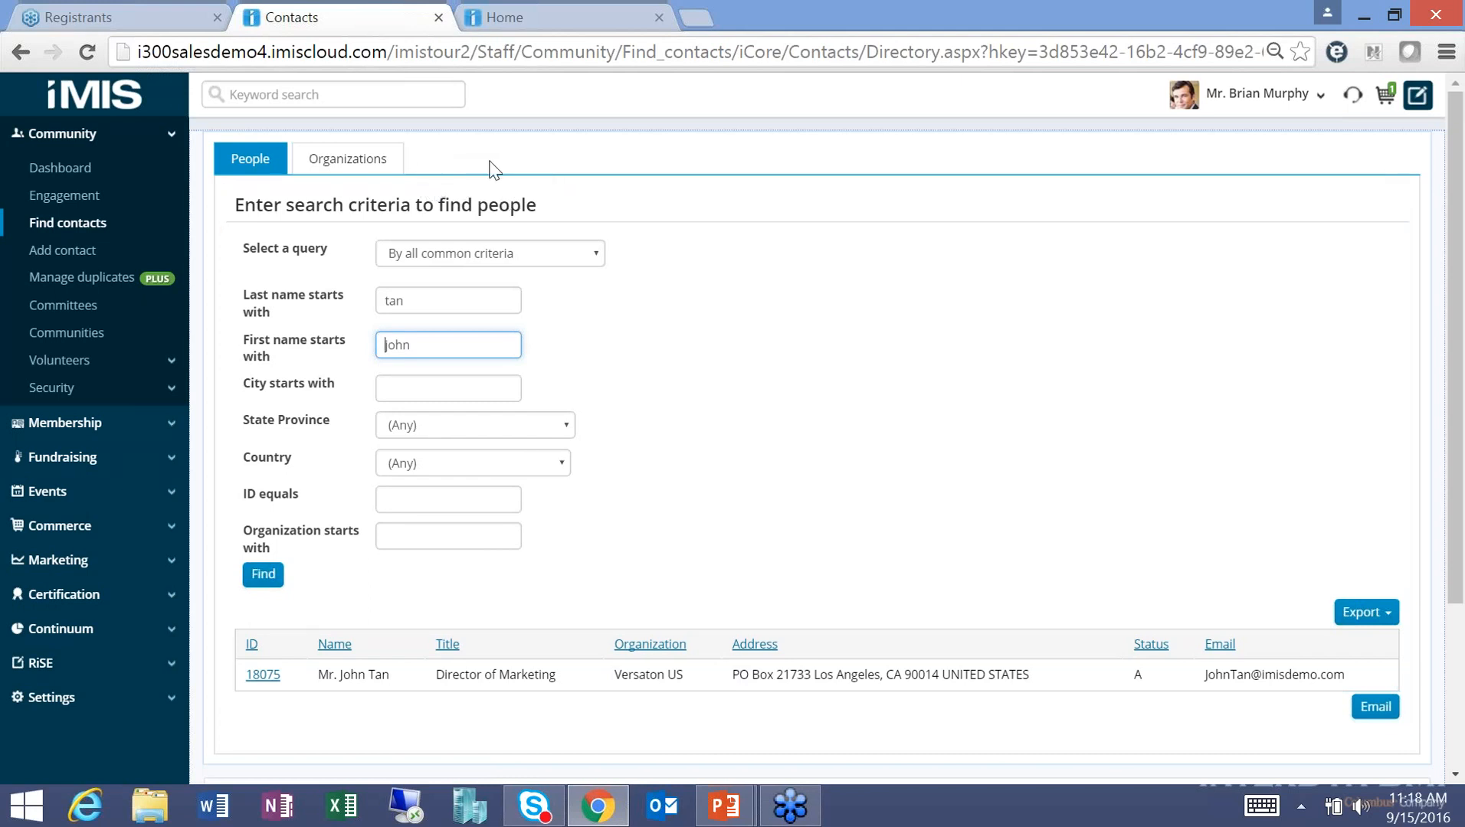
{"action": "left_click", "coordinate": [263, 675]}
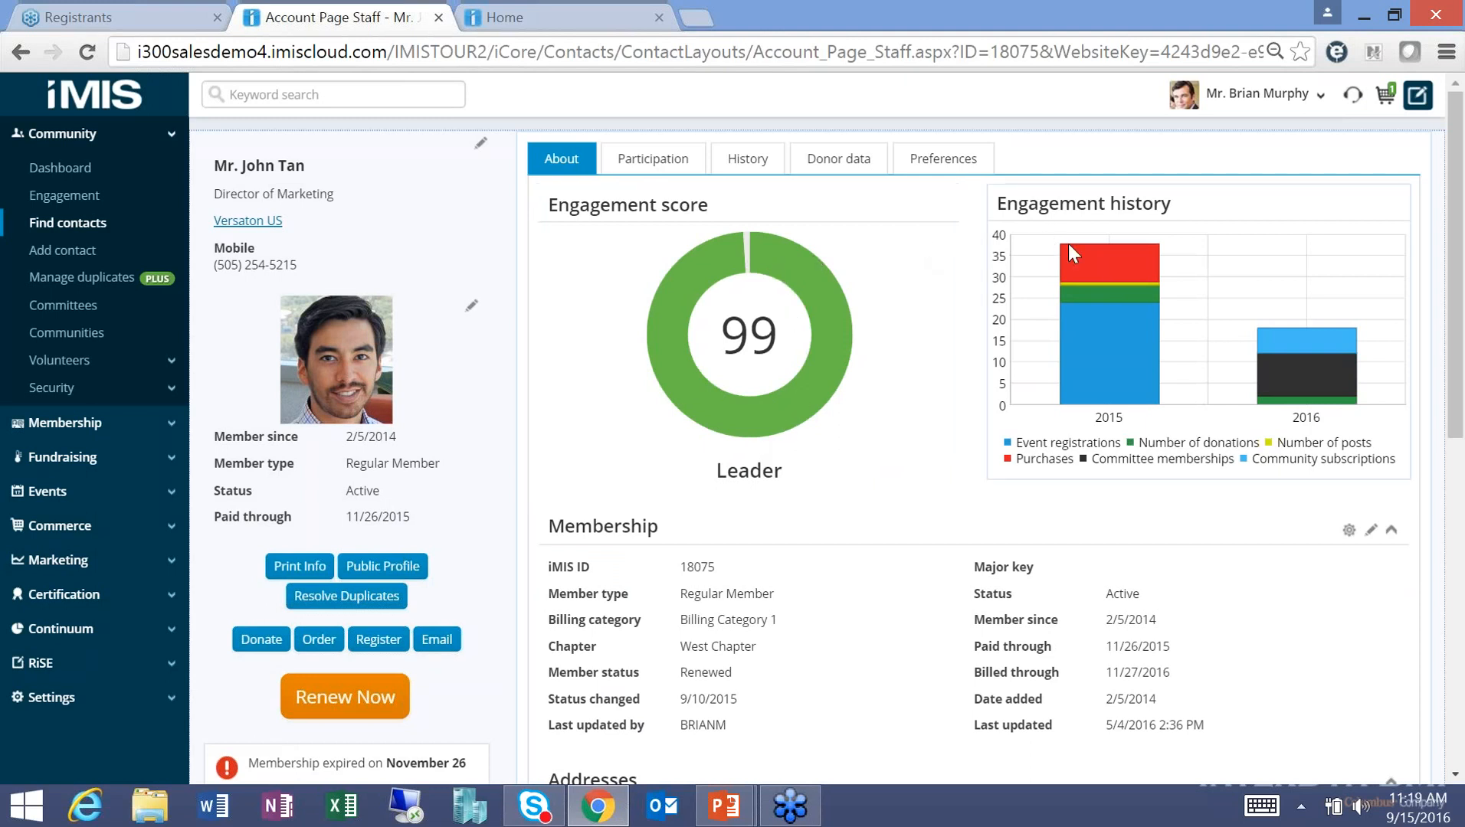
Inspect the engagement history bars, then open the contact's company Versaton US.
{"action": "mouse_move", "coordinate": [1089, 338]}
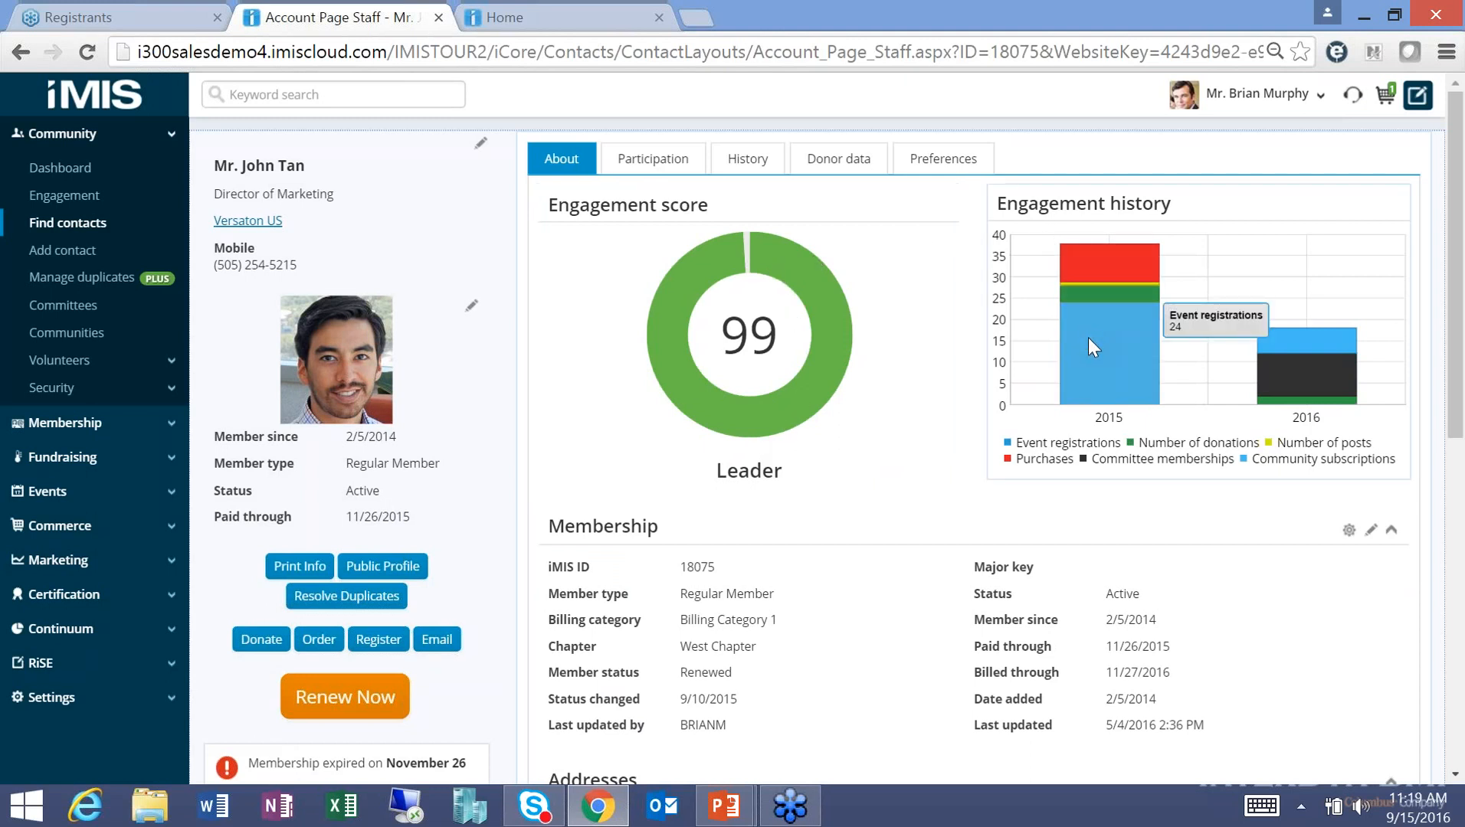
{"action": "mouse_move", "coordinate": [1121, 285]}
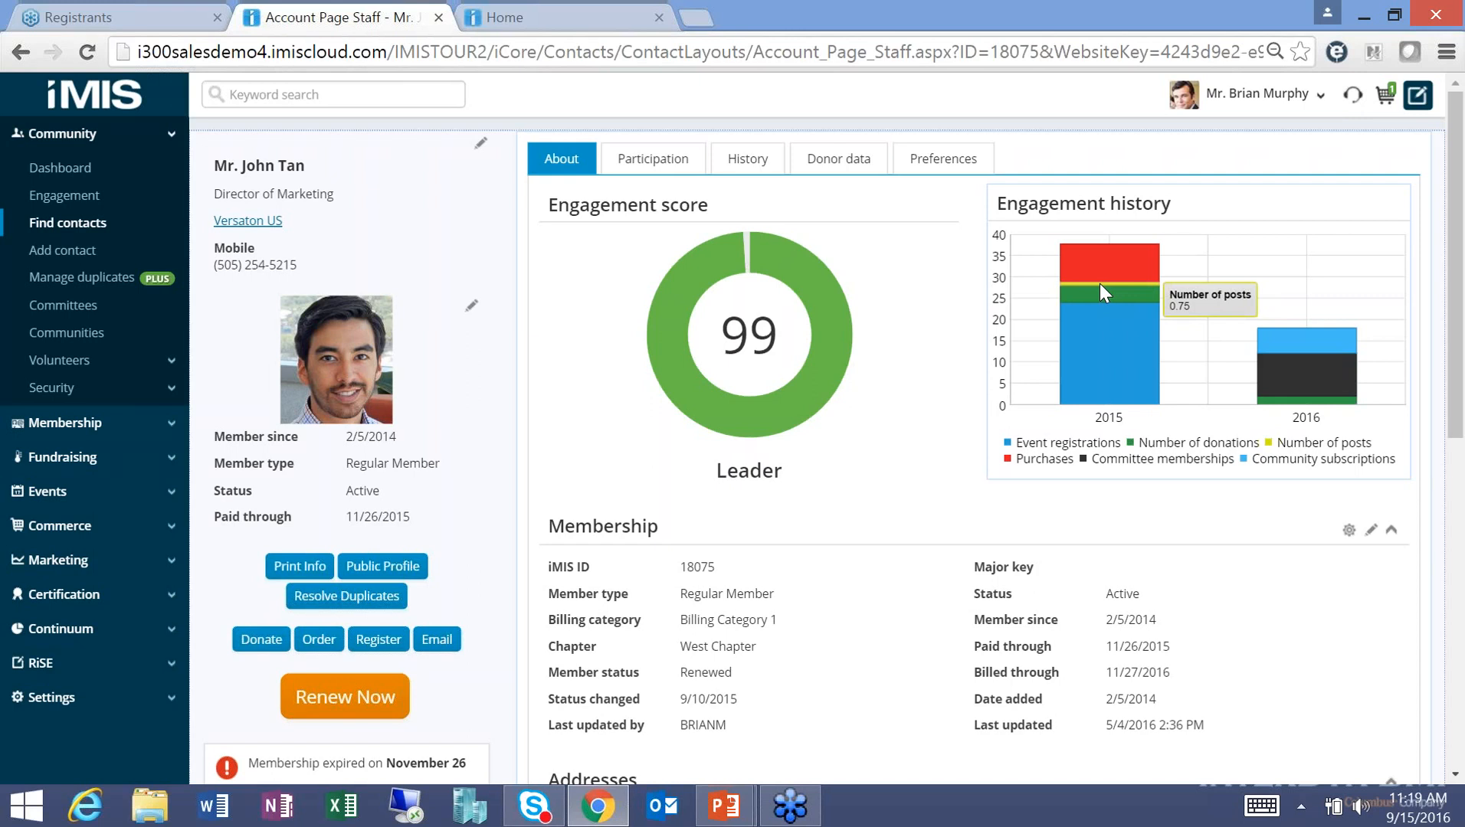
{"action": "mouse_move", "coordinate": [1267, 347]}
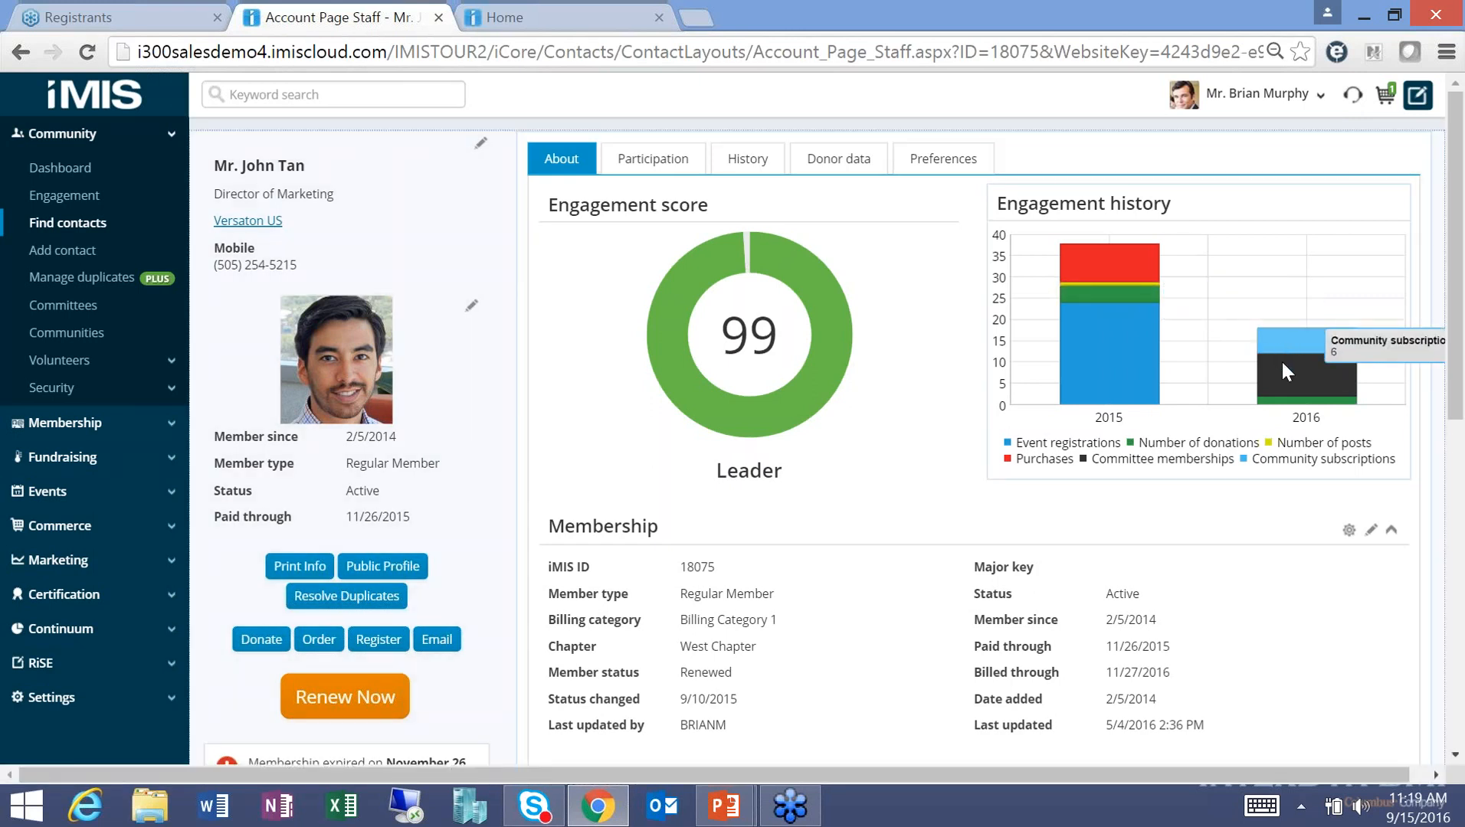
{"action": "mouse_move", "coordinate": [1281, 373]}
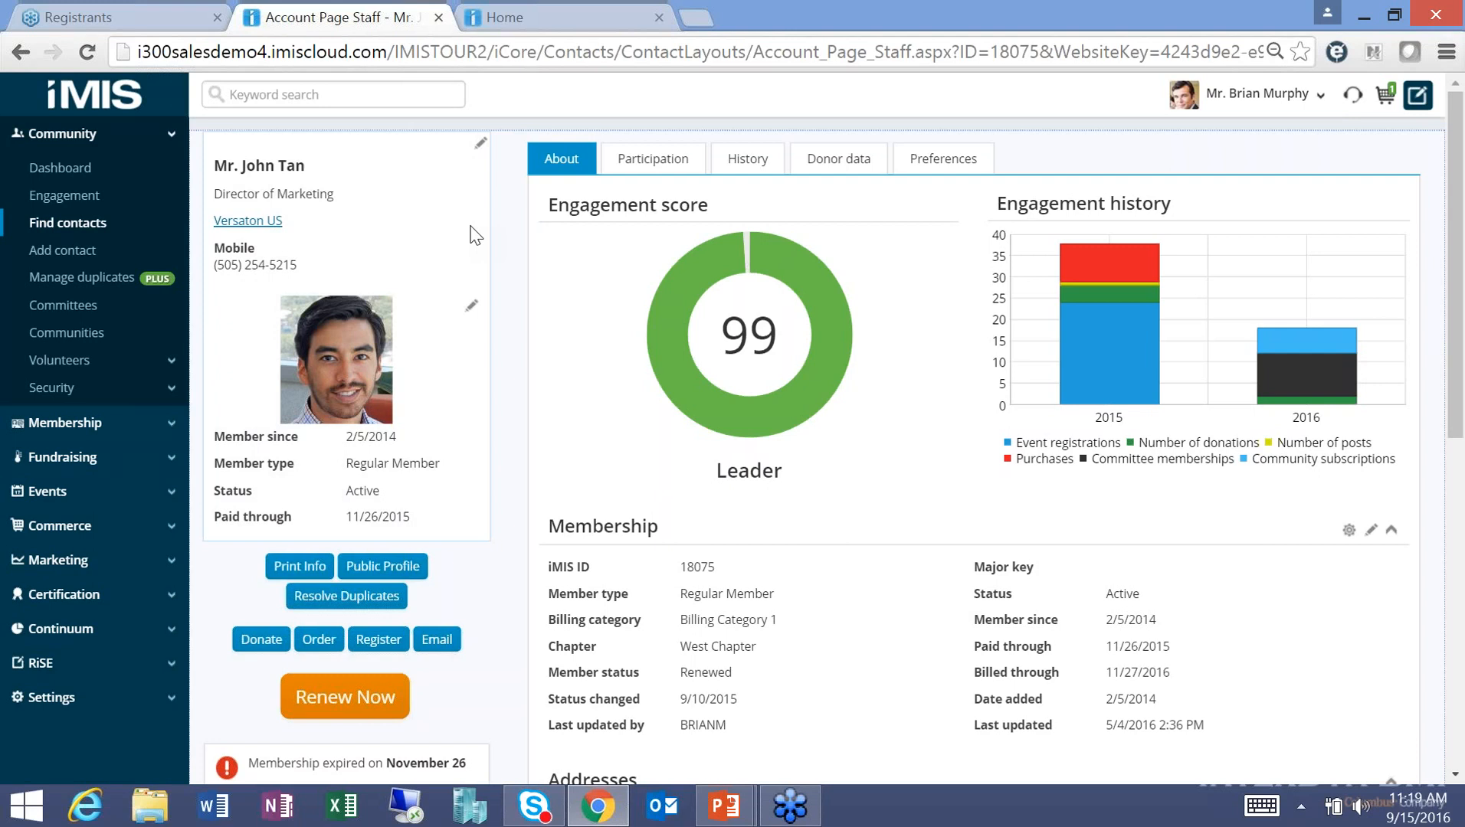
{"action": "left_click", "coordinate": [234, 222]}
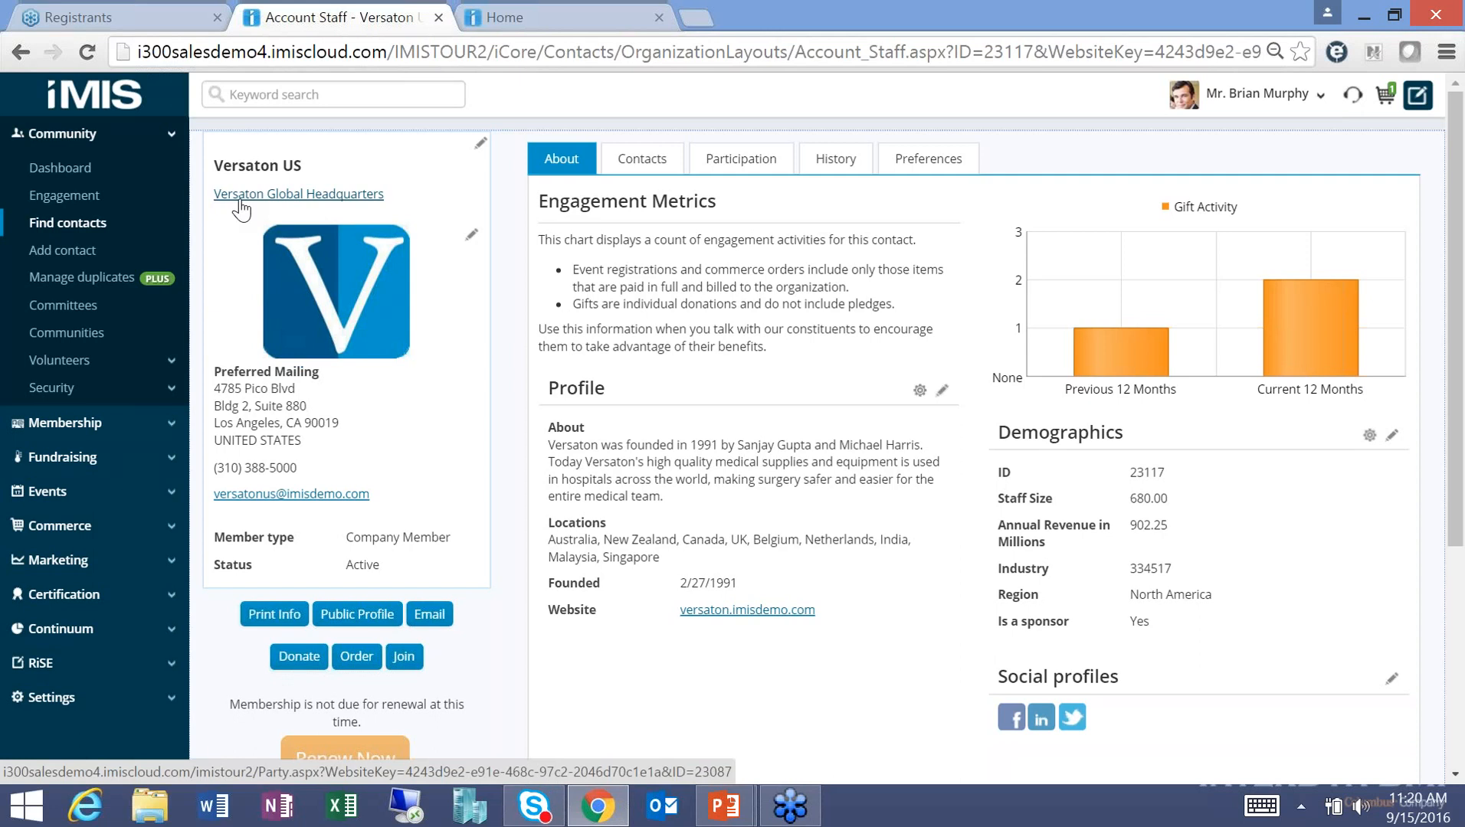
{"action": "left_click", "coordinate": [632, 160]}
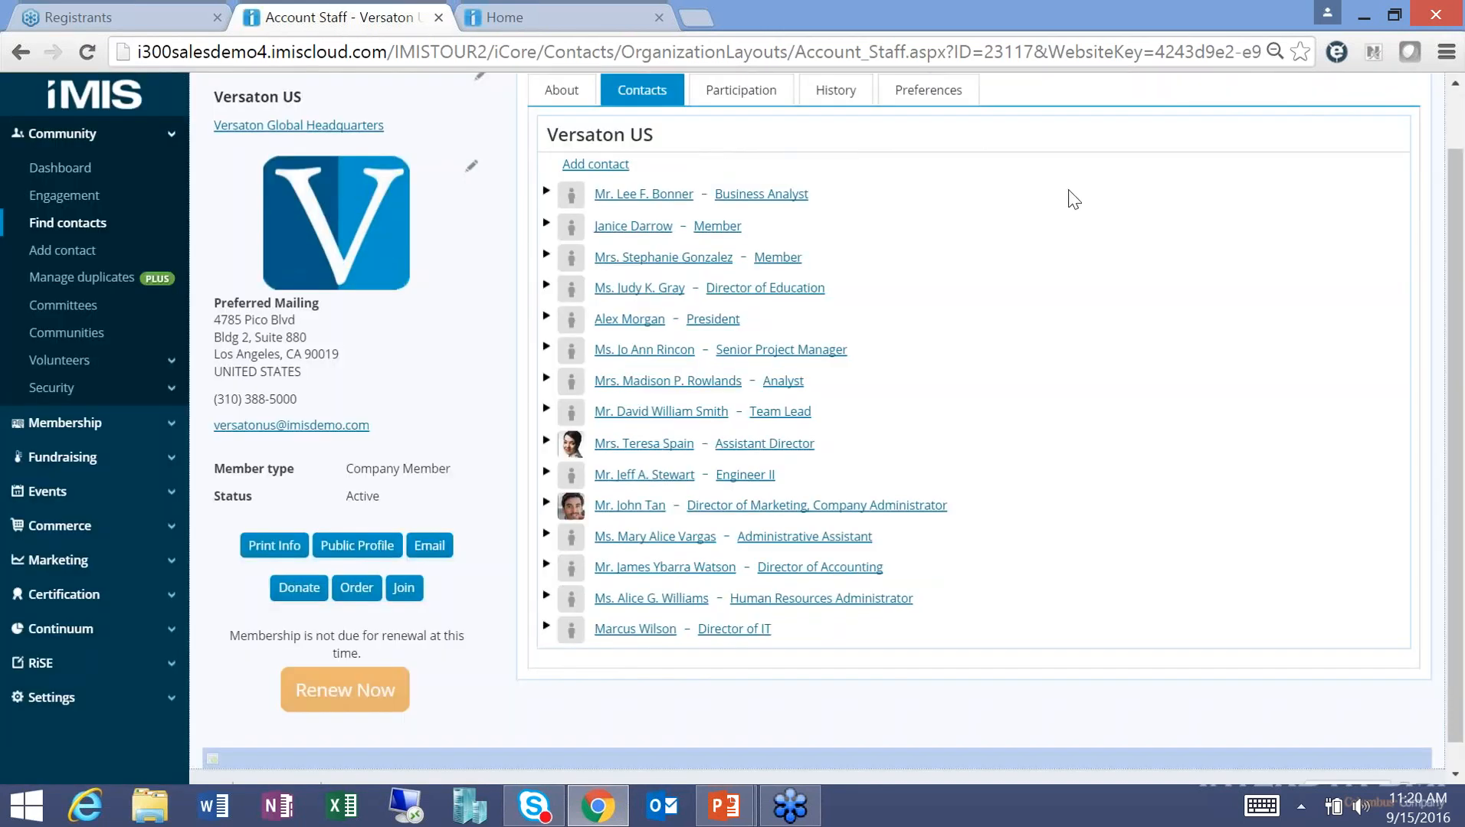
{"action": "left_click", "coordinate": [652, 201]}
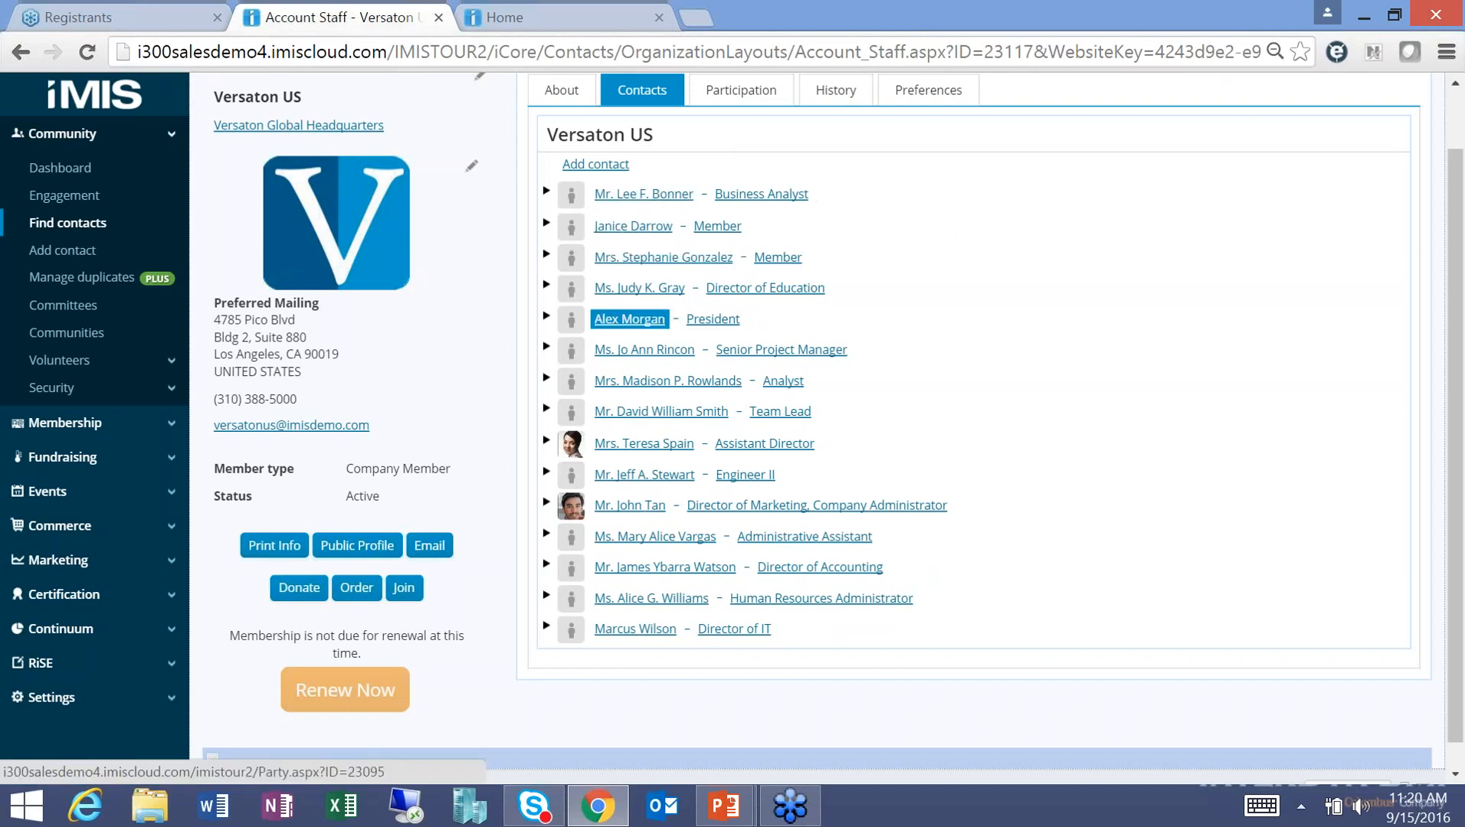
{"action": "left_click", "coordinate": [622, 446]}
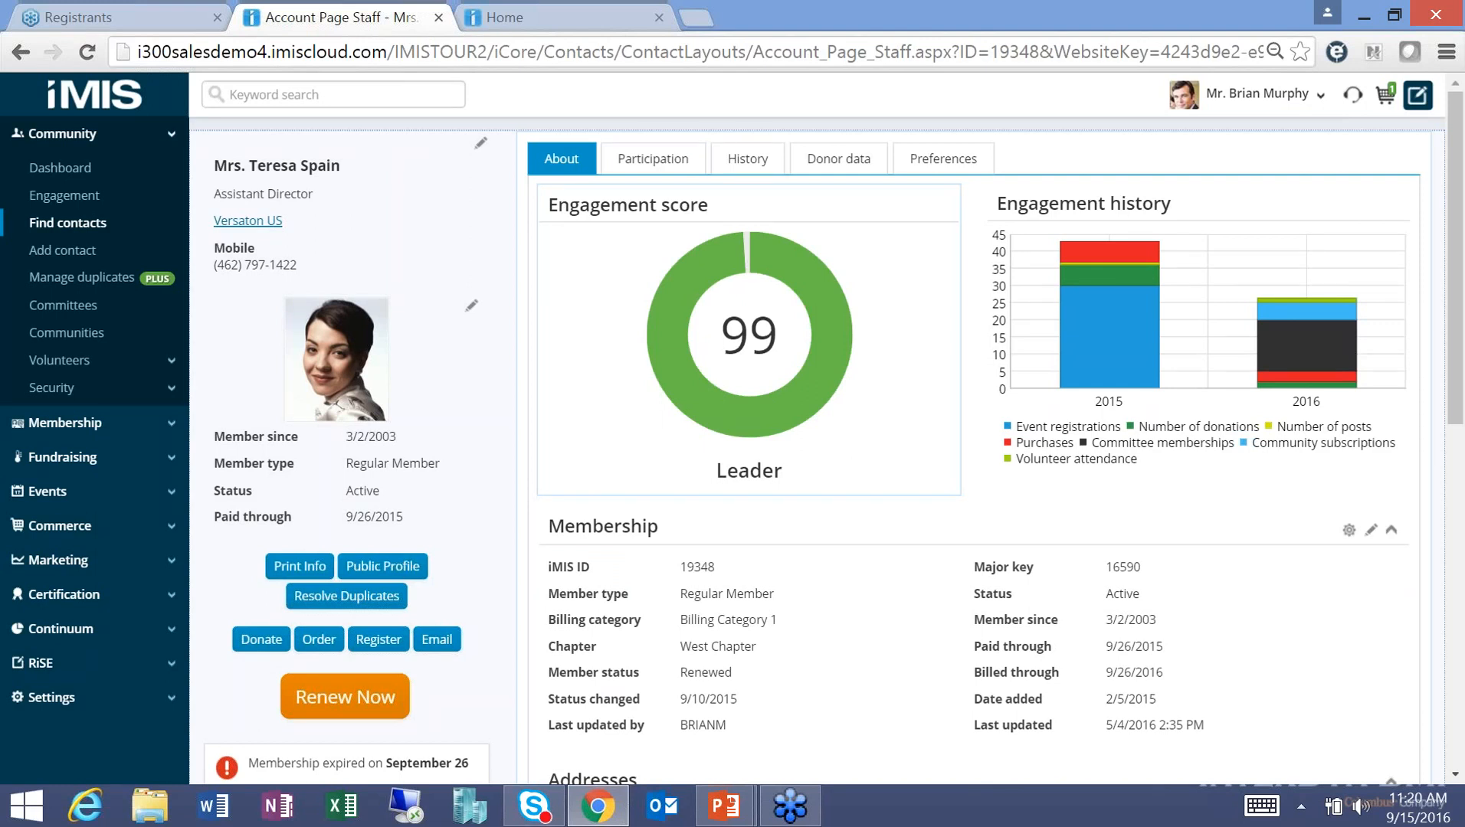
Start a new email to the contact and browse the available merge fields.
{"action": "left_click", "coordinate": [440, 648]}
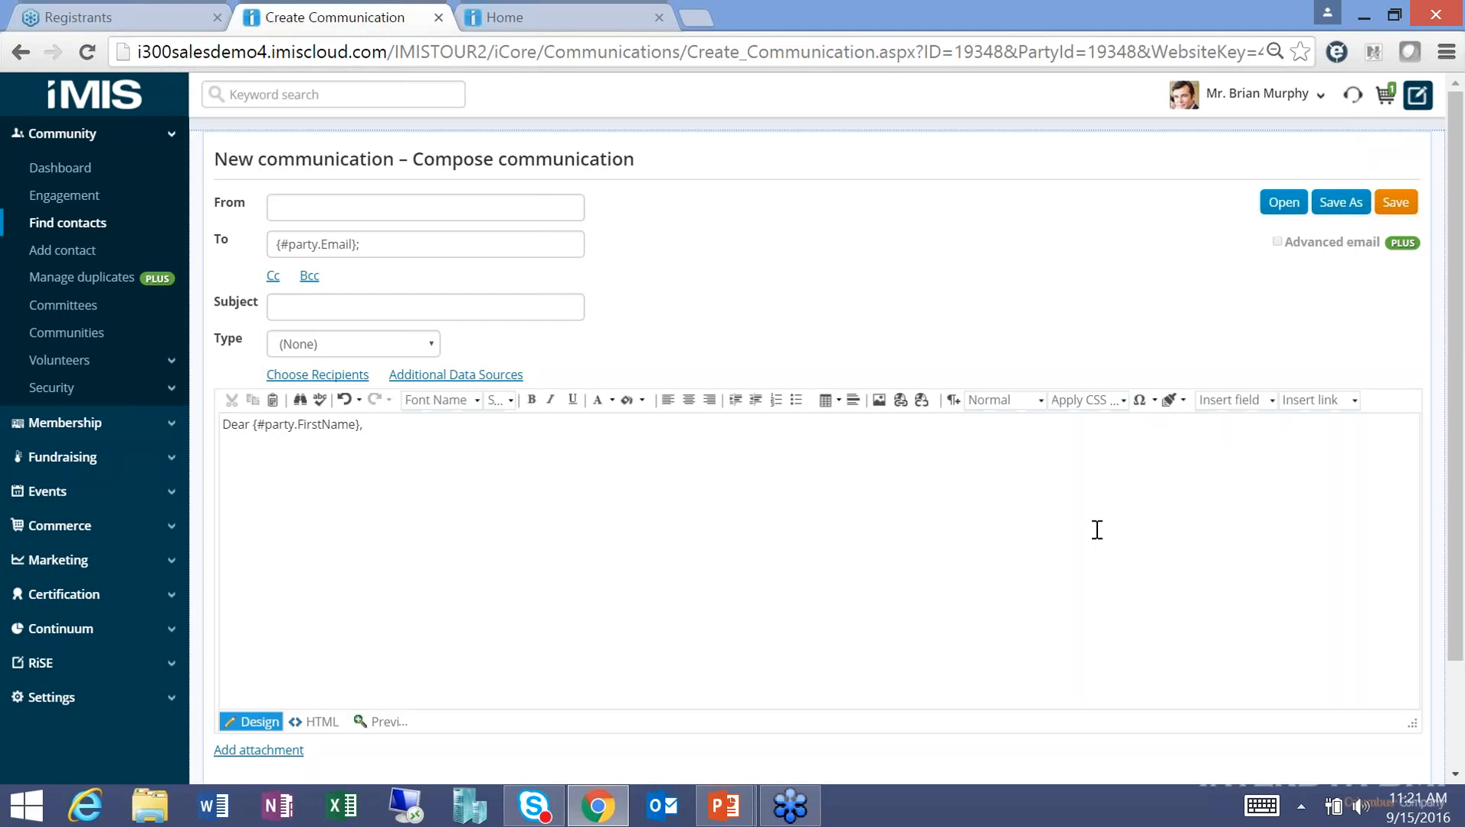
{"action": "left_click", "coordinate": [1274, 401]}
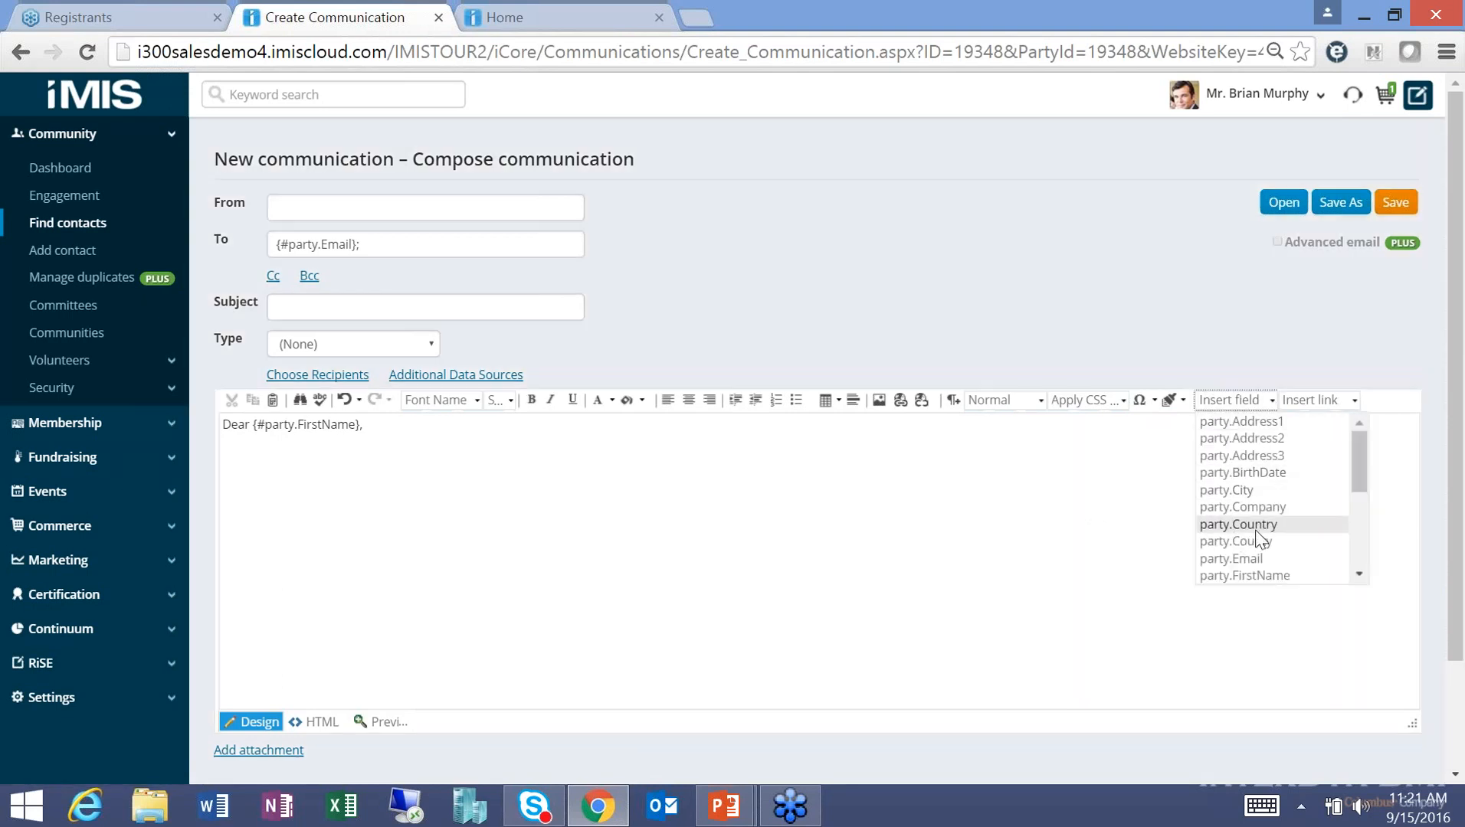
{"action": "left_click_drag", "start_coordinate": [1363, 479], "coordinate": [1369, 546]}
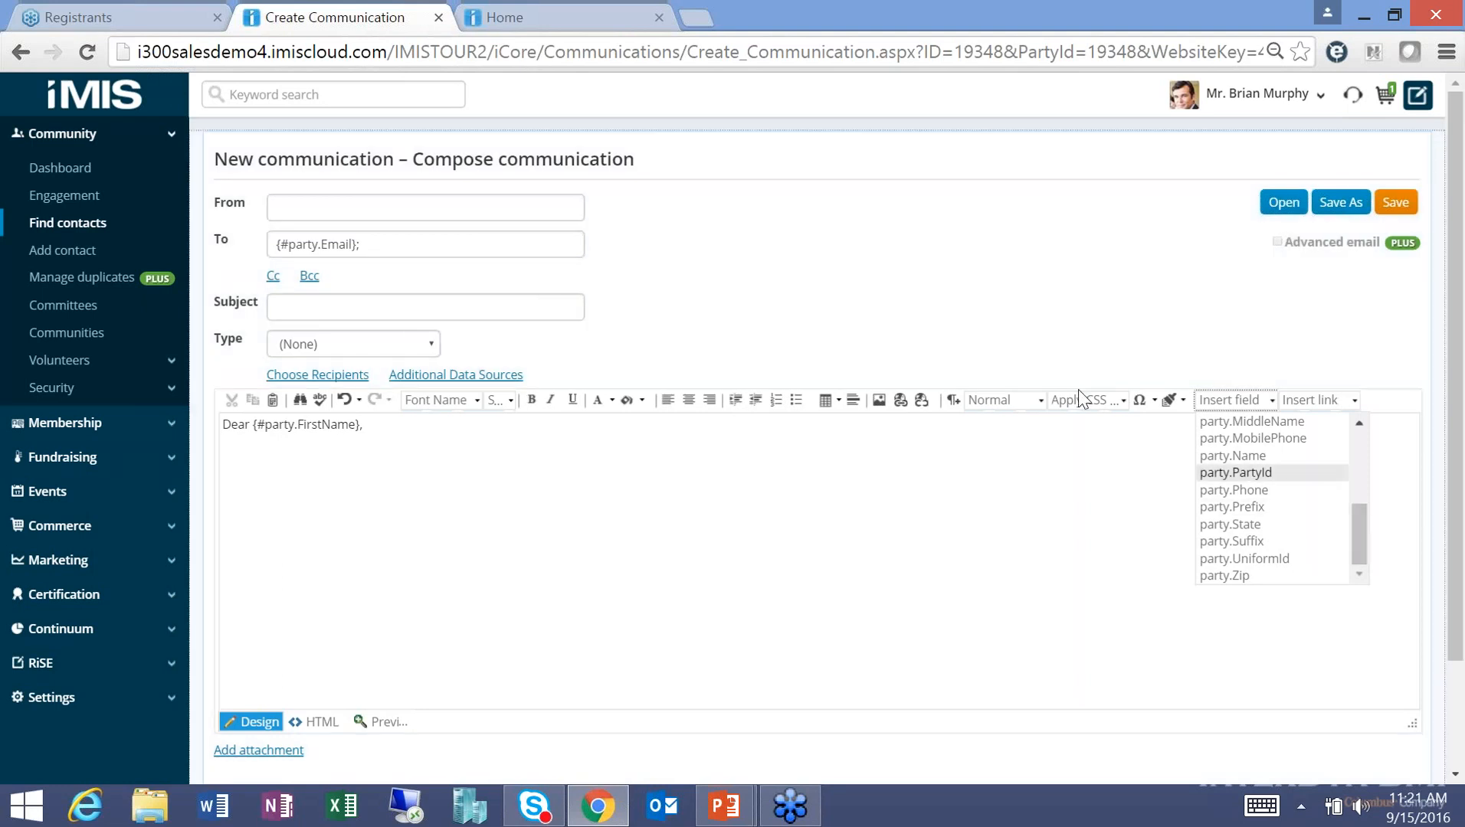
{"action": "left_click", "coordinate": [1046, 305]}
Load the New Member Offers template from Templates > Samples into the email.
{"action": "left_click", "coordinate": [1286, 205]}
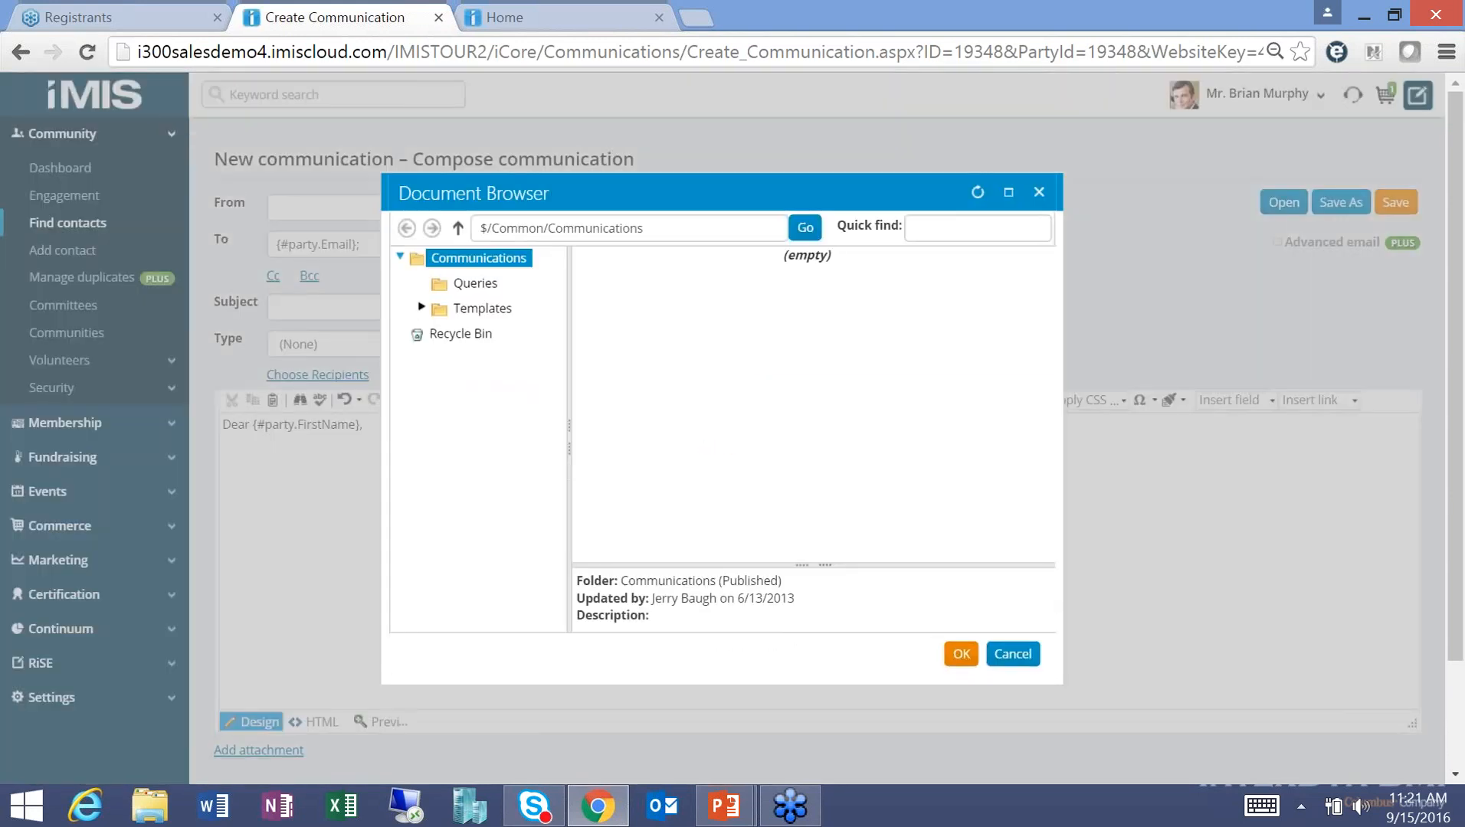
{"action": "left_click", "coordinate": [465, 311]}
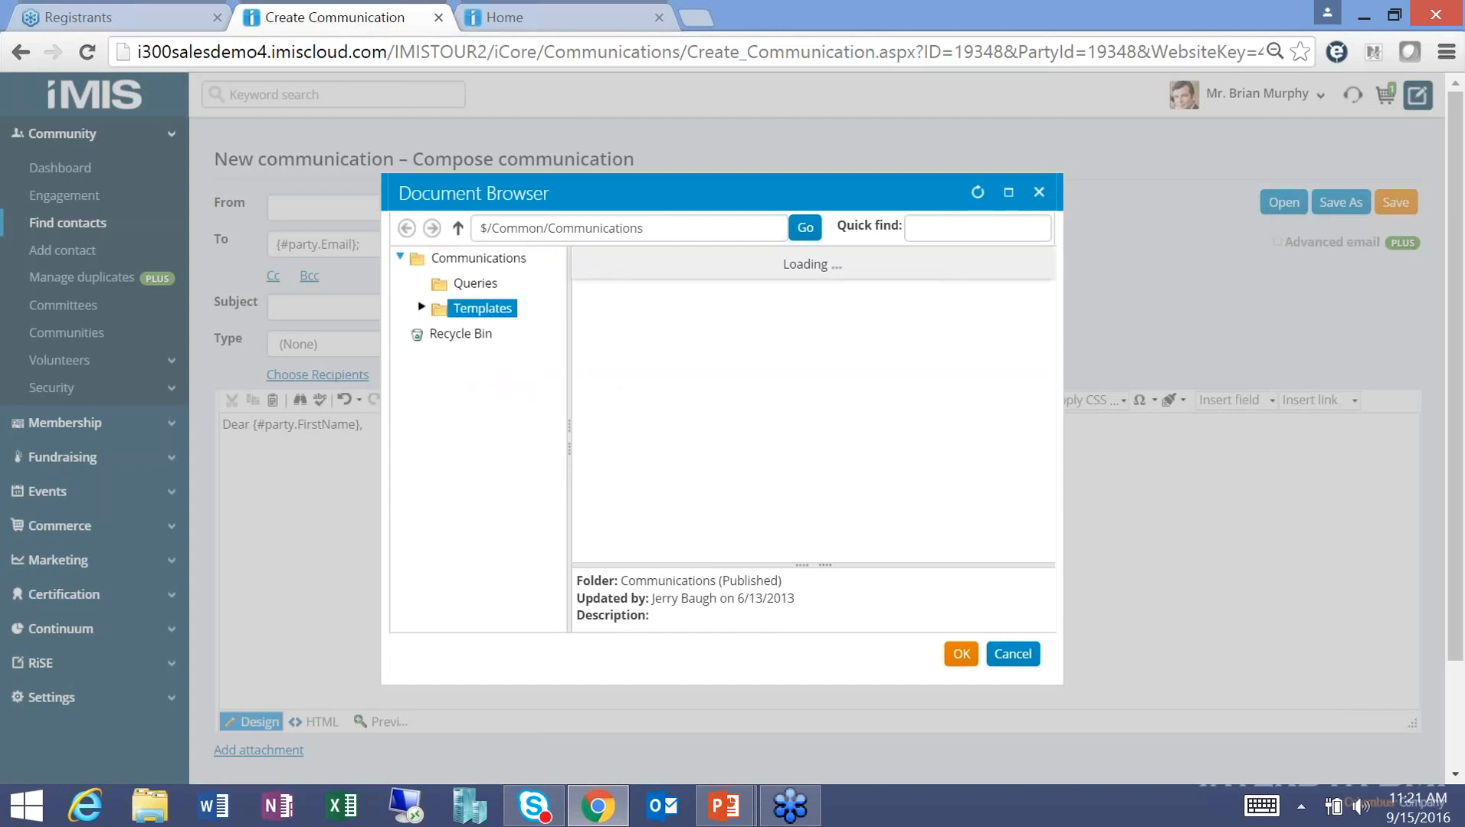
{"action": "left_click", "coordinate": [512, 337]}
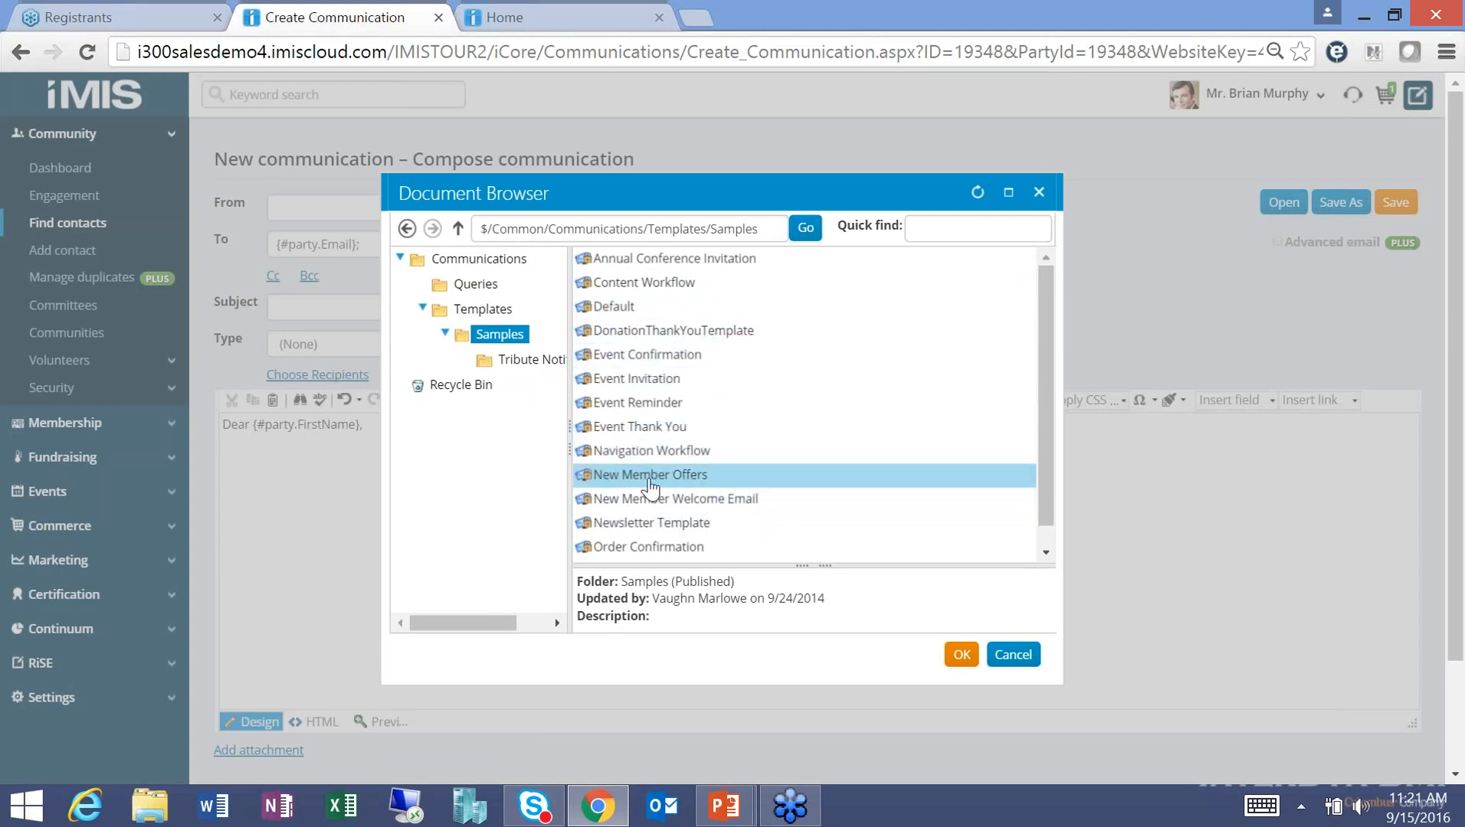
{"action": "double_click", "coordinate": [601, 479]}
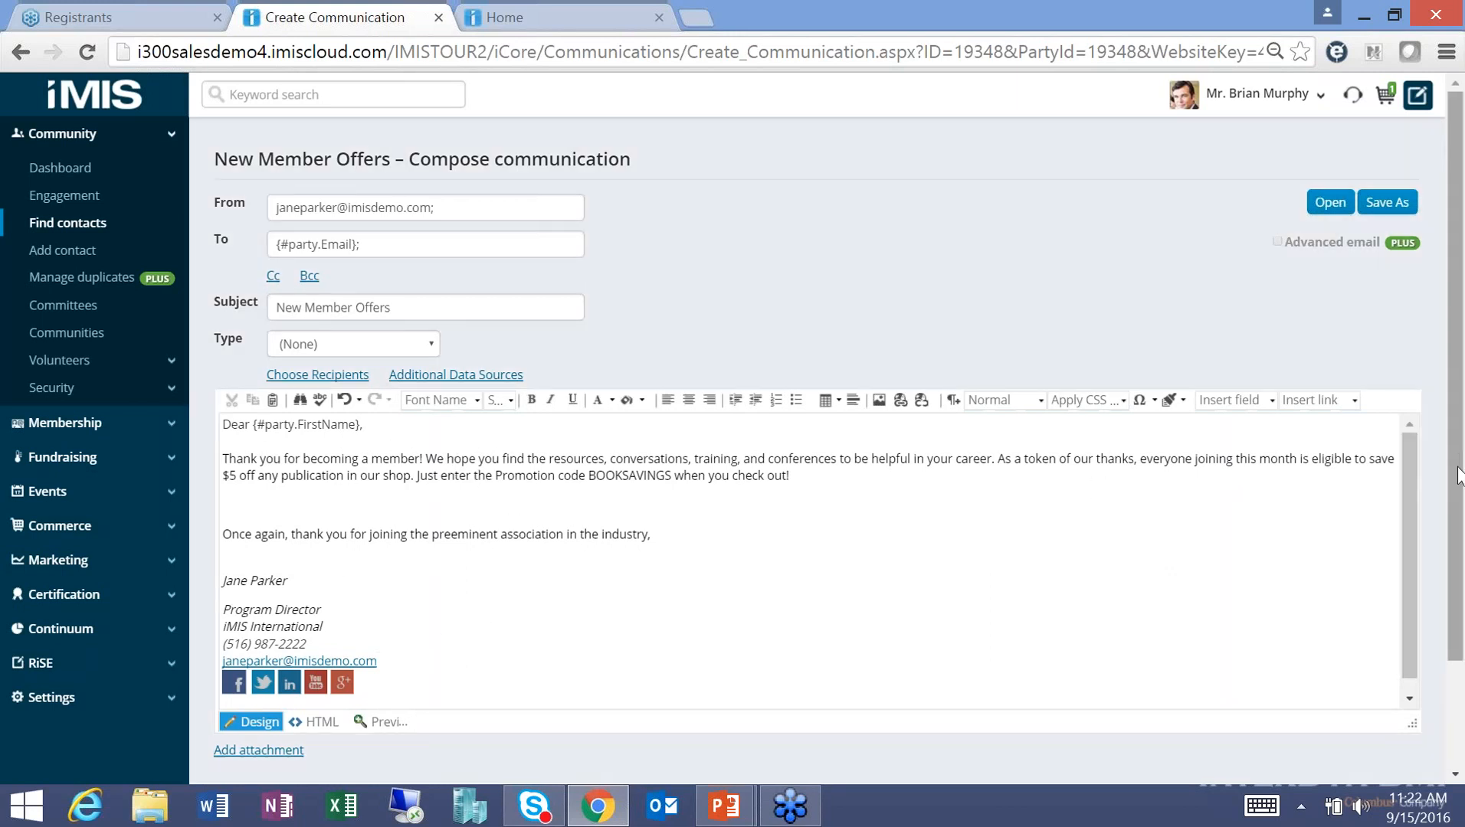
Preview the New Member Offers email with the recipient's first name merged, then close the preview.
{"action": "left_click_drag", "start_coordinate": [1458, 477], "coordinate": [1393, 517]}
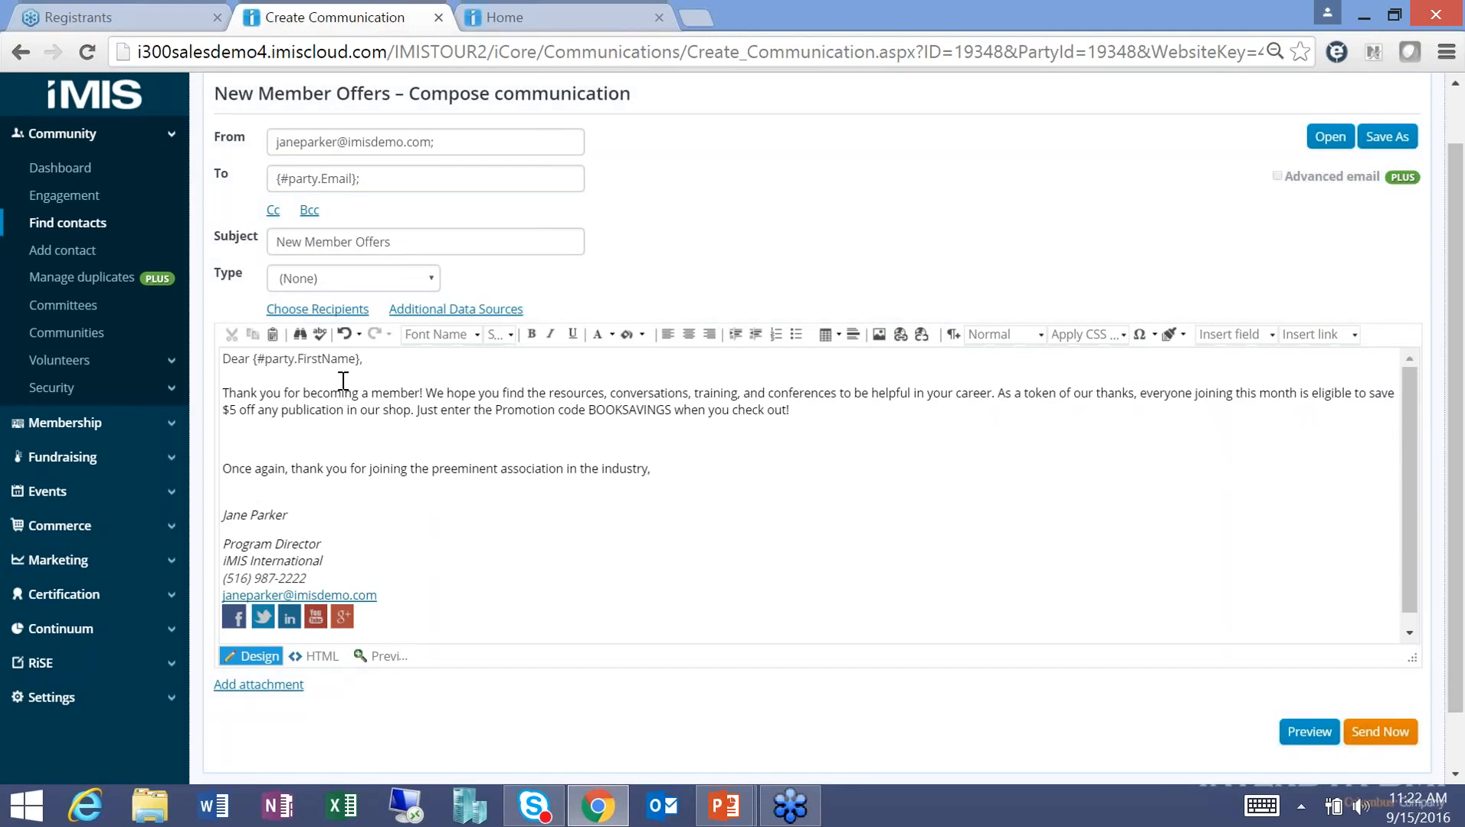
{"action": "left_click", "coordinate": [1299, 724]}
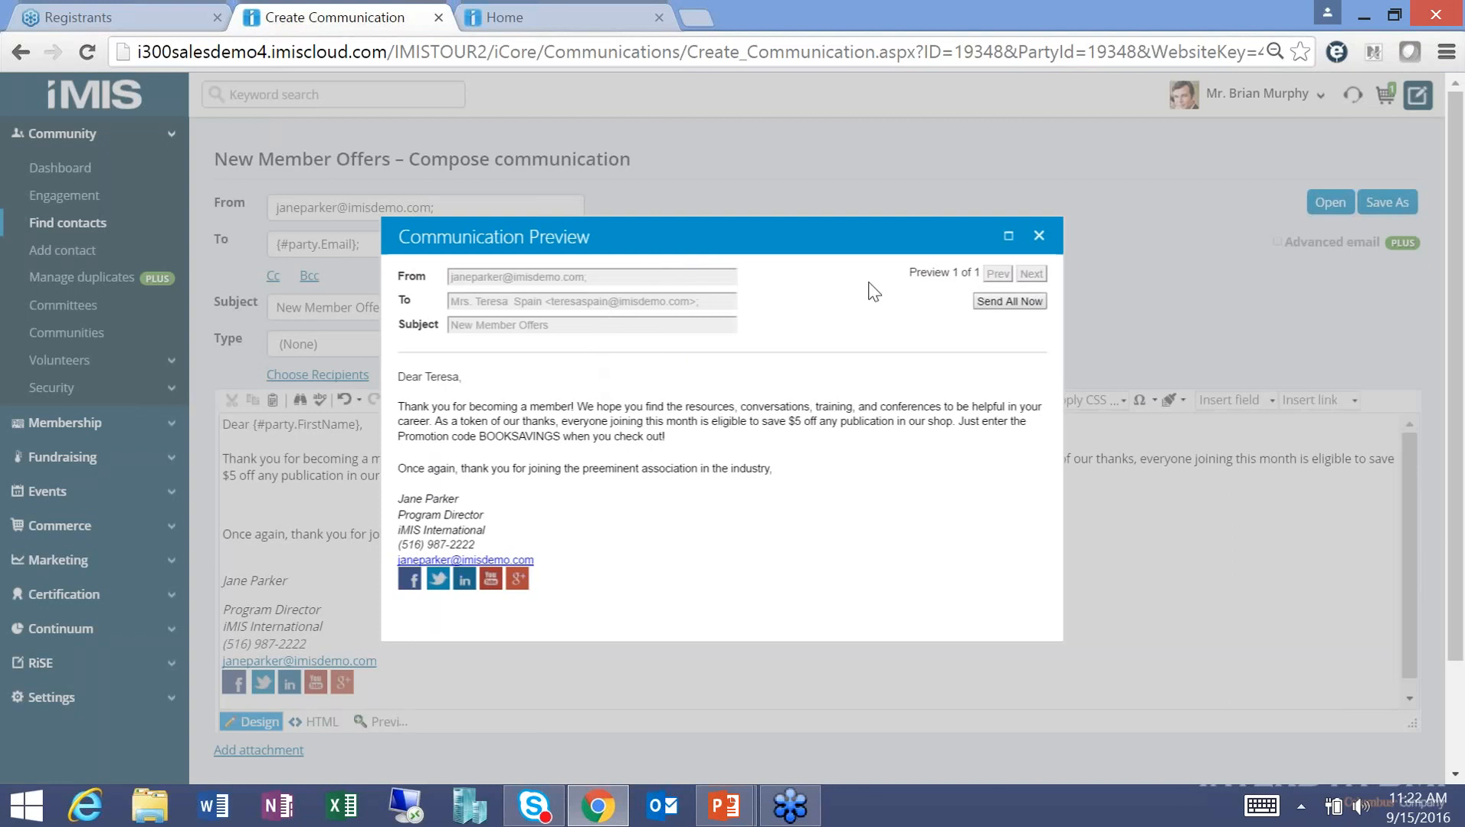
{"action": "left_click", "coordinate": [1039, 239]}
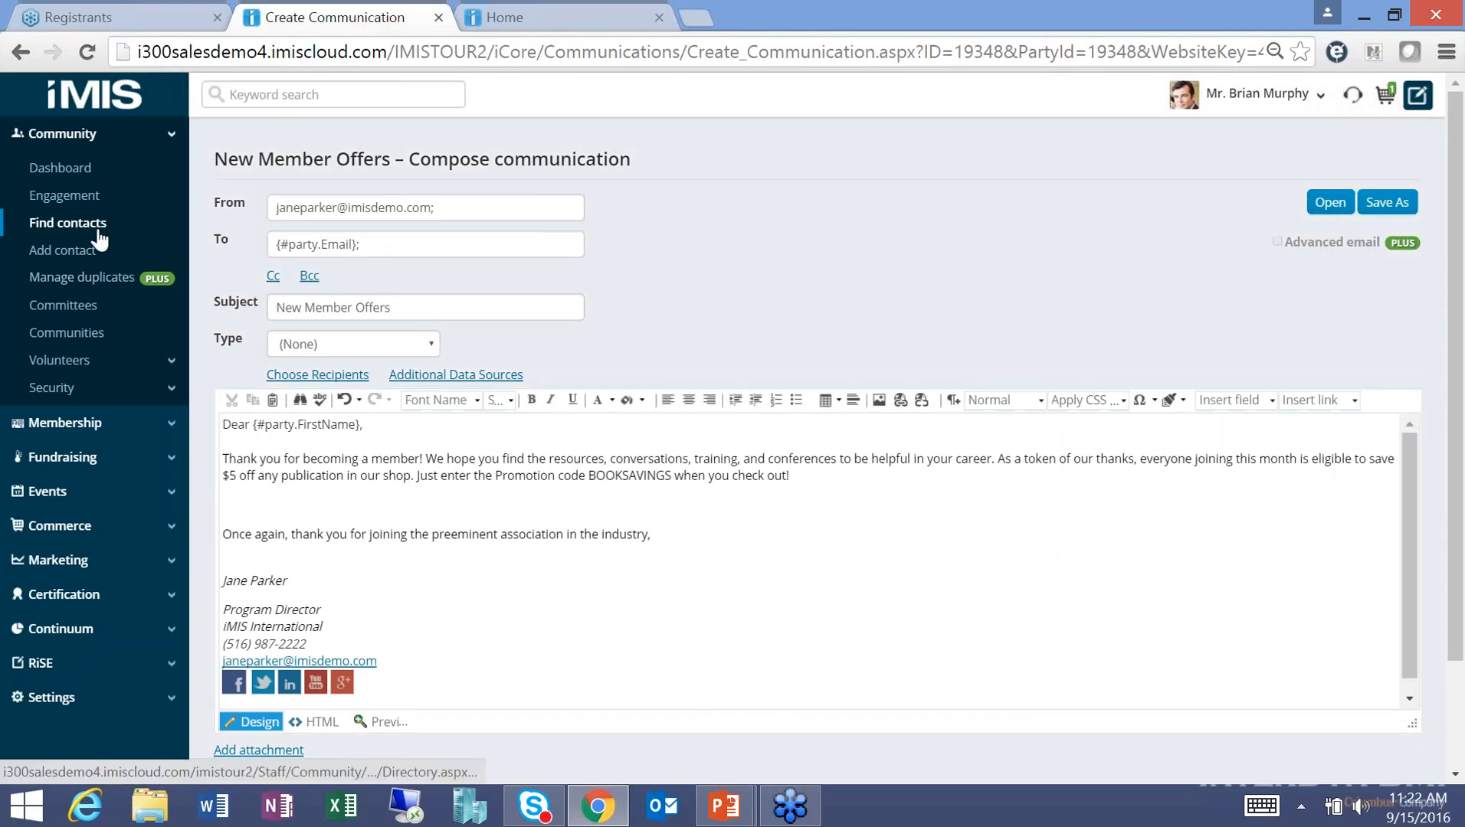
Open the recent contact's account from Find contacts and view her Participation tab.
{"action": "left_click", "coordinate": [93, 230]}
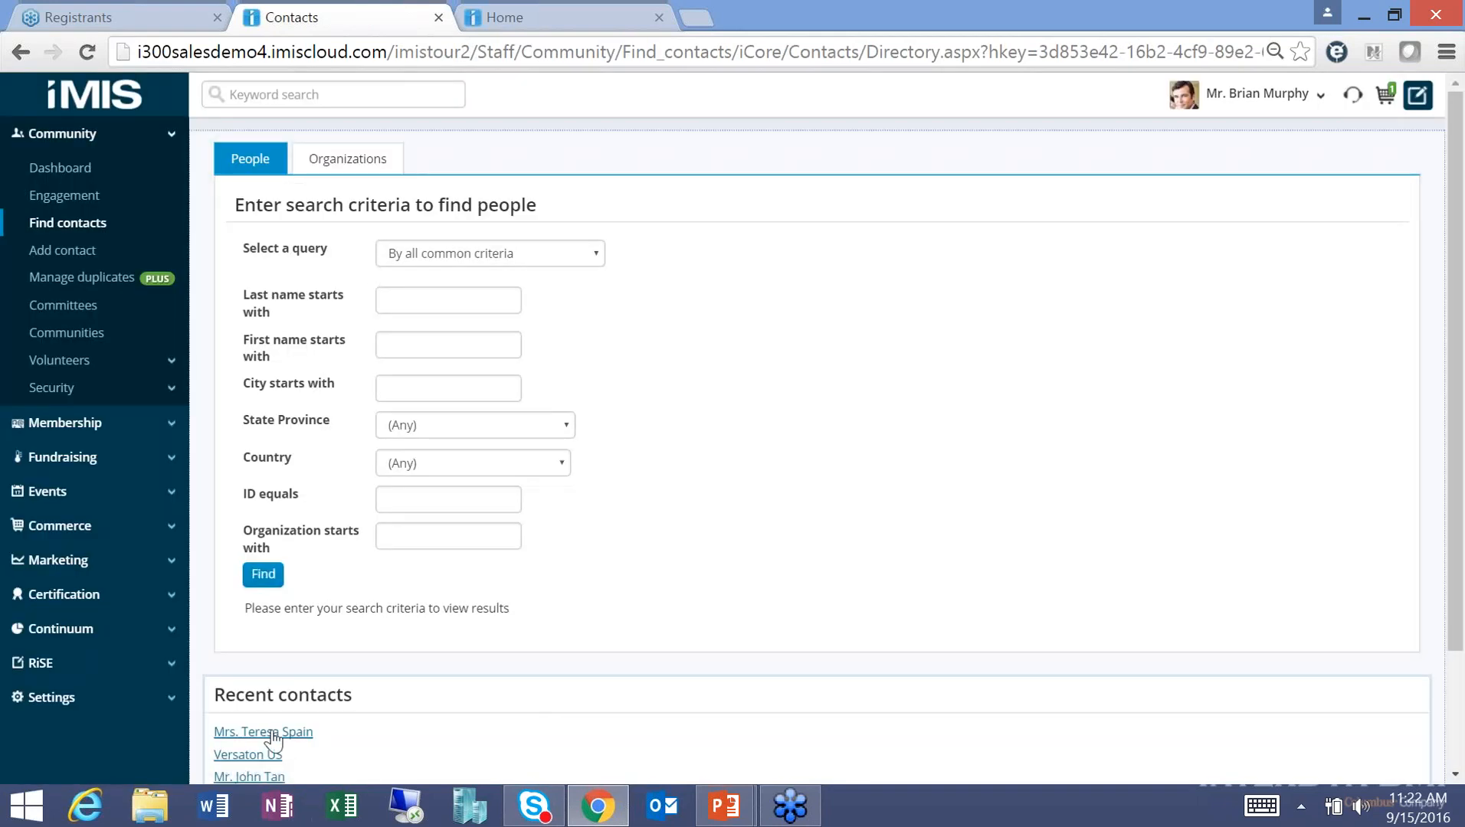
{"action": "left_click", "coordinate": [272, 733]}
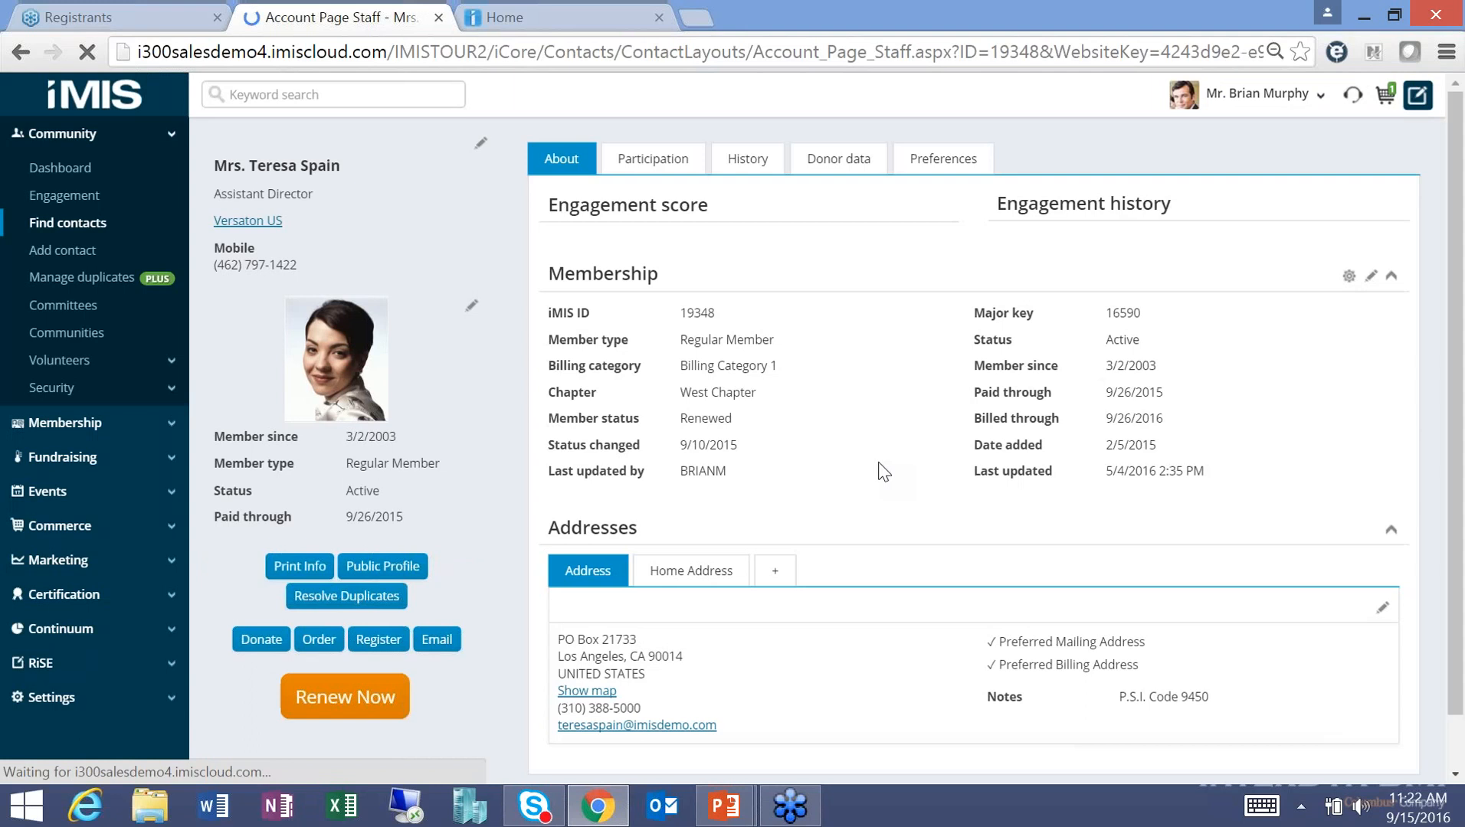
{"action": "left_click", "coordinate": [668, 165]}
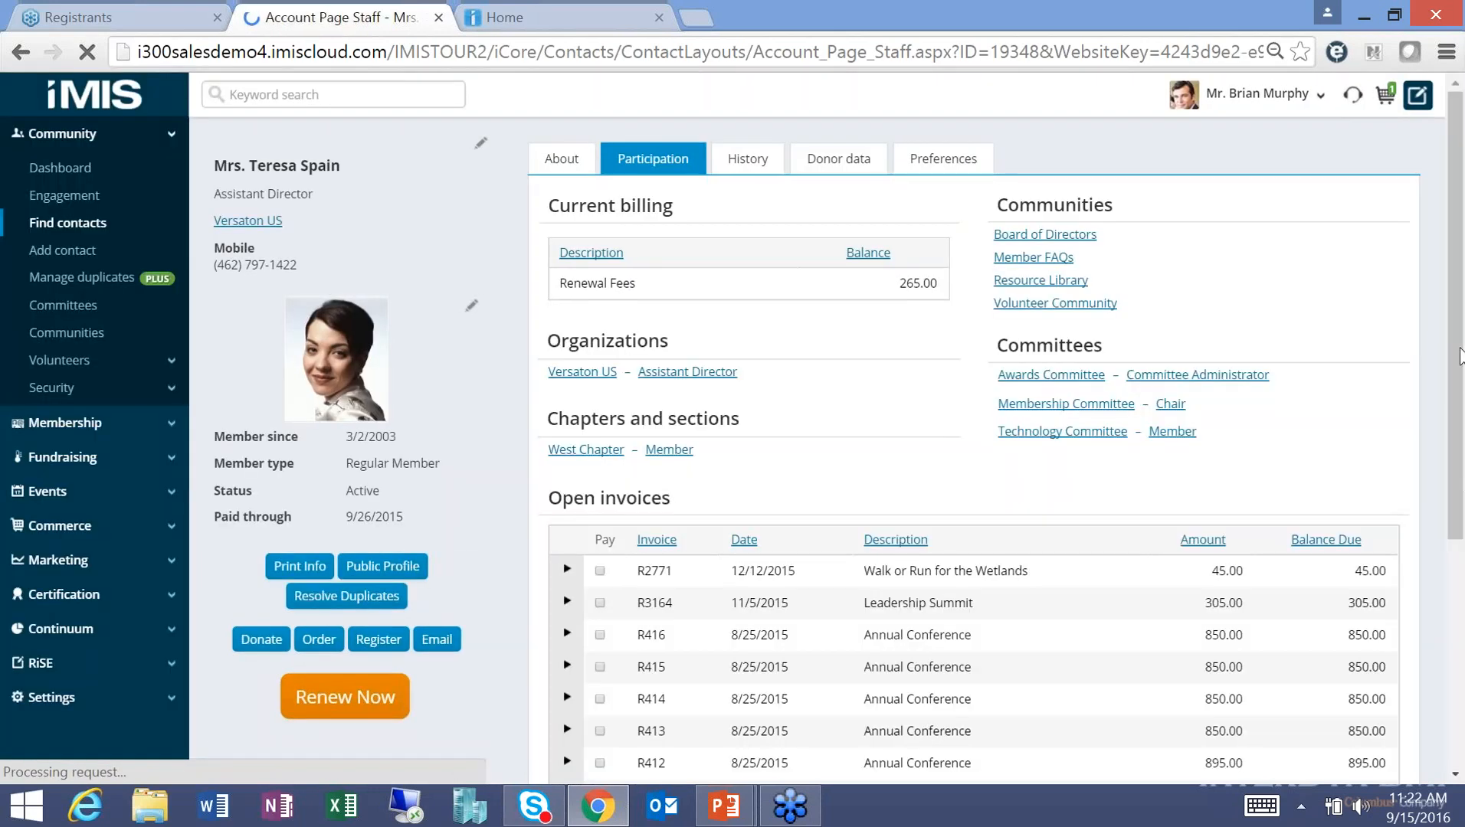
{"action": "left_click_drag", "start_coordinate": [1460, 357], "coordinate": [1431, 360]}
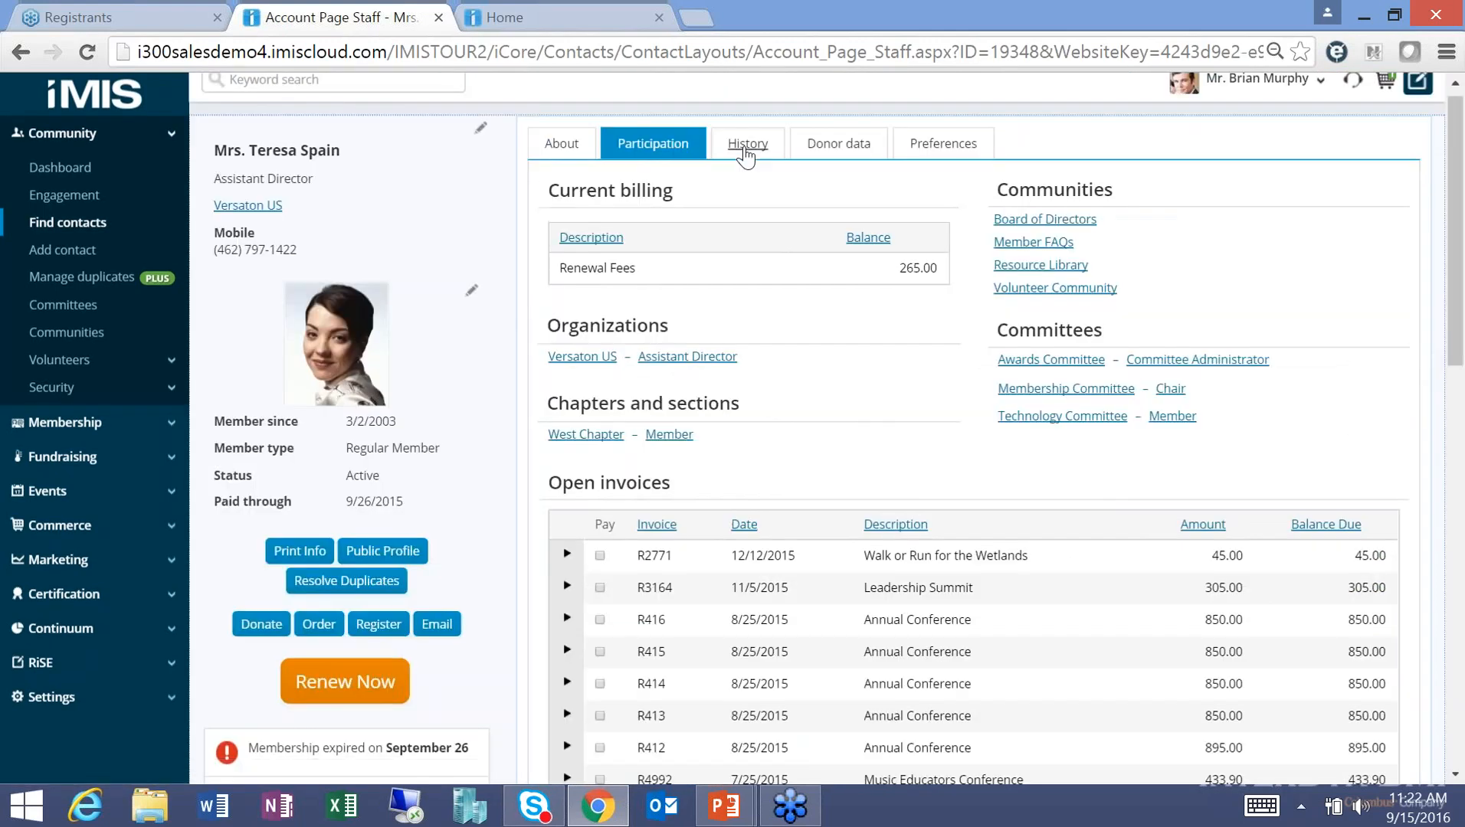
View the contact's History tab down to the recent interactions and call history.
{"action": "left_click", "coordinate": [745, 149]}
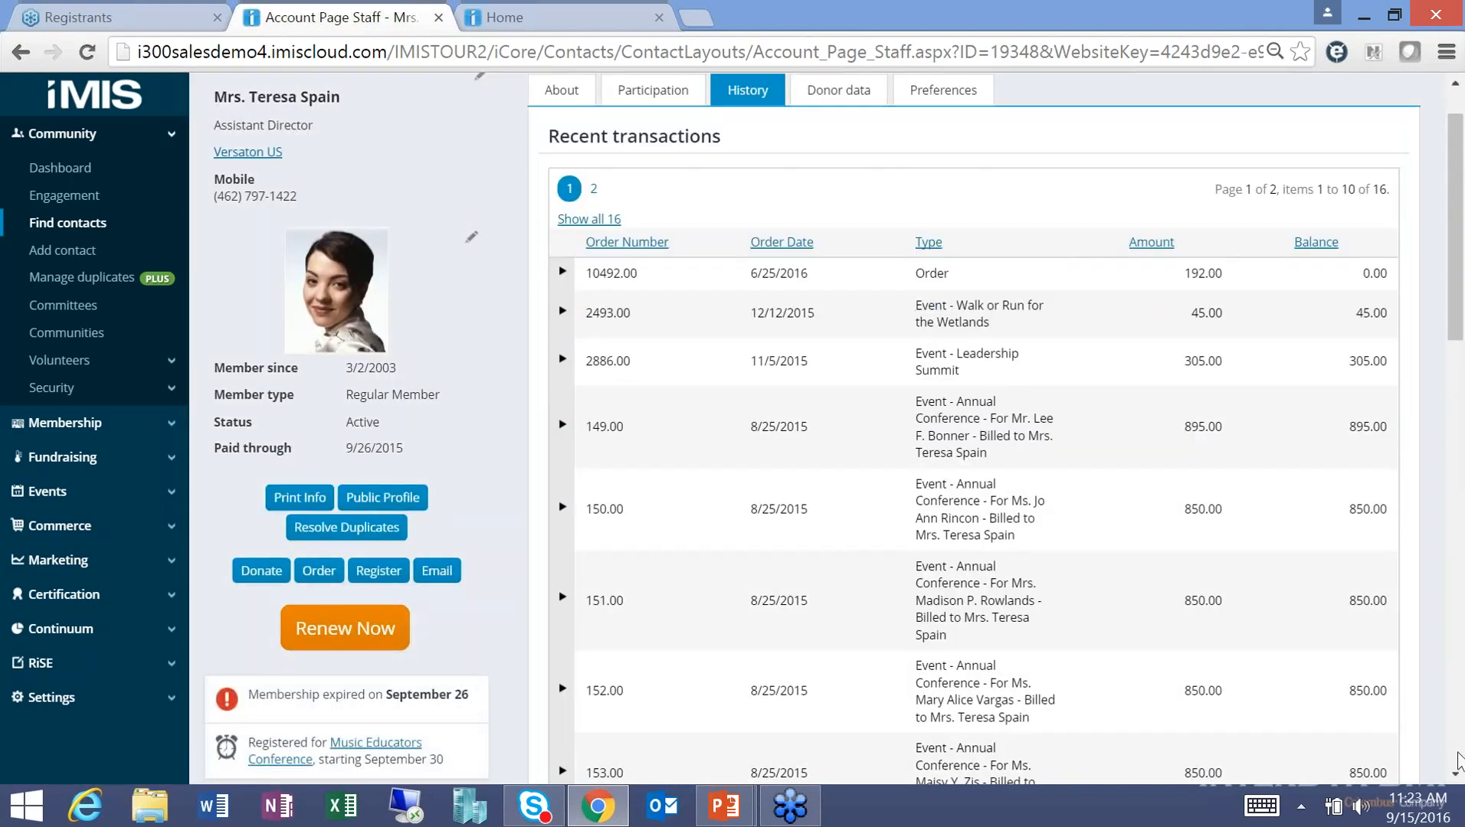
{"action": "scroll", "coordinate": [1455, 778], "scroll_direction": "down", "scroll_amount": 6}
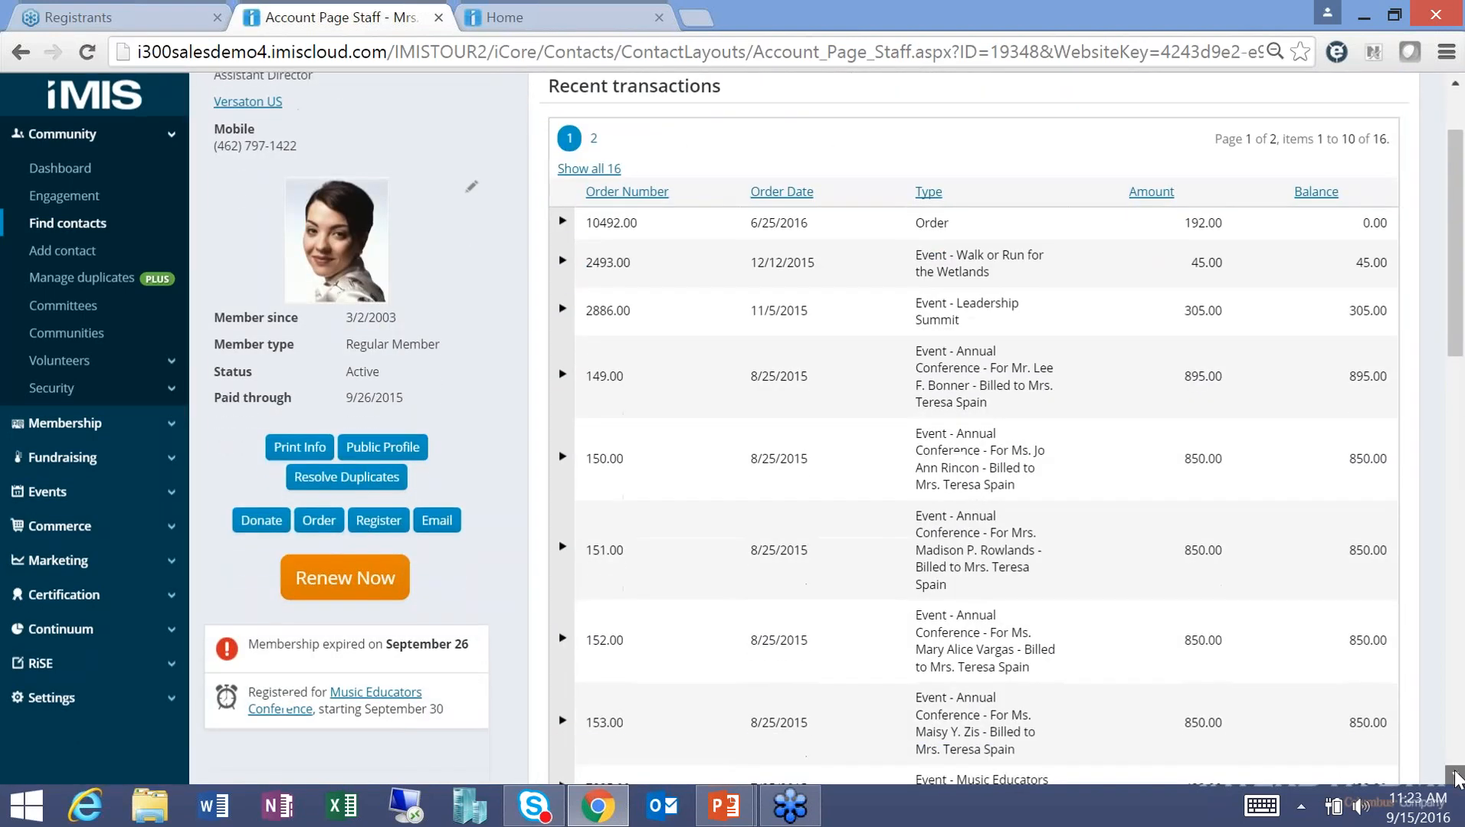
{"action": "scroll", "coordinate": [1456, 778], "scroll_direction": "down", "scroll_amount": 4}
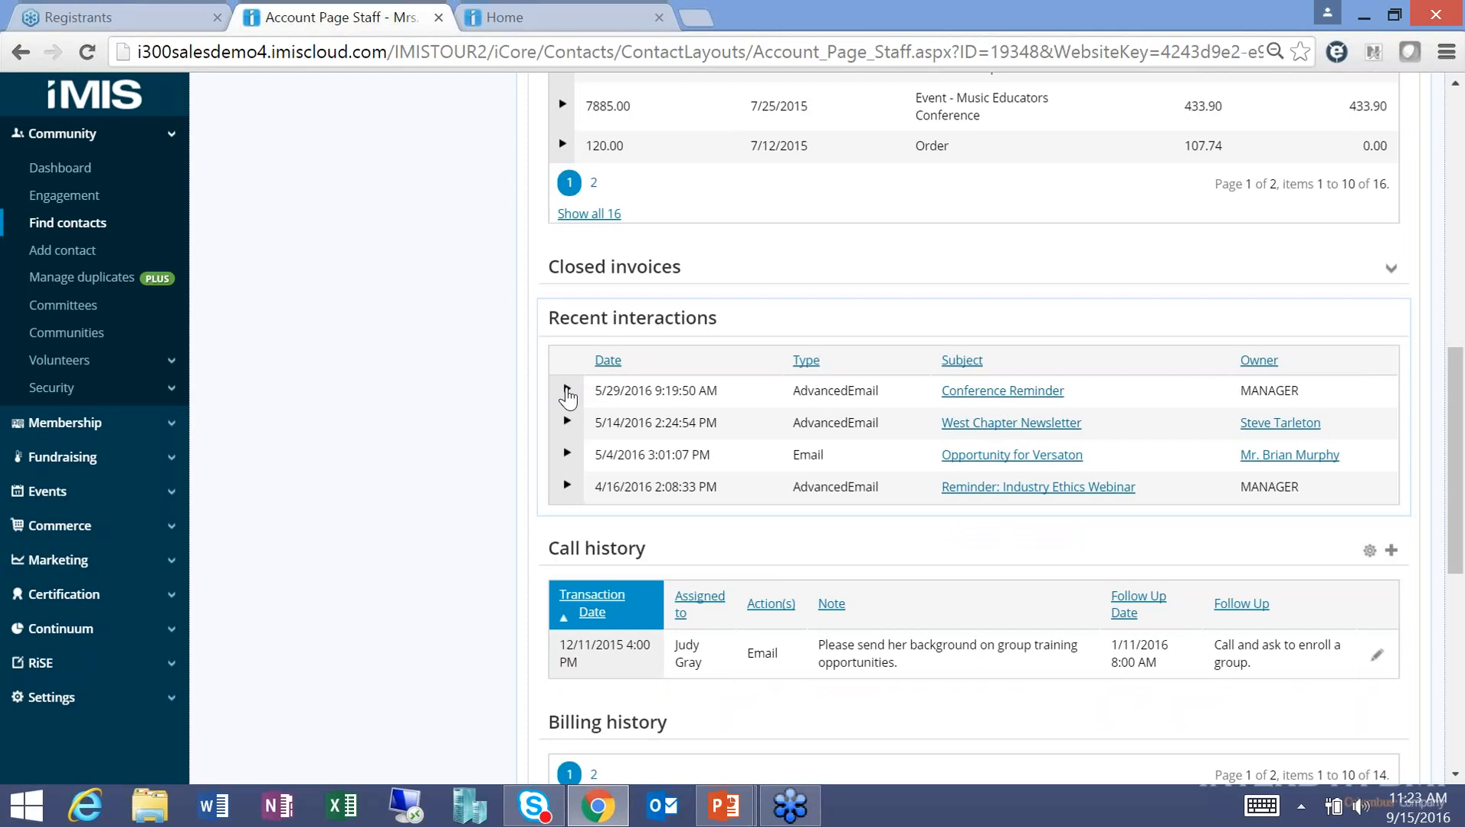
Expand the Conference Reminder interaction to see the bounced-address drop, then preview and close the sent email.
{"action": "left_click", "coordinate": [567, 392]}
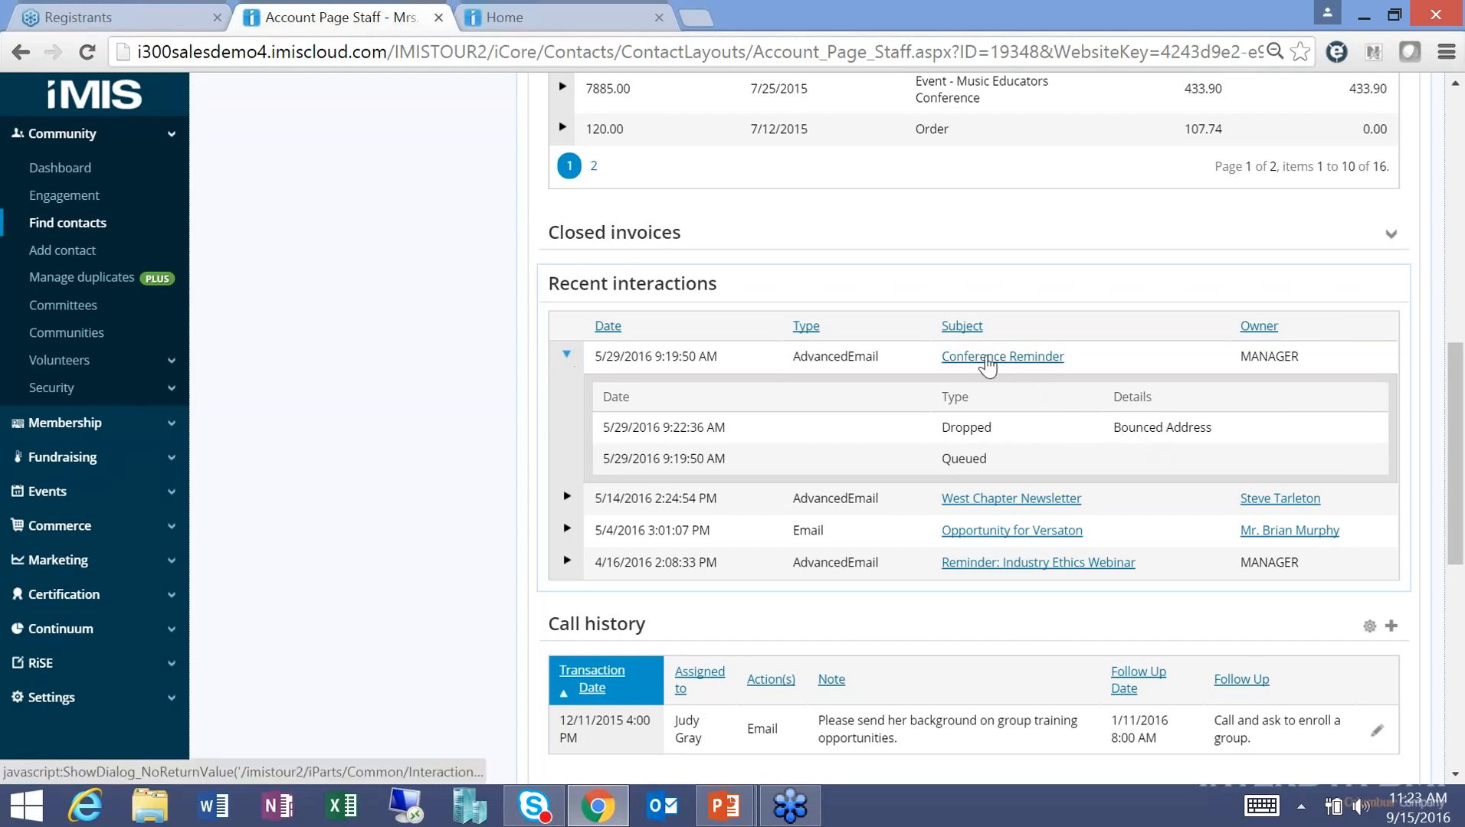
{"action": "left_click", "coordinate": [987, 365]}
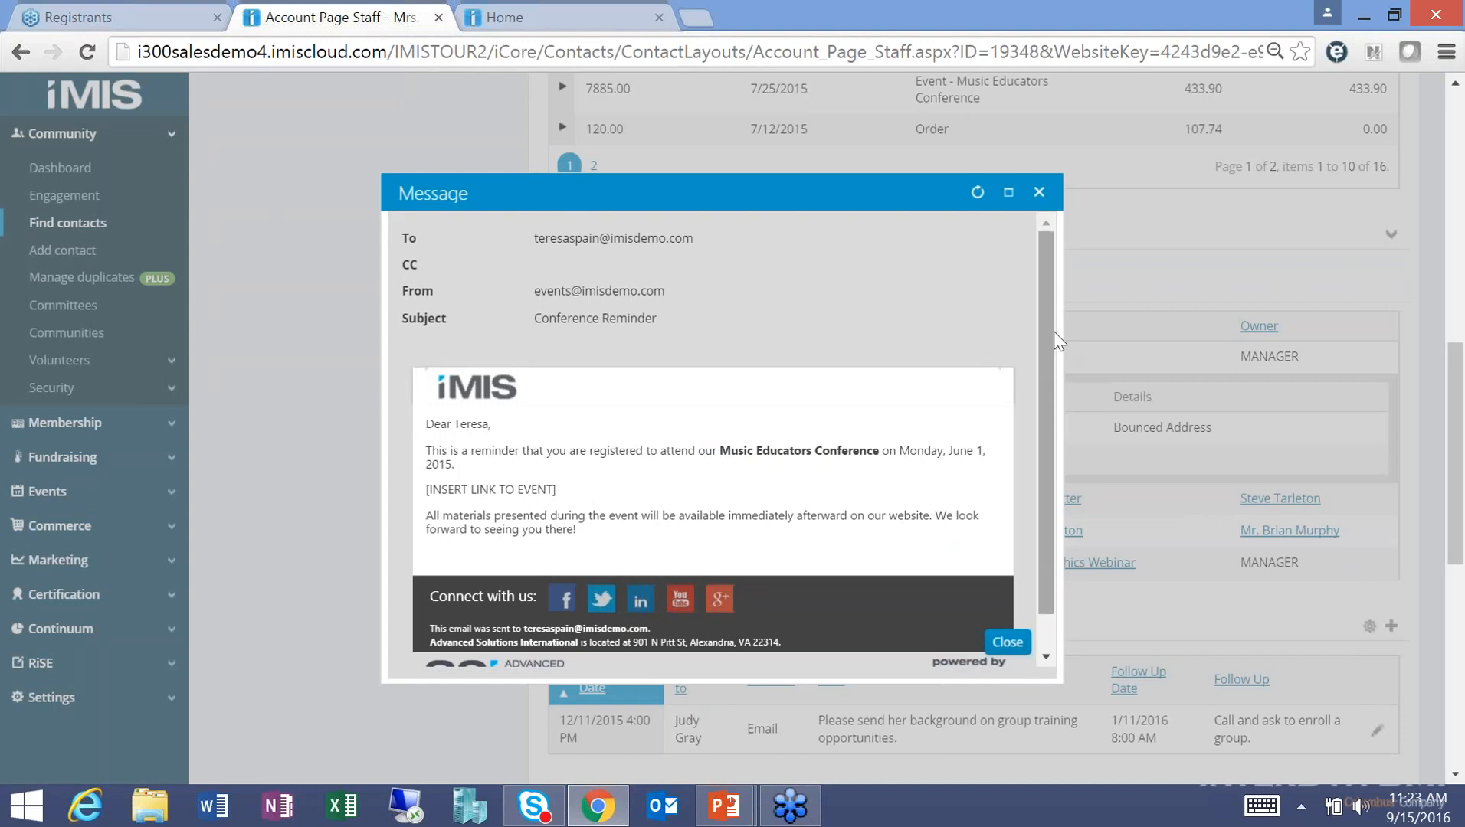
{"action": "left_click_drag", "start_coordinate": [1052, 328], "coordinate": [1050, 405]}
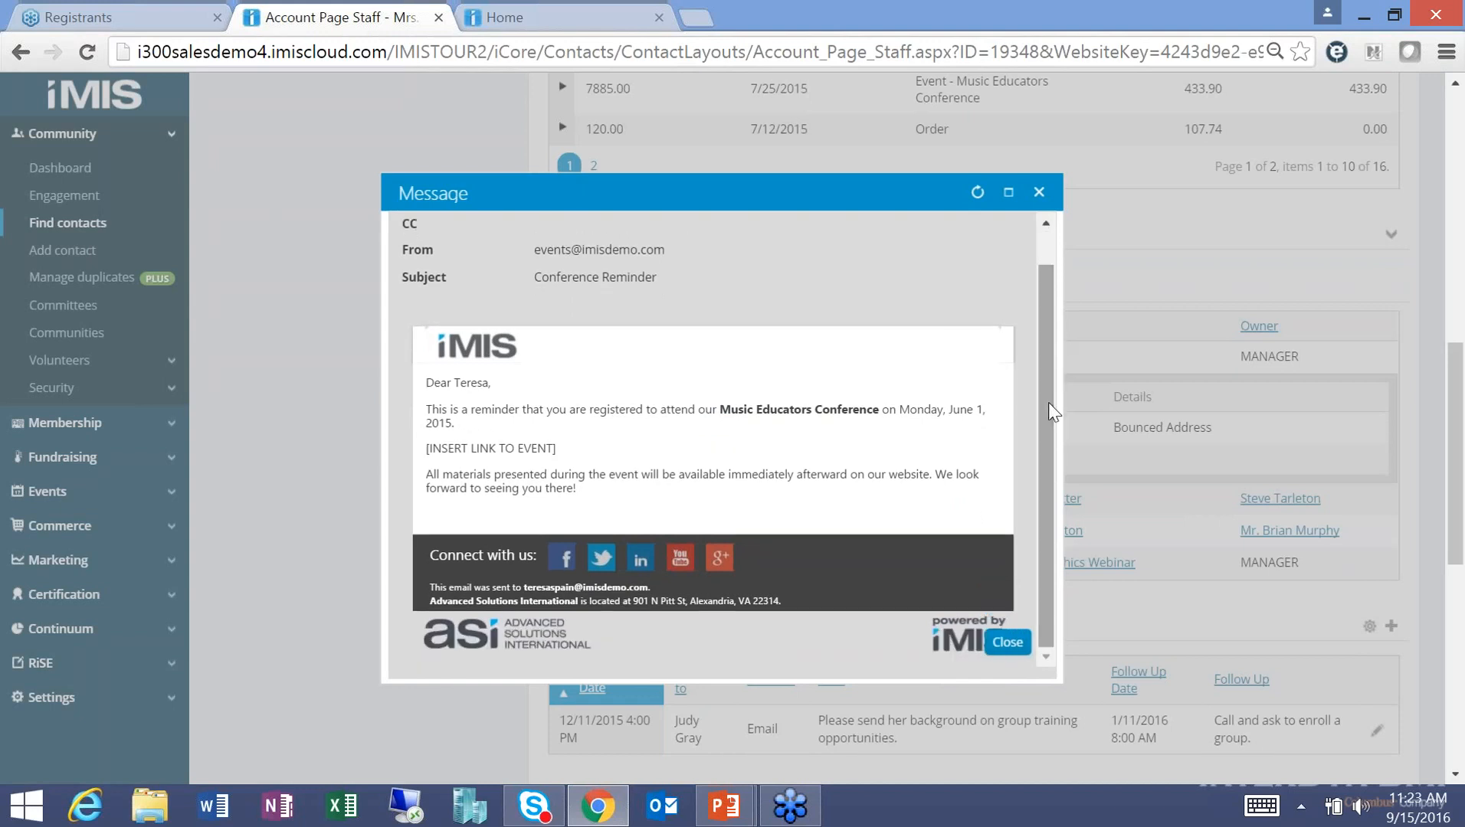
{"action": "left_click", "coordinate": [1039, 193]}
{"action": "left_click_drag", "start_coordinate": [1458, 420], "coordinate": [1450, 167]}
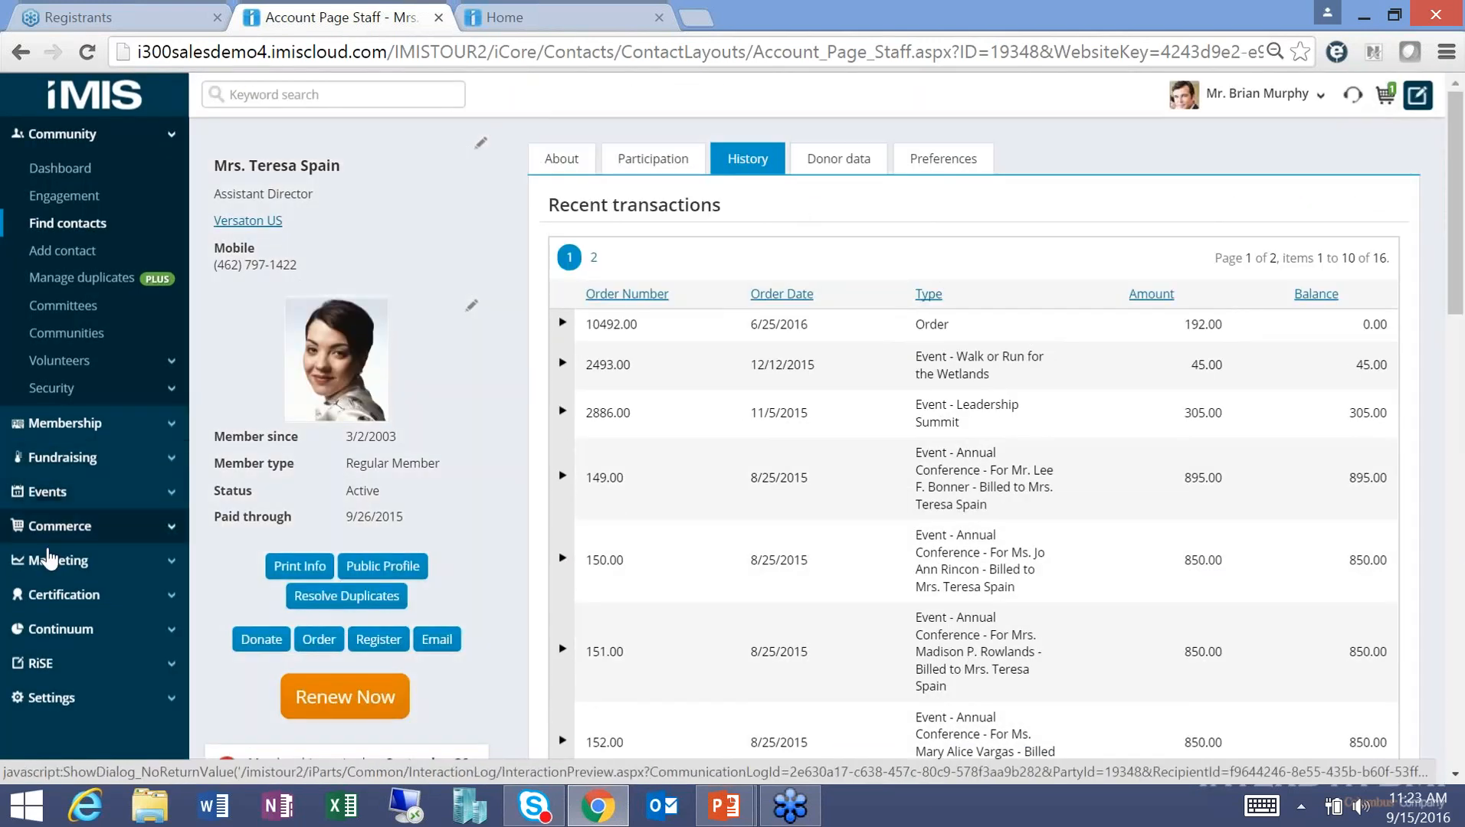
Open the New Member Welcome Email from Marketing > Communication templates > Templates > Samples.
{"action": "left_click", "coordinate": [57, 560]}
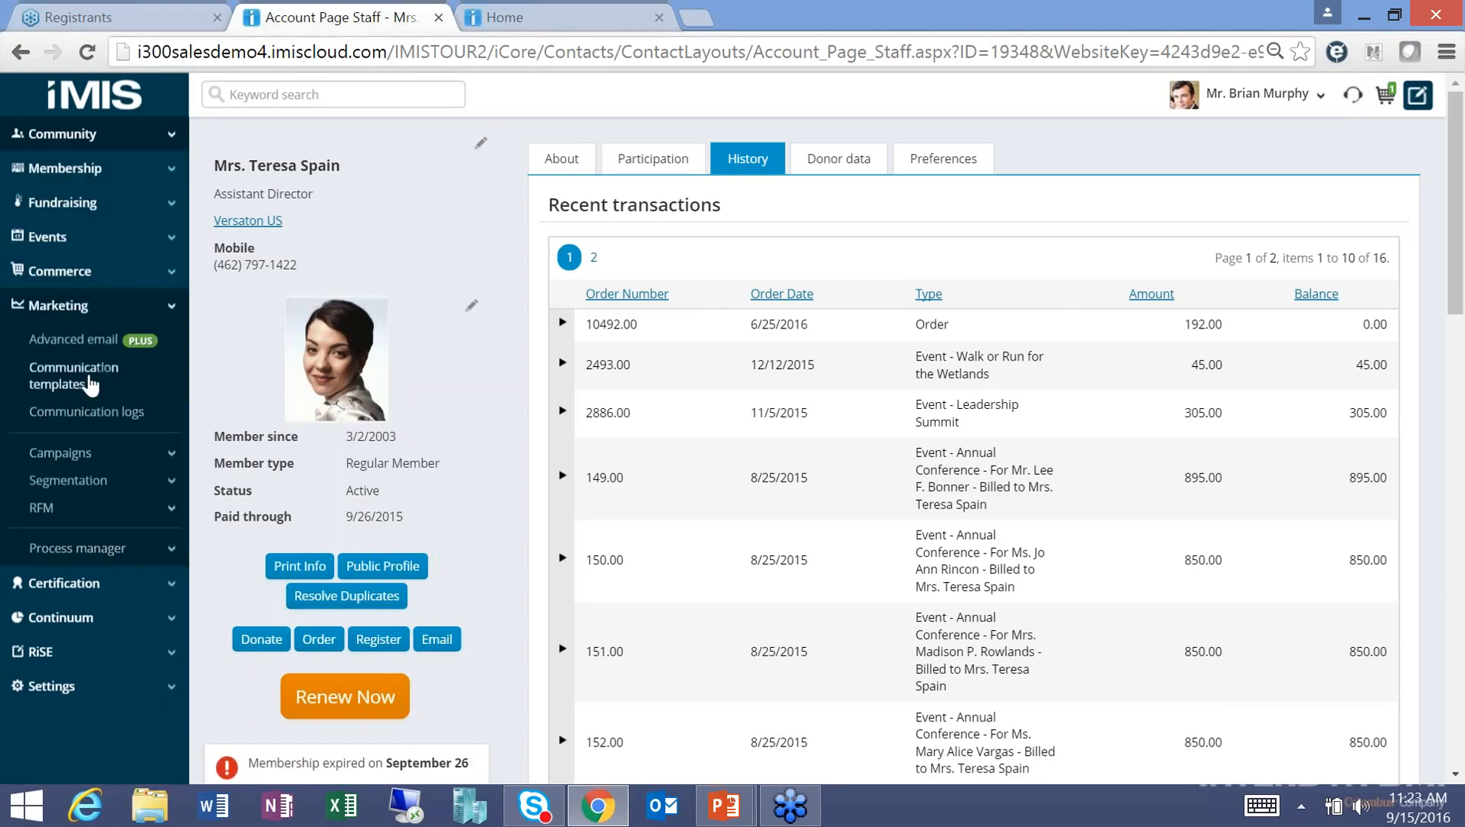
{"action": "left_click", "coordinate": [75, 376]}
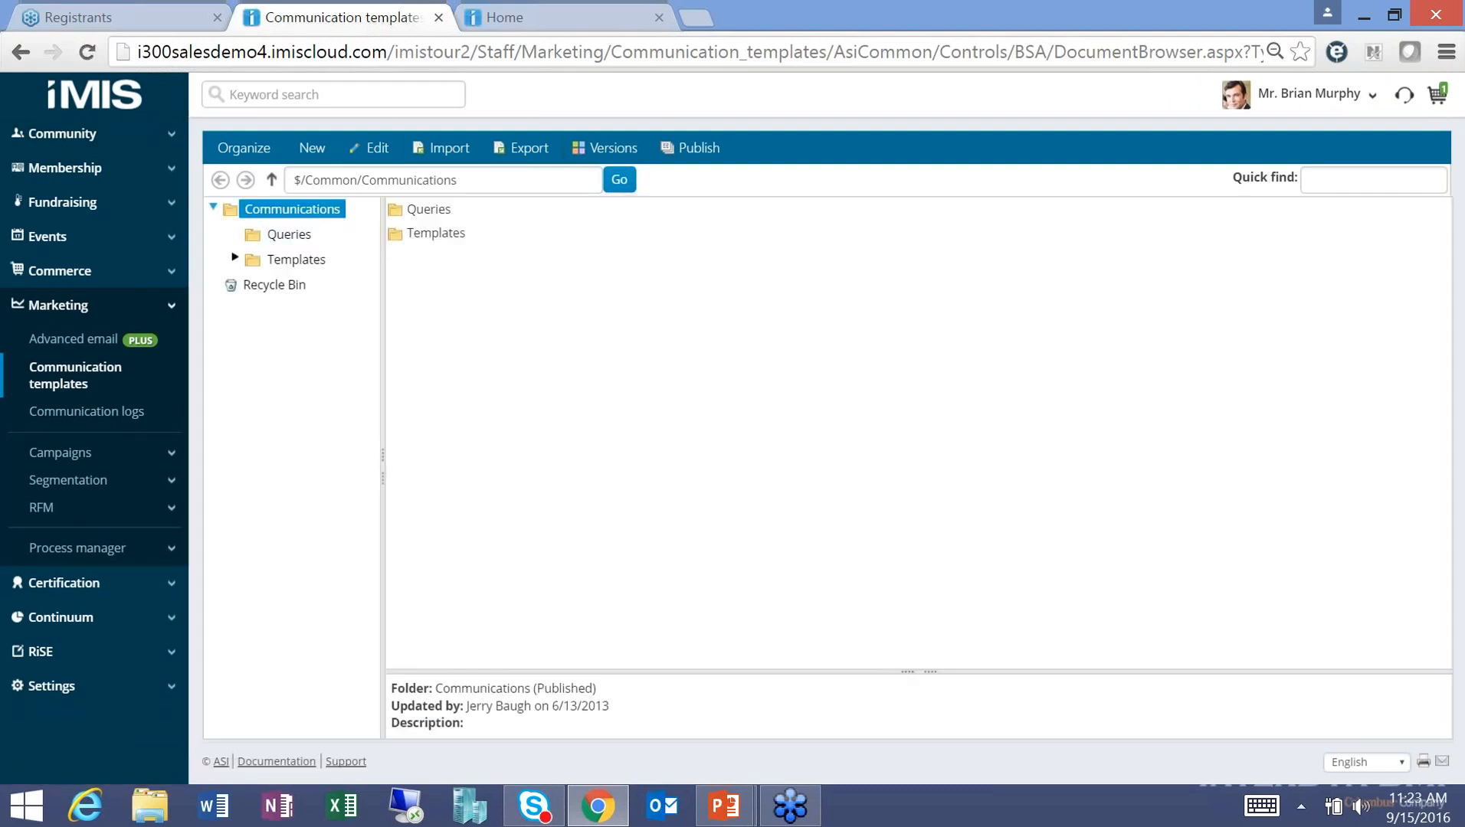
{"action": "left_click", "coordinate": [287, 261]}
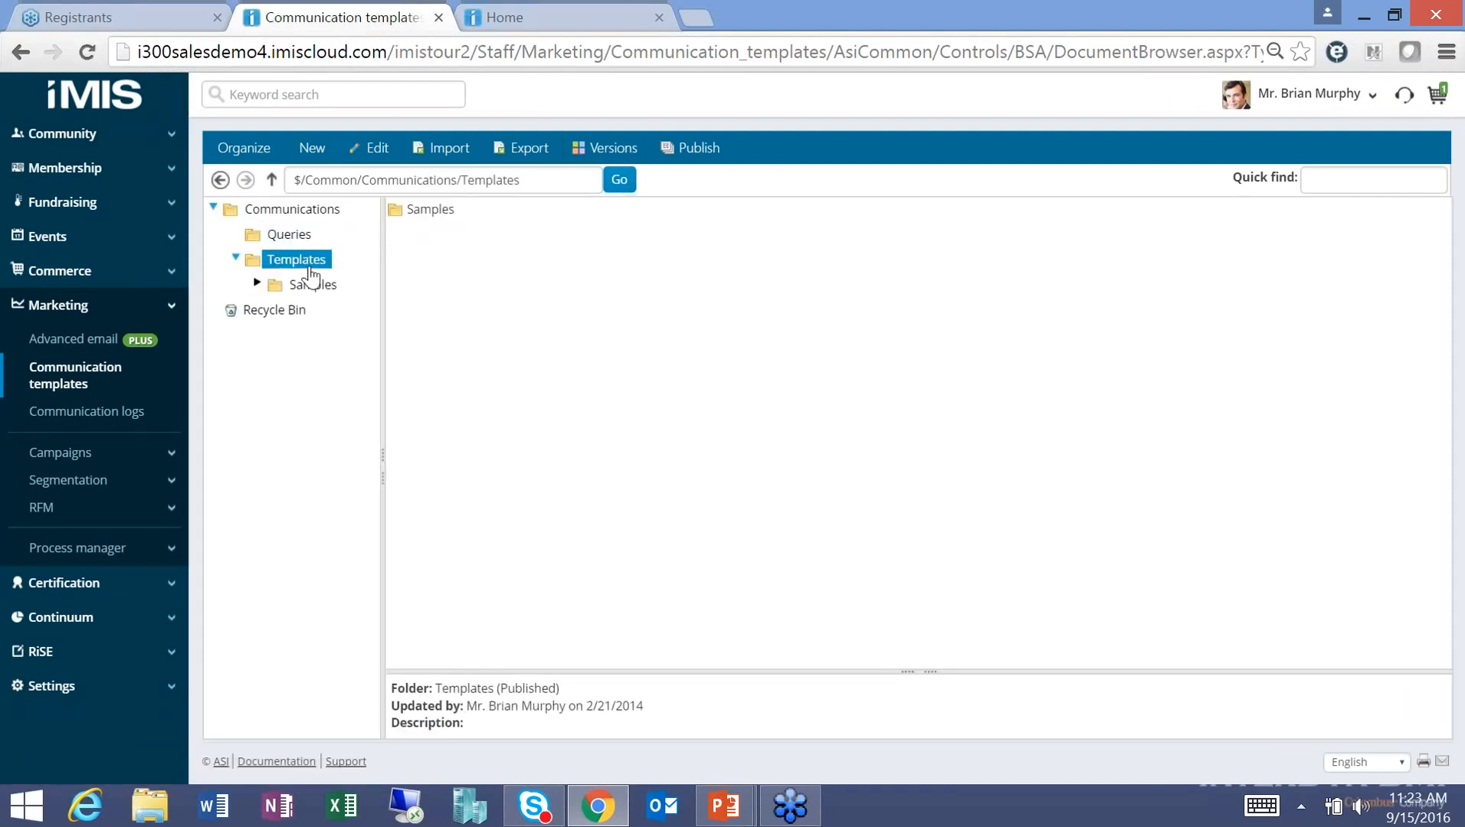
{"action": "left_click", "coordinate": [303, 295]}
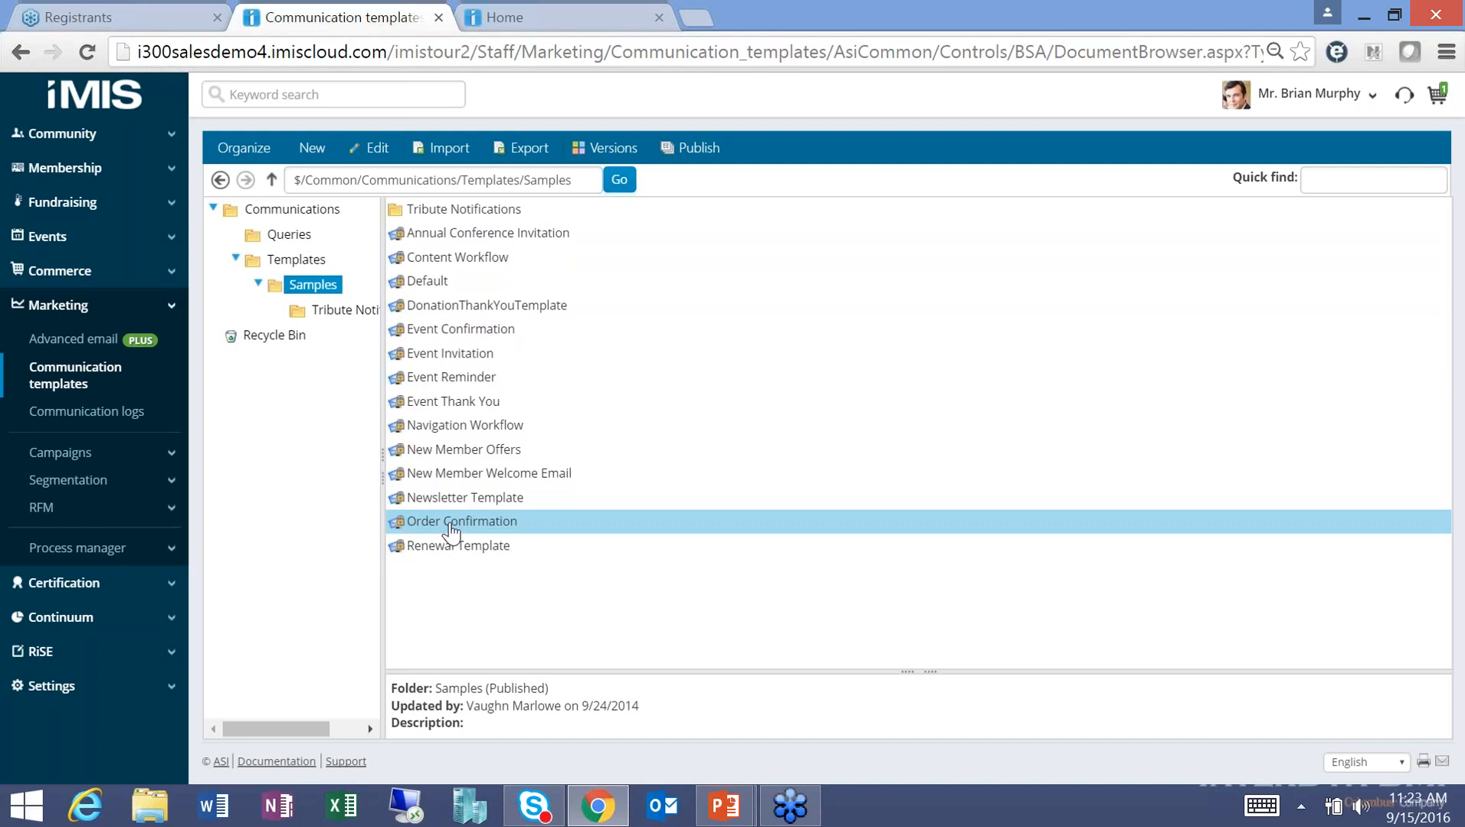
{"action": "left_click", "coordinate": [553, 477]}
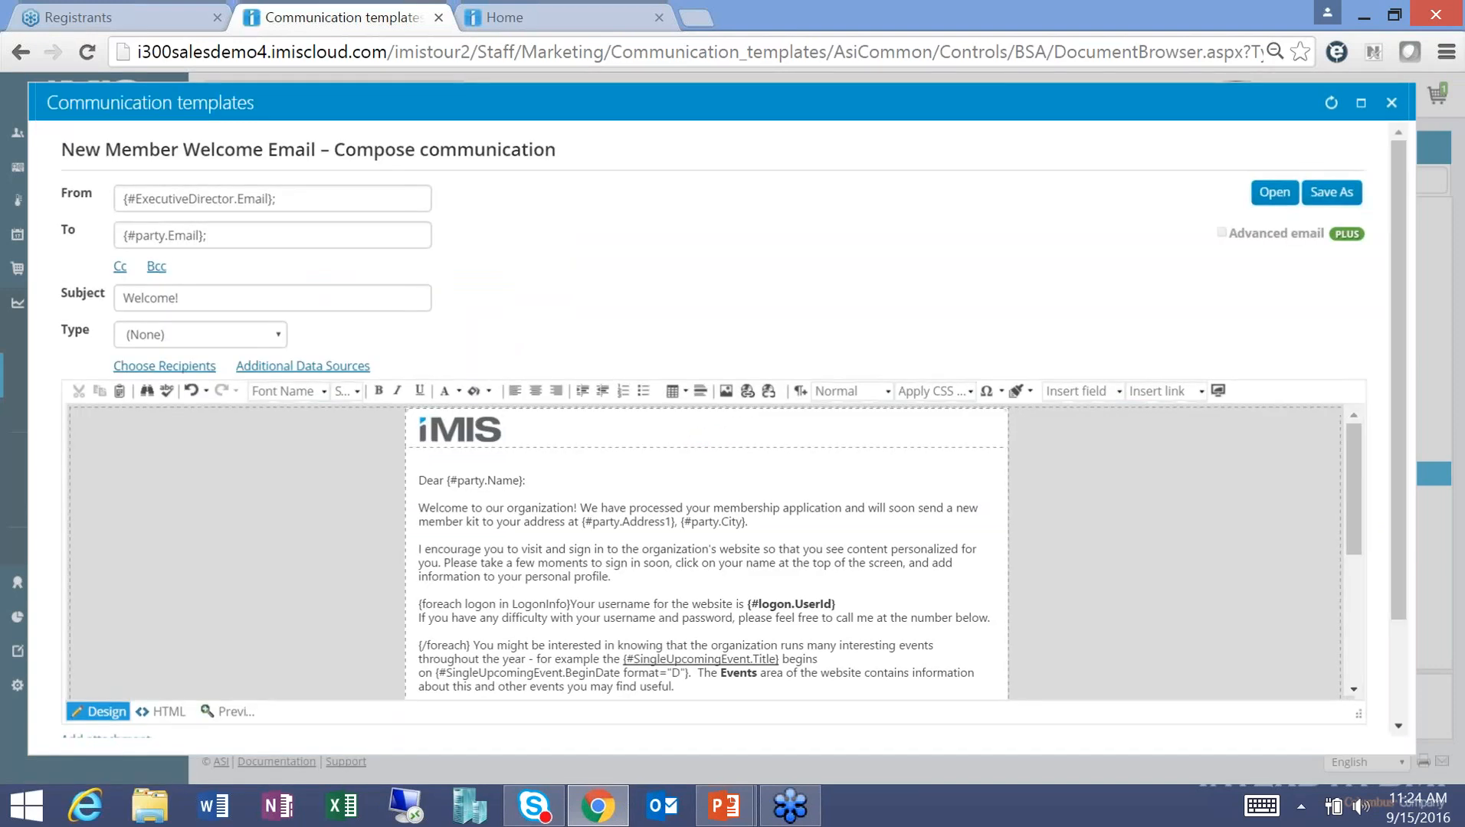
Save a copy named 'InterDyn New Member Welcome Email' in the Templates > Samples folder.
{"action": "left_click", "coordinate": [1329, 197]}
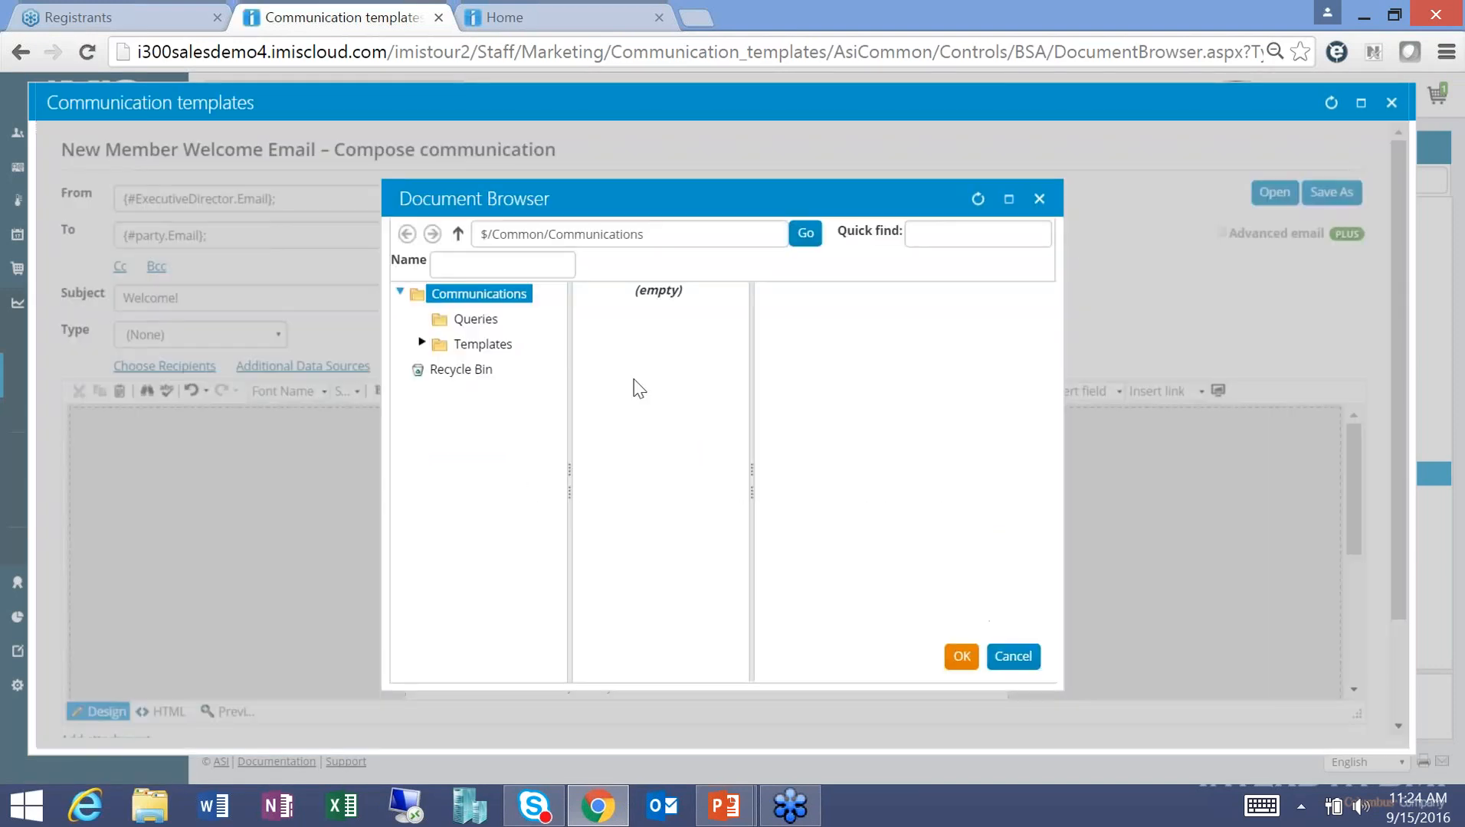
{"action": "left_click", "coordinate": [457, 267]}
{"action": "type", "text": "InterDyn"}
{"action": "type", "text": " New Member W"}
{"action": "type", "text": "elcome E"}
{"action": "type", "text": "mail"}
{"action": "left_click", "coordinate": [462, 349]}
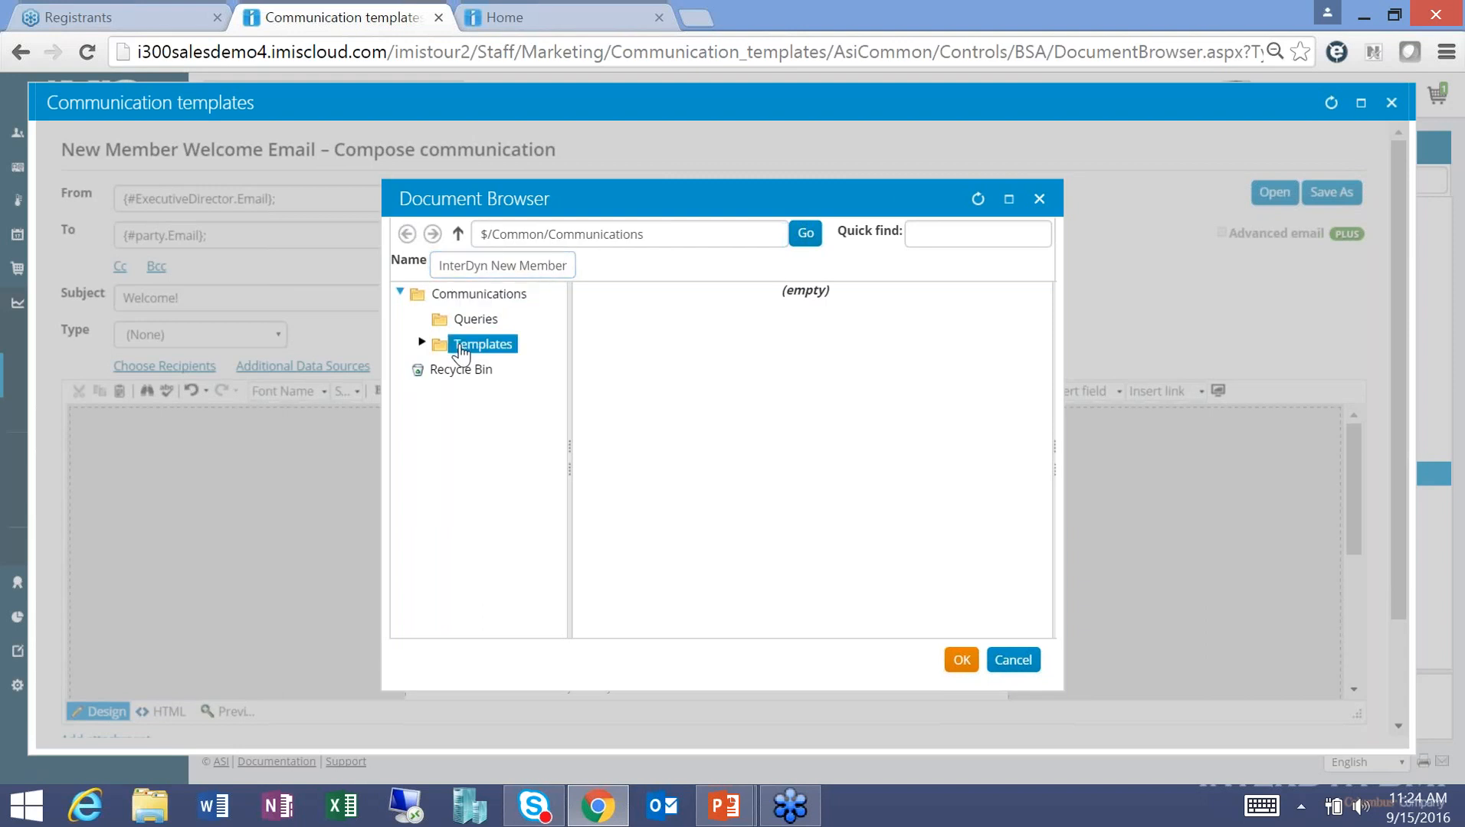
{"action": "left_click", "coordinate": [499, 370]}
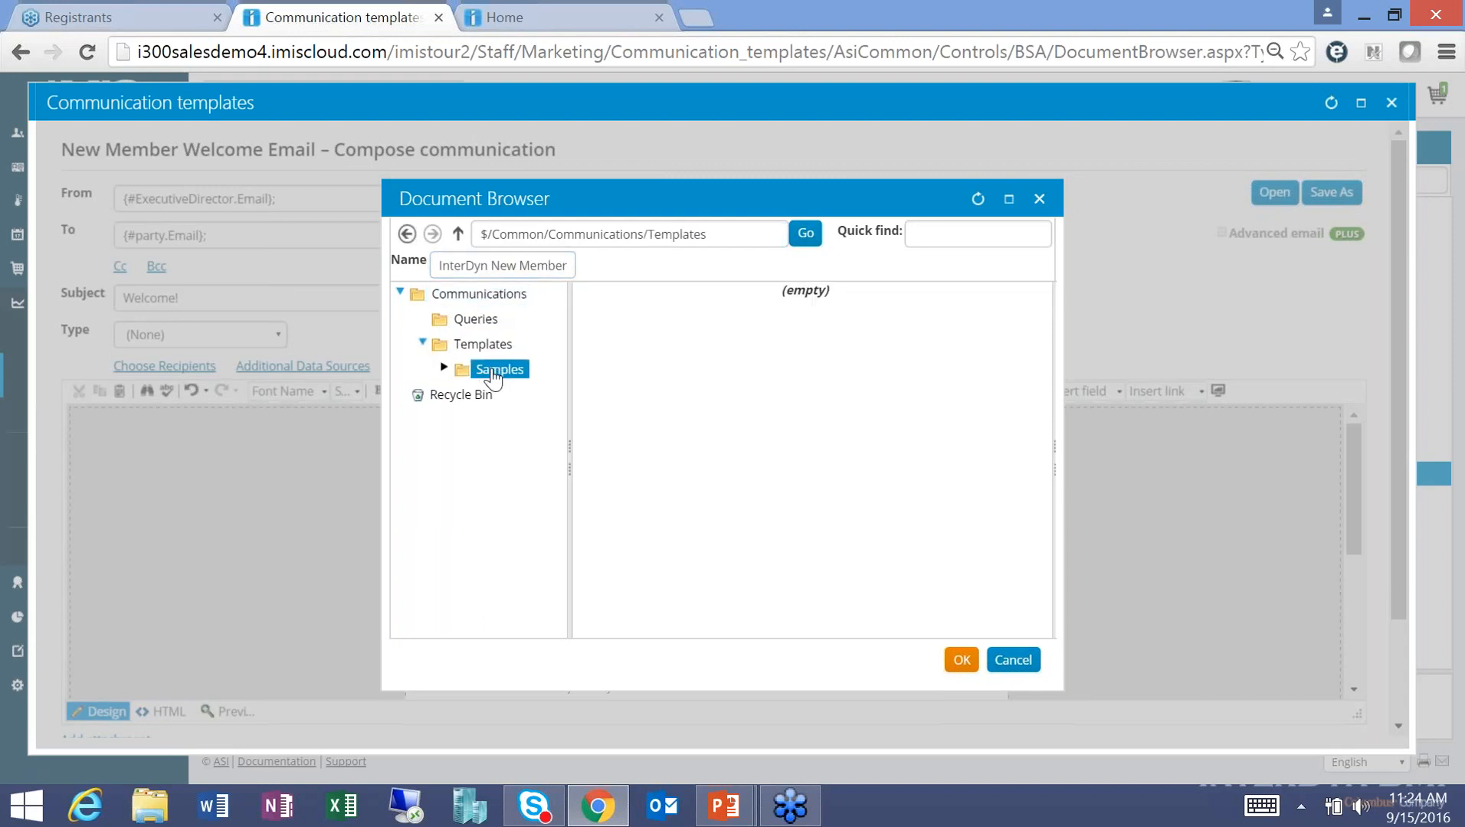
{"action": "left_click", "coordinate": [957, 669]}
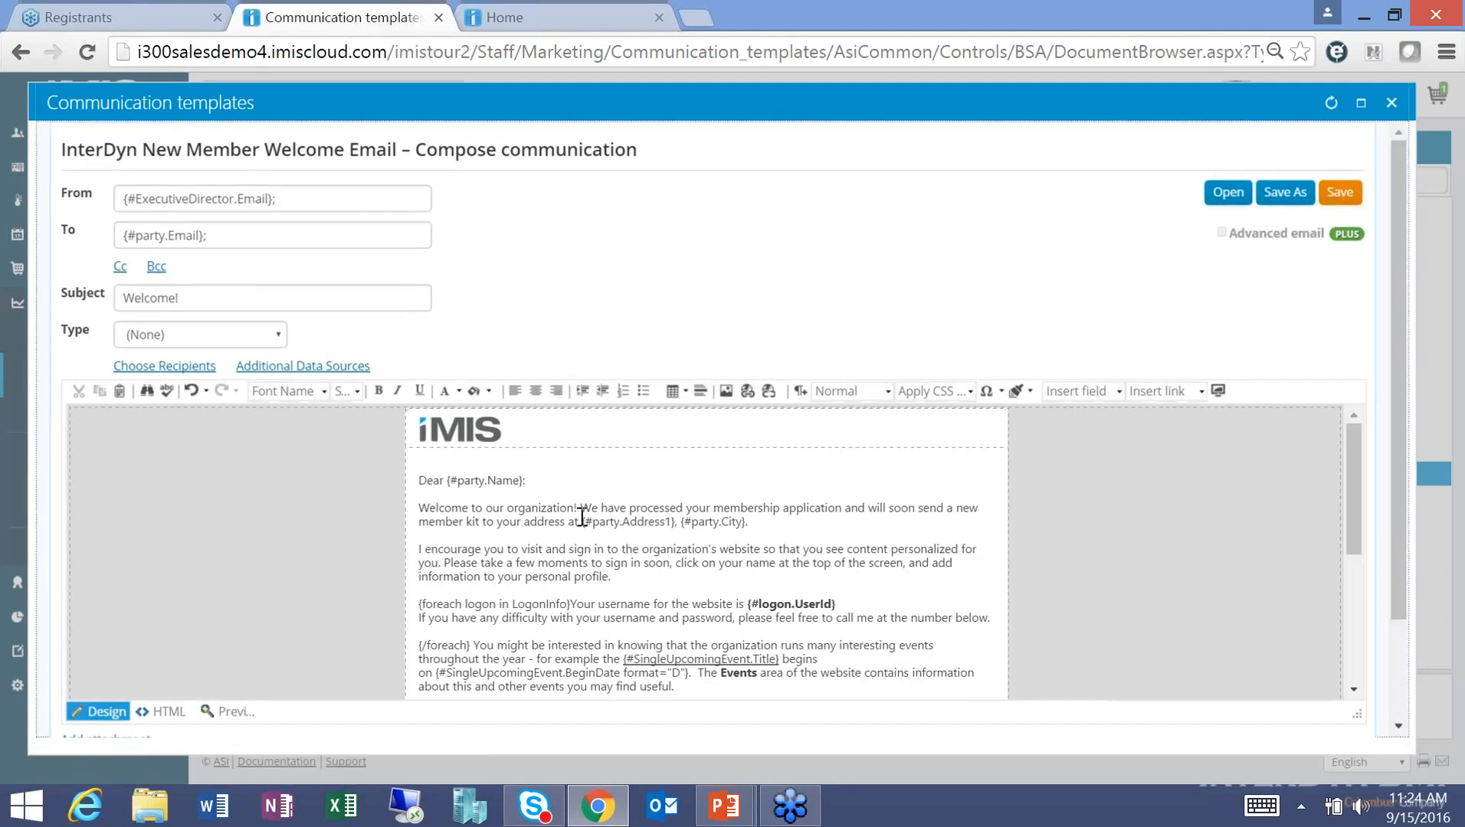
Replace the iMIS logo with the annualcon_banner.jpg image, then save and close the template.
{"action": "left_click", "coordinate": [507, 427]}
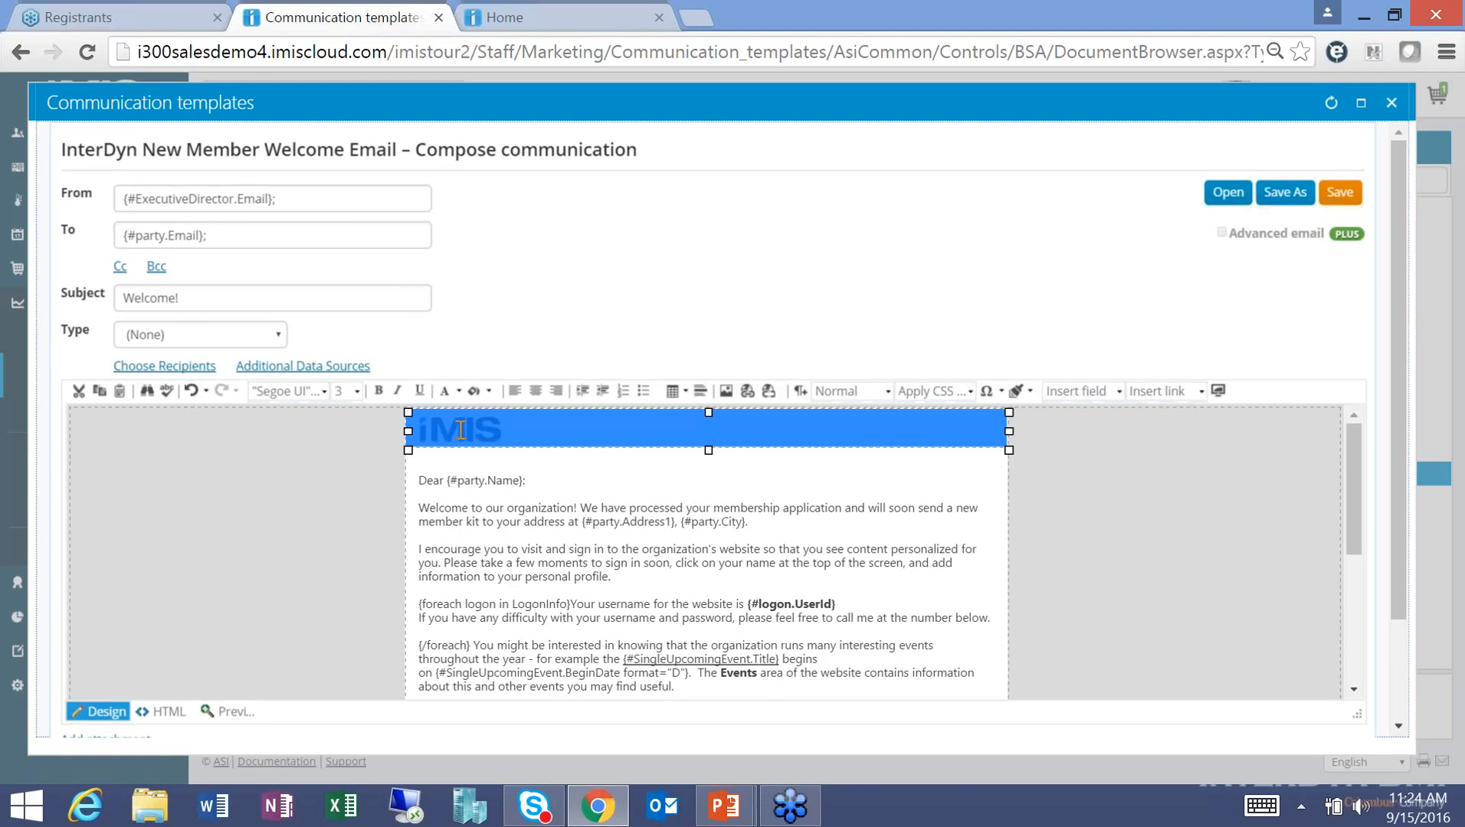
{"action": "key", "text": "Delete"}
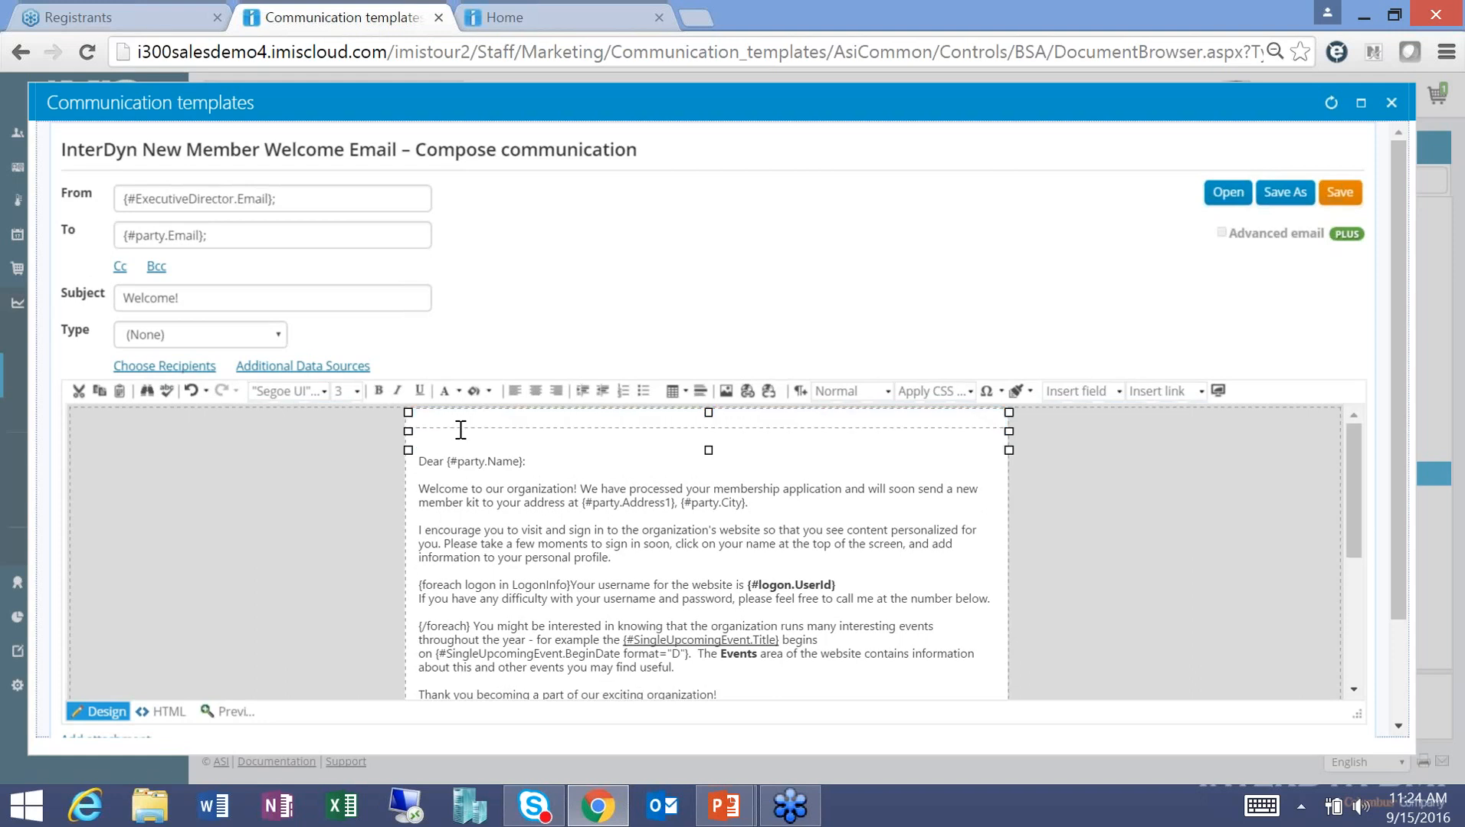
{"action": "left_click", "coordinate": [725, 390]}
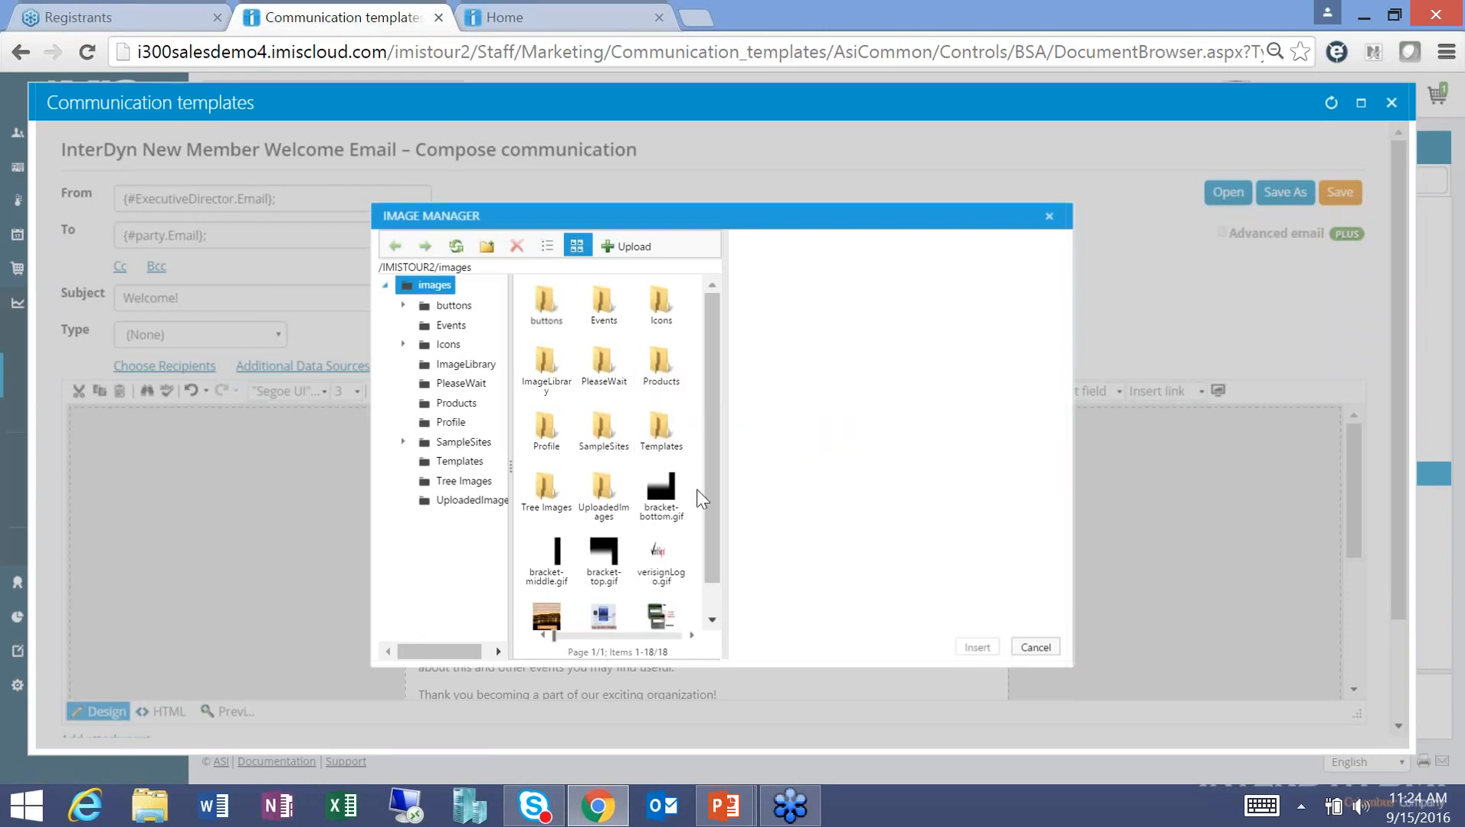
{"action": "left_click_drag", "start_coordinate": [717, 508], "coordinate": [716, 576]}
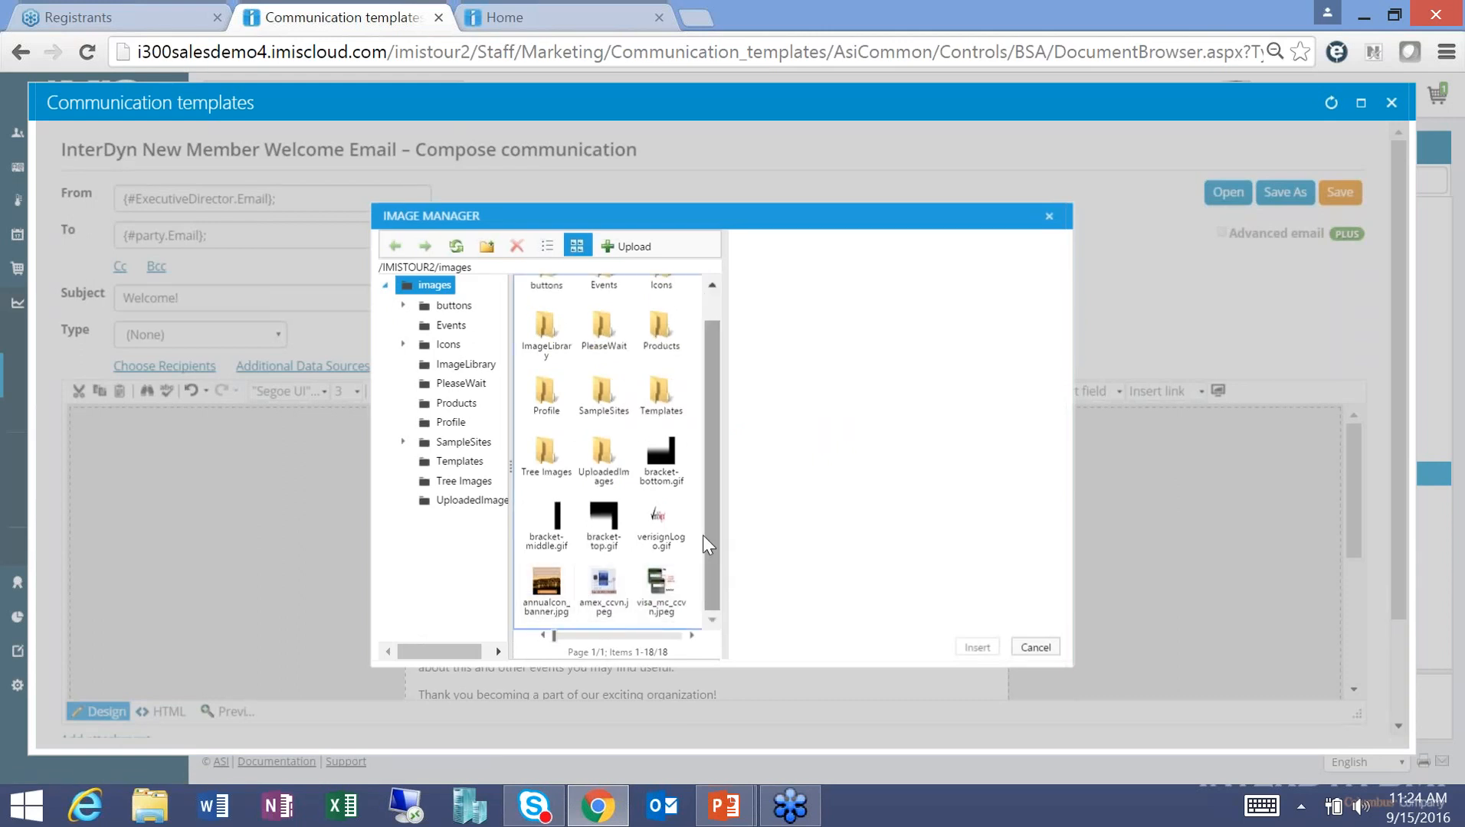
{"action": "double_click", "coordinate": [660, 390]}
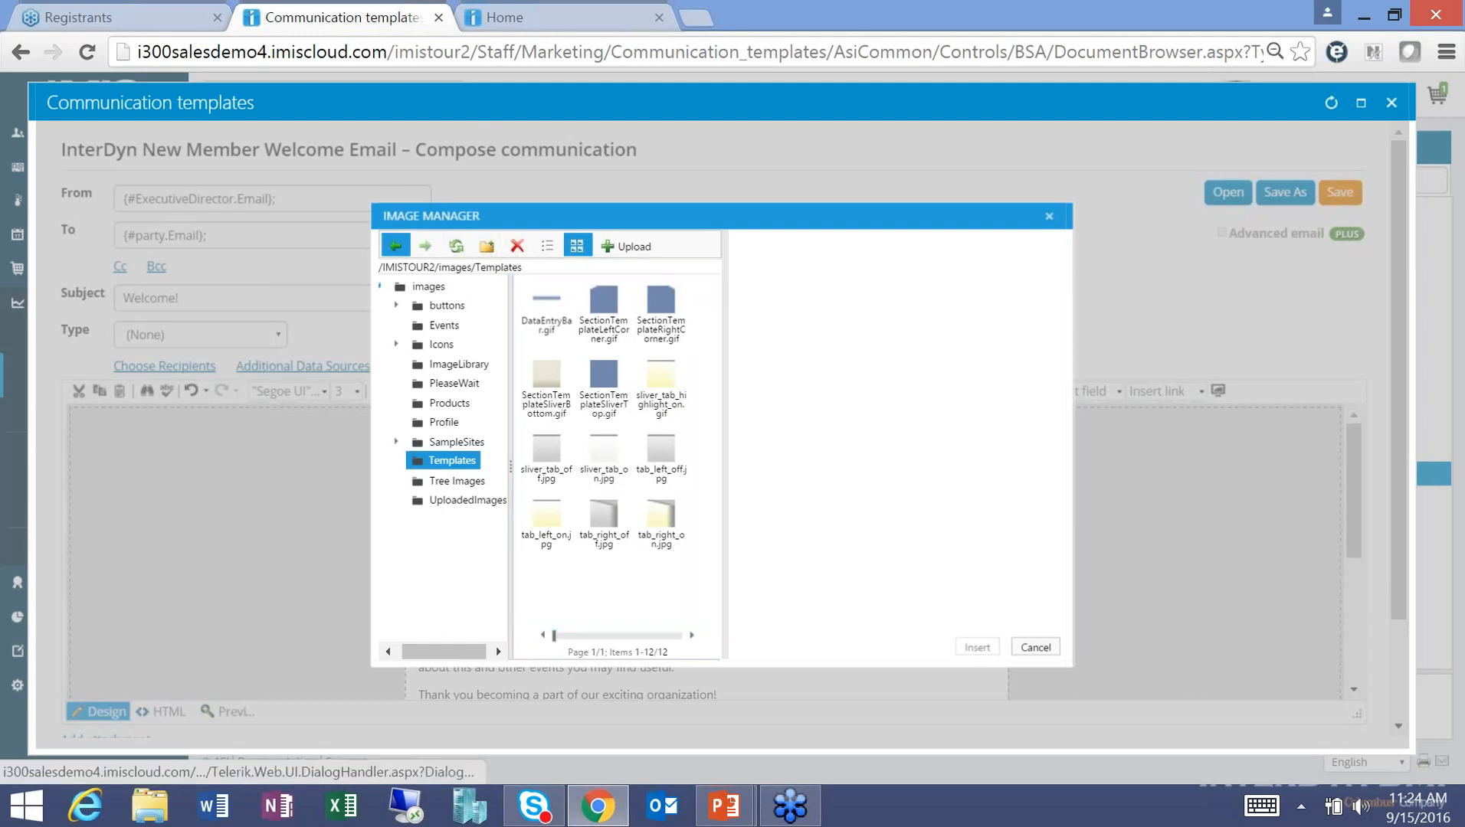
{"action": "left_click", "coordinate": [395, 245]}
{"action": "left_click_drag", "start_coordinate": [712, 483], "coordinate": [714, 571]}
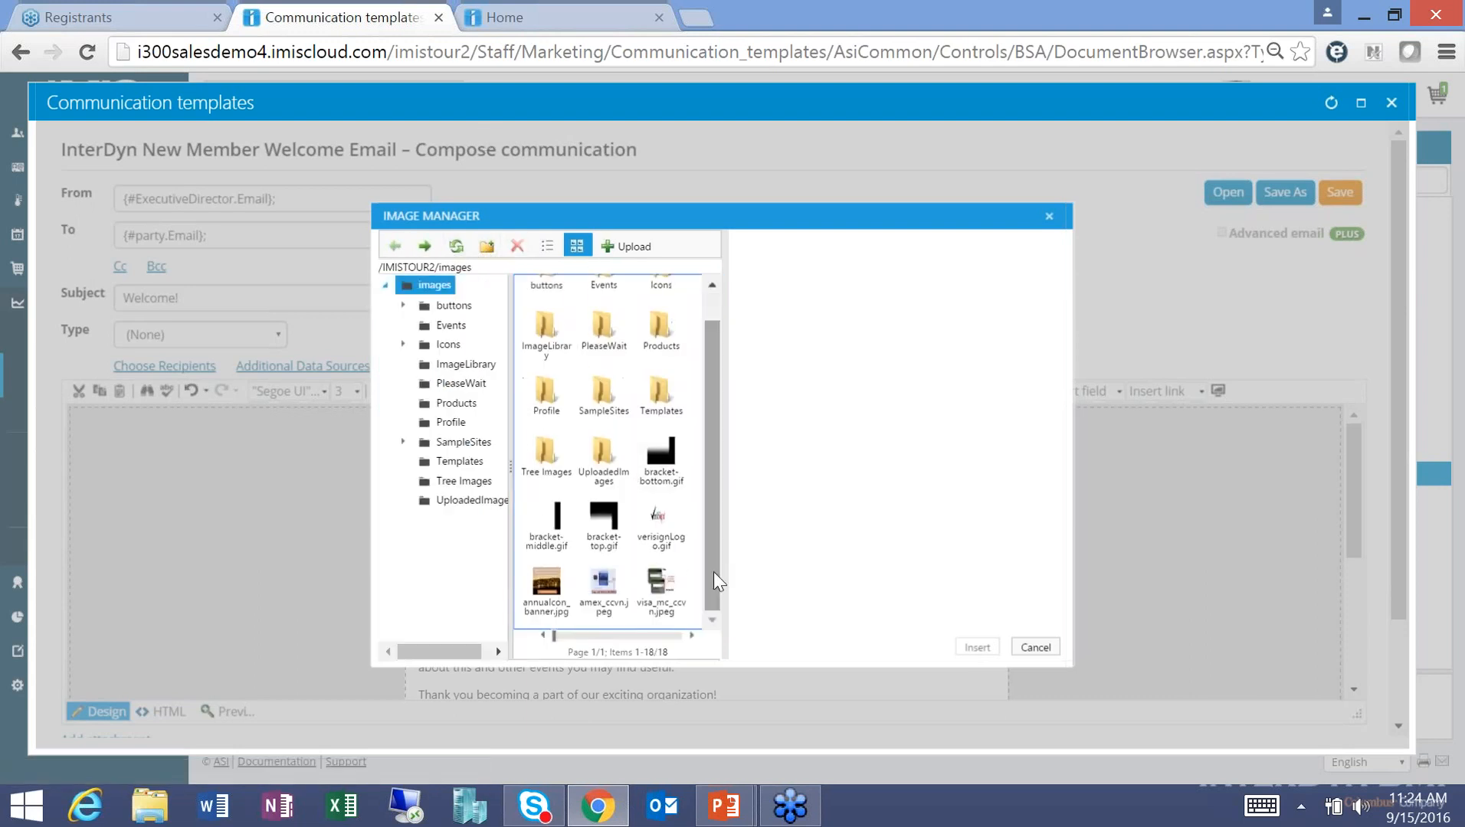
{"action": "left_click", "coordinate": [546, 589]}
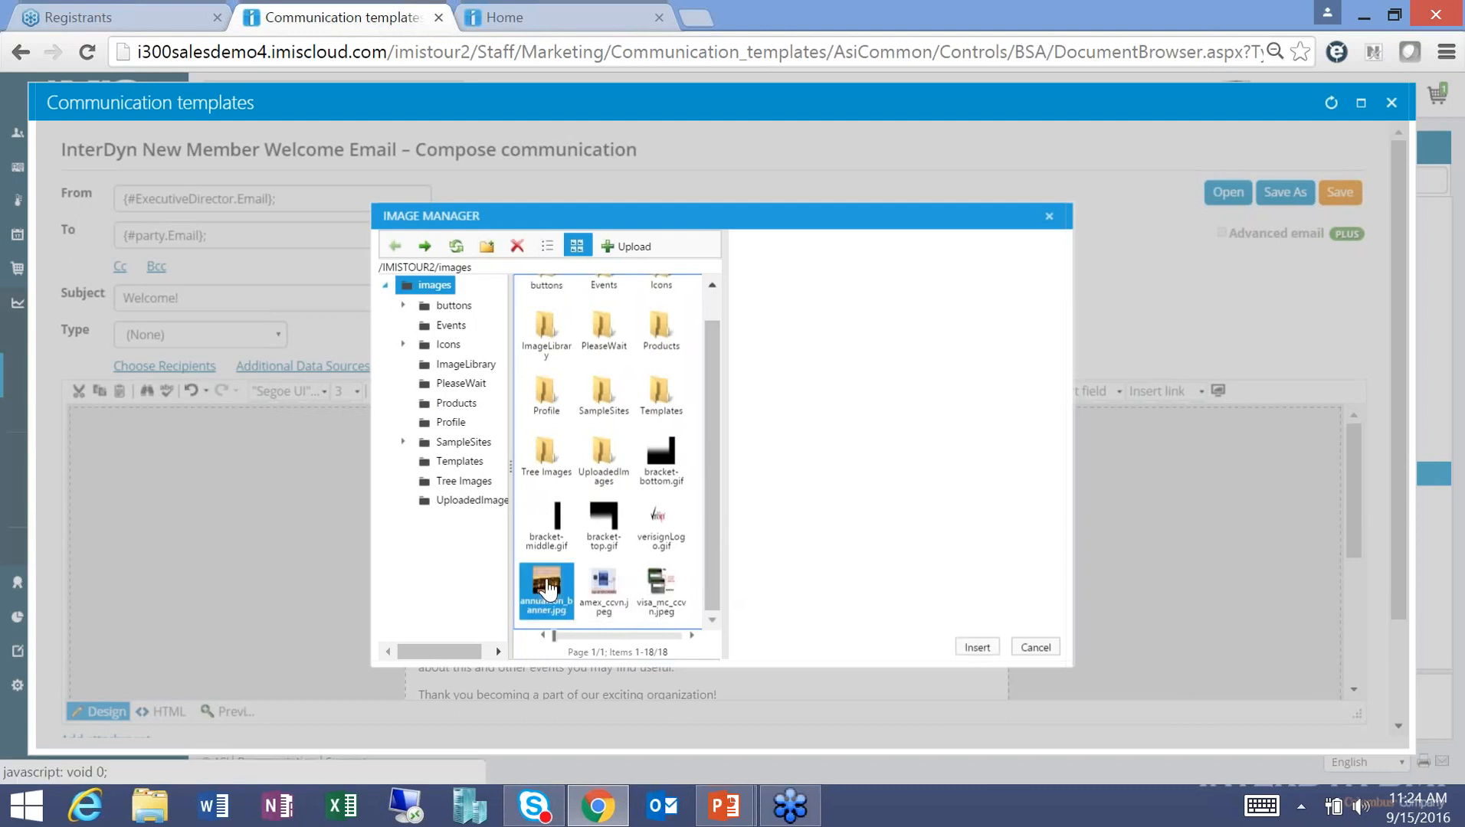
{"action": "double_click", "coordinate": [546, 589]}
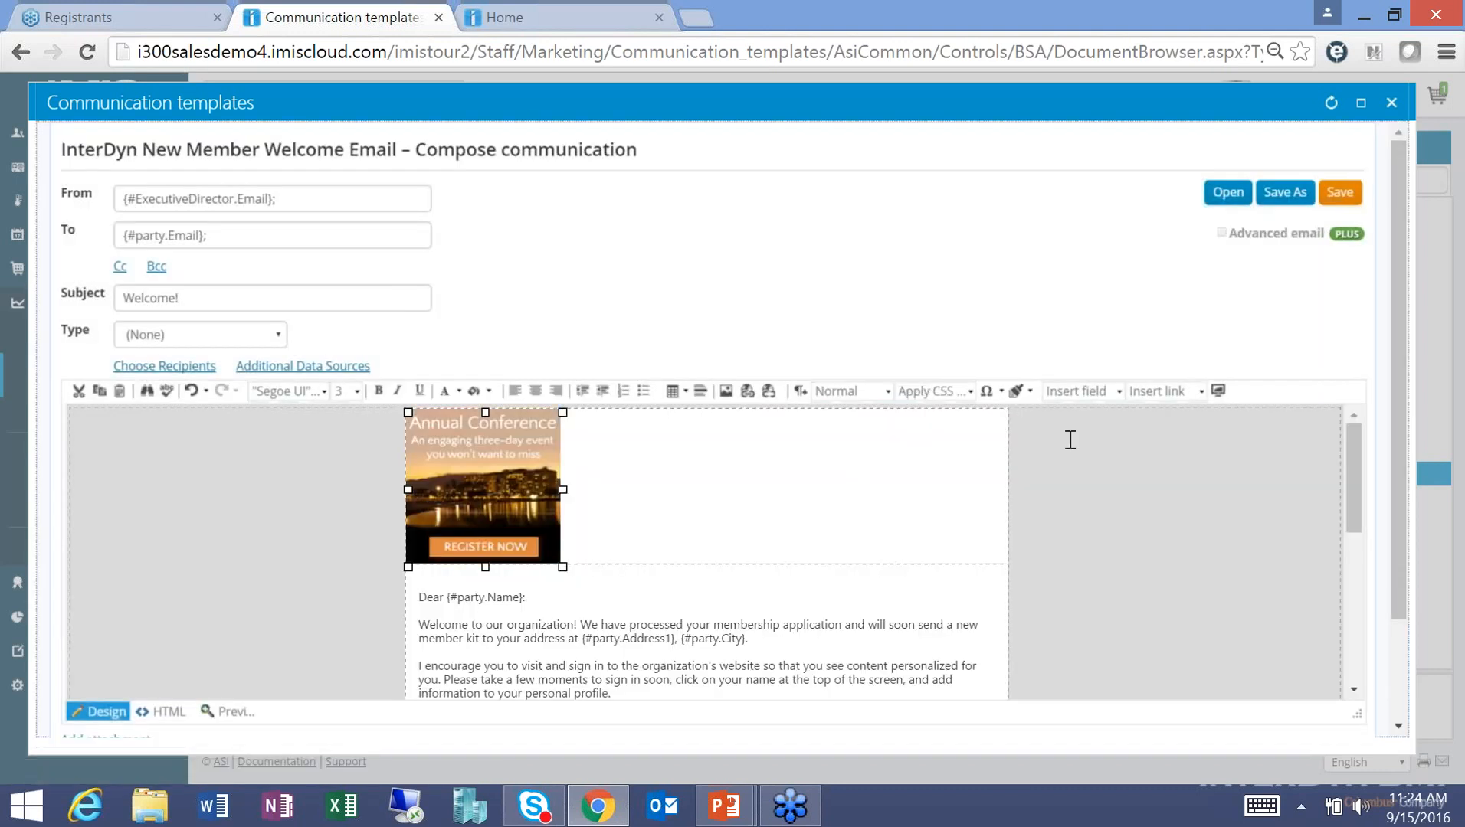
{"action": "left_click", "coordinate": [1340, 192]}
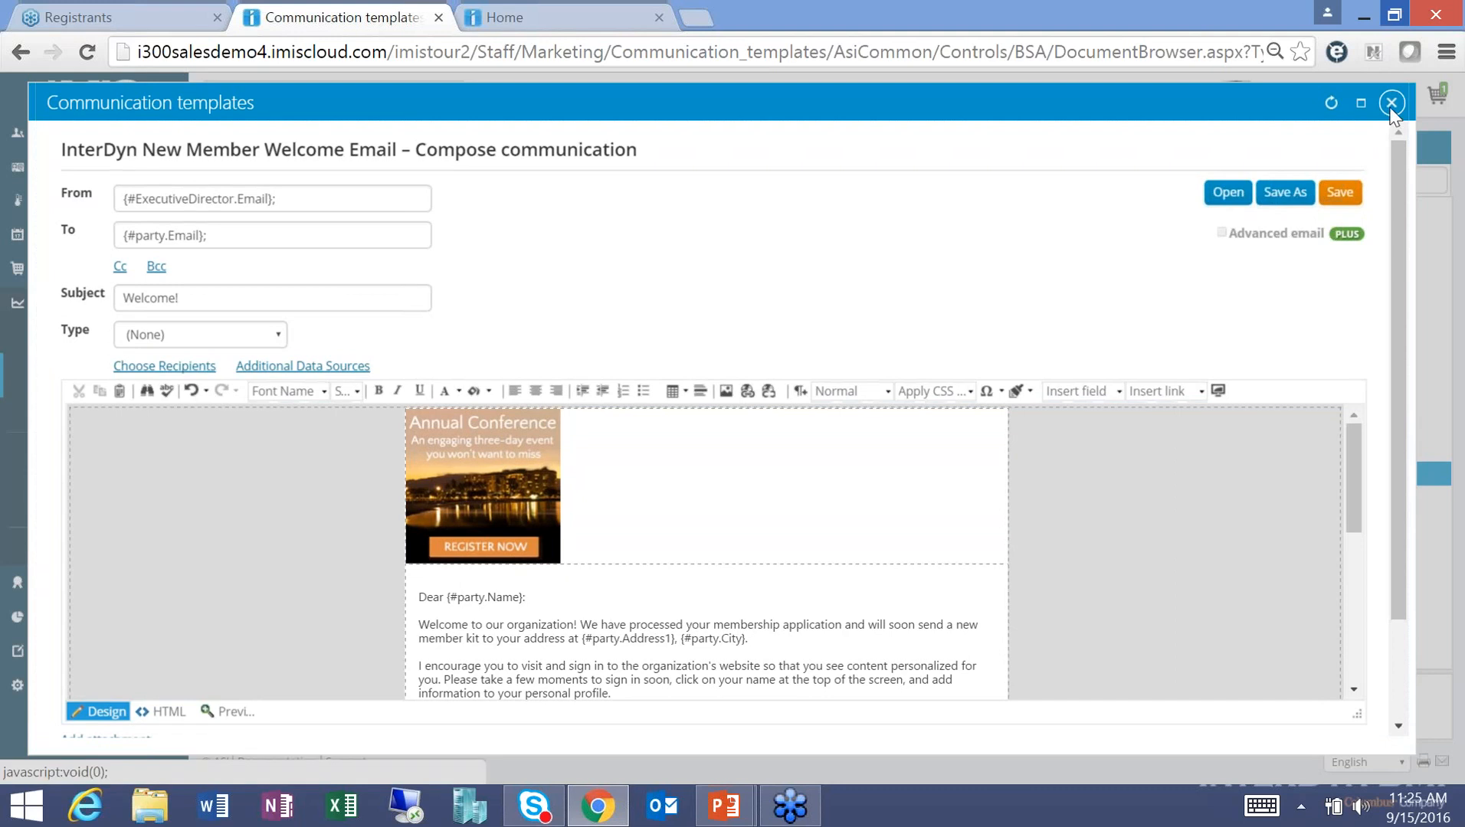
{"action": "left_click", "coordinate": [1391, 102]}
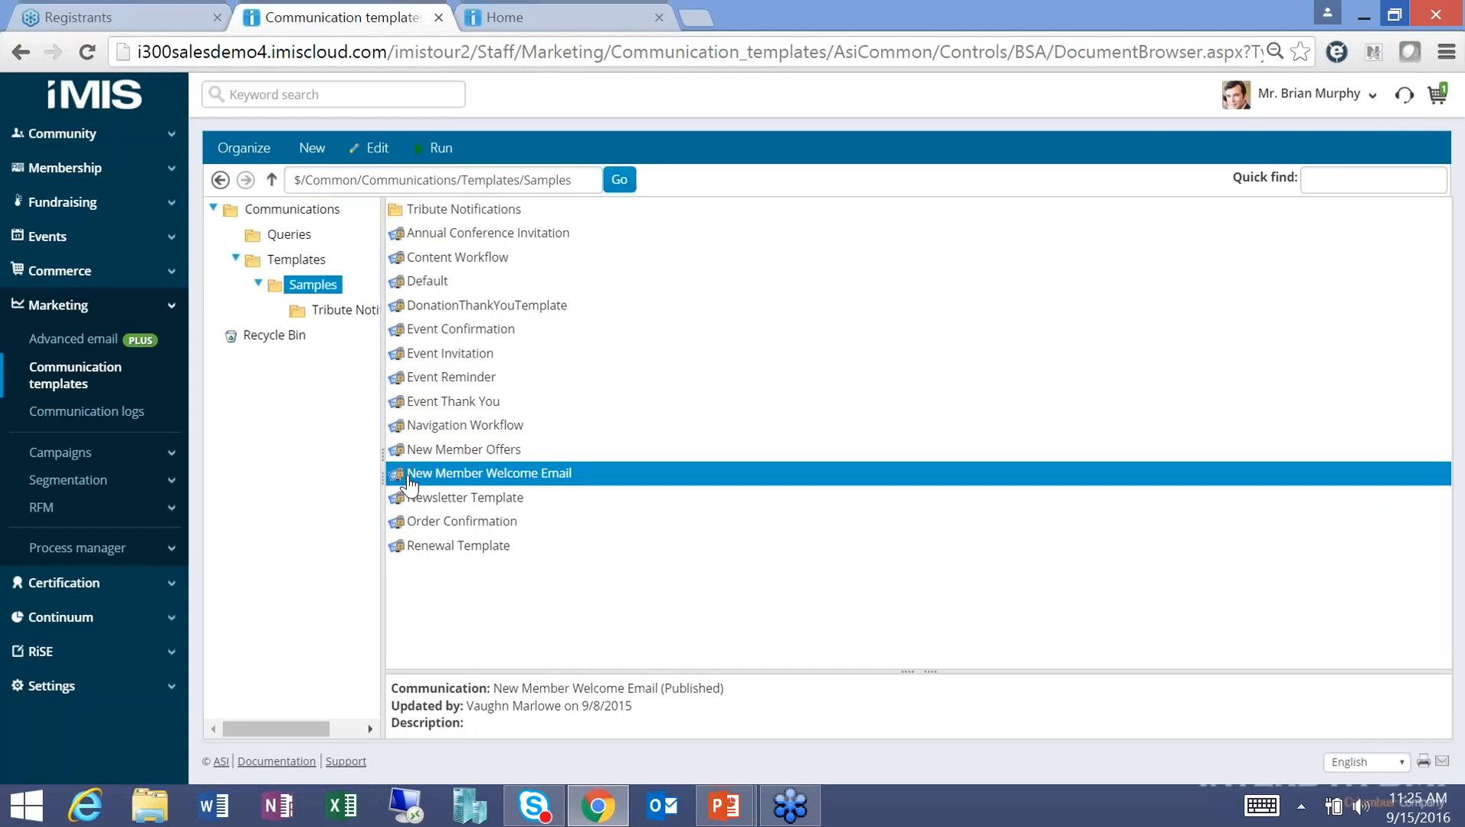
Open the Membership dashboard and show its New members list of seven recent joiners.
{"action": "left_click", "coordinate": [86, 171]}
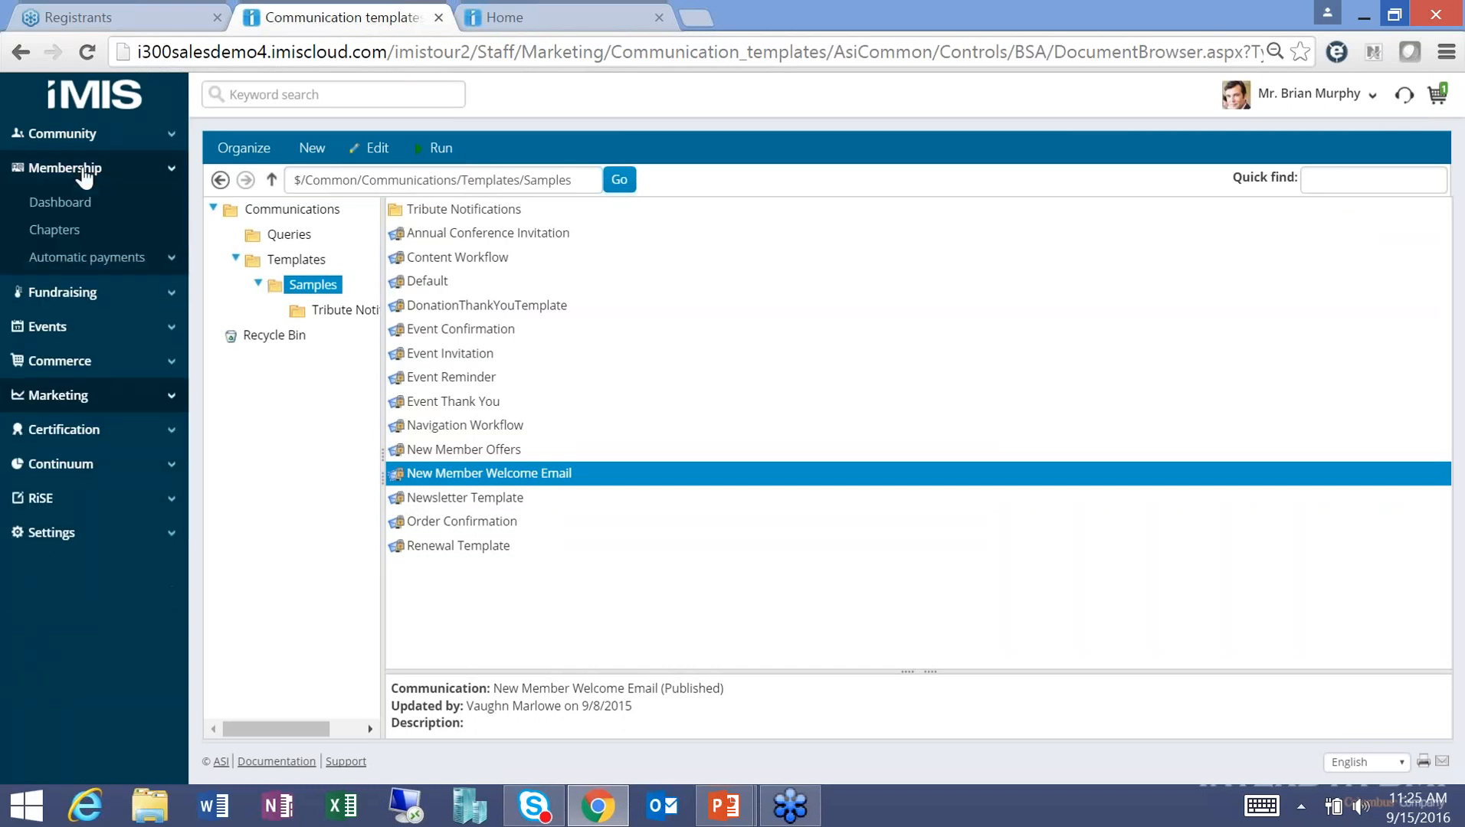
{"action": "left_click", "coordinate": [61, 203]}
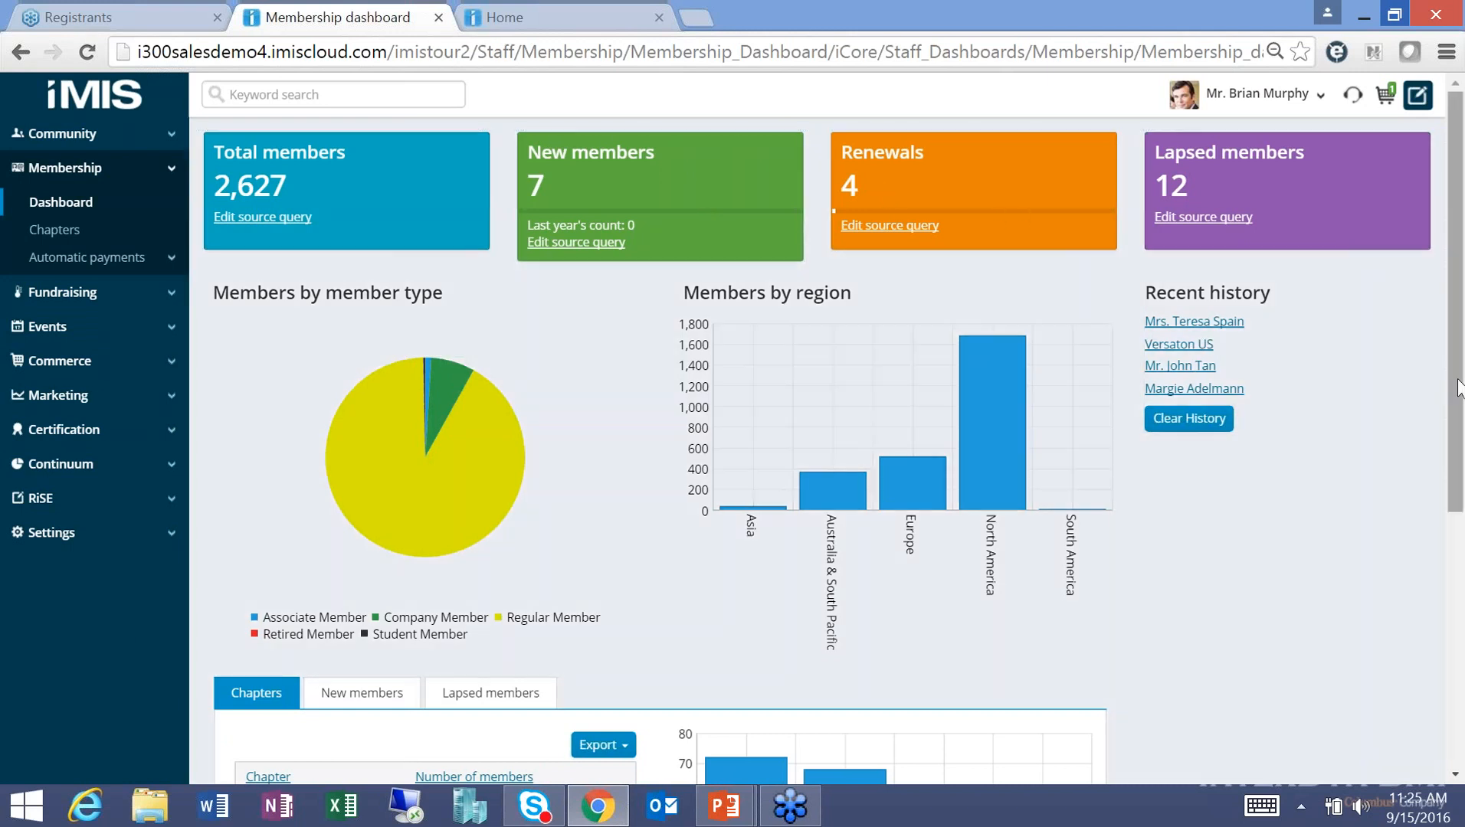
{"action": "left_click_drag", "start_coordinate": [1458, 387], "coordinate": [1459, 499]}
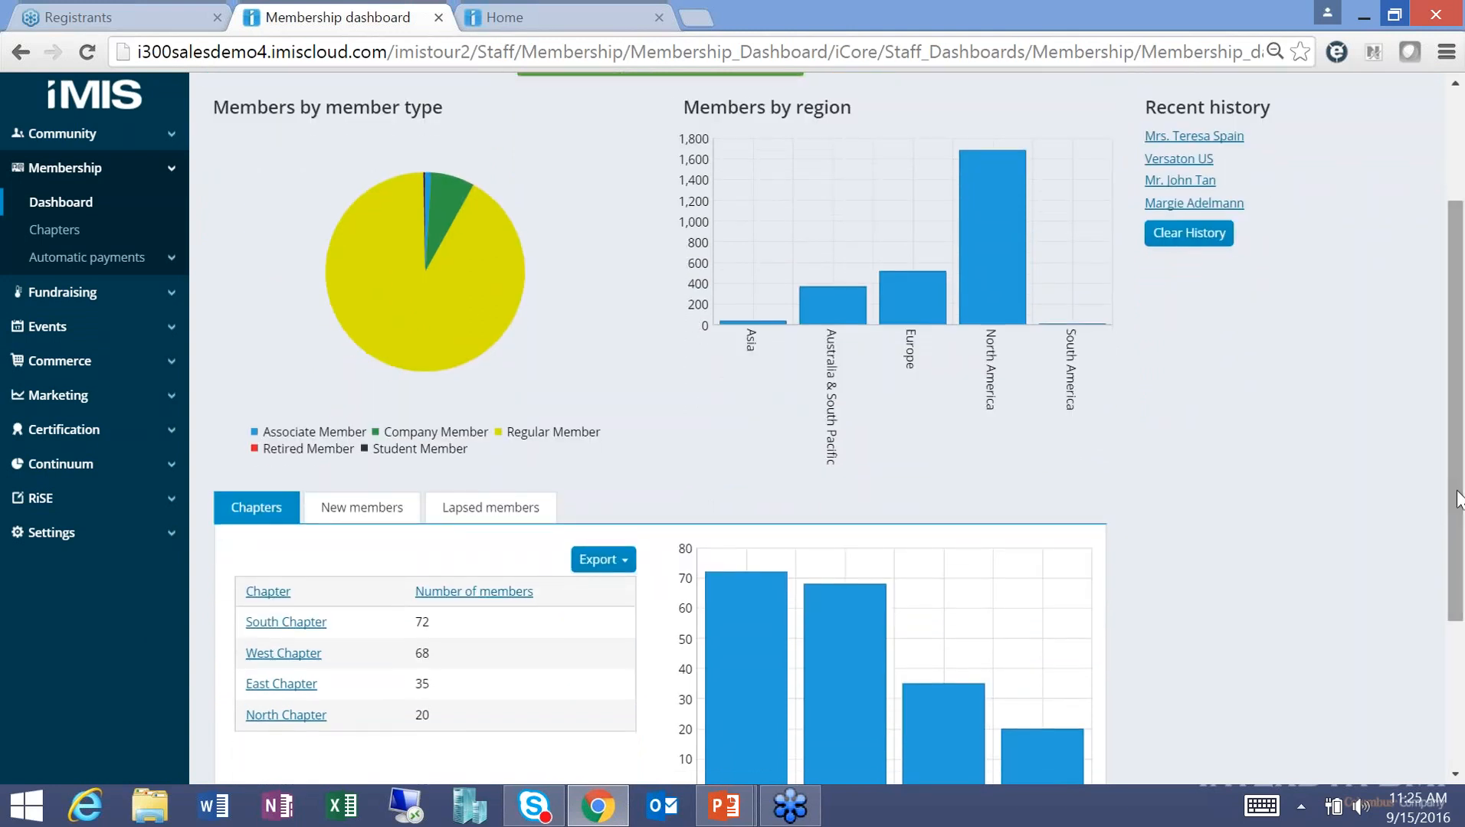
{"action": "left_click_drag", "start_coordinate": [1457, 492], "coordinate": [1458, 527]}
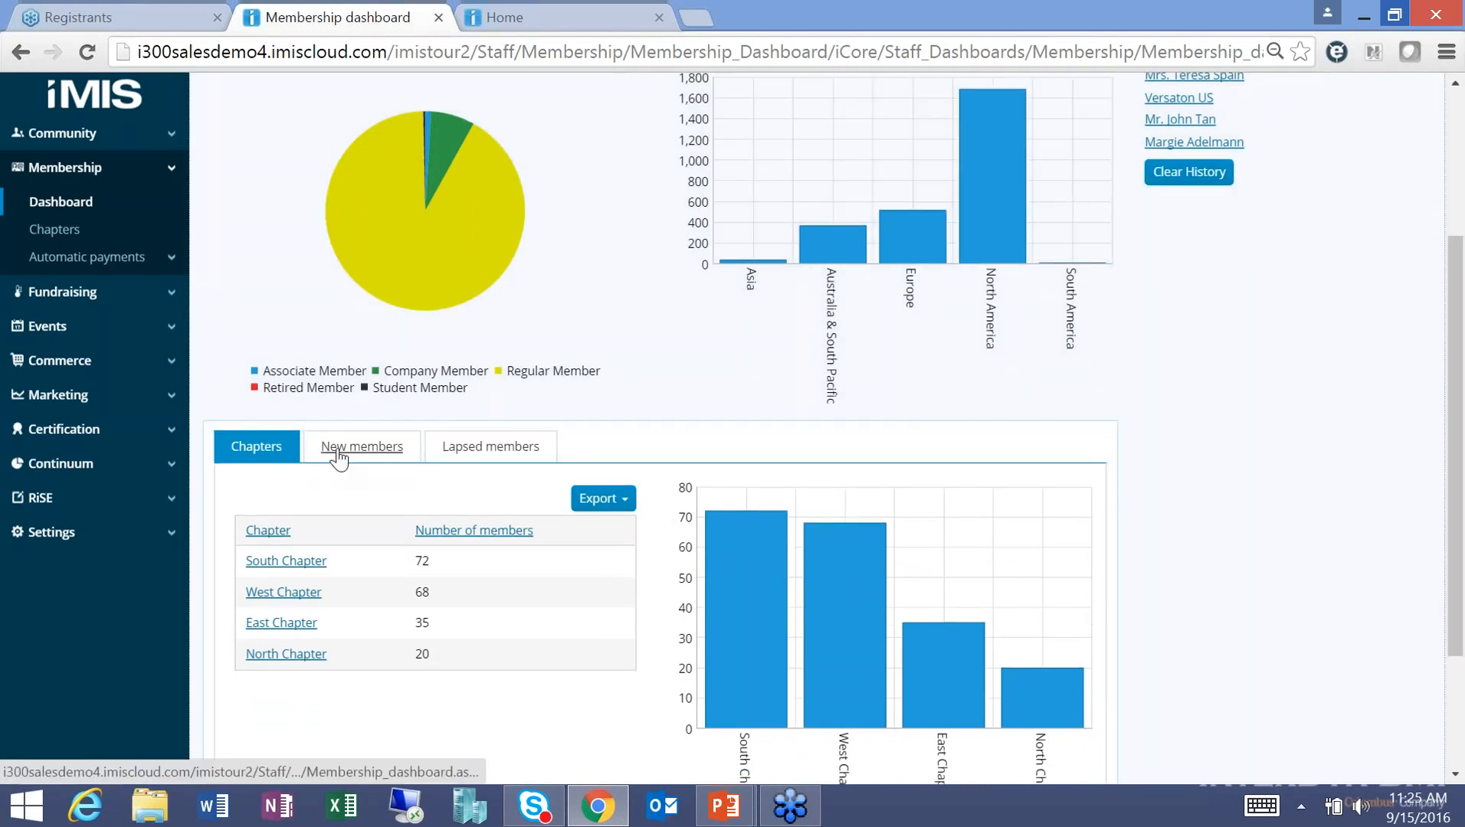
{"action": "left_click", "coordinate": [338, 452]}
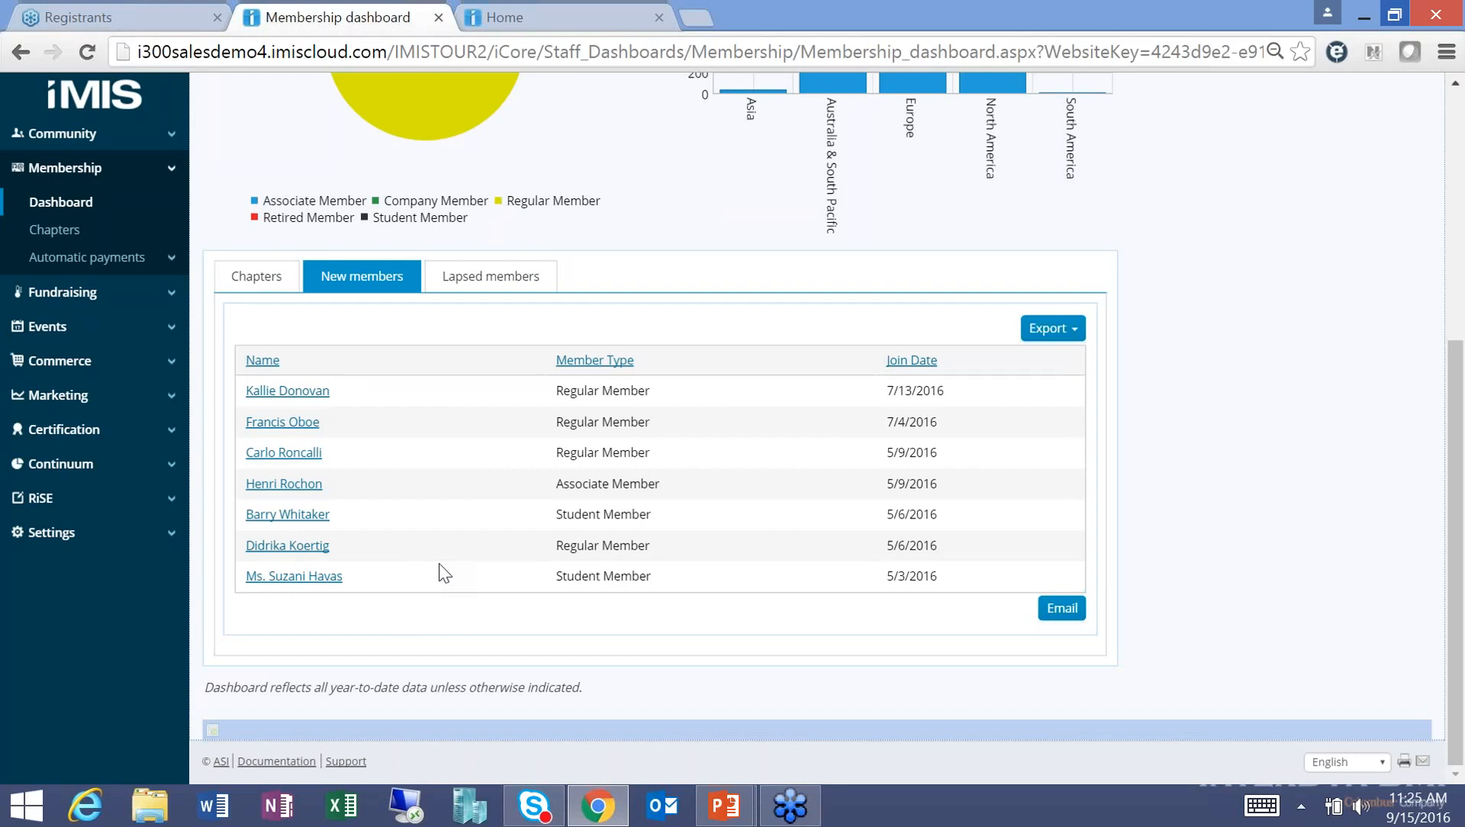
Email the new members using the InterDyn New Member Welcome Email template and preview the merged message.
{"action": "left_click", "coordinate": [1060, 609]}
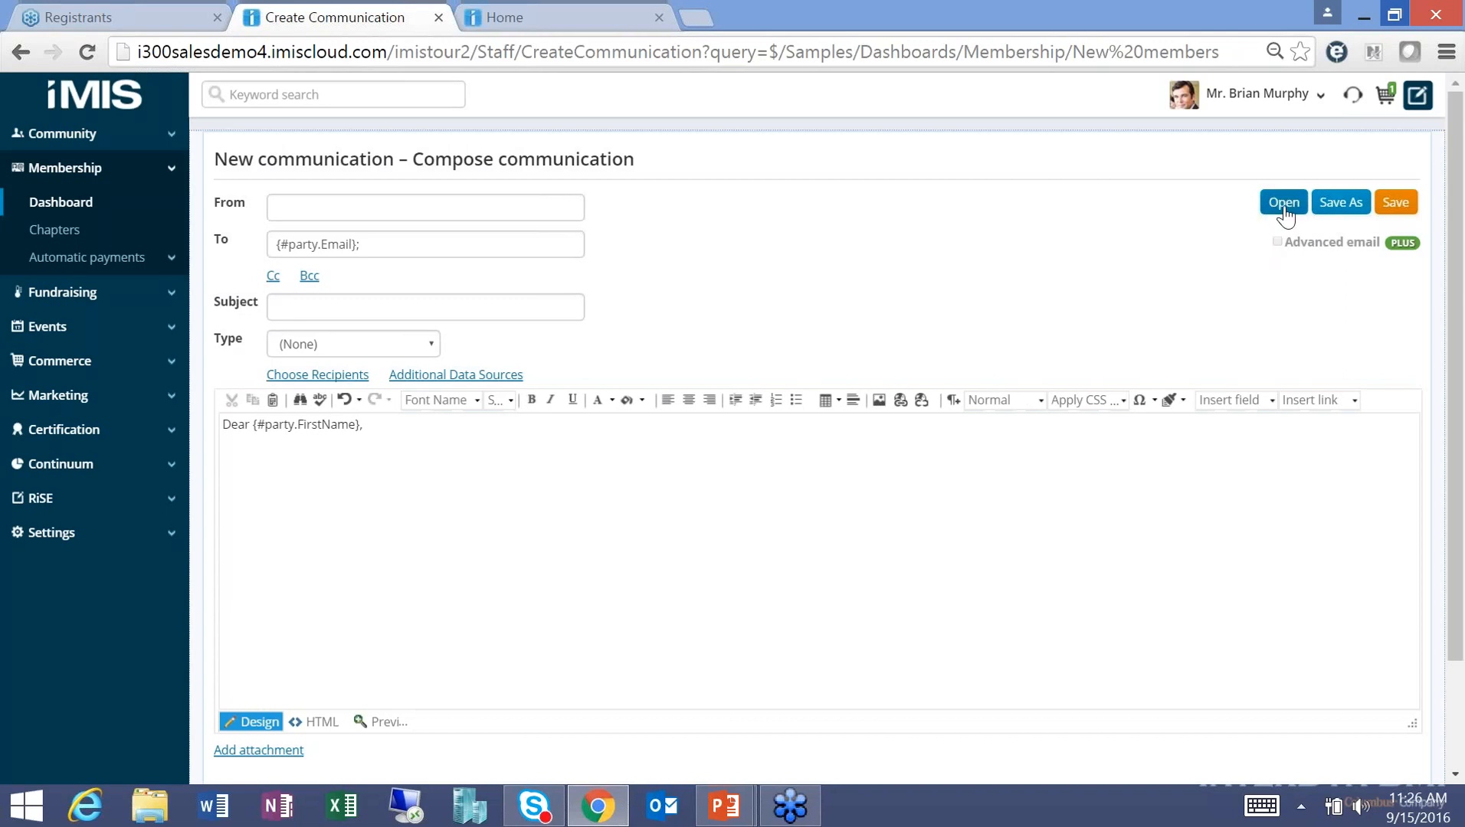
{"action": "left_click", "coordinate": [1284, 204]}
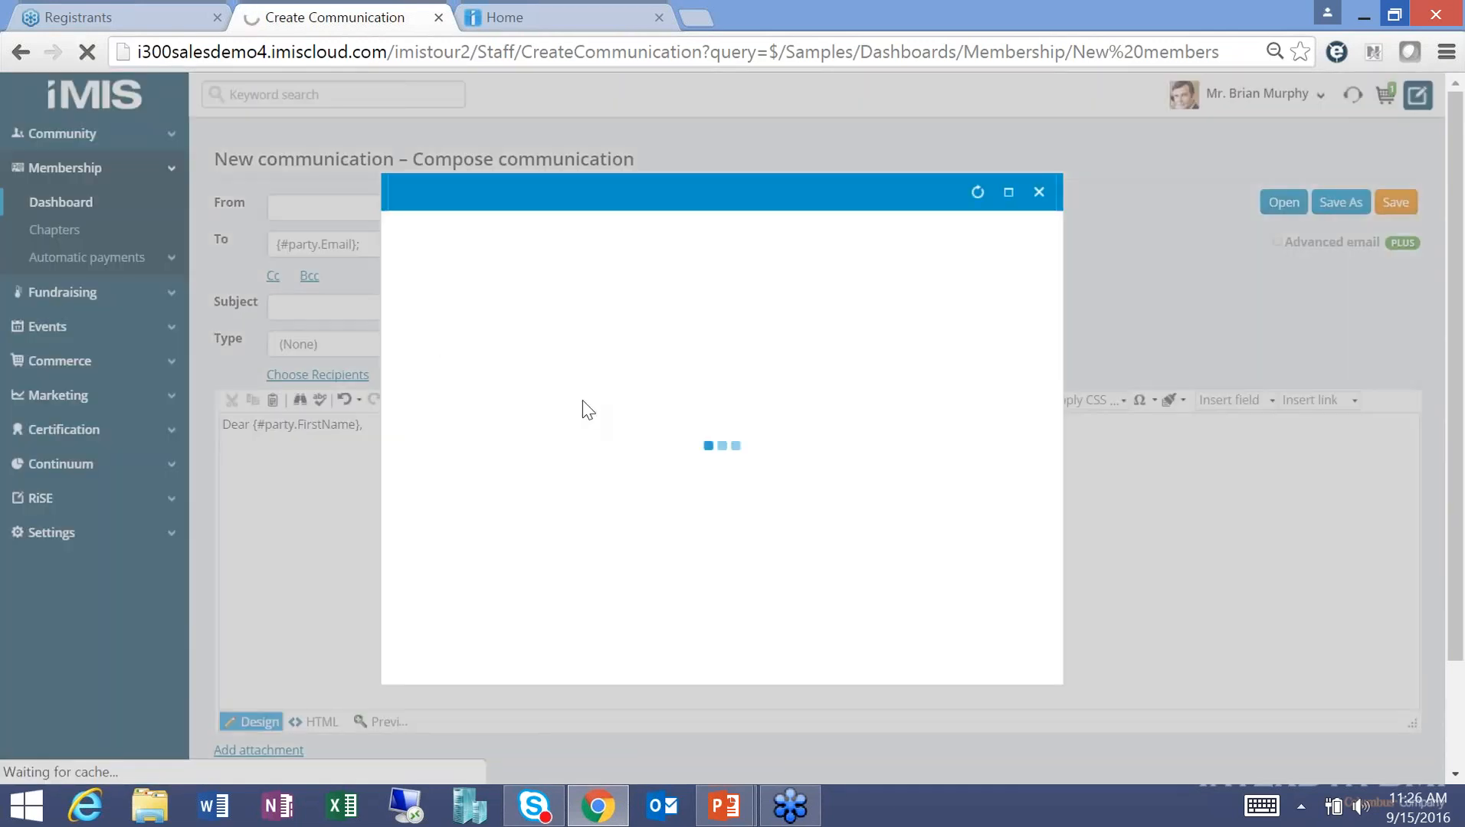
{"action": "left_click", "coordinate": [484, 309]}
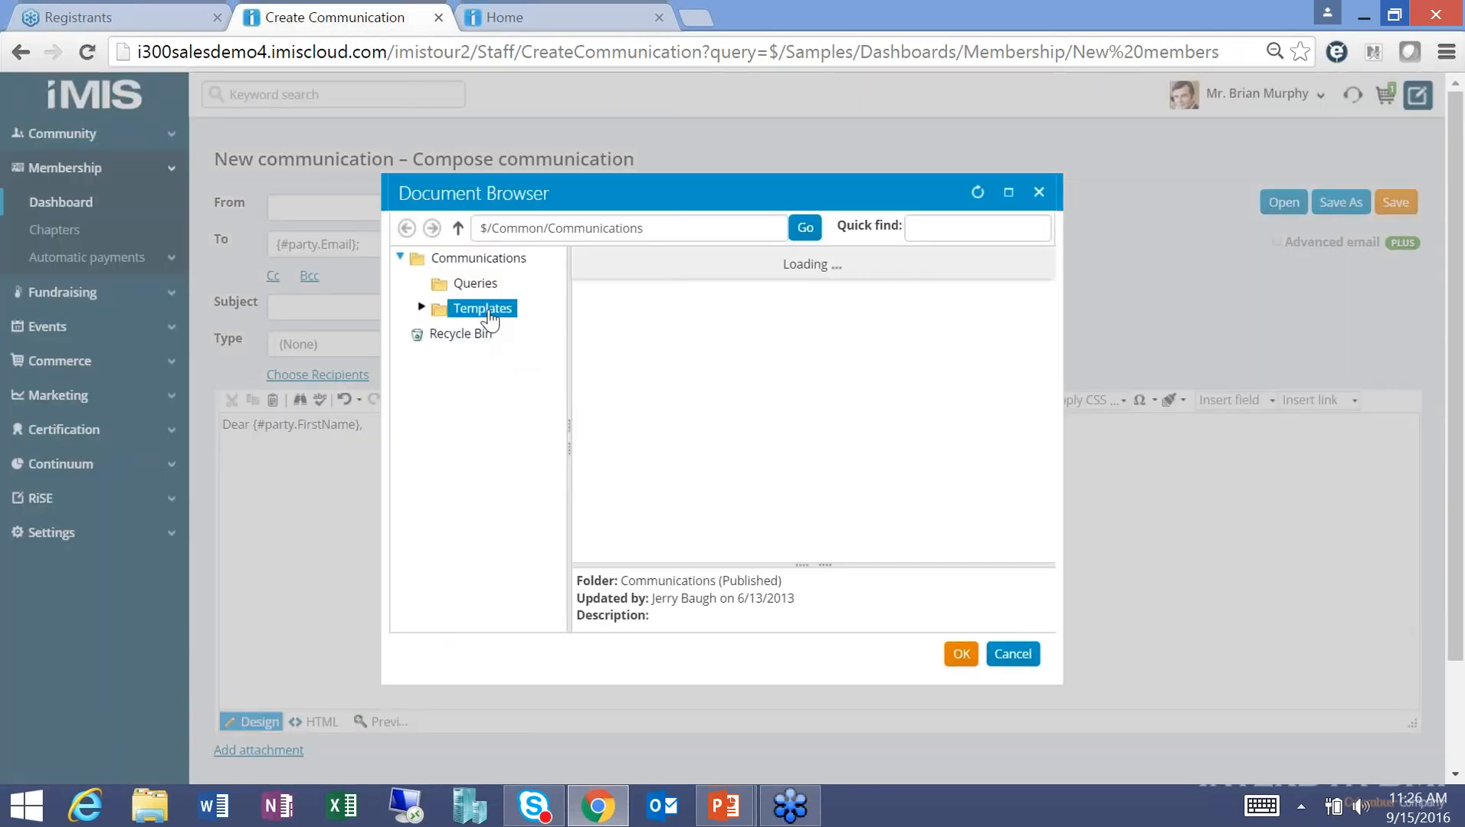
{"action": "left_click", "coordinate": [495, 337]}
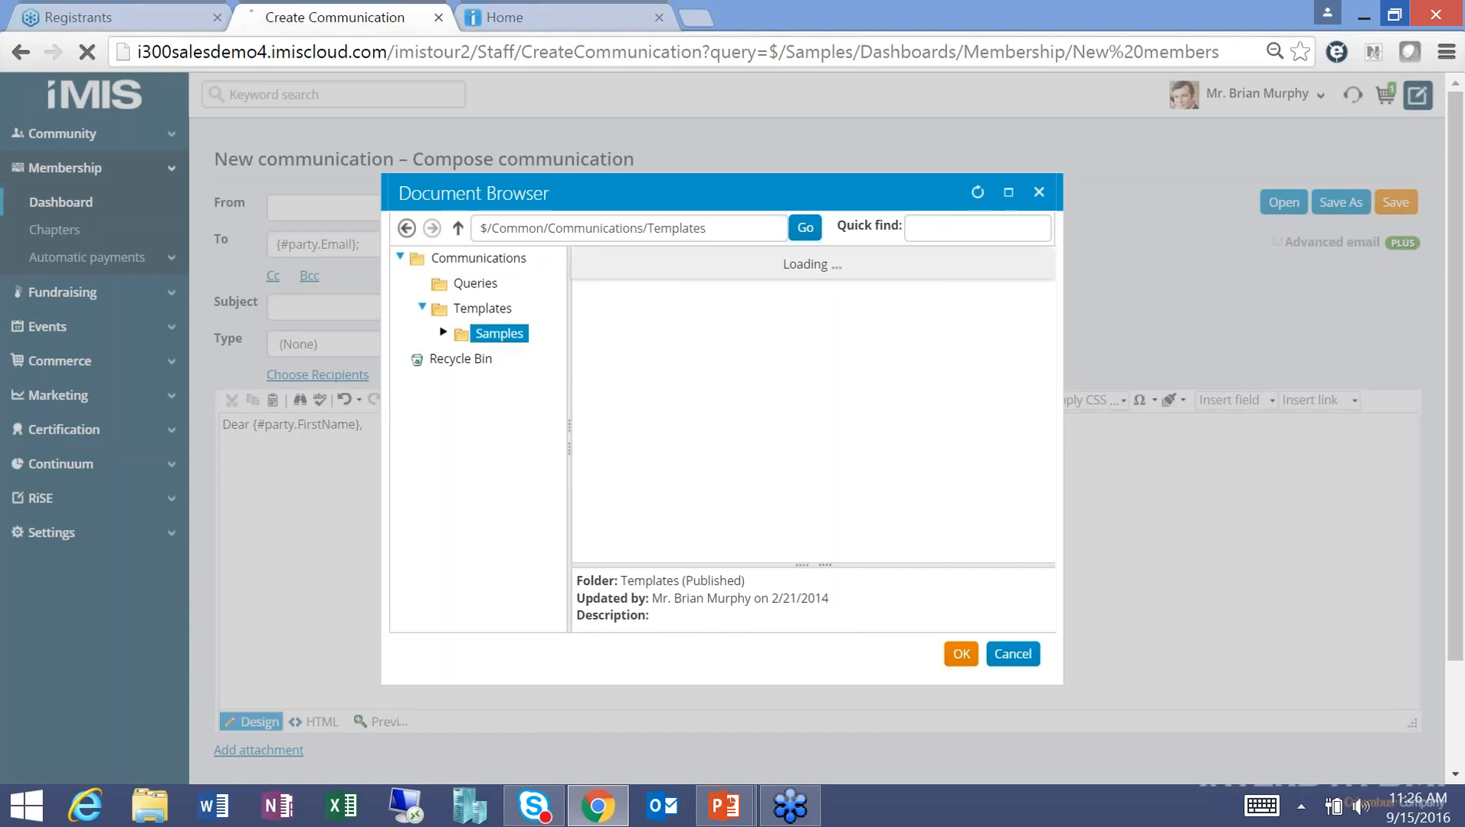
{"action": "left_click", "coordinate": [666, 452]}
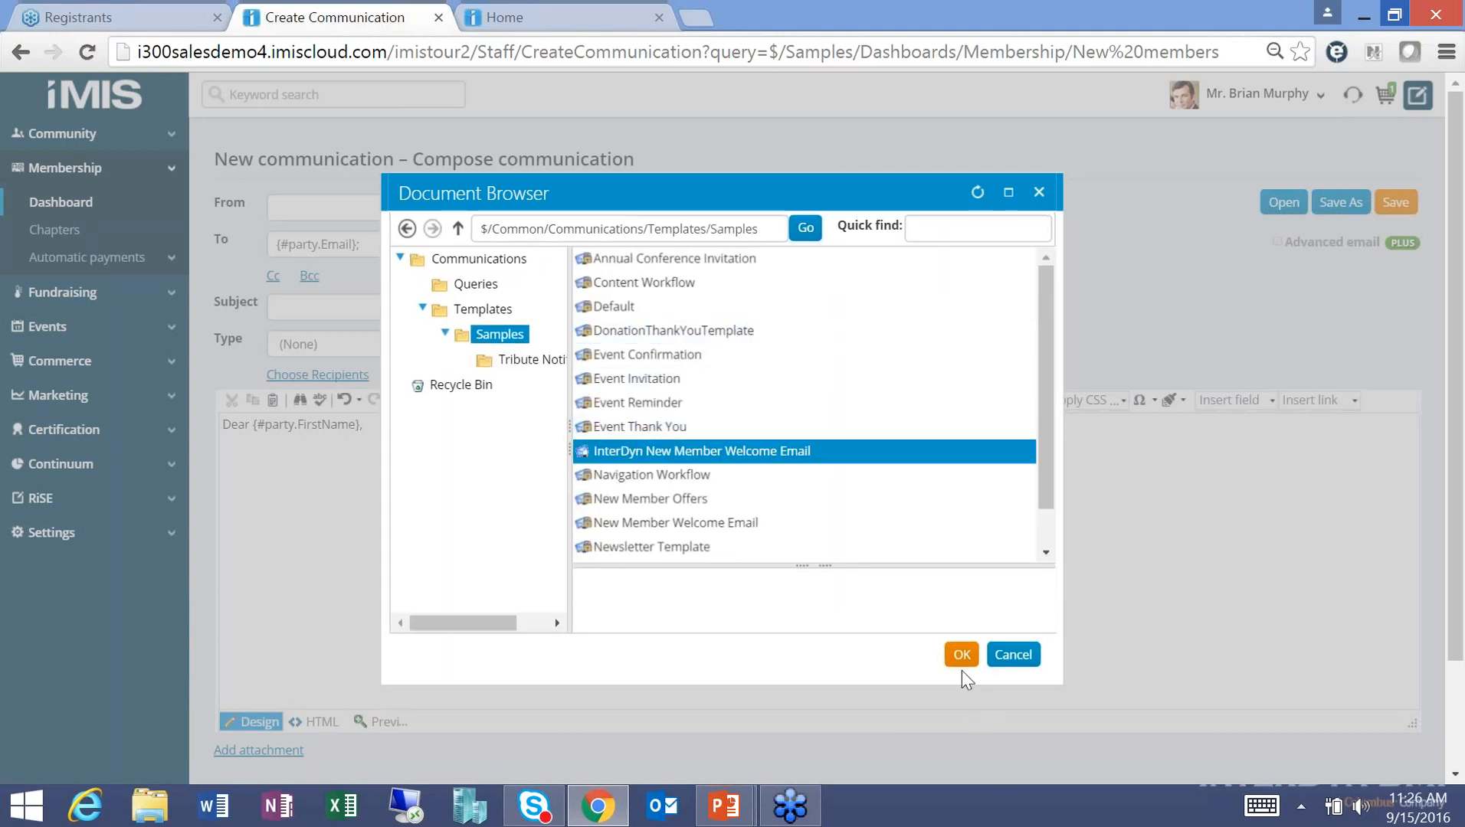
{"action": "left_click", "coordinate": [962, 655]}
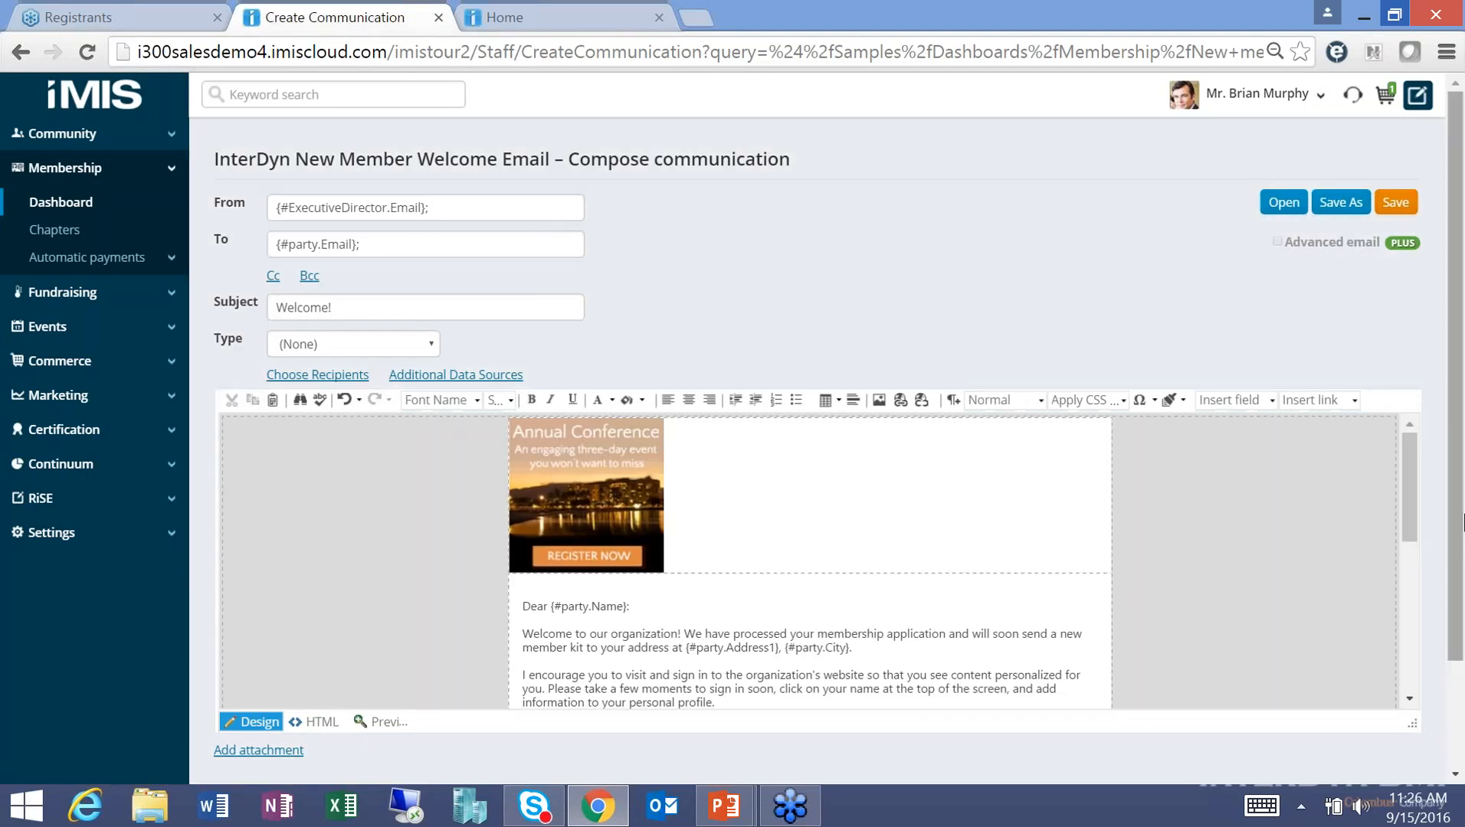
{"action": "left_click_drag", "start_coordinate": [1460, 557], "coordinate": [1457, 664]}
{"action": "left_click", "coordinate": [1310, 669]}
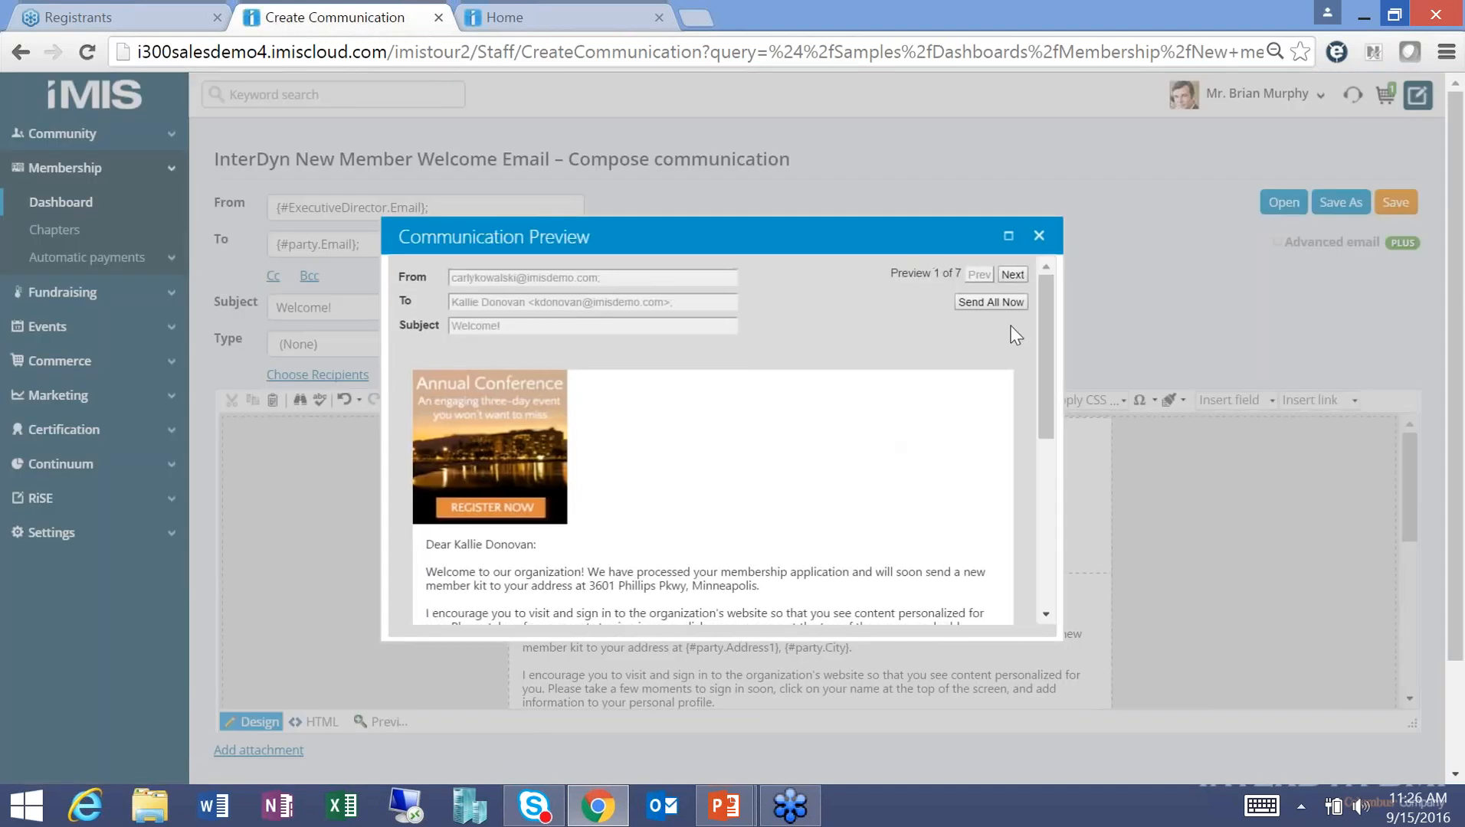
Step through four more recipients' personalised welcome email previews, then close the Communication Preview.
{"action": "left_click", "coordinate": [1013, 275]}
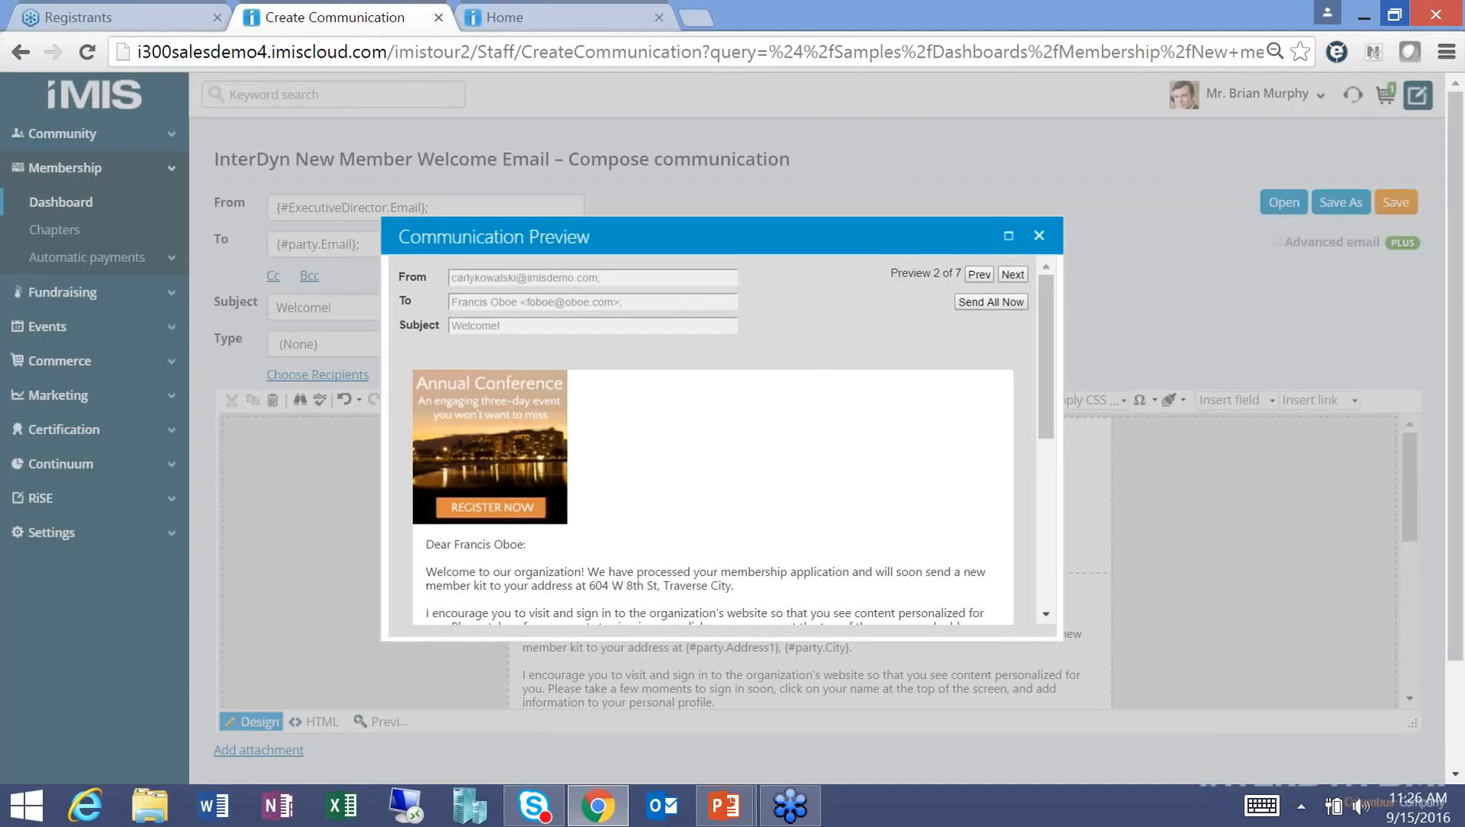
{"action": "left_click", "coordinate": [1013, 274]}
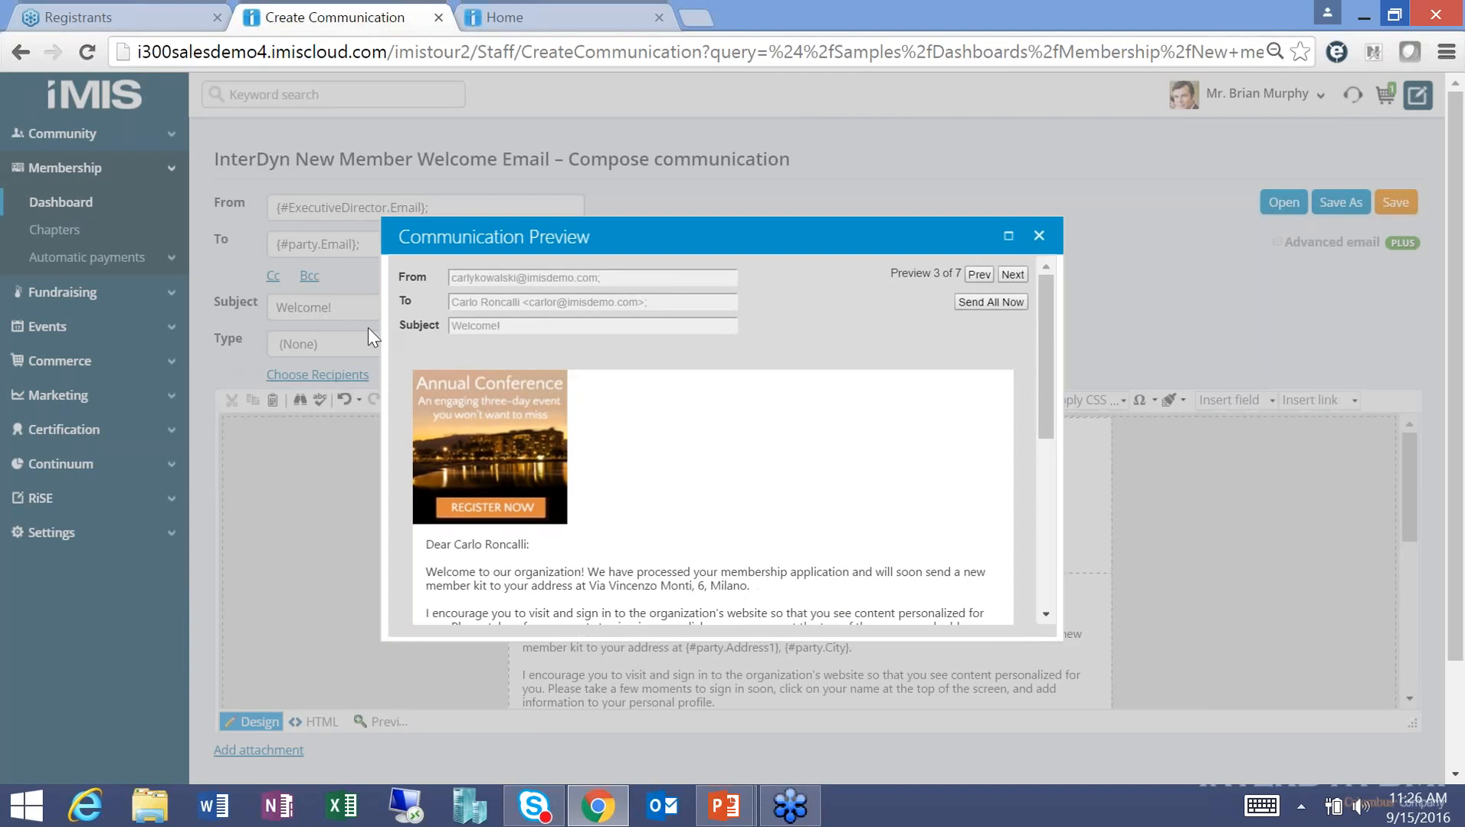
{"action": "left_click", "coordinate": [1012, 274]}
{"action": "left_click", "coordinate": [1013, 274]}
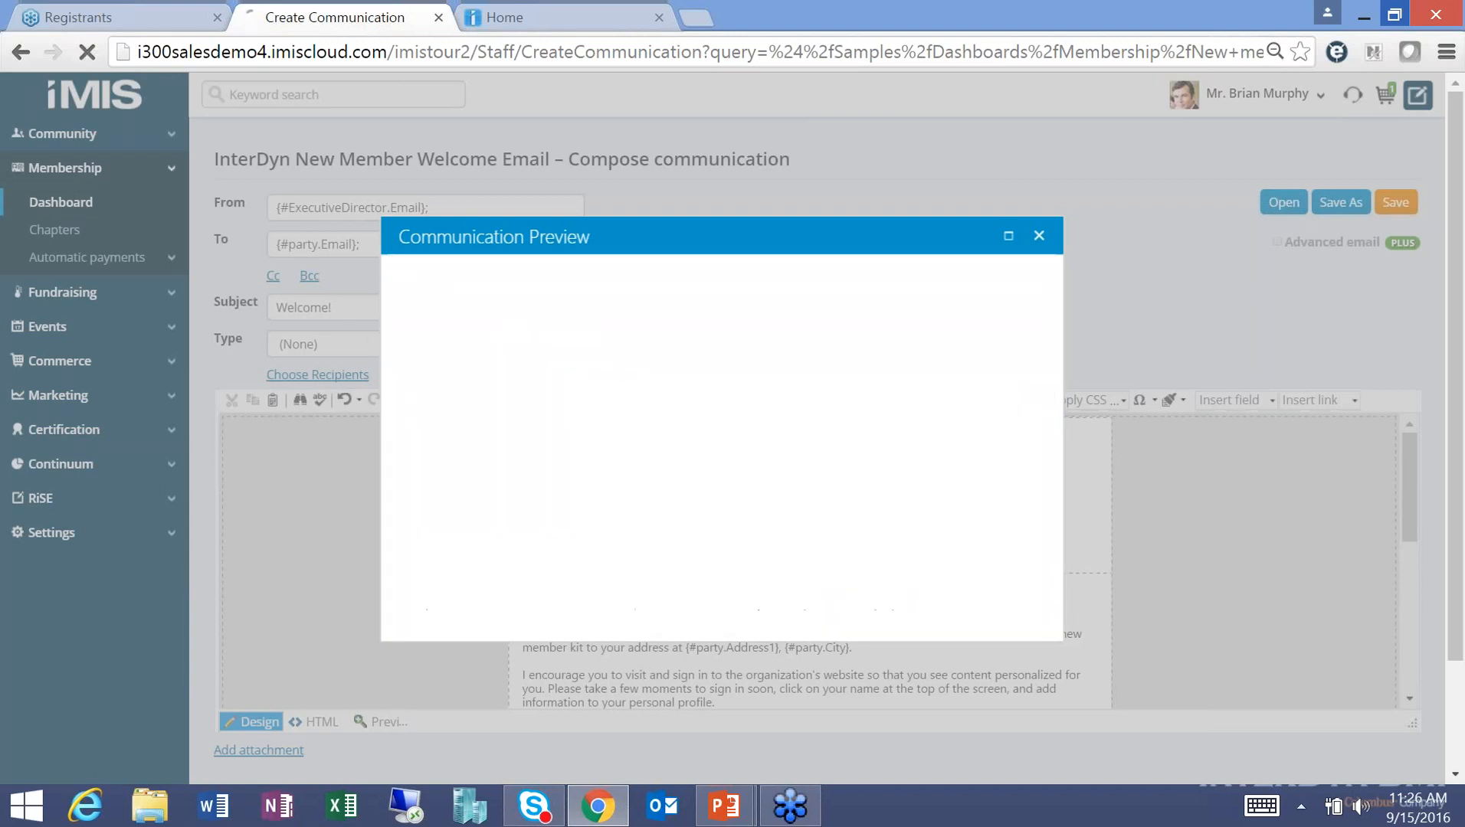
{"action": "left_click", "coordinate": [1040, 236]}
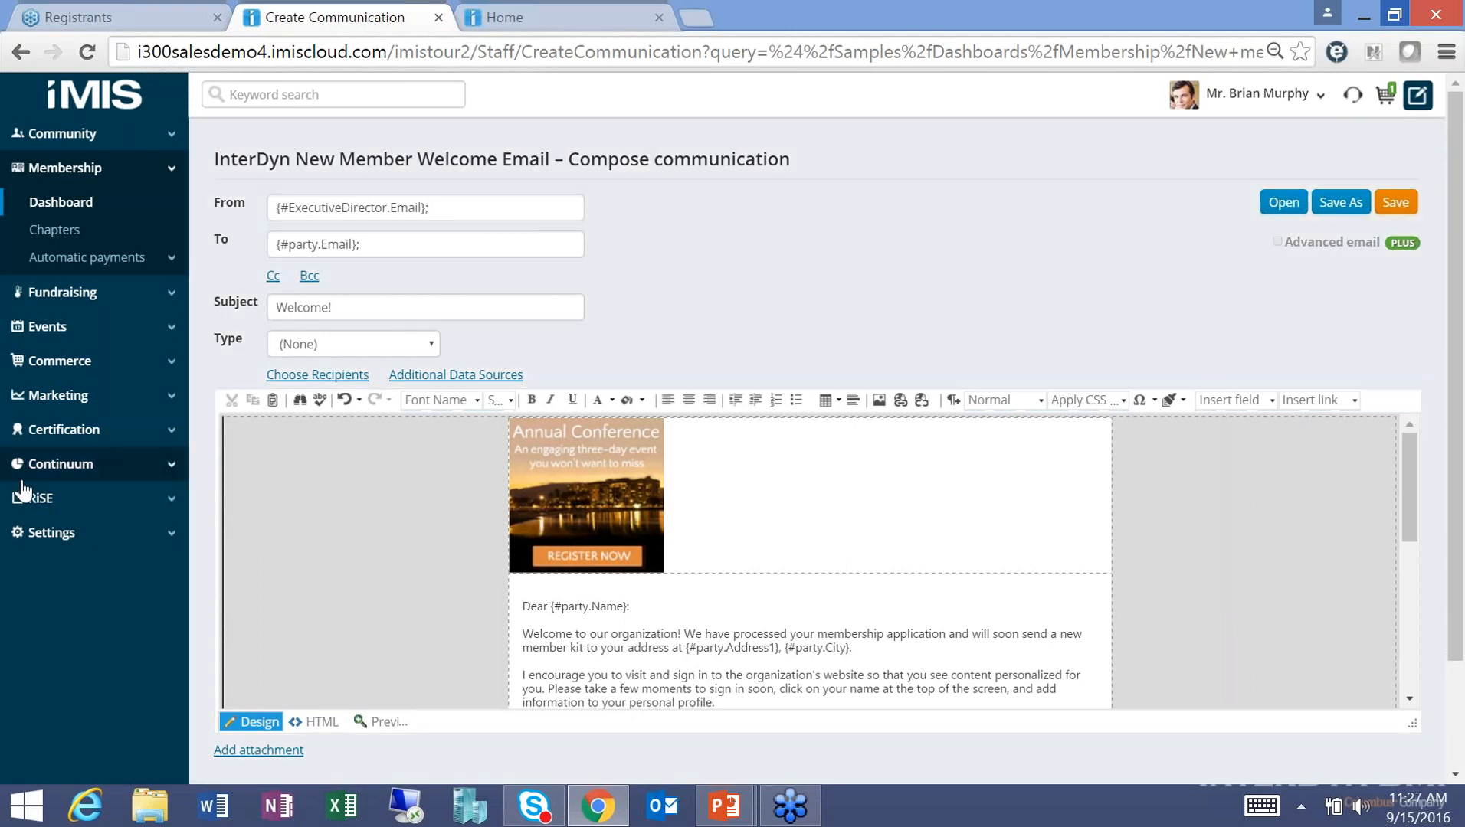
Open the Process automation task list and inspect the Missing mobile phone alert's Conditions and Alert message.
{"action": "left_click", "coordinate": [28, 500]}
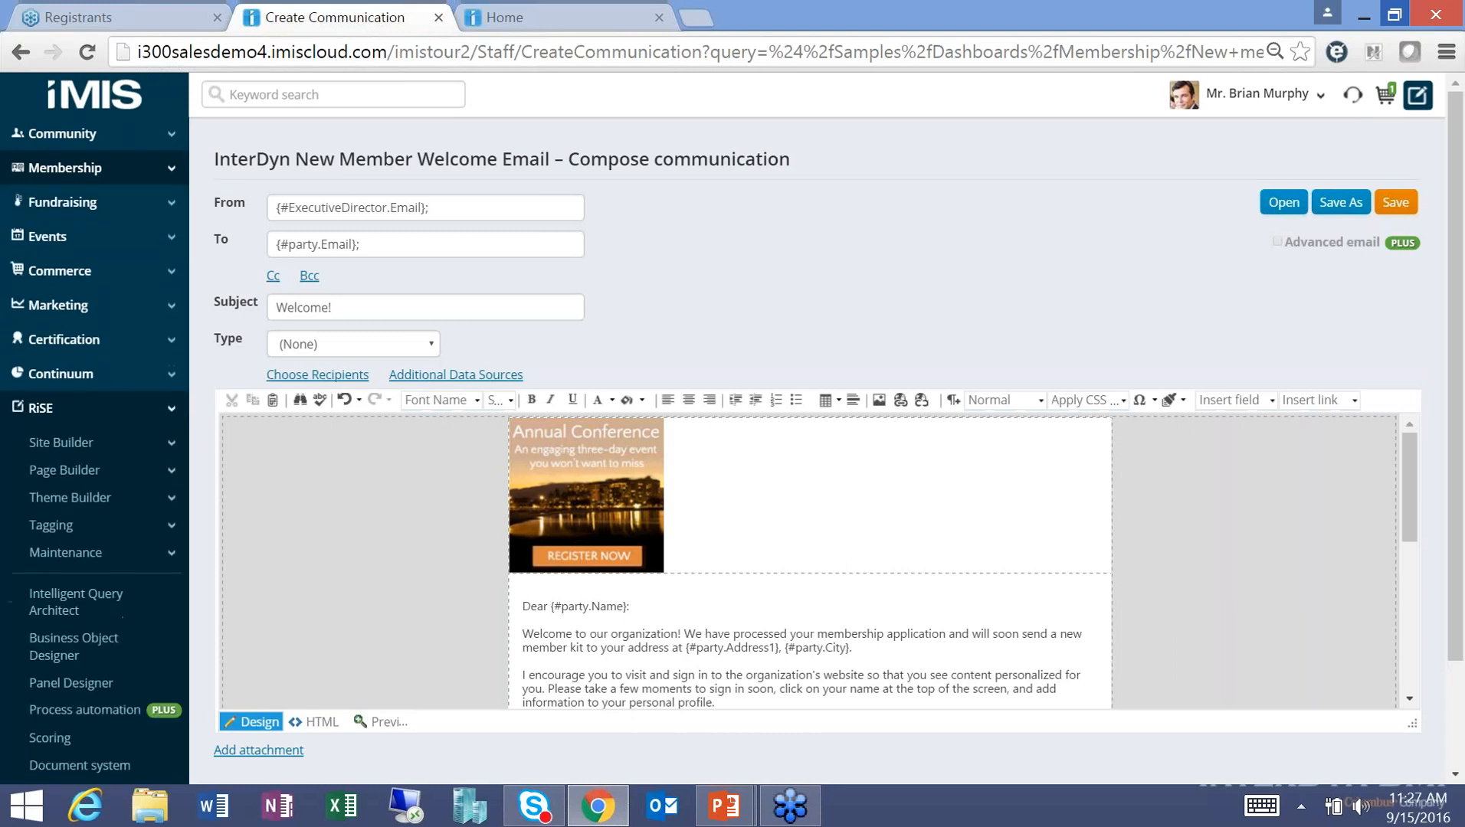
{"action": "left_click", "coordinate": [66, 711]}
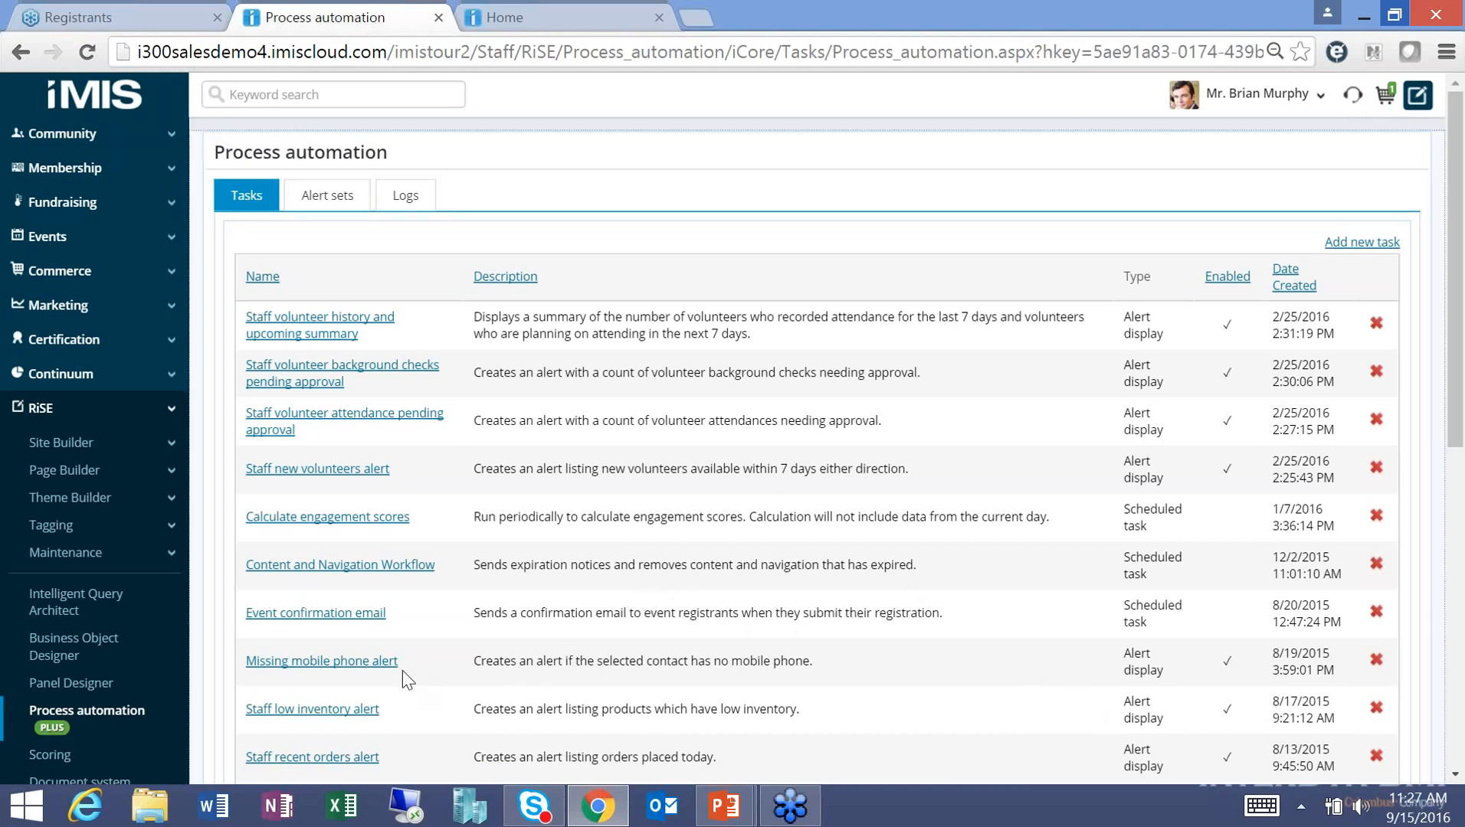
{"action": "left_click", "coordinate": [364, 663]}
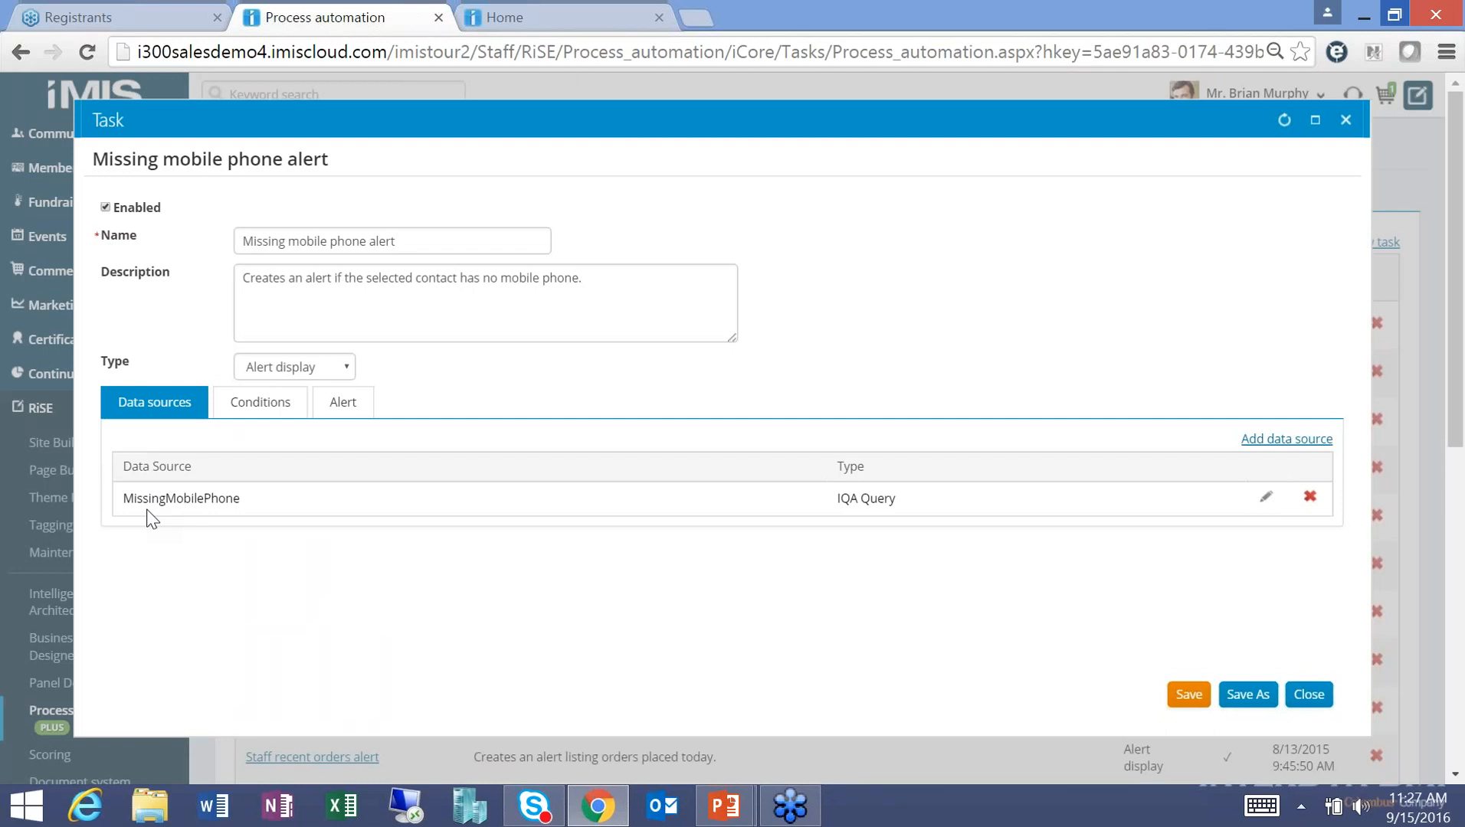
{"action": "left_click", "coordinate": [285, 416]}
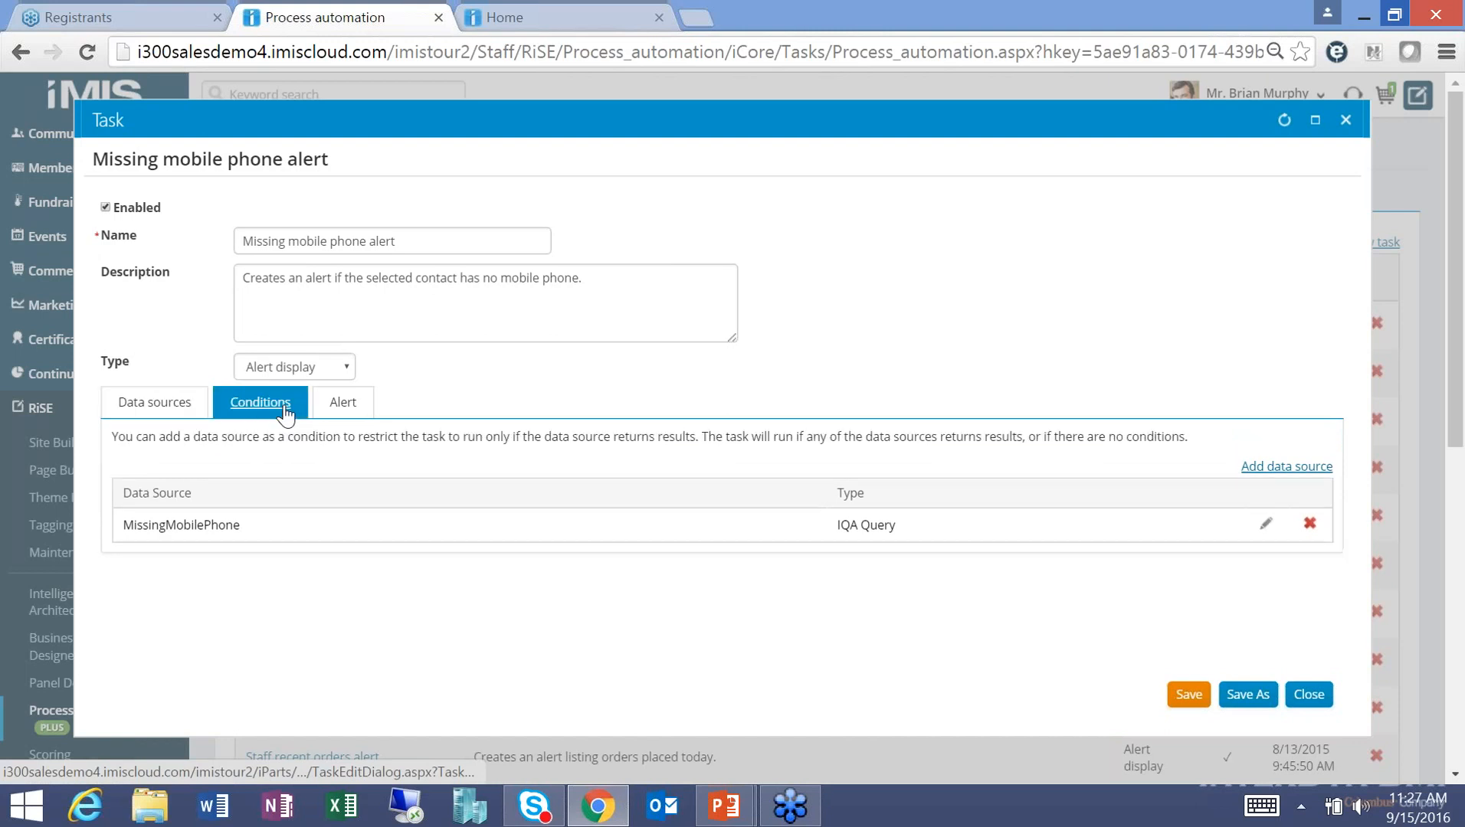
{"action": "left_click", "coordinate": [343, 404]}
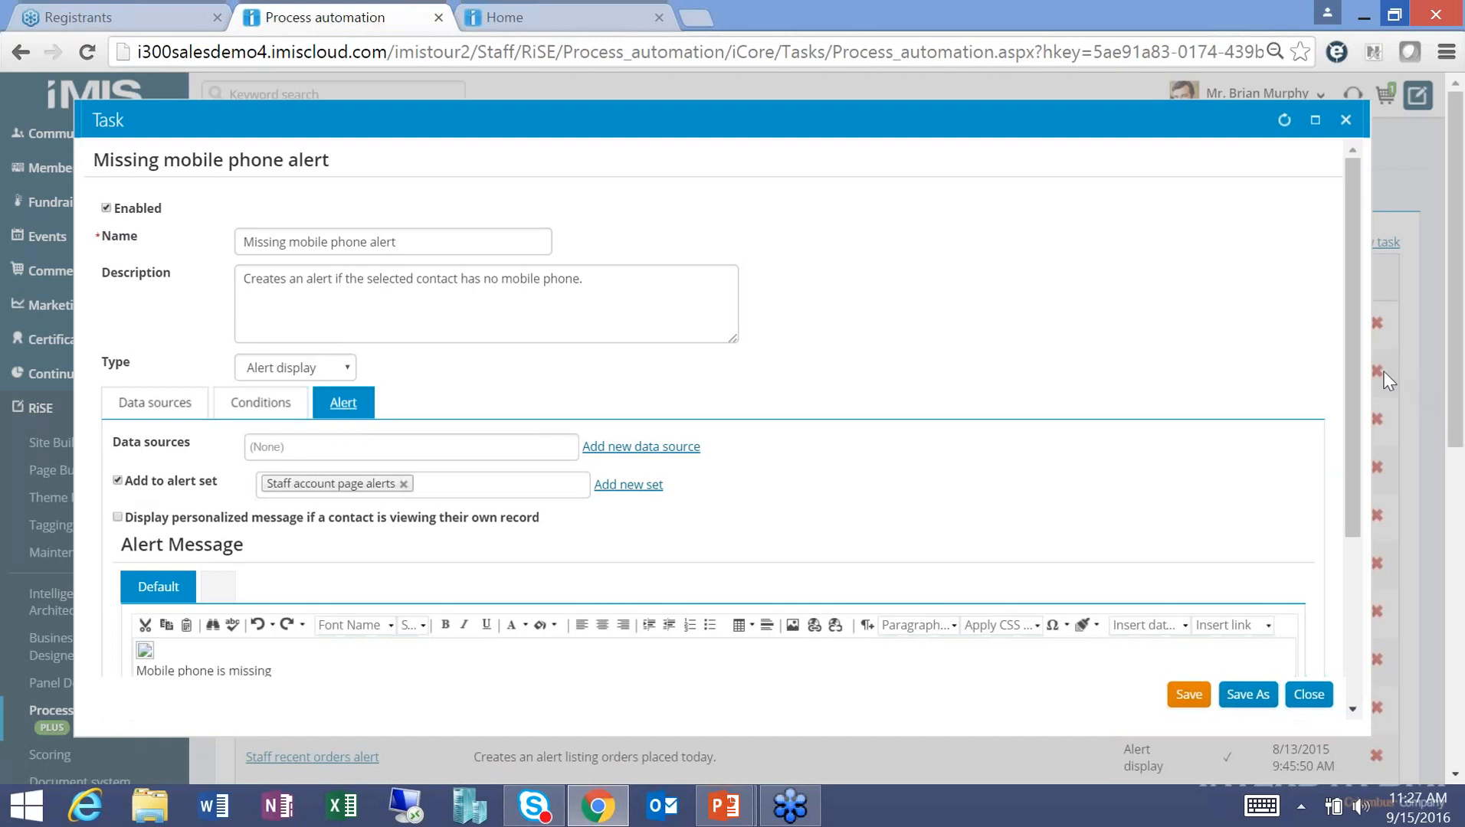
{"action": "scroll", "coordinate": [1365, 442], "scroll_direction": "down", "scroll_amount": 3}
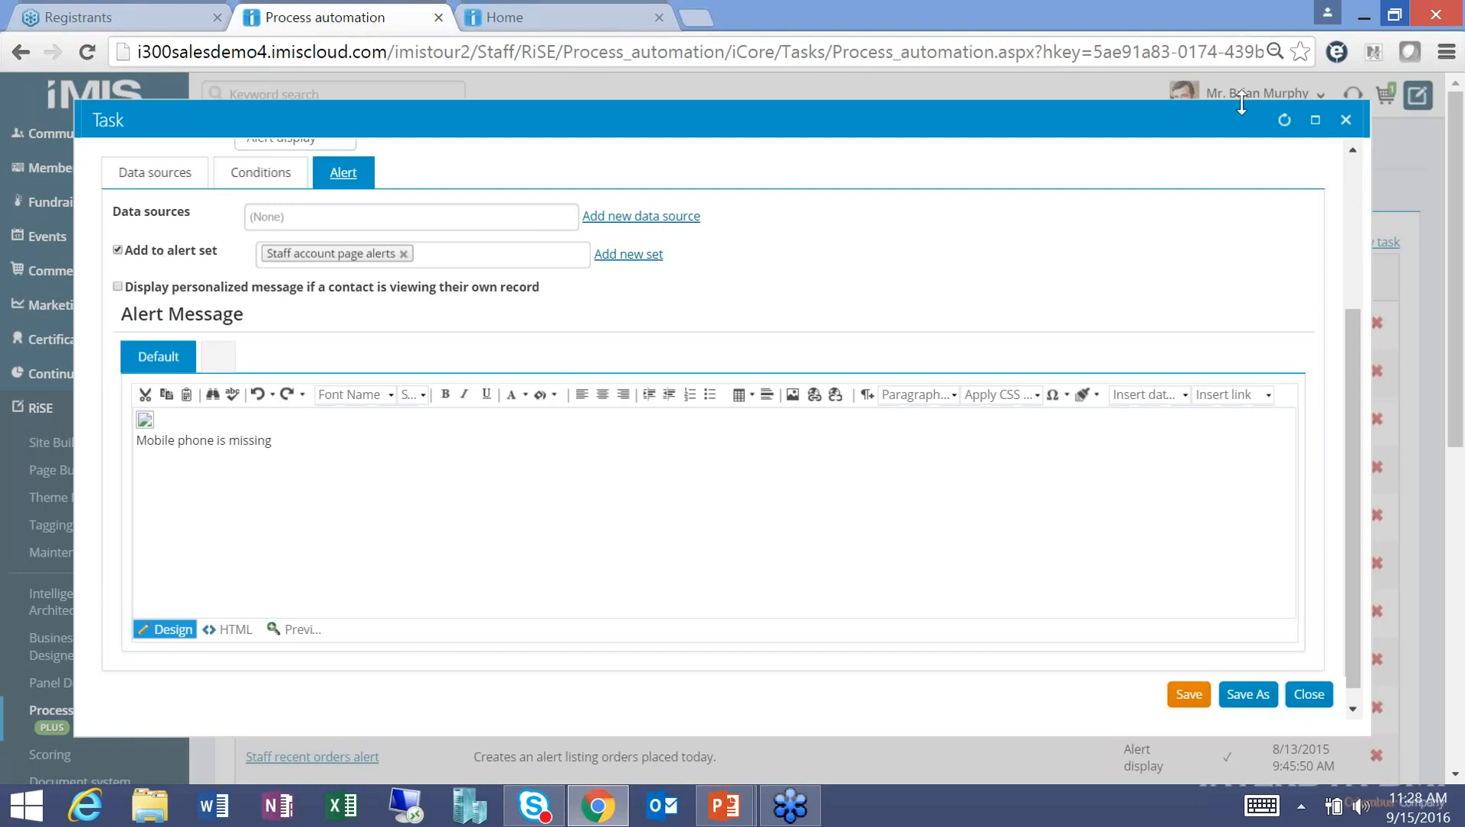
{"action": "left_click", "coordinate": [1345, 120]}
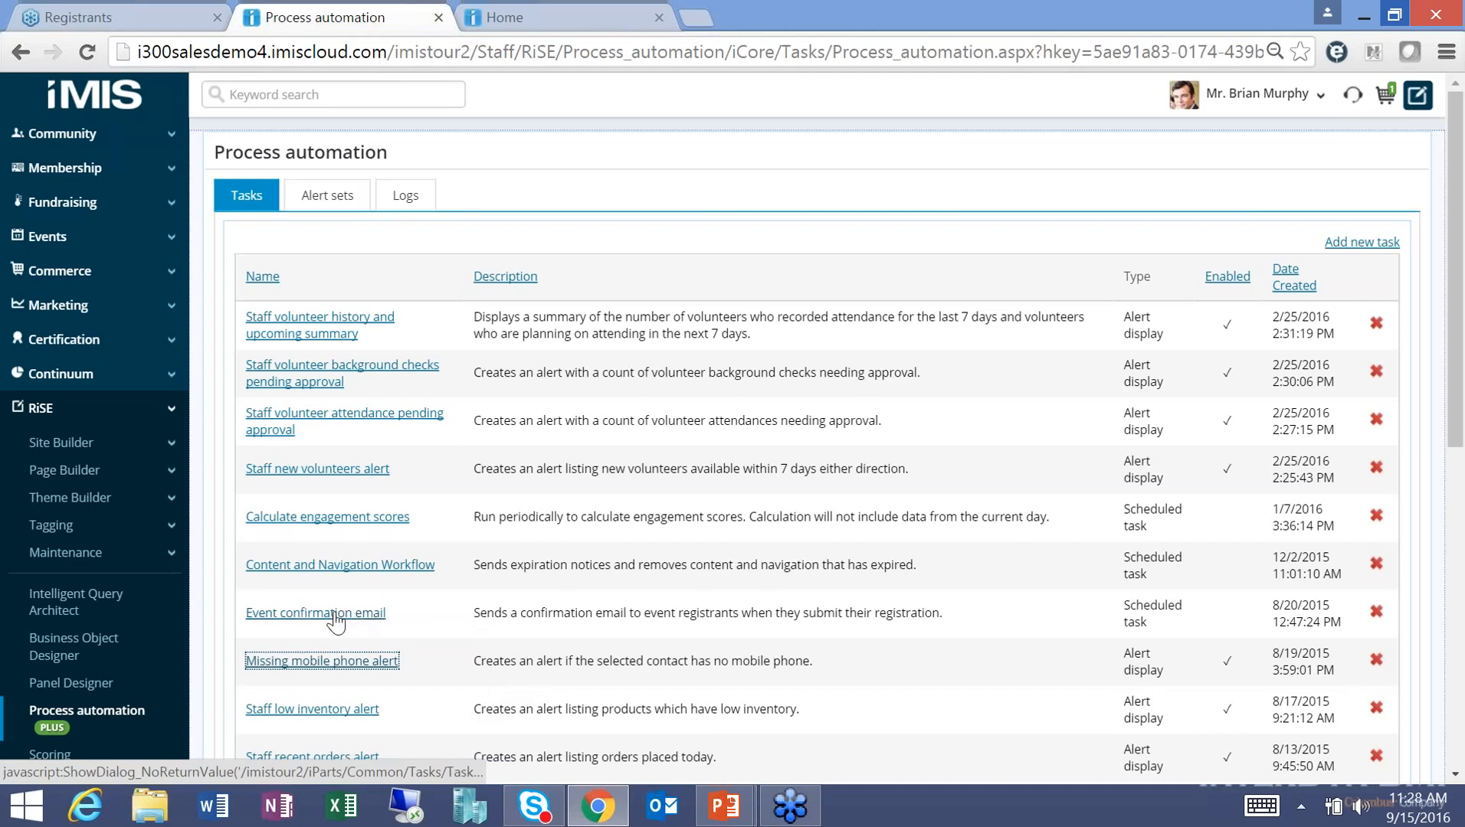
Open the Event confirmation email task and look through its data sources, conditions and actions.
{"action": "left_click", "coordinate": [289, 616]}
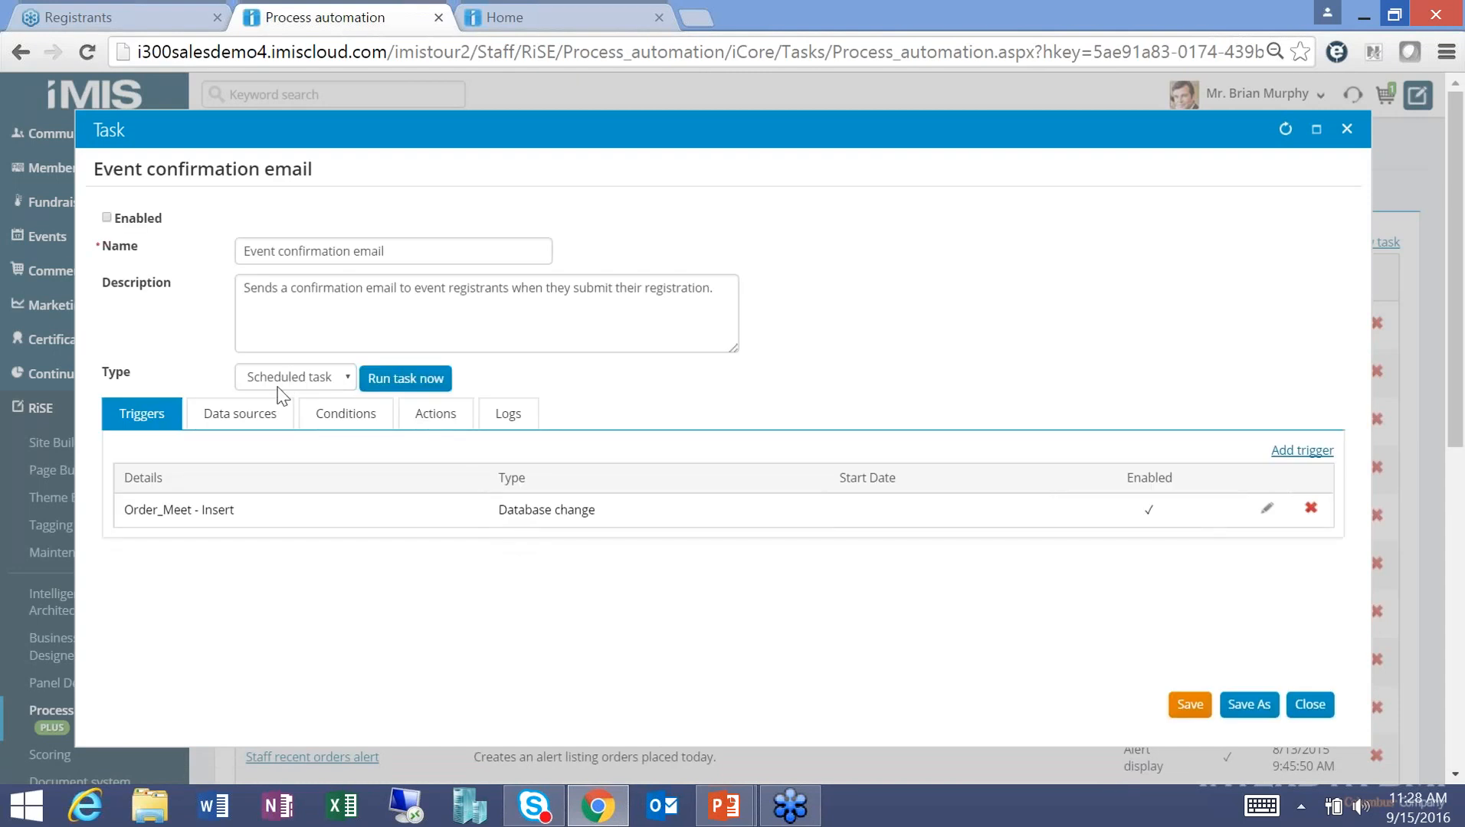
{"action": "left_click", "coordinate": [245, 424]}
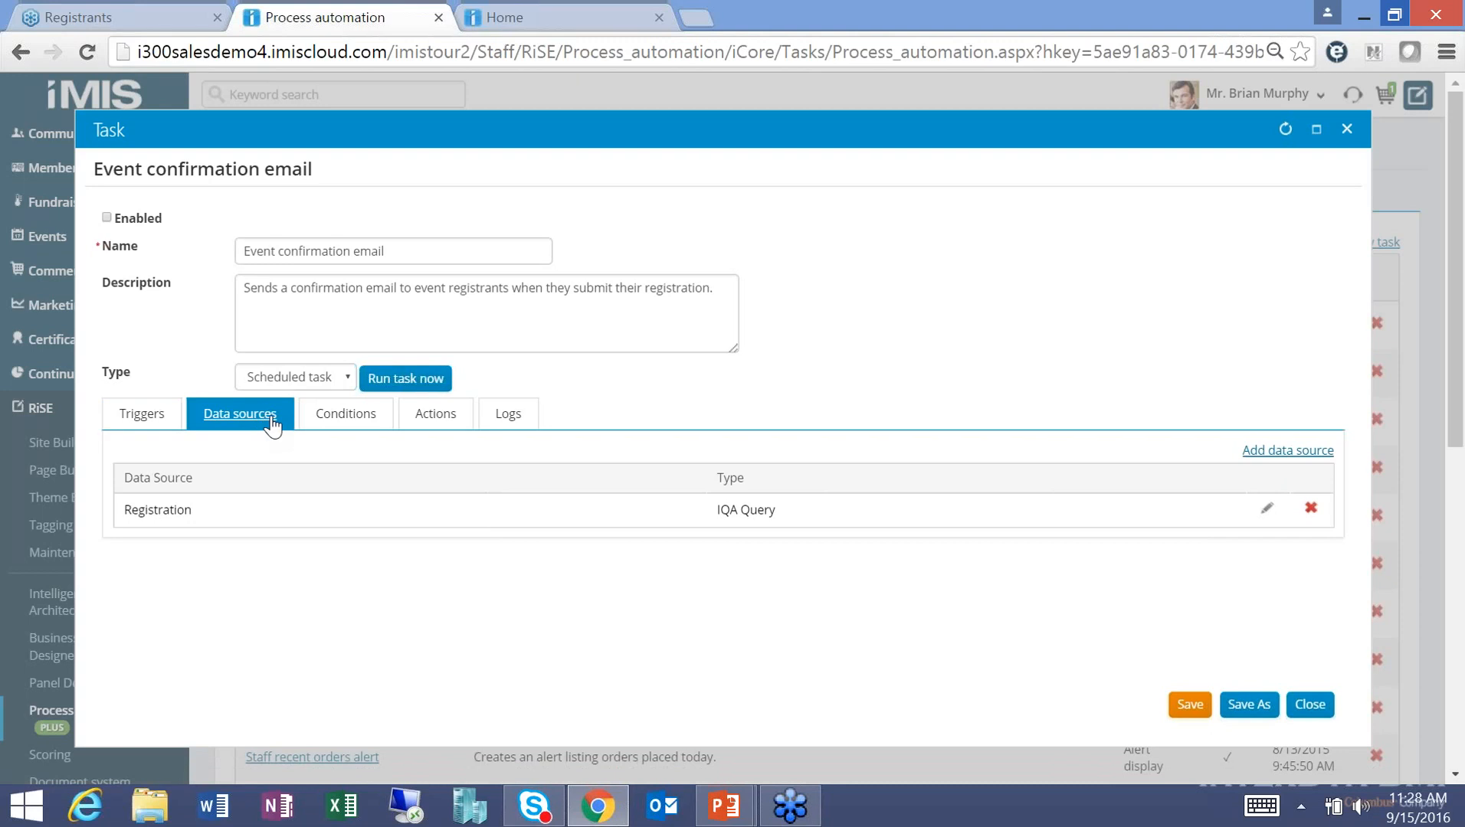
{"action": "left_click", "coordinate": [342, 423]}
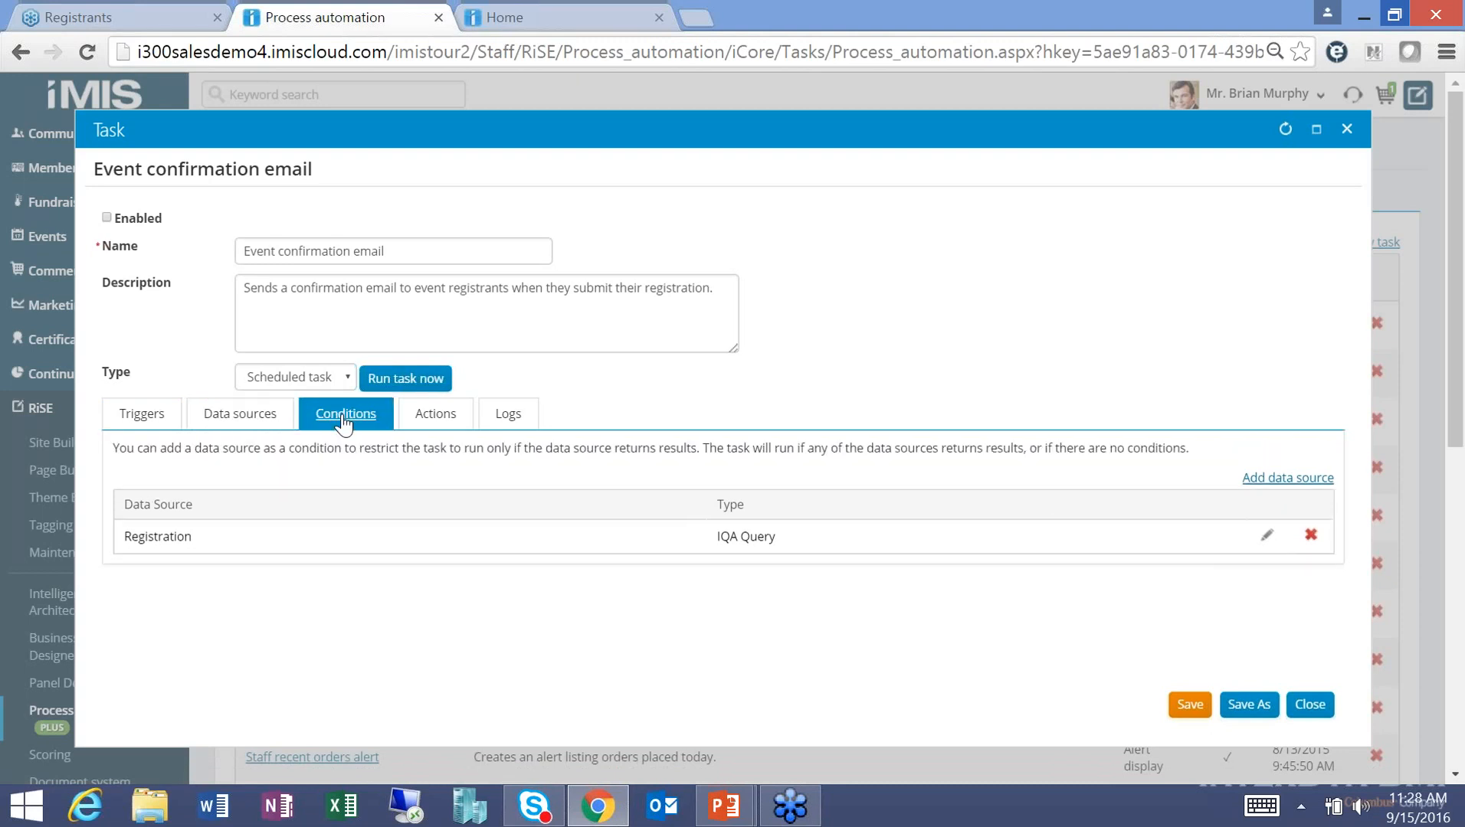
{"action": "left_click", "coordinate": [428, 423]}
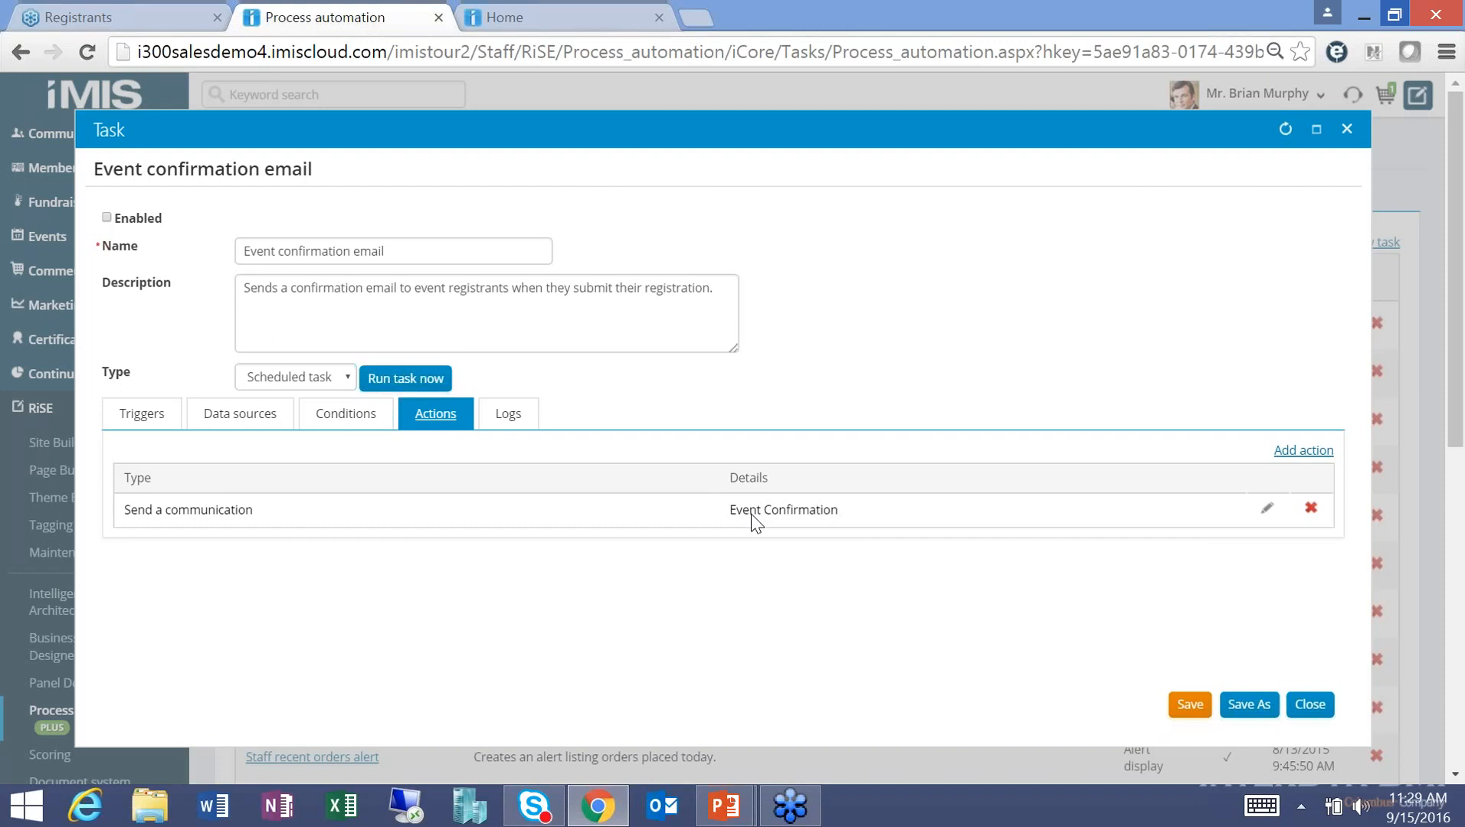
{"action": "left_click", "coordinate": [263, 424]}
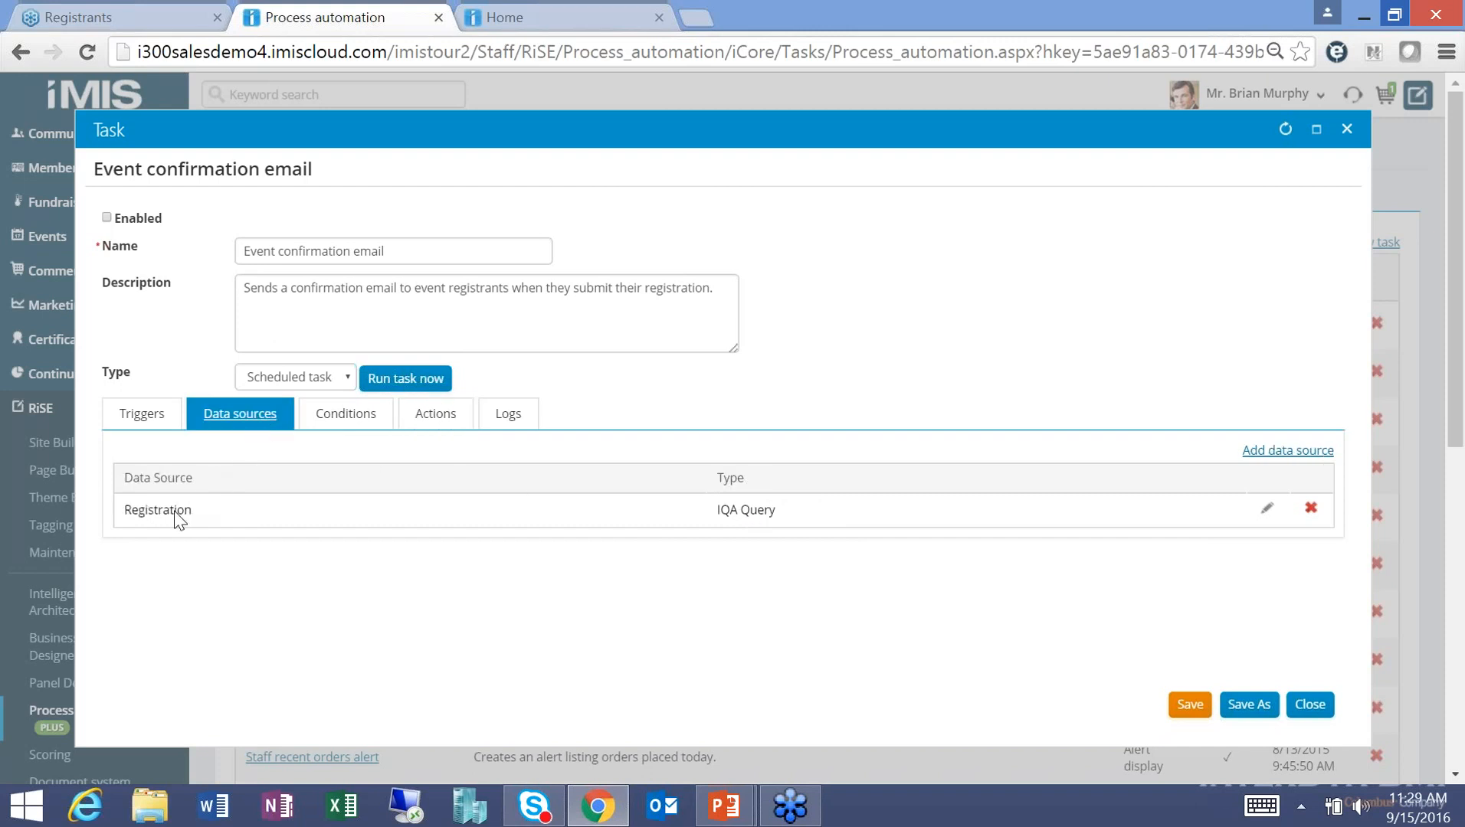
Check the task's run logs, trigger and data source, then close it back to the task list.
{"action": "left_click", "coordinate": [509, 420]}
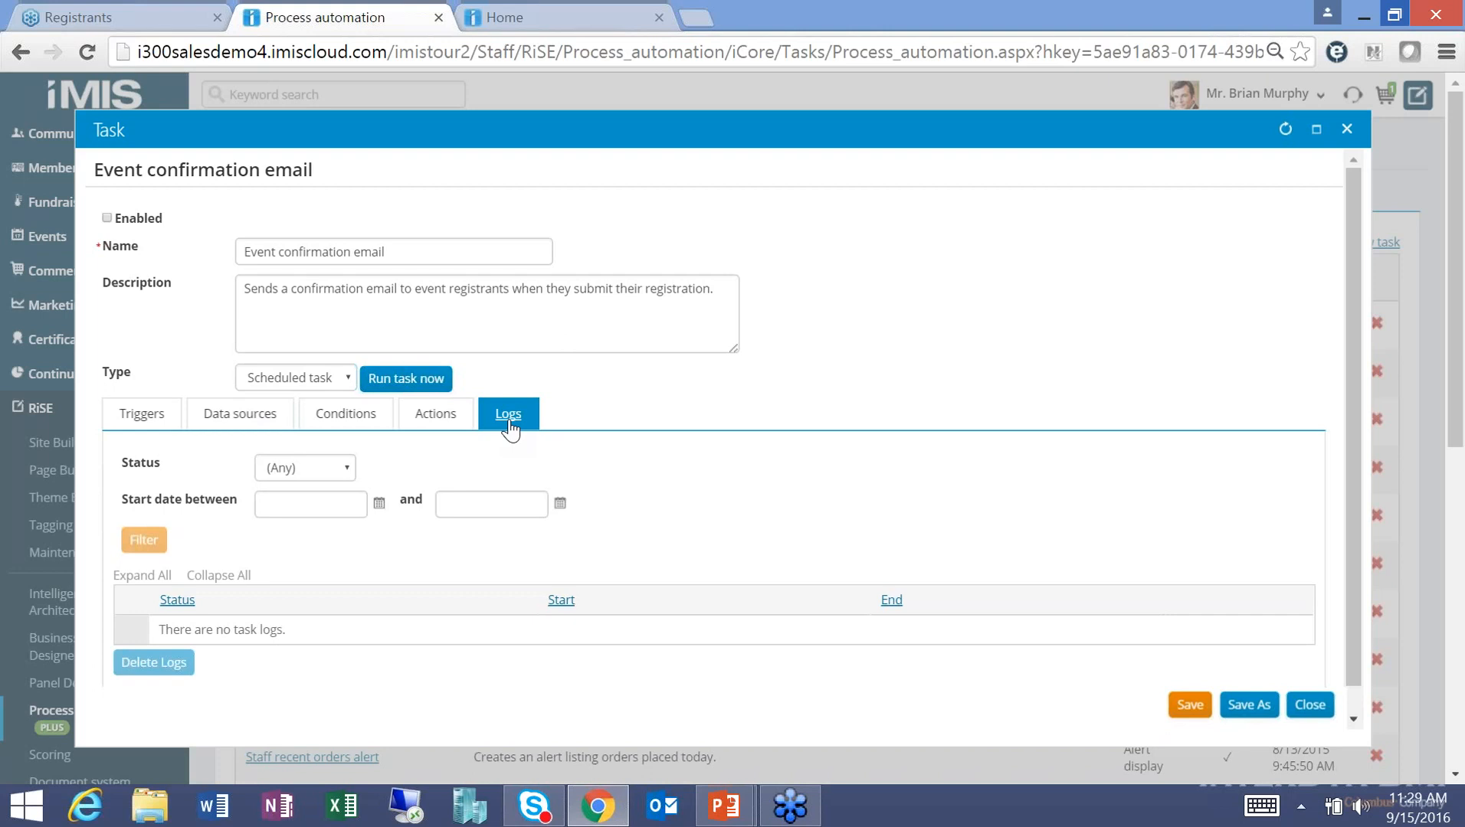
{"action": "left_click", "coordinate": [149, 431]}
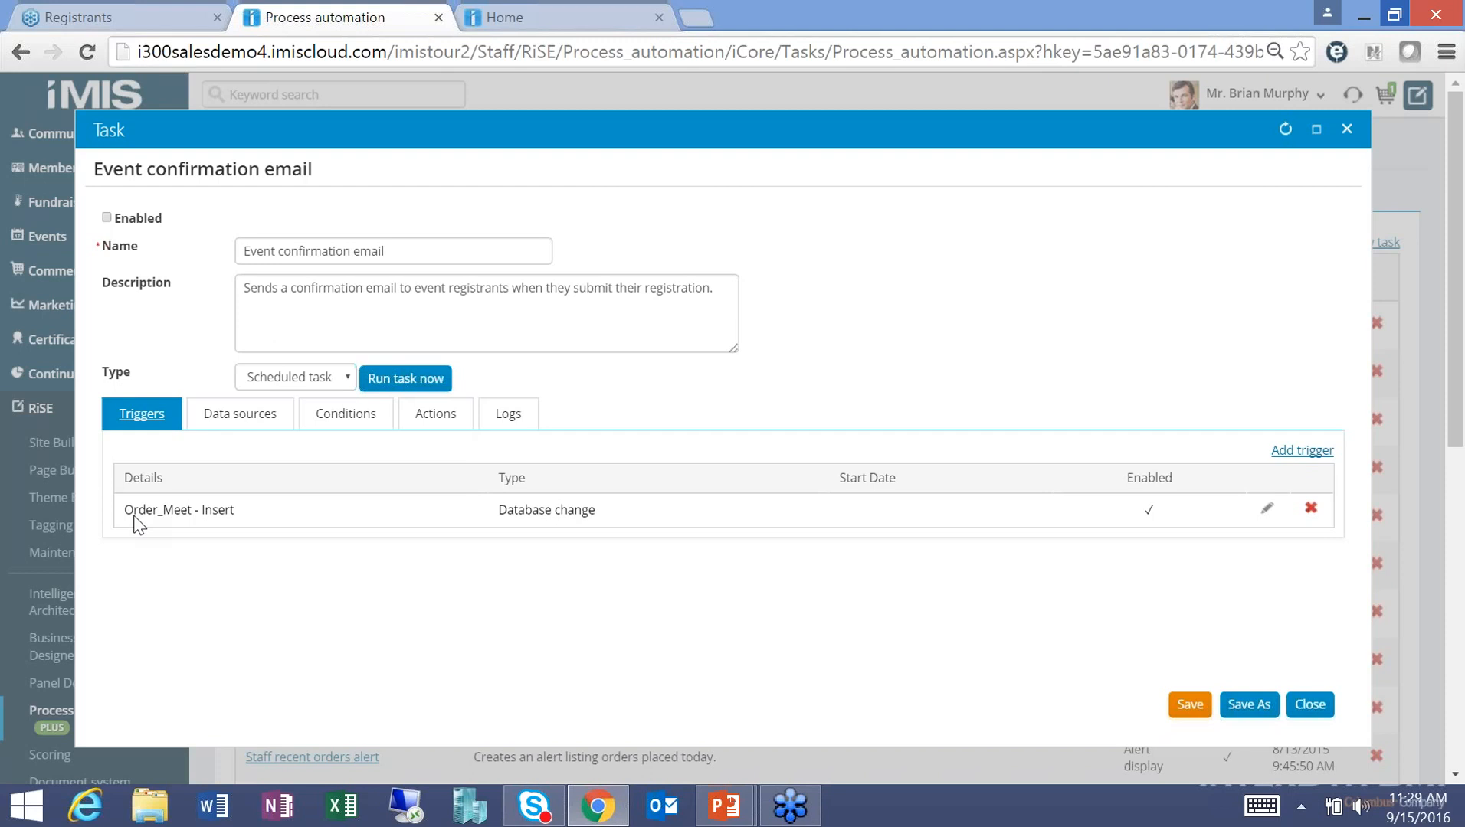
{"action": "left_click", "coordinate": [244, 423]}
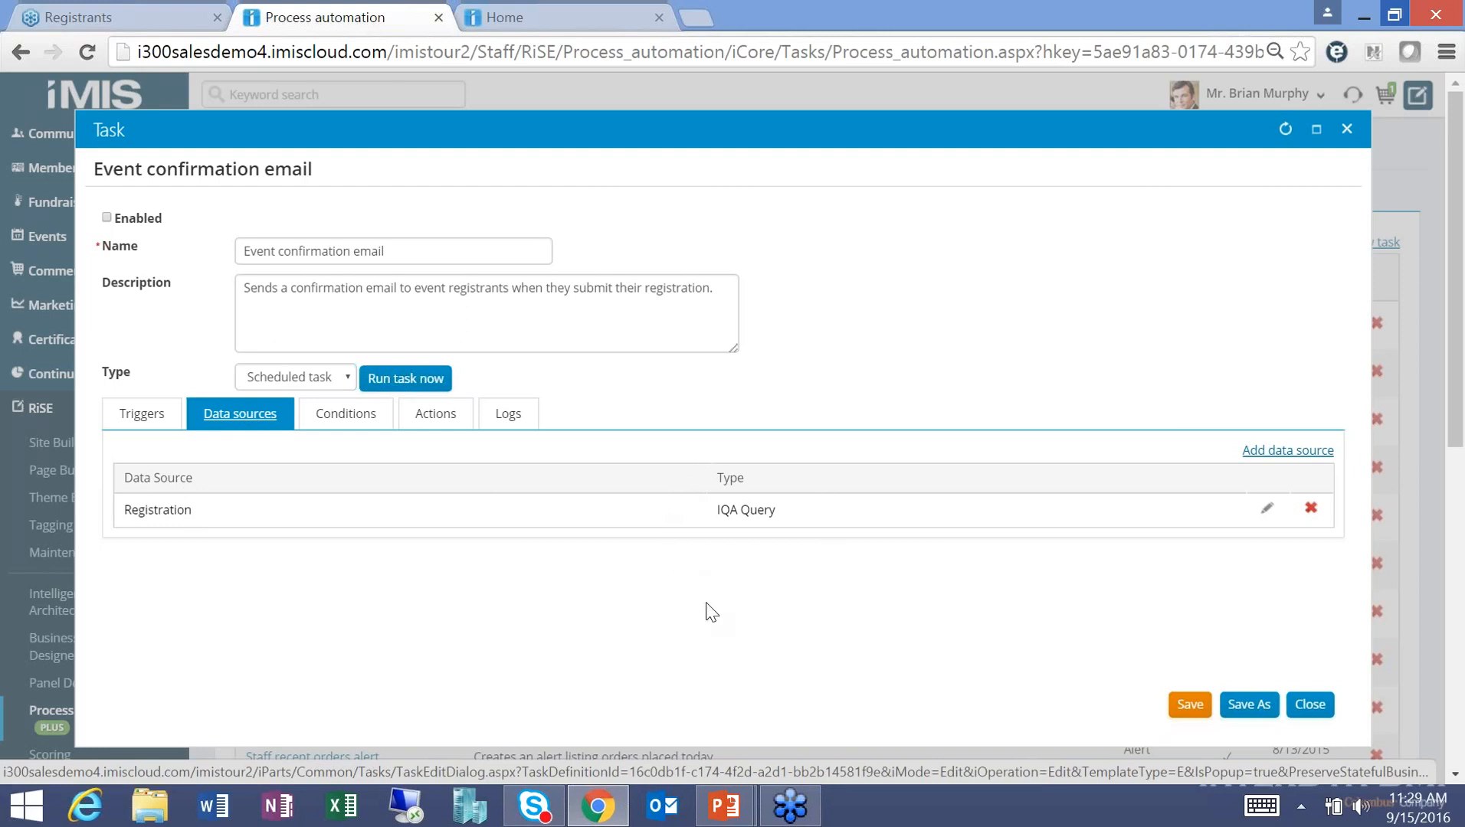
{"action": "left_click", "coordinate": [1346, 128]}
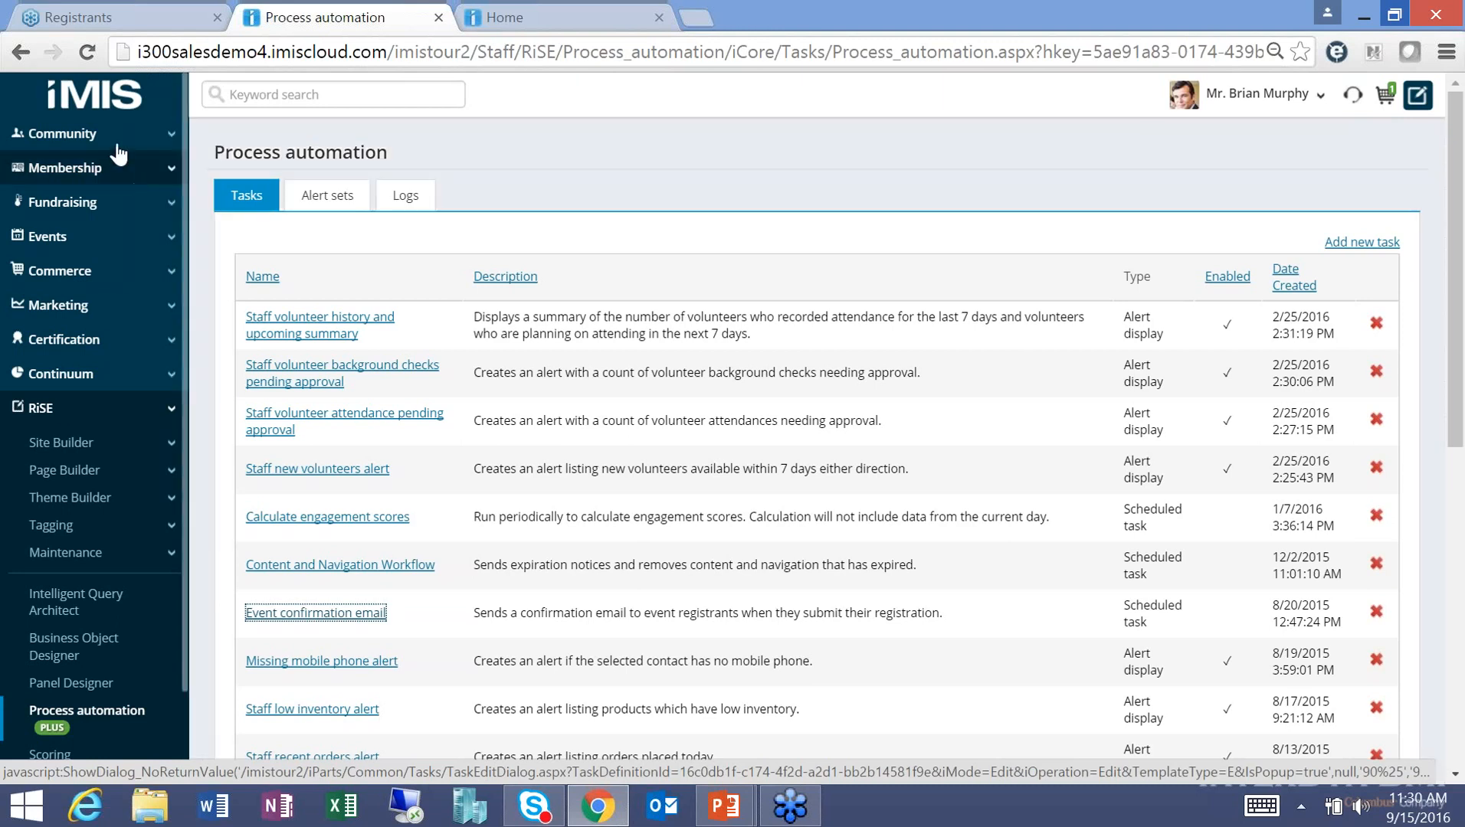
{"action": "left_click", "coordinate": [115, 144]}
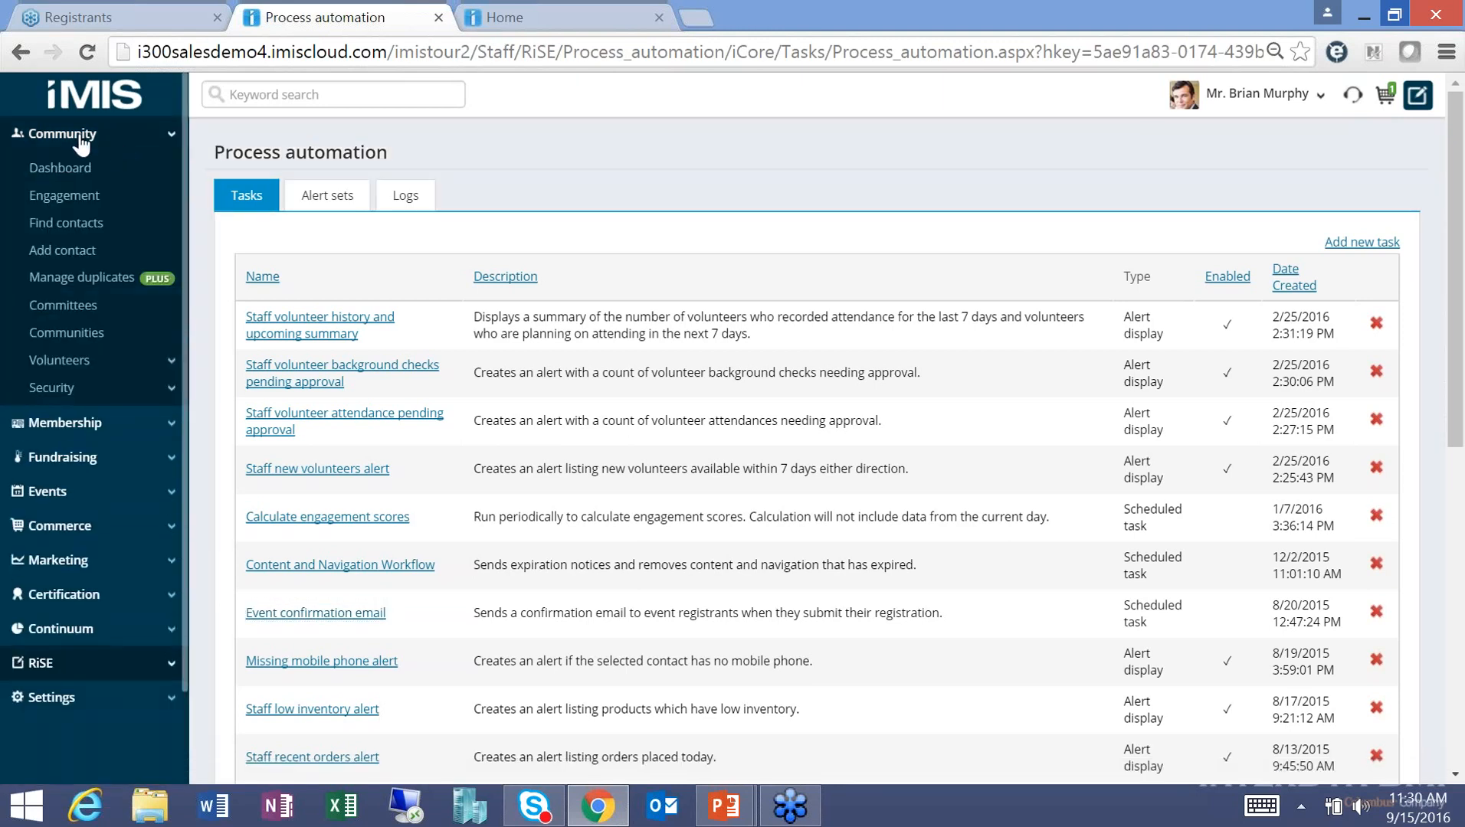
Keyword-search the contact's name and review their account page: engagement score 99, Regular Member, West Chapter.
{"action": "left_click", "coordinate": [68, 228]}
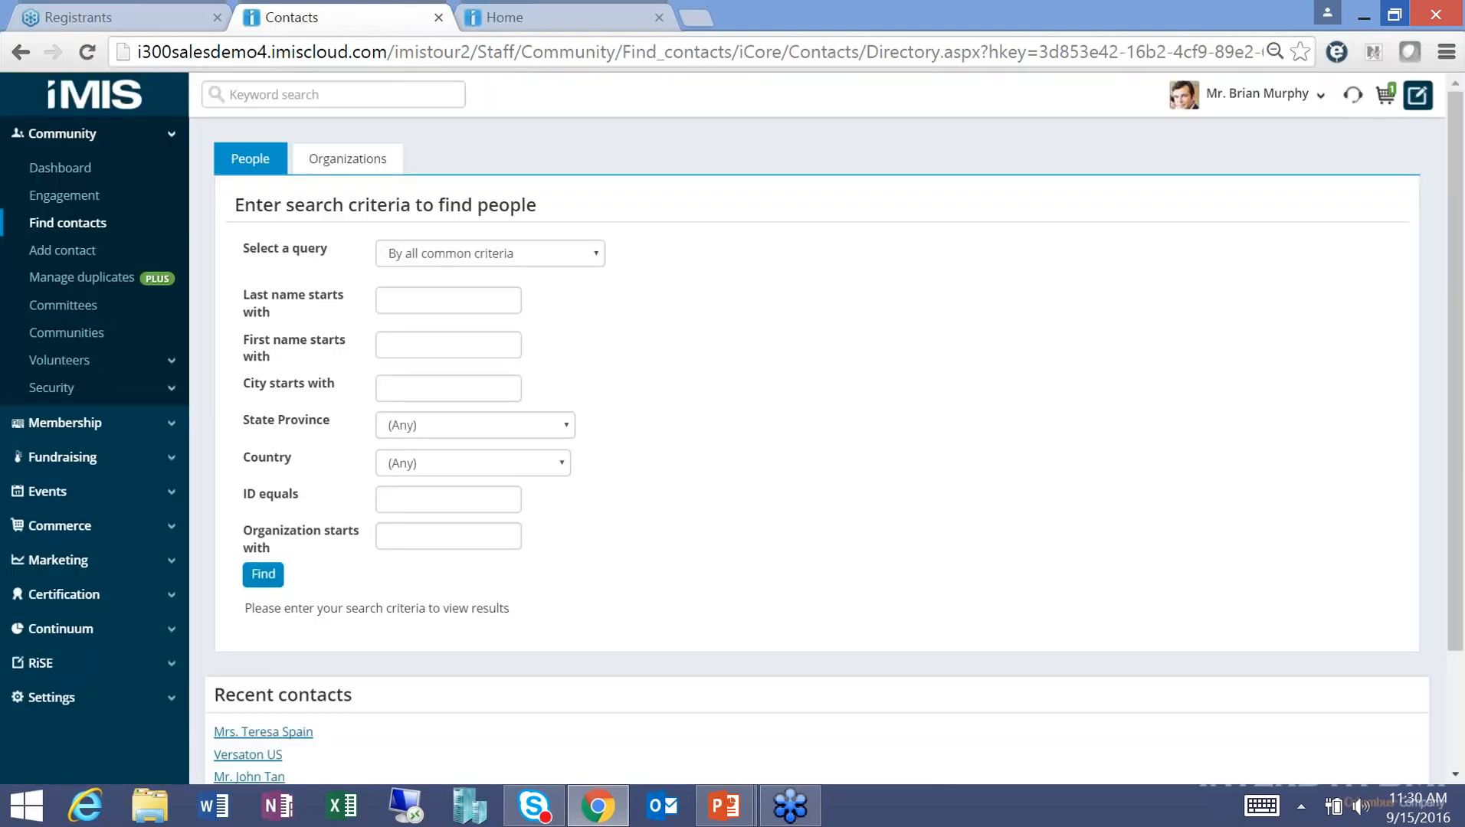
{"action": "left_click", "coordinate": [291, 95]}
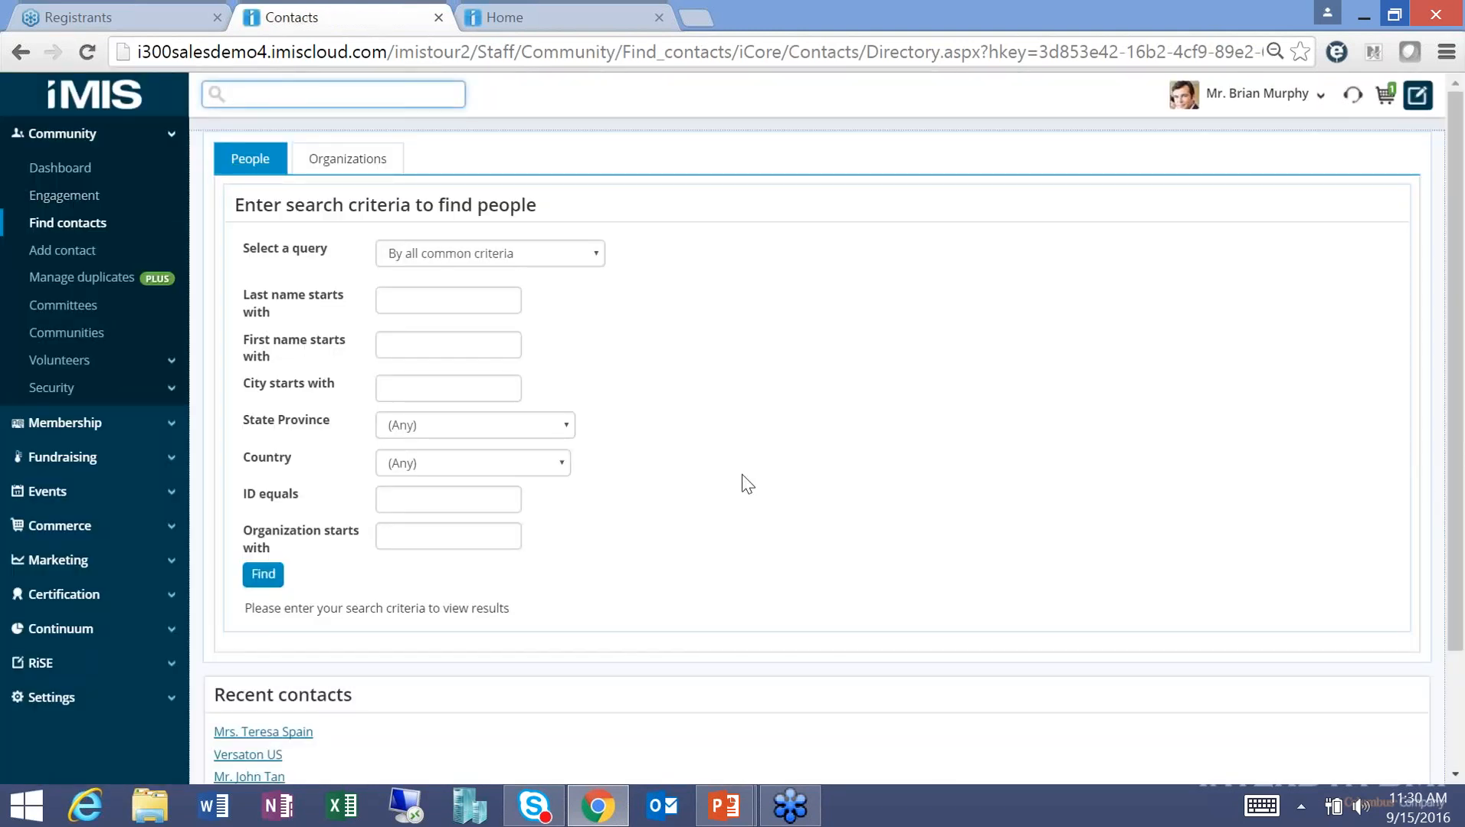
{"action": "key", "text": "Return"}
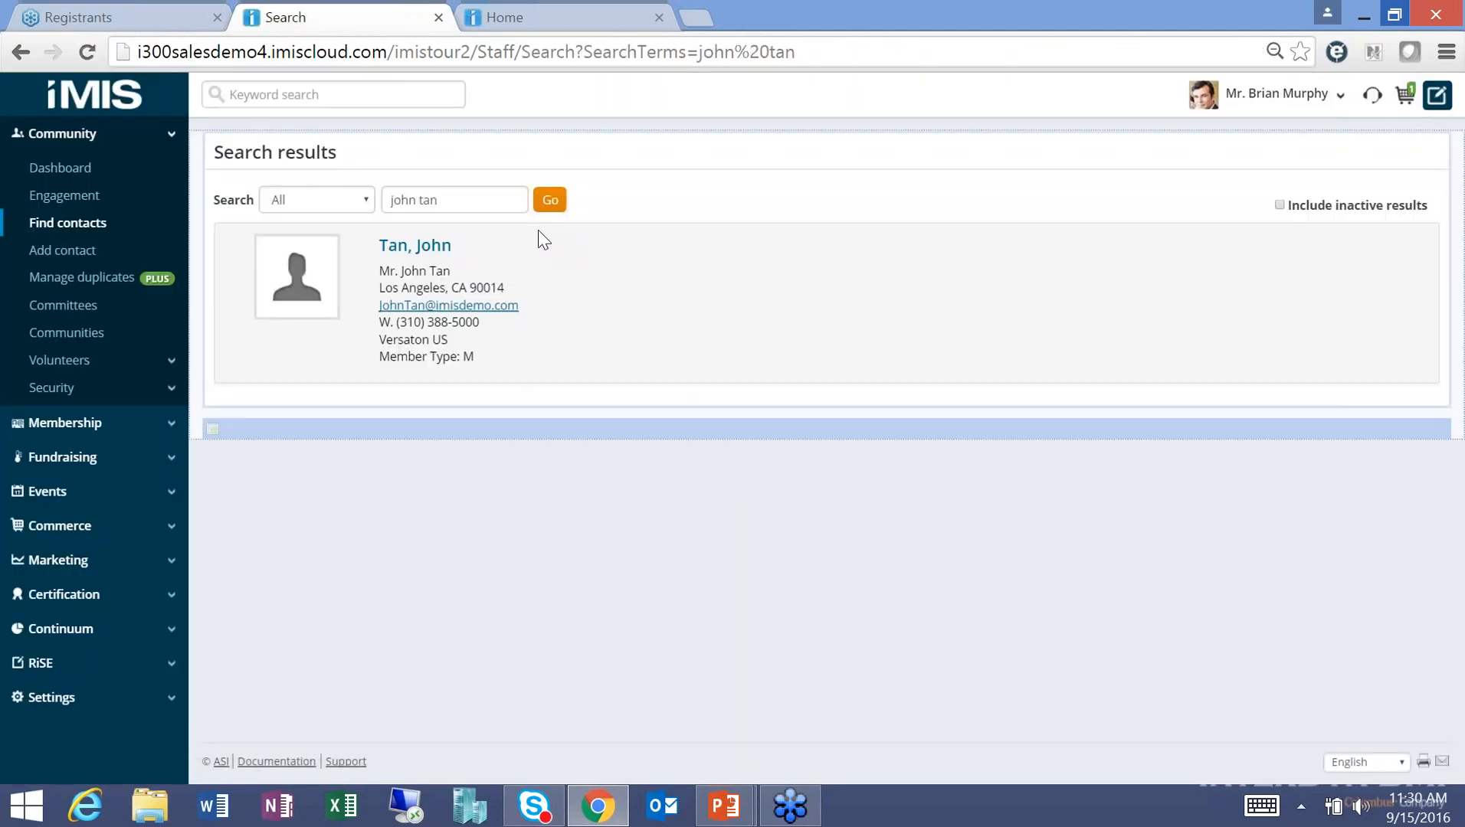
{"action": "left_click", "coordinate": [427, 246]}
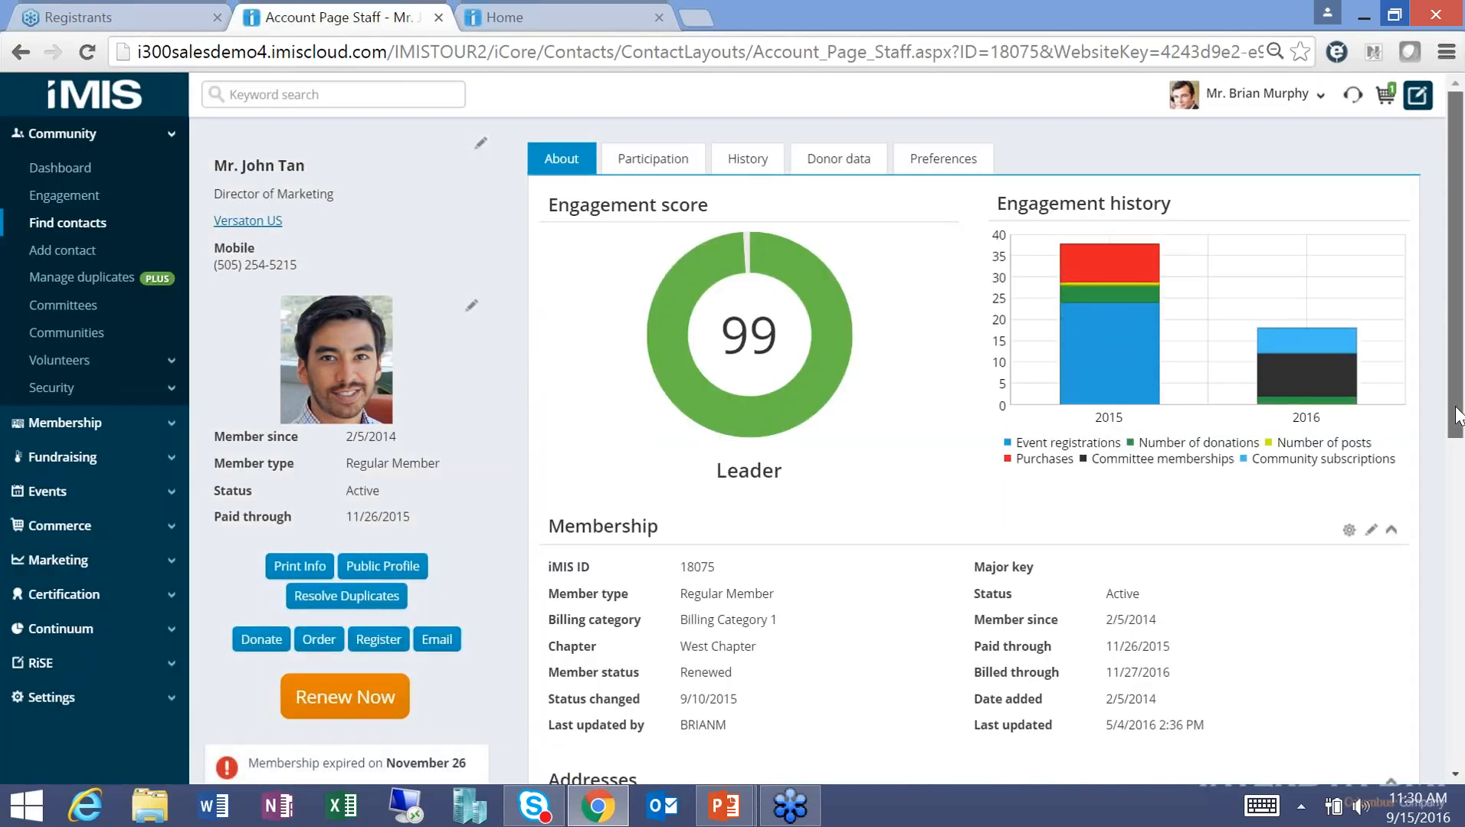
{"action": "left_click_drag", "start_coordinate": [1458, 416], "coordinate": [1461, 548]}
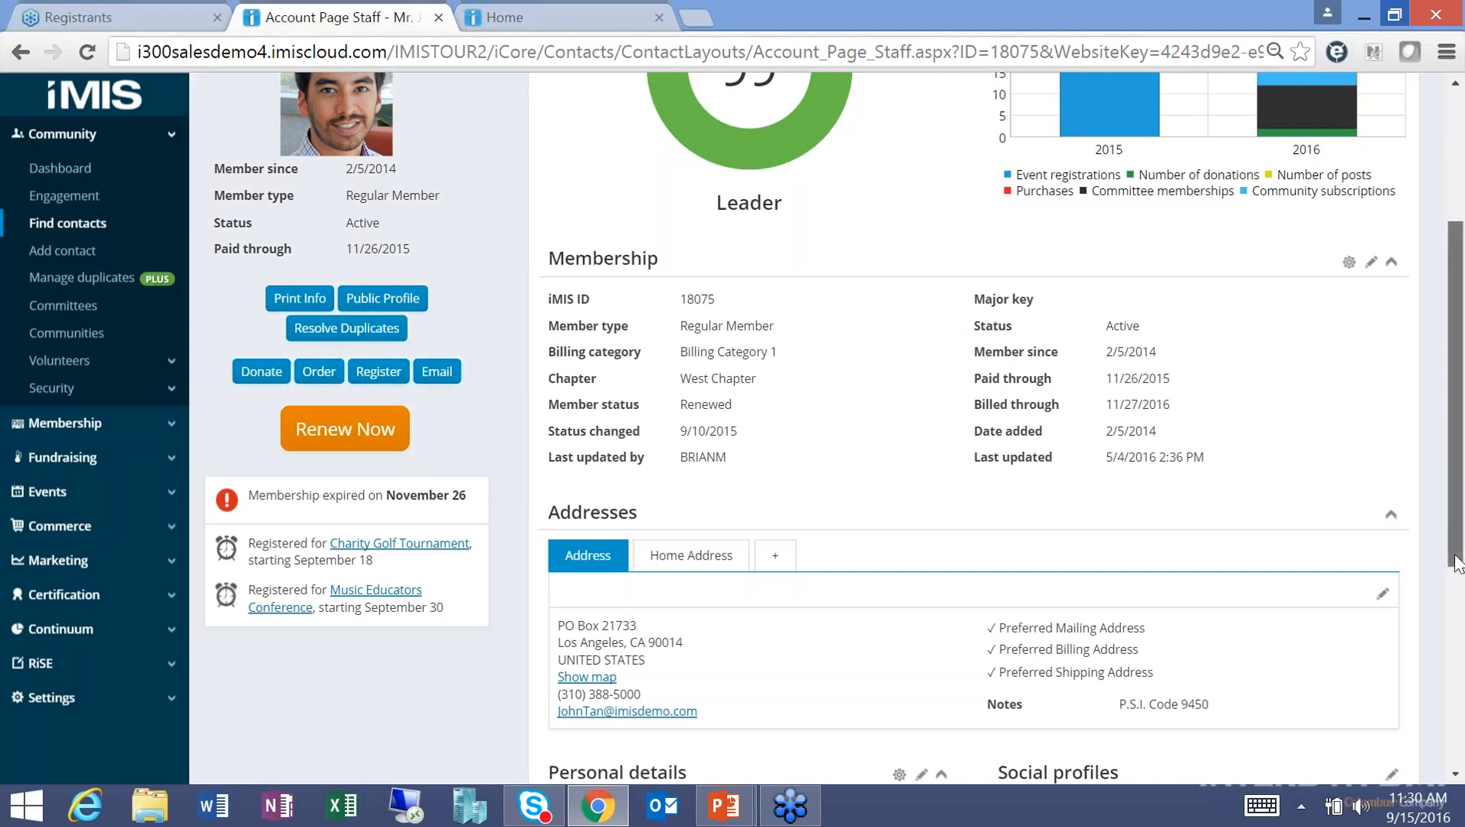
{"action": "left_click_drag", "start_coordinate": [1455, 556], "coordinate": [1455, 426]}
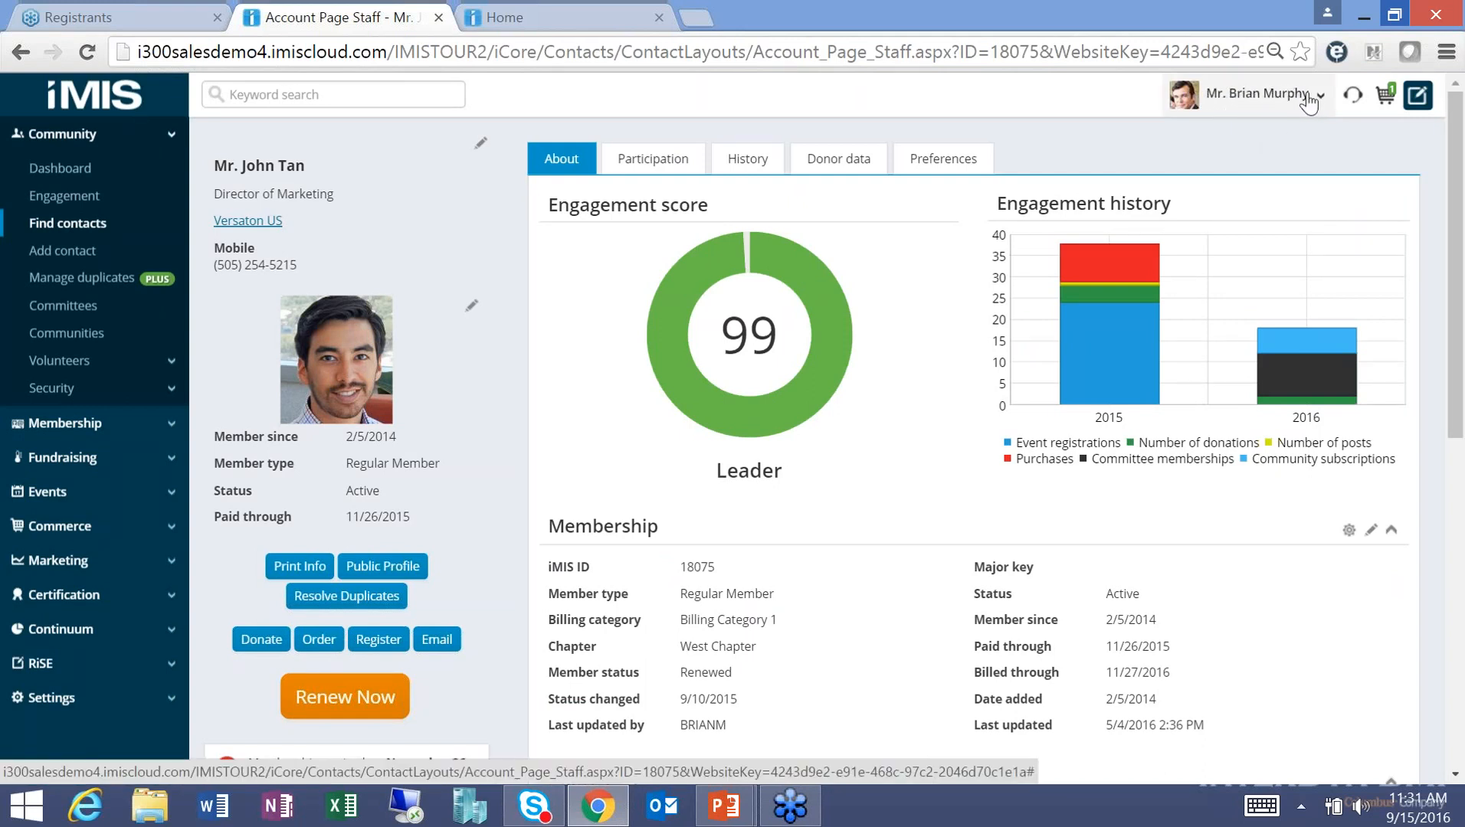
Find the member by last name, act on their behalf, and confirm it in the user menu.
{"action": "left_click", "coordinate": [1354, 97]}
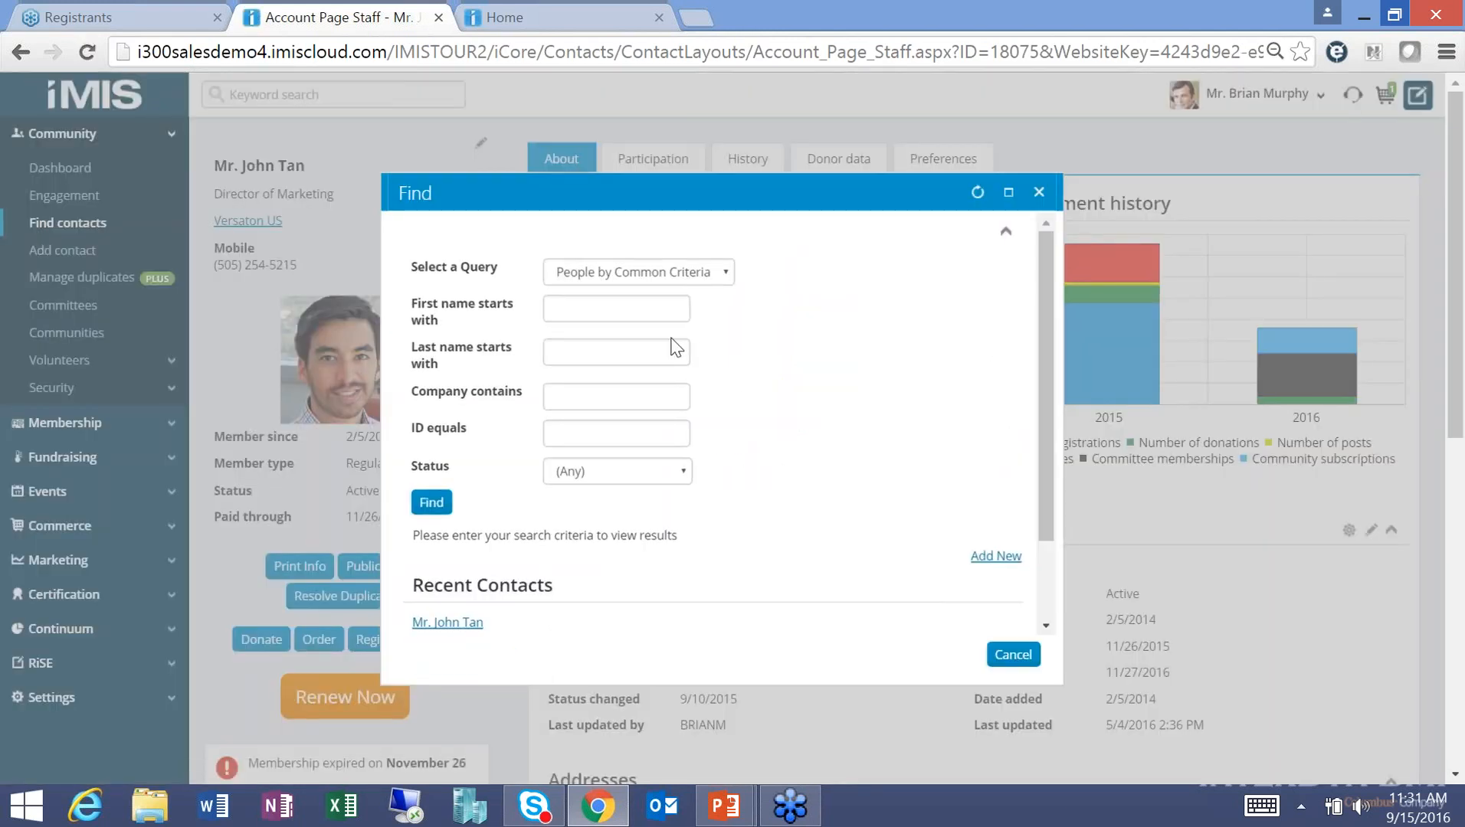
{"action": "left_click", "coordinate": [617, 360]}
{"action": "type", "text": "spain"}
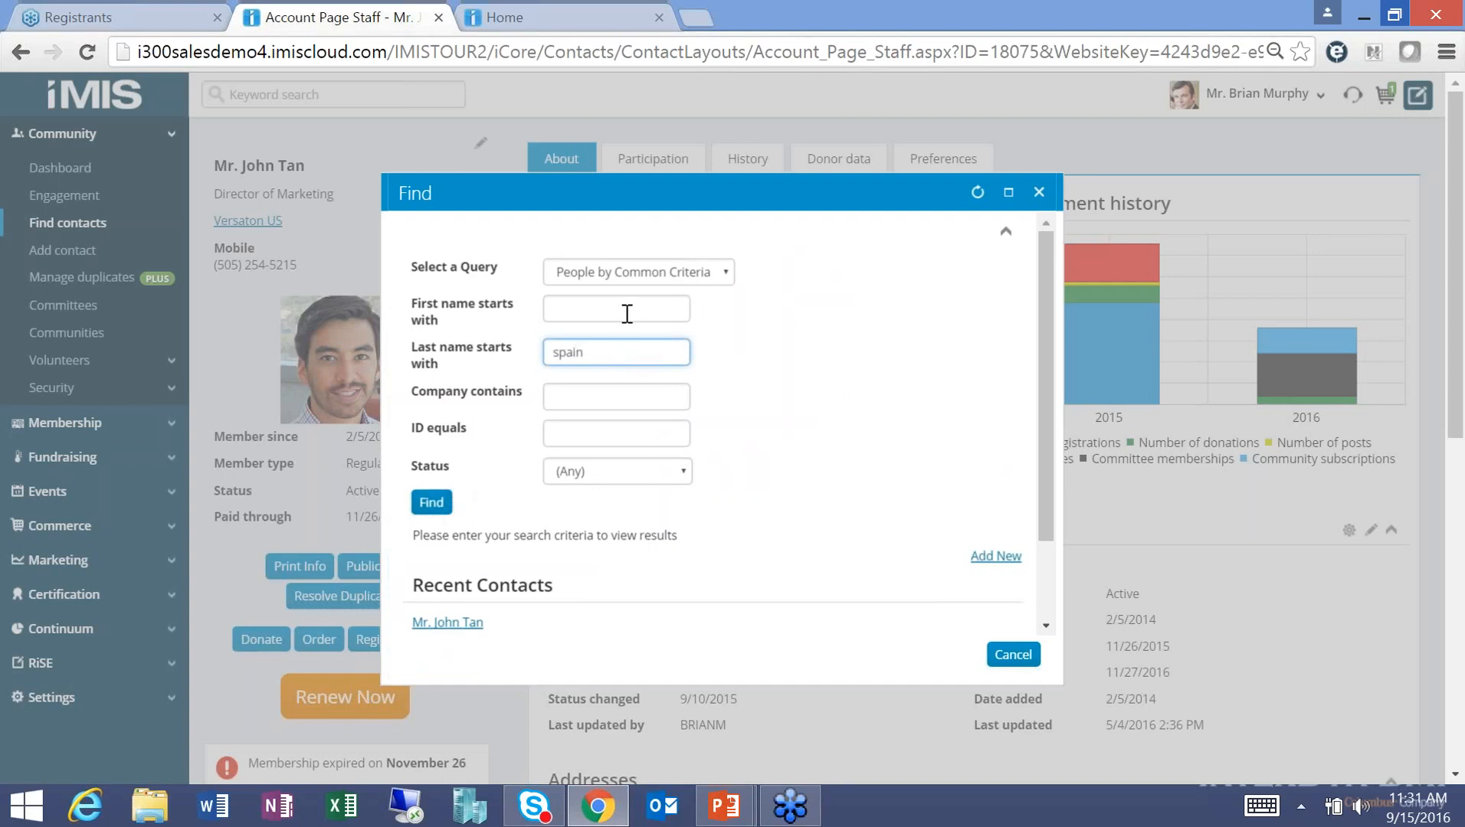
{"action": "left_click", "coordinate": [630, 279]}
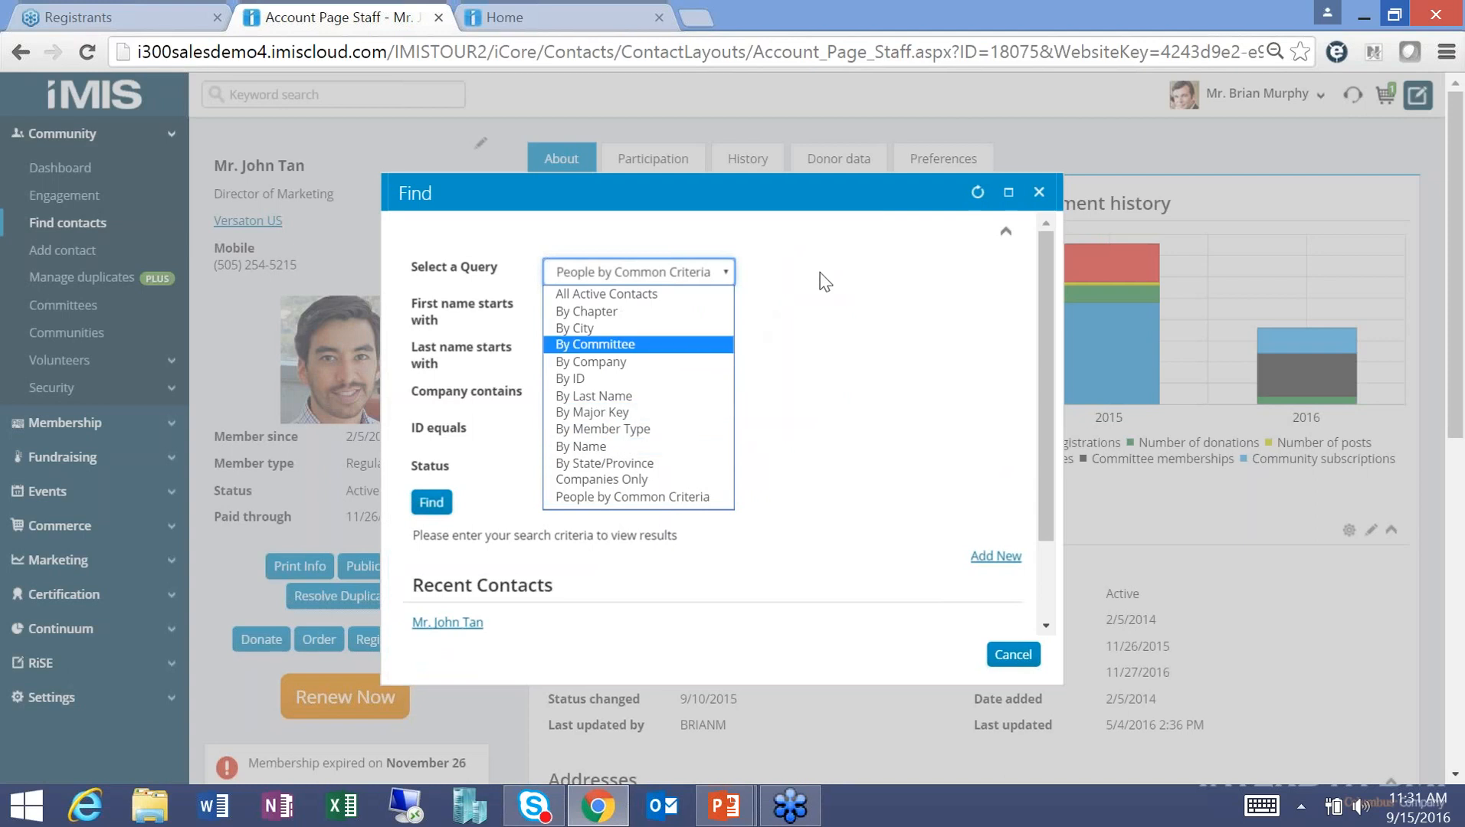
{"action": "left_click", "coordinate": [820, 276]}
{"action": "left_click", "coordinate": [434, 505]}
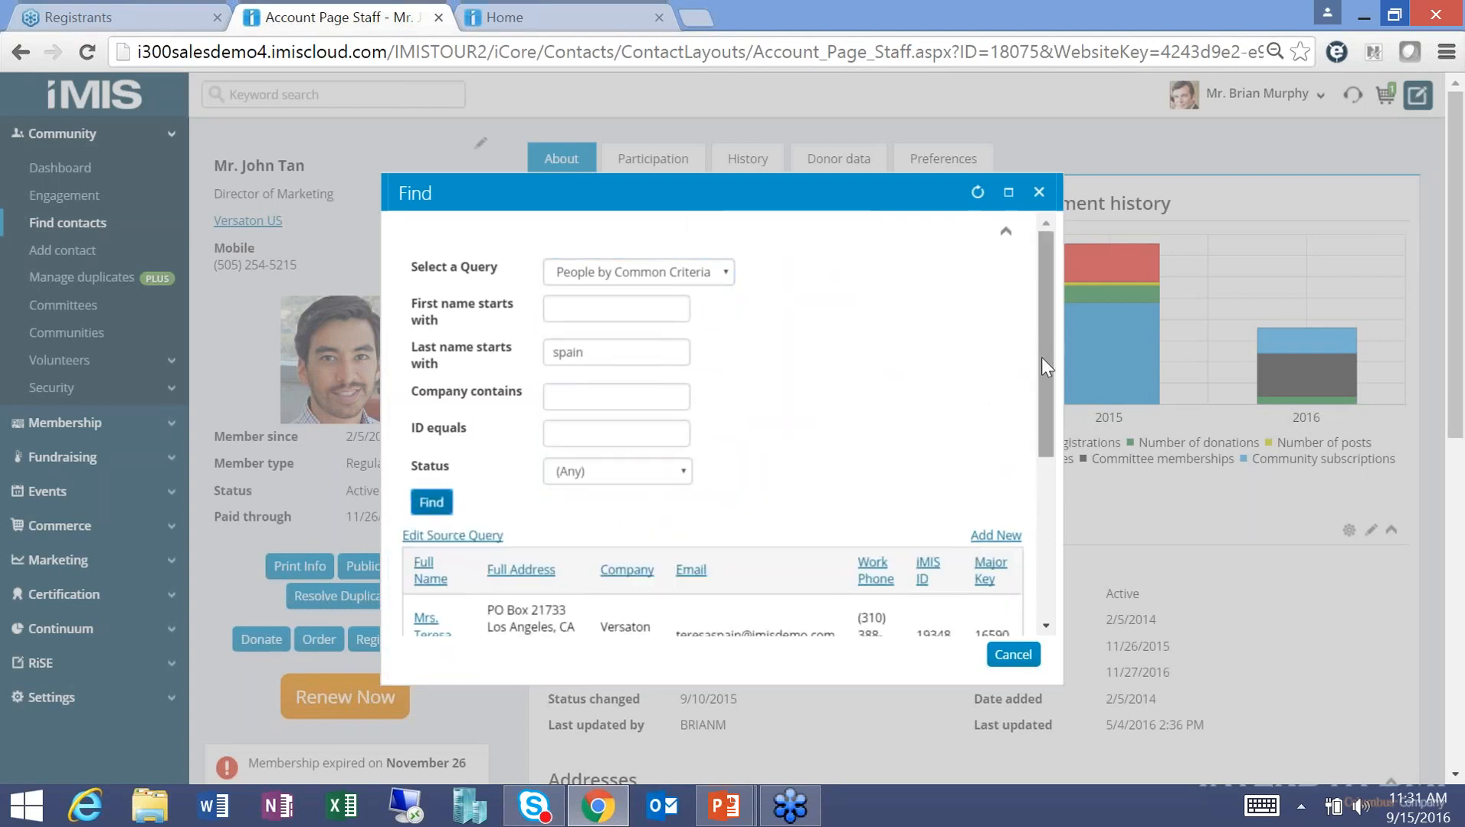
{"action": "scroll", "coordinate": [1041, 357], "scroll_direction": "down", "scroll_amount": 2}
{"action": "left_click", "coordinate": [427, 514]}
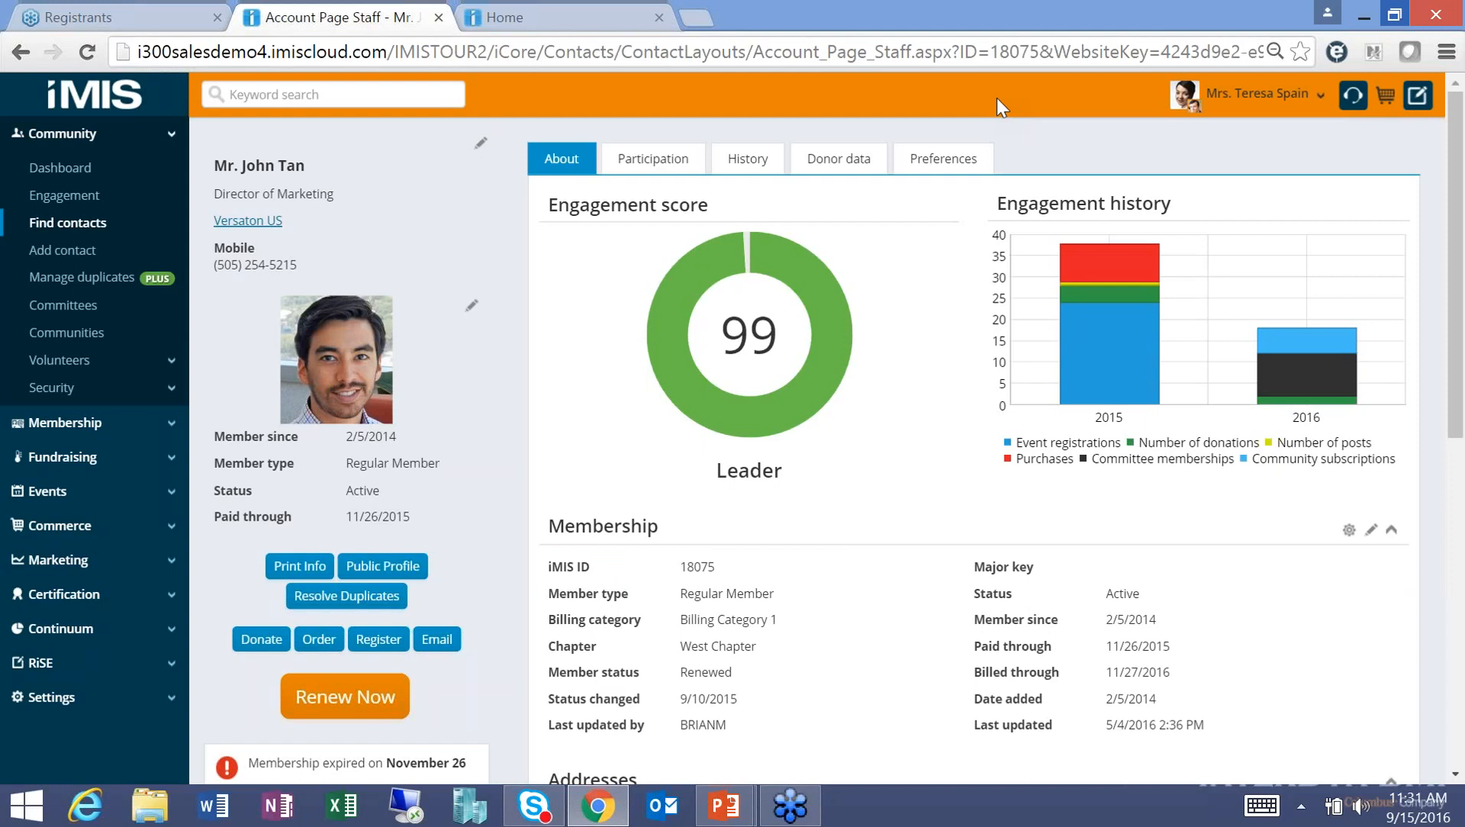
{"action": "left_click", "coordinate": [1257, 93]}
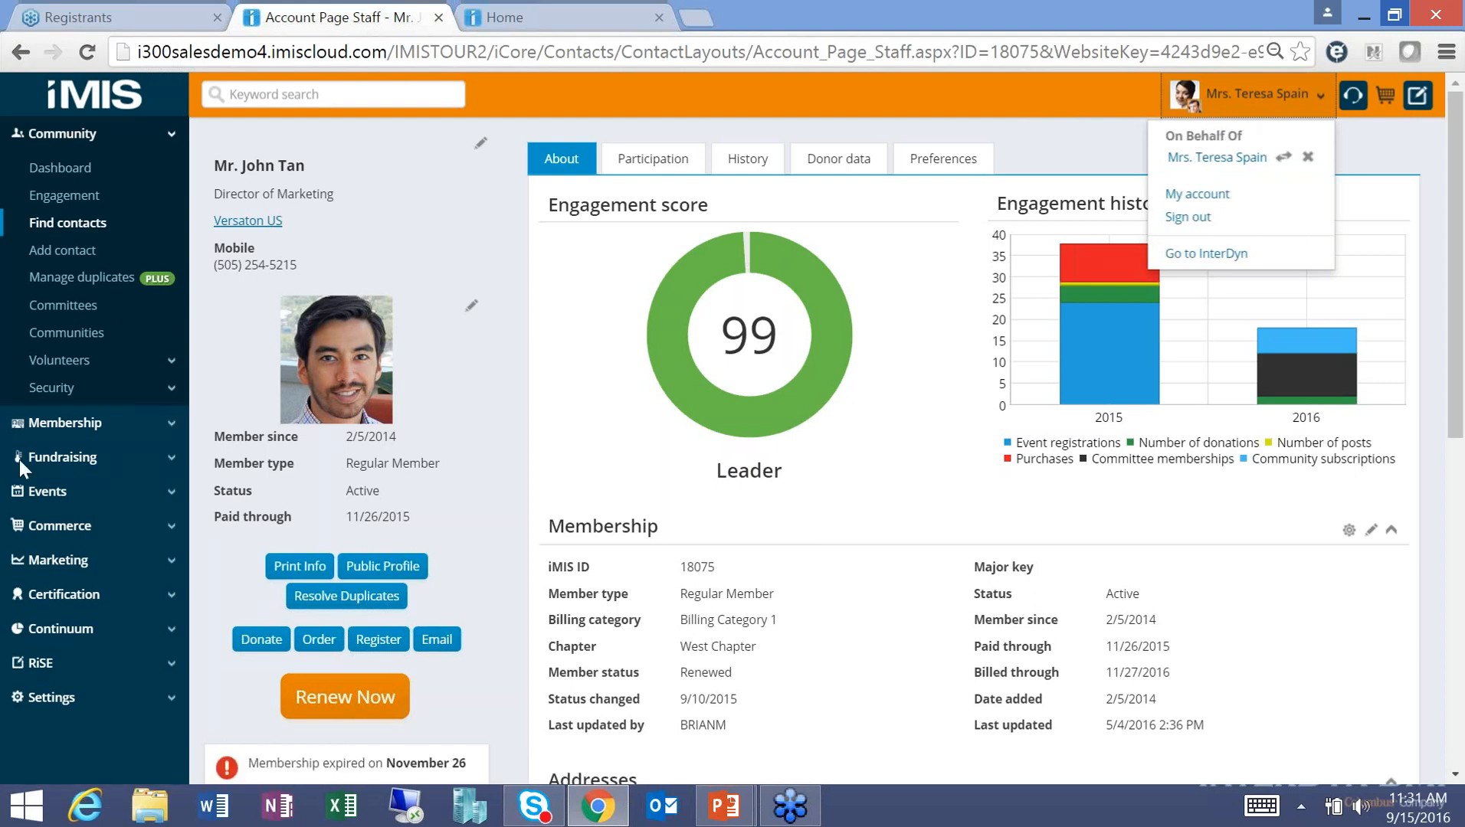
Search events for 'annual' and open the Annual Conference event page.
{"action": "left_click", "coordinate": [42, 490]}
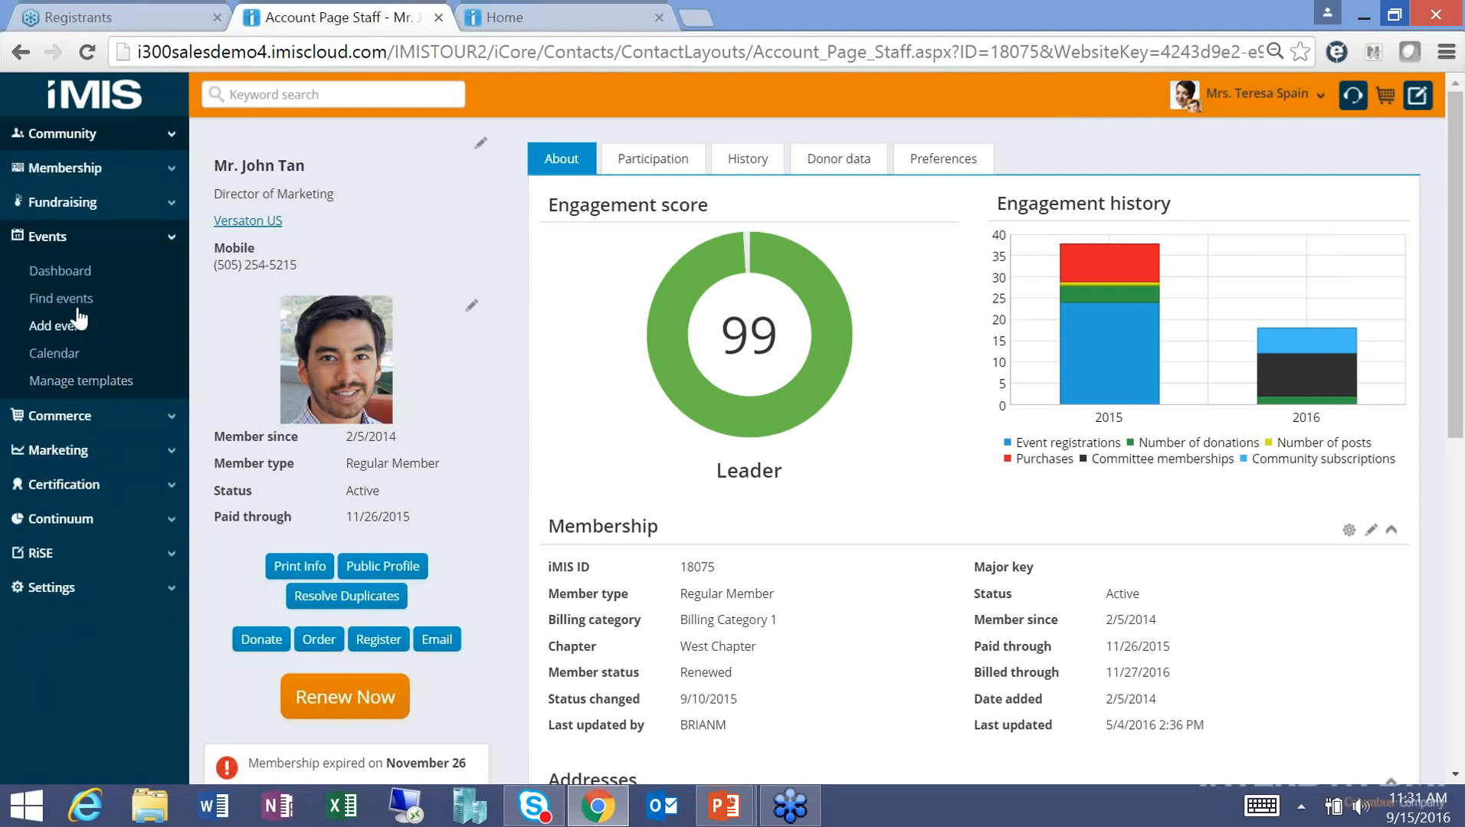
{"action": "left_click", "coordinate": [61, 298]}
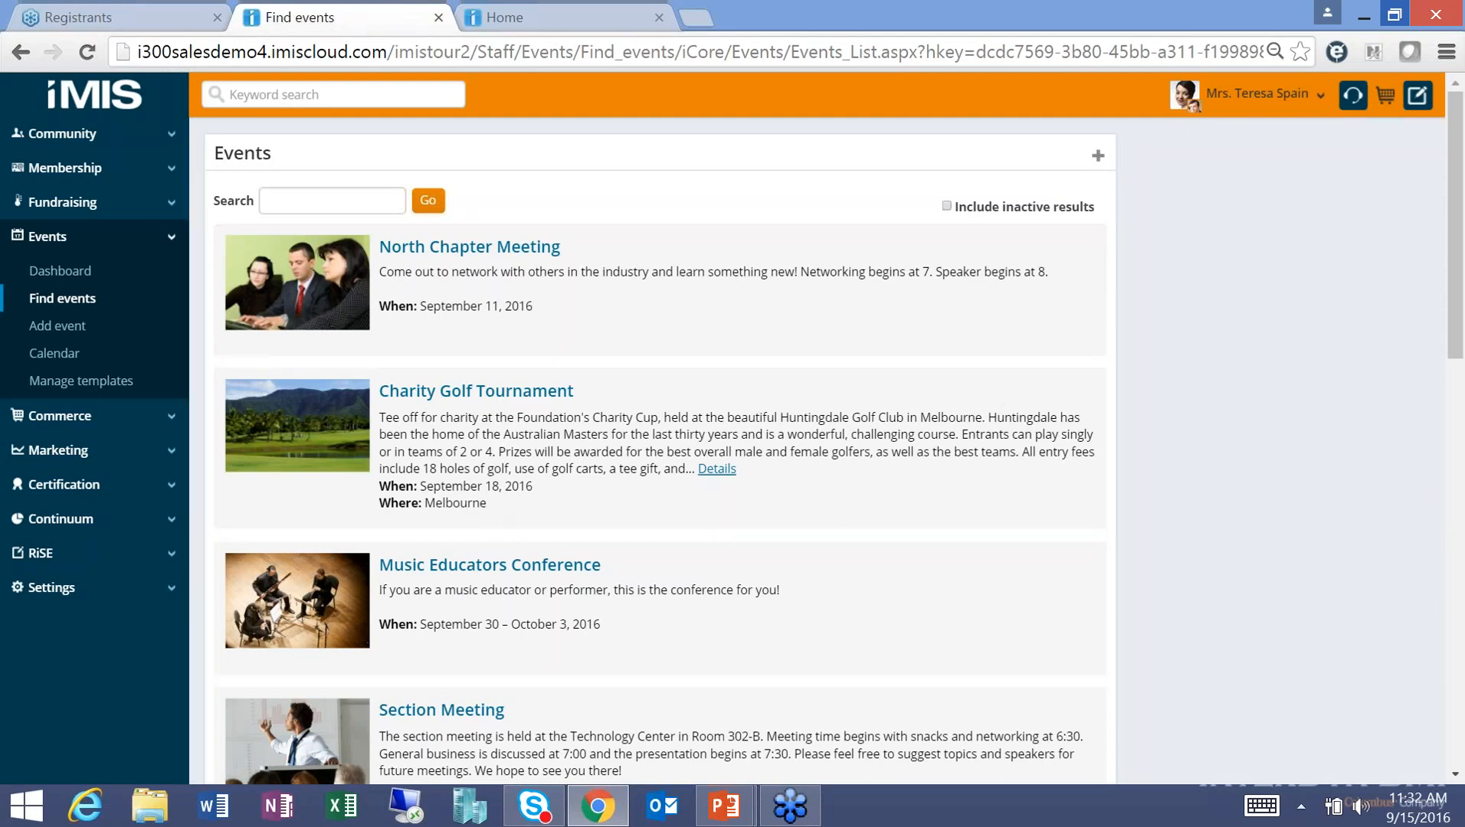
{"action": "left_click", "coordinate": [348, 203]}
{"action": "type", "text": "annual"}
{"action": "key", "text": "Return"}
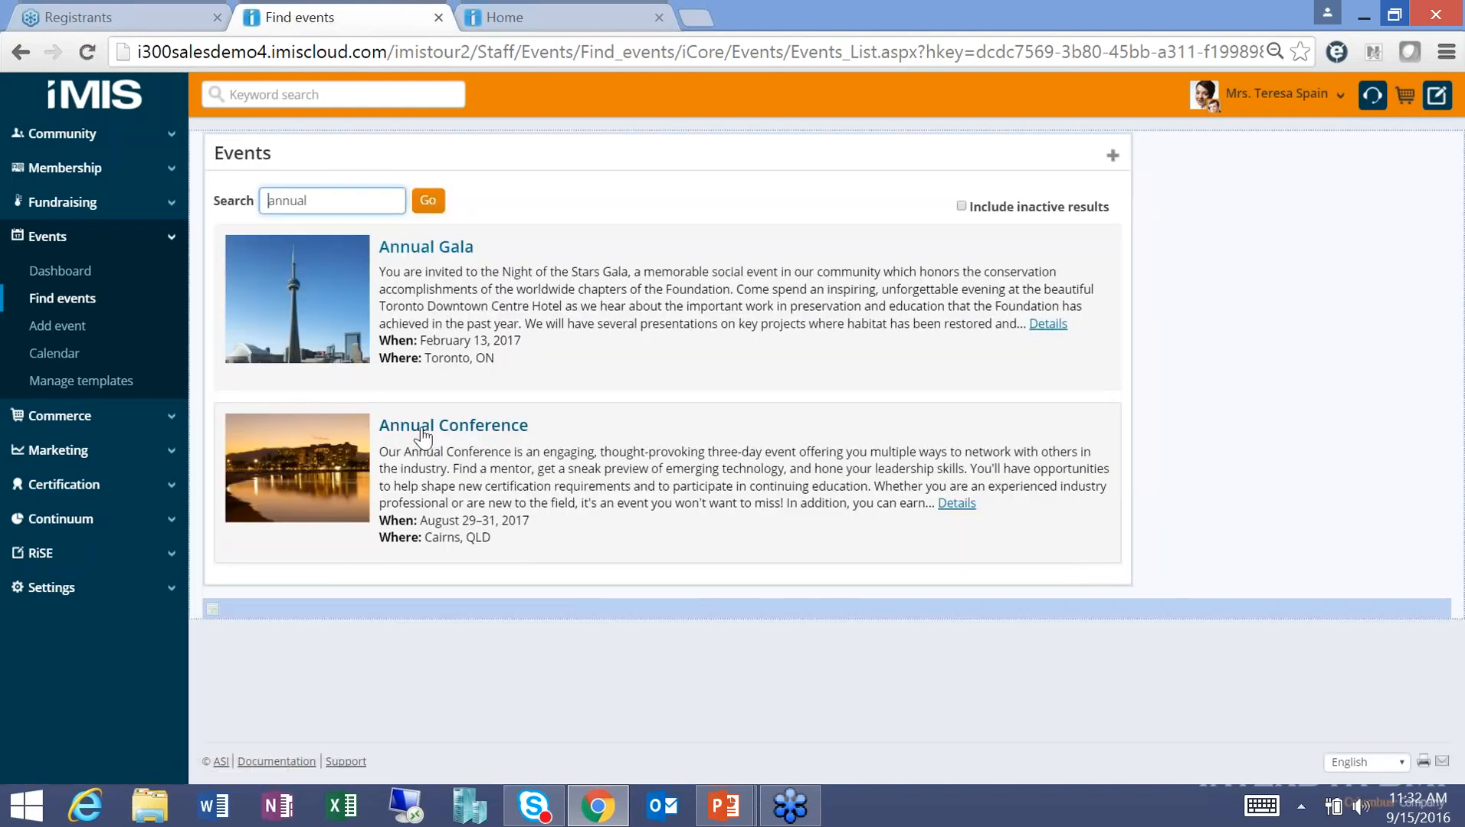
{"action": "left_click", "coordinate": [453, 425]}
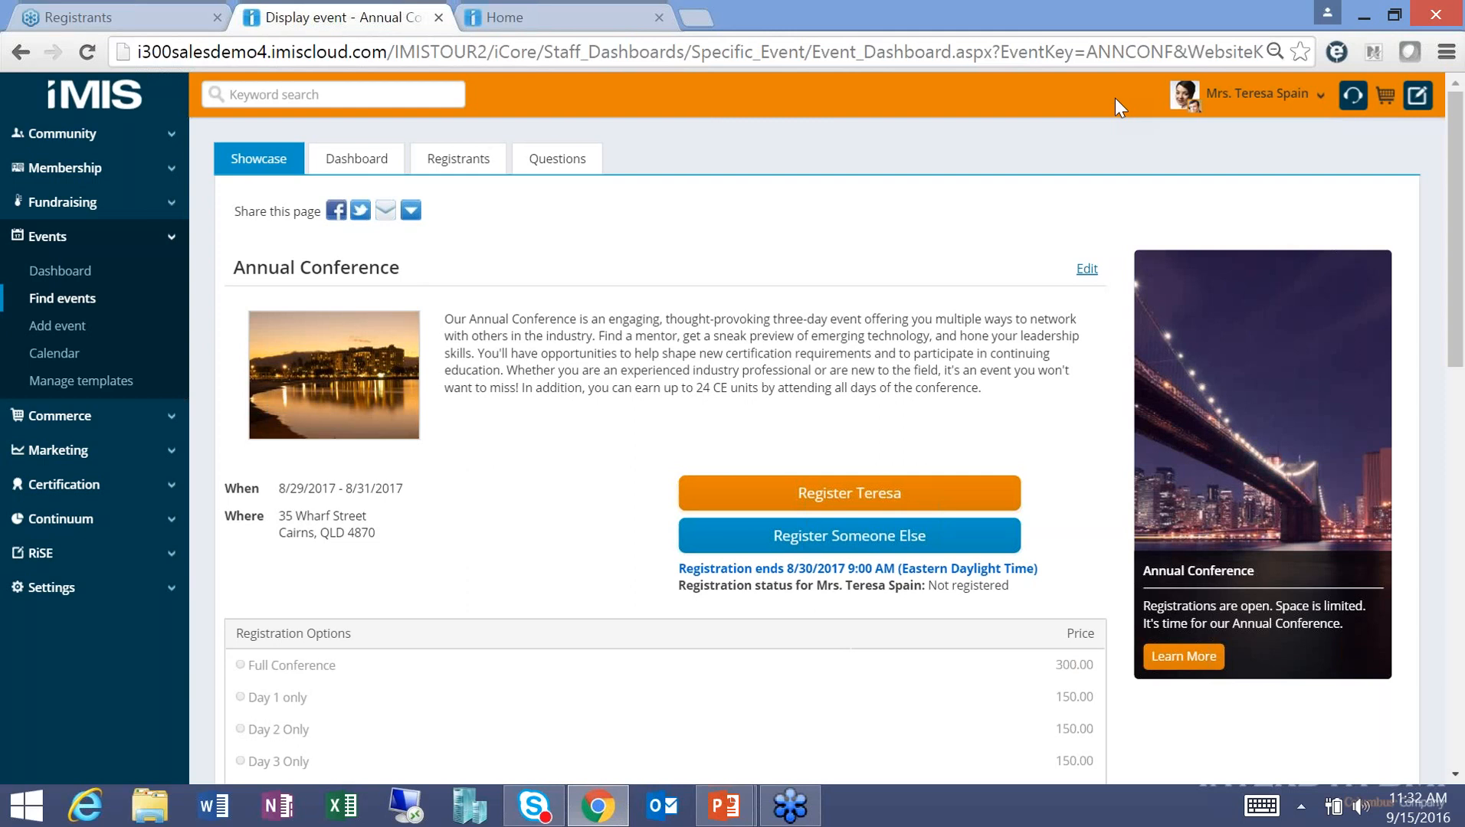
Sign out of the staff site, show the public Home page, and return to the slide show.
{"action": "left_click", "coordinate": [1317, 95]}
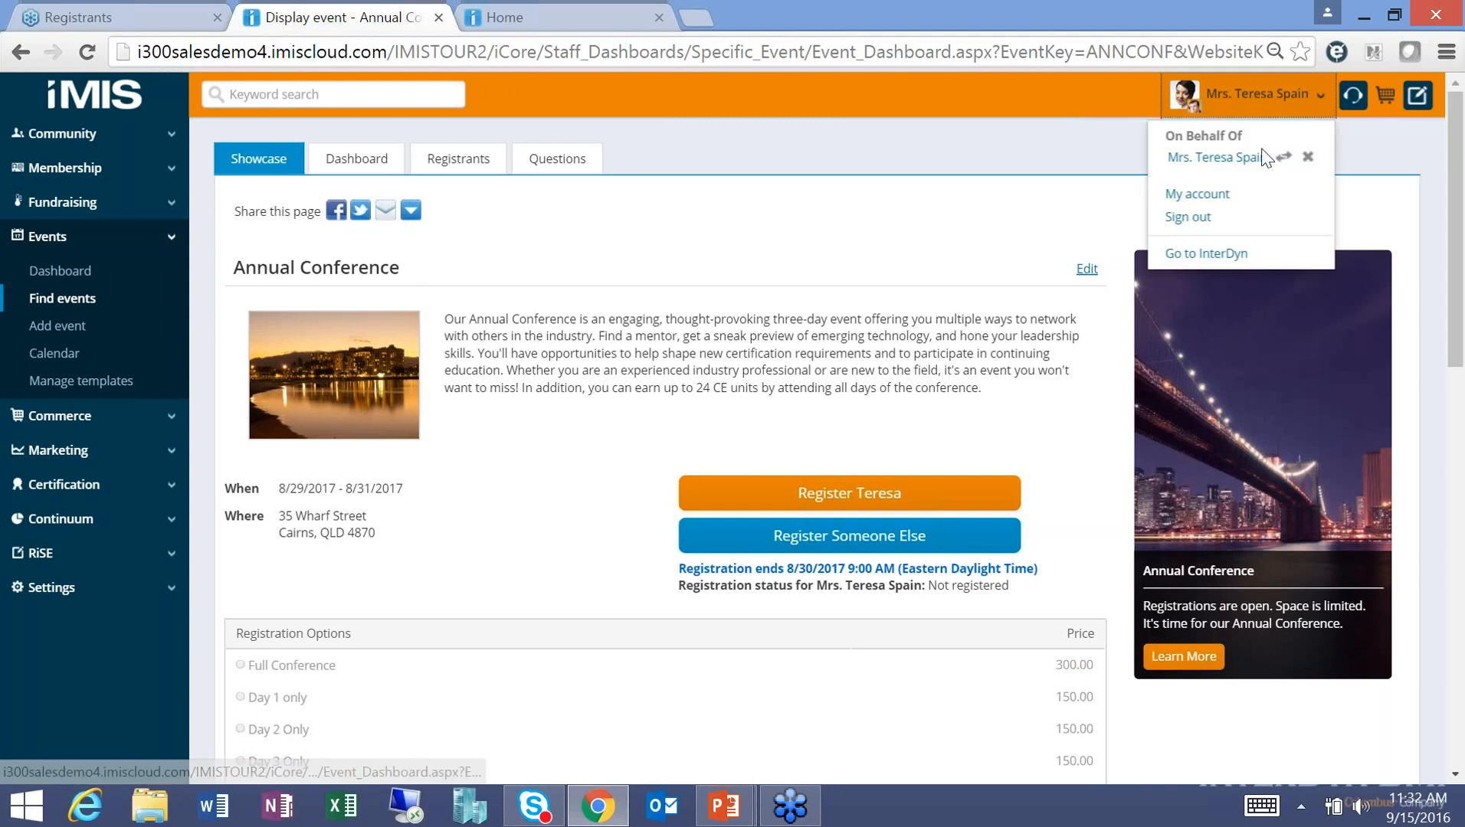
{"action": "left_click", "coordinate": [1191, 219]}
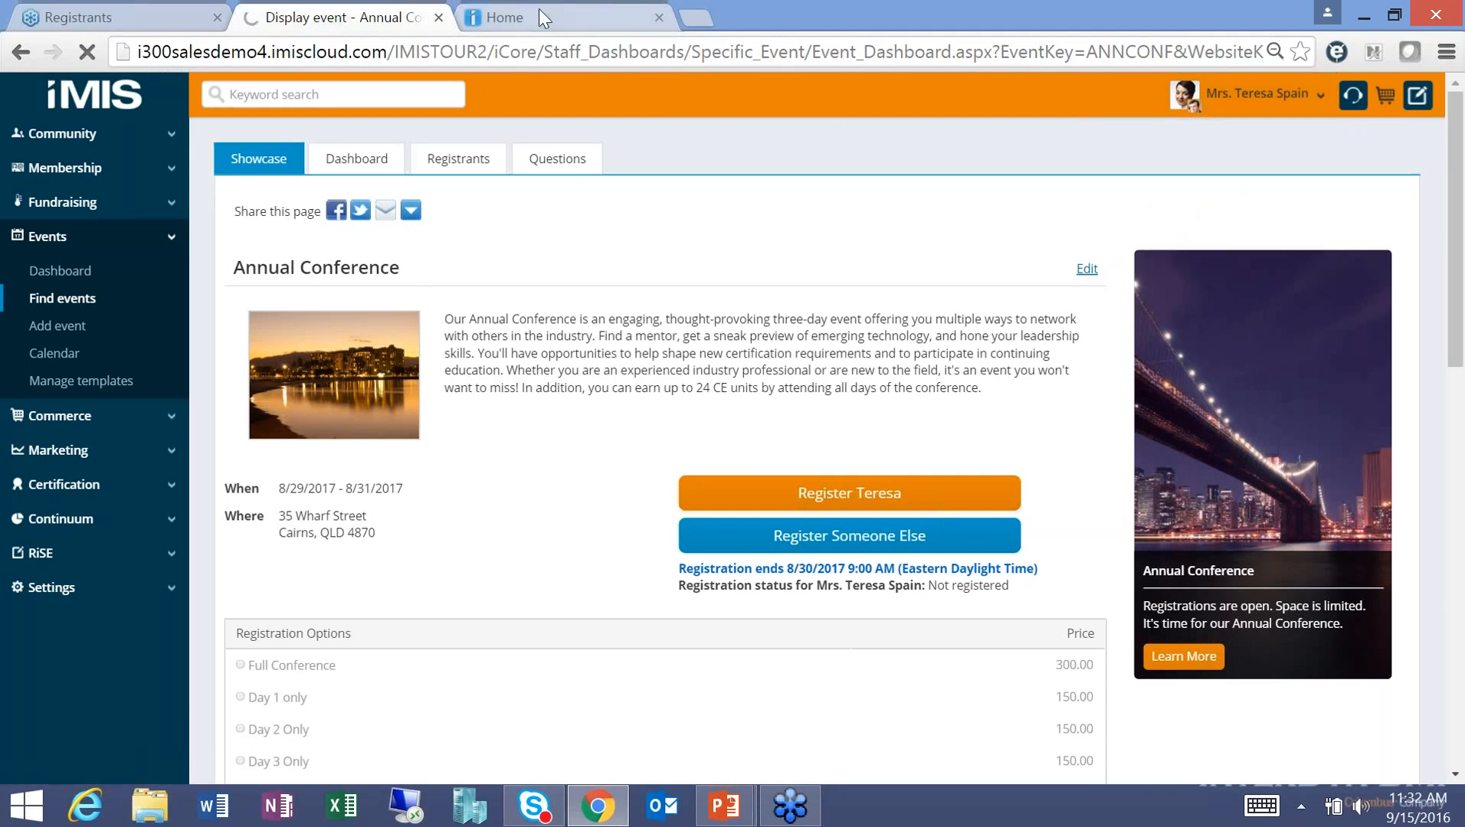
{"action": "left_click", "coordinate": [539, 15]}
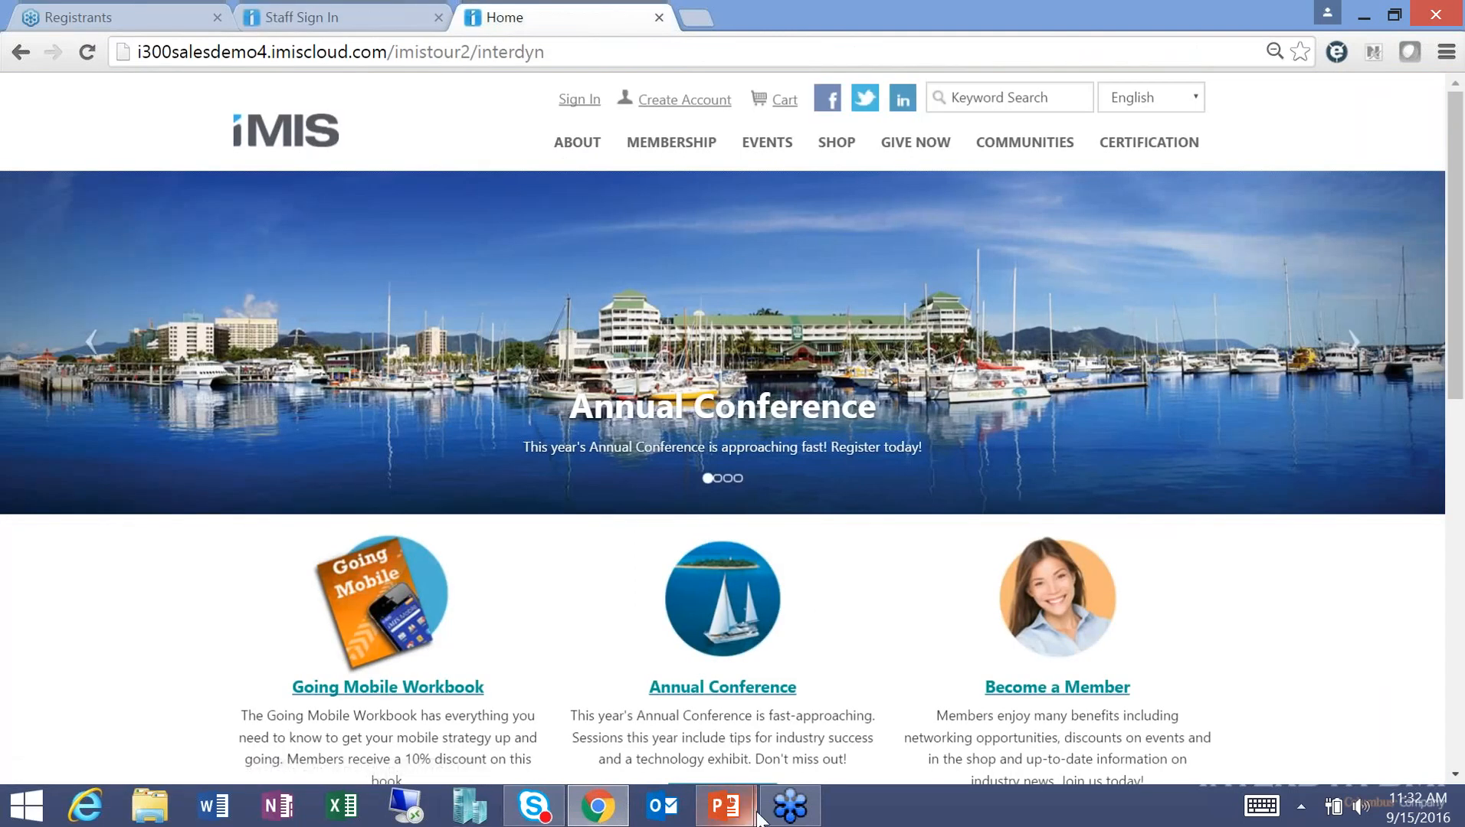
{"action": "mouse_move", "coordinate": [724, 806]}
{"action": "left_click", "coordinate": [774, 737]}
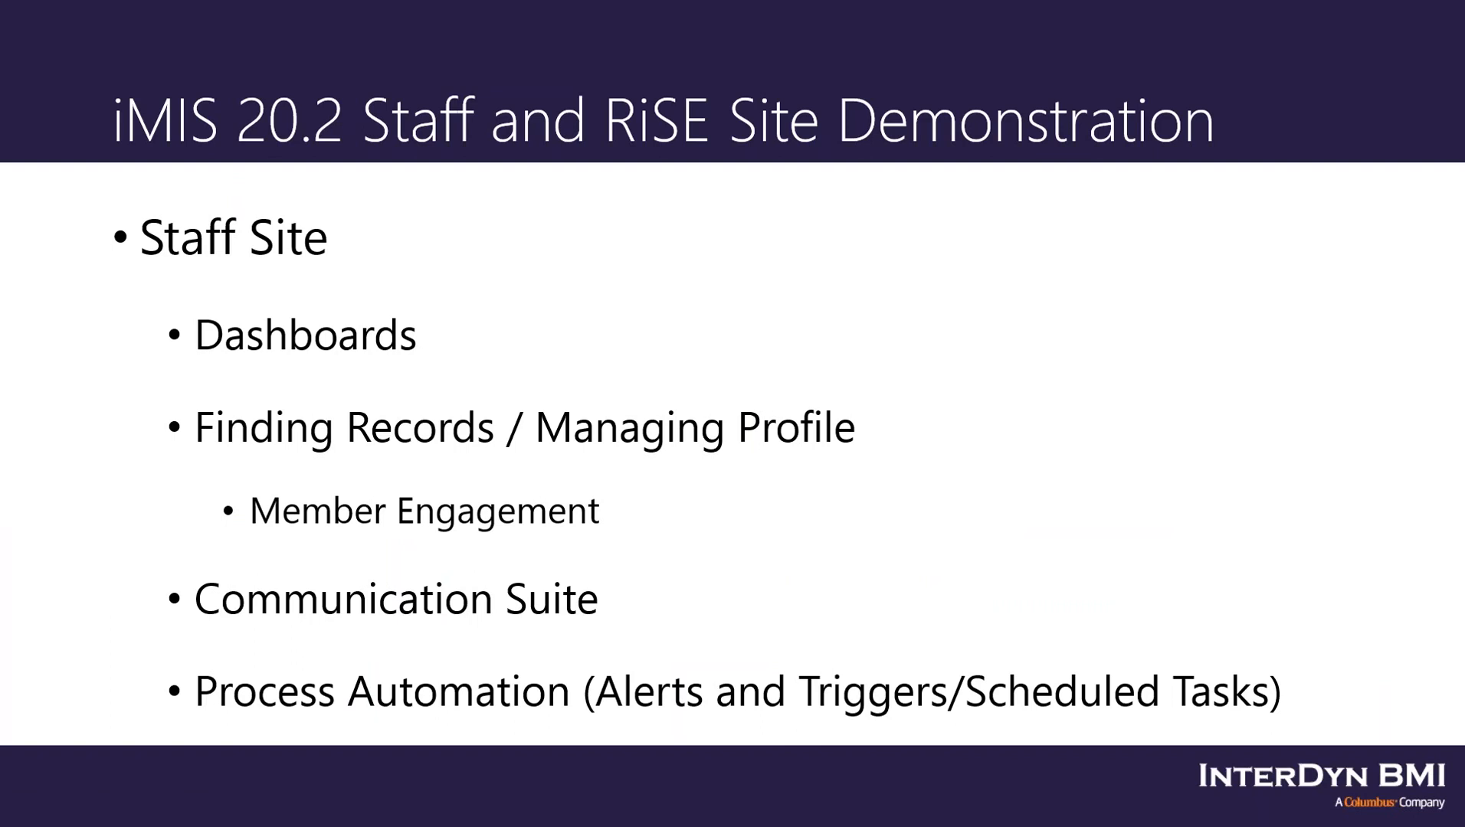
Advance the slide show to the RiSE (public site) slide.
{"action": "left_click", "coordinate": [508, 285]}
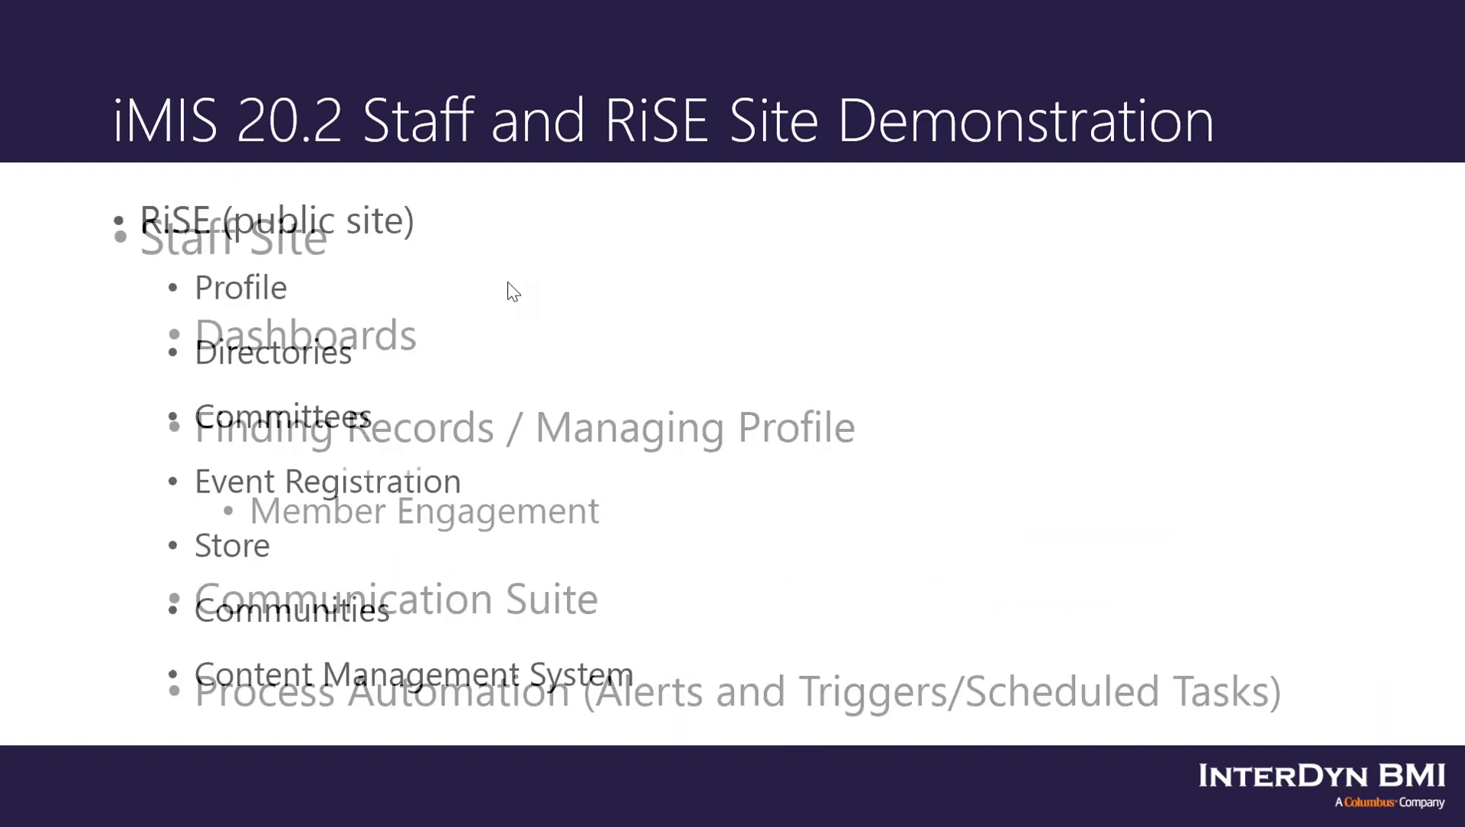
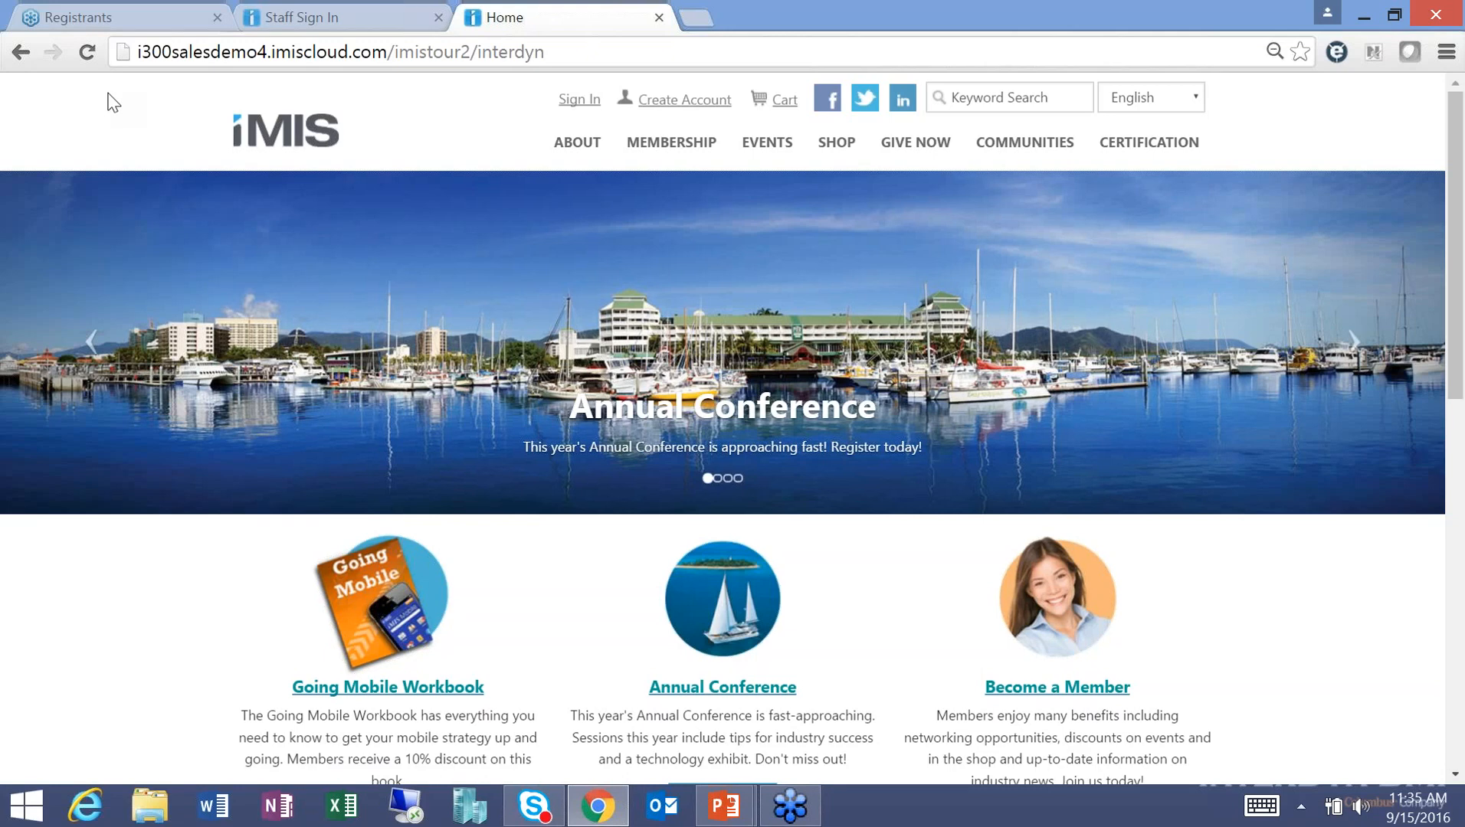
{"action": "left_click", "coordinate": [695, 23]}
{"action": "type", "text": "ww.mass"}
{"action": "key", "text": "BackSpace"}
{"action": "key", "text": "BackSpace"}
{"action": "key", "text": "BackSpace"}
{"action": "key", "text": "BackSpace"}
{"action": "key", "text": "BackSpace"}
{"action": "type", "text": "w.mass"}
{"action": "key", "text": "Return"}
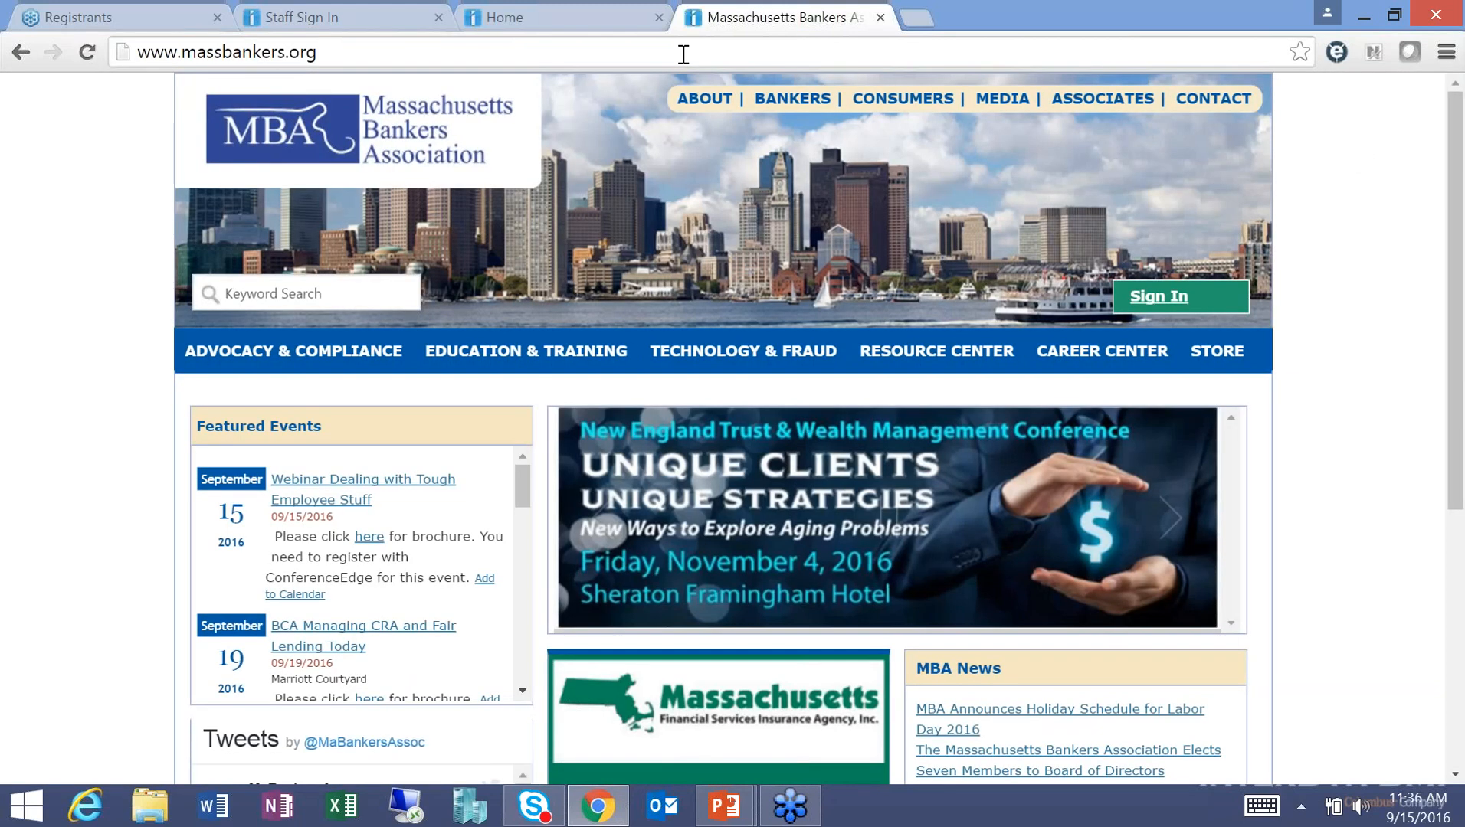
Go to the American Inns of Court home page at home.innsofcourt.org, then return to the iMIS tab.
{"action": "left_click", "coordinate": [562, 54]}
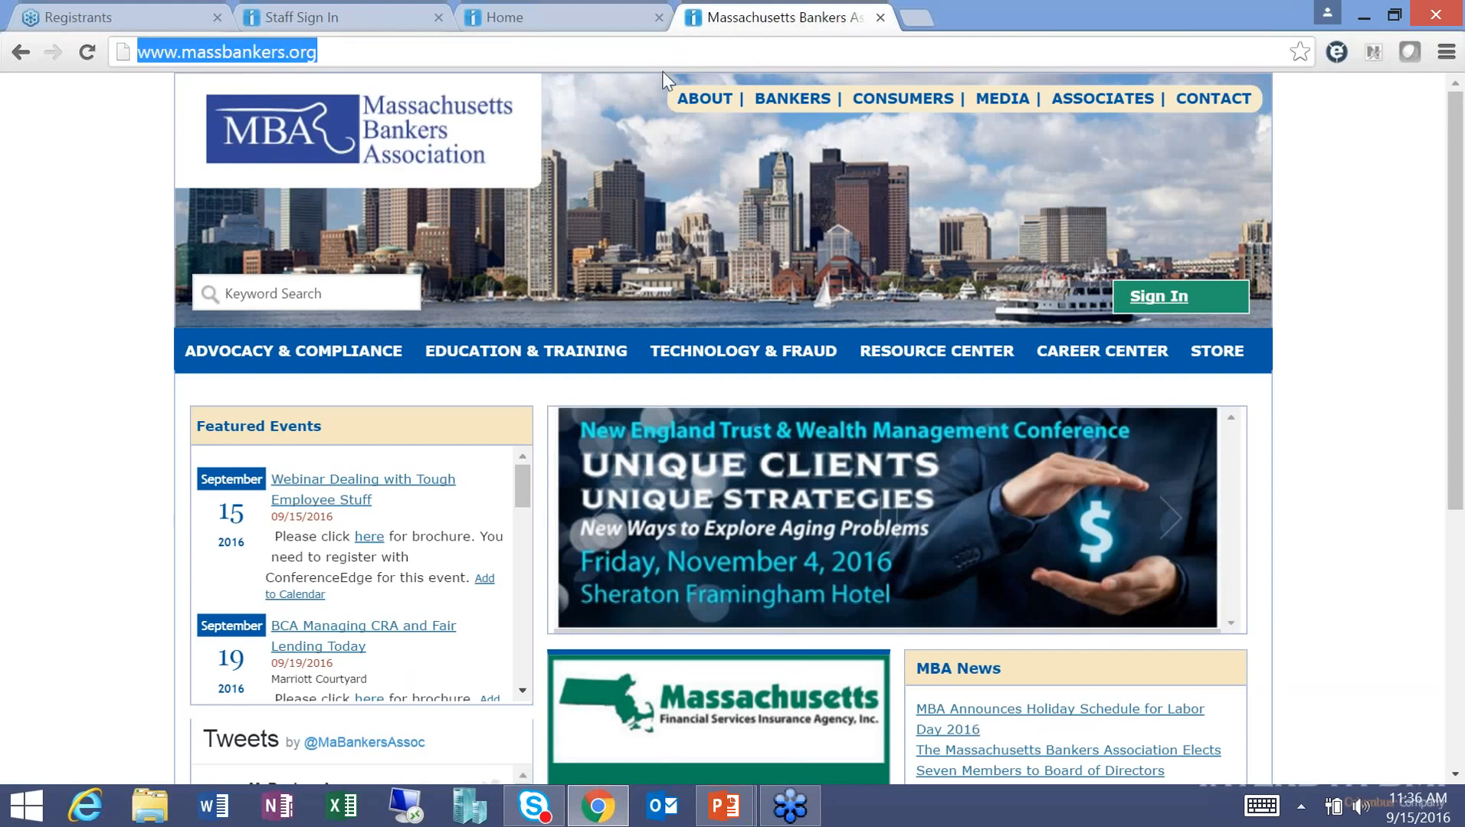
{"action": "type", "text": "home"}
{"action": "key", "text": "Return"}
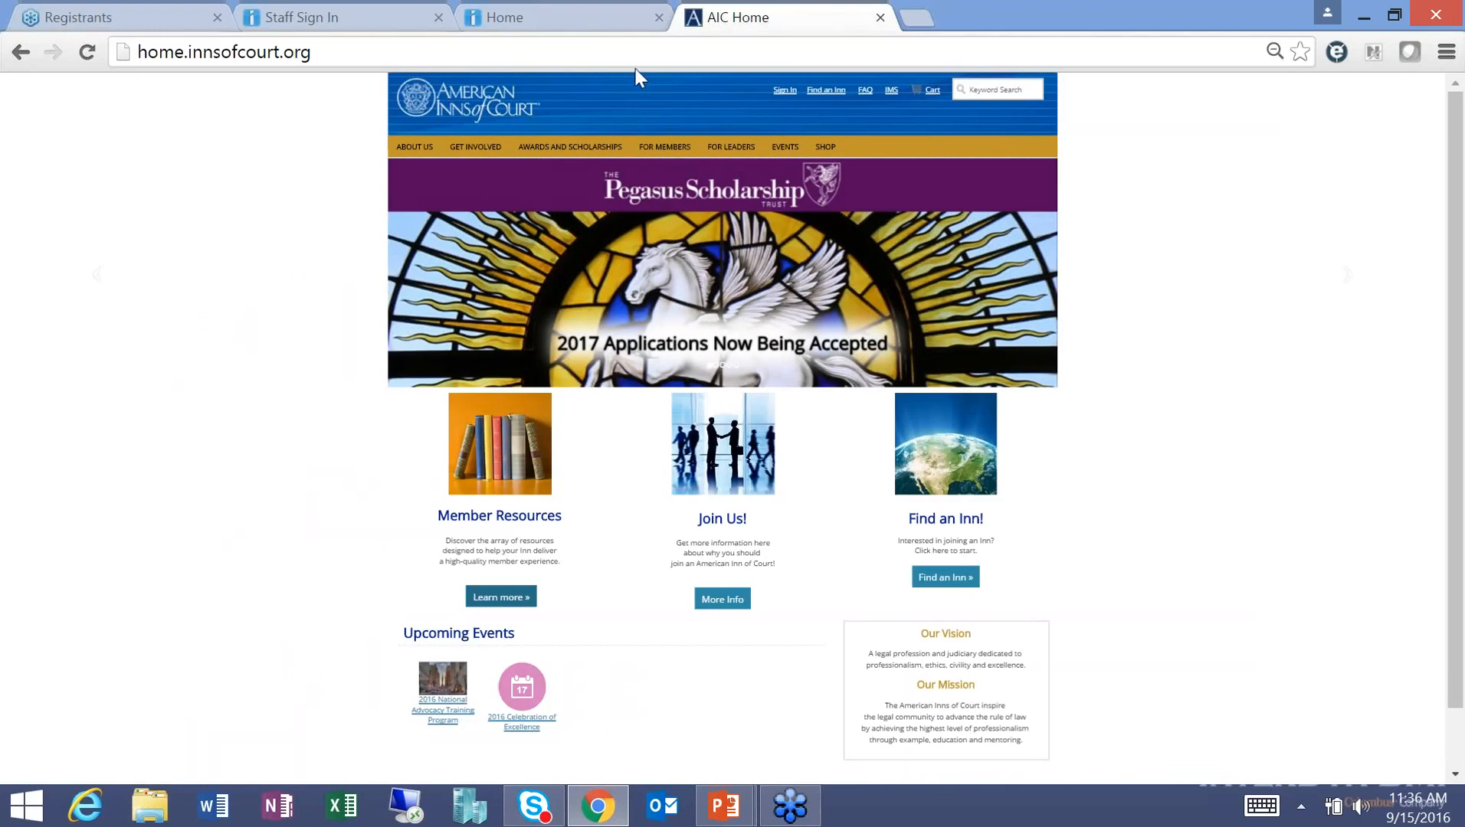
{"action": "left_click", "coordinate": [582, 21]}
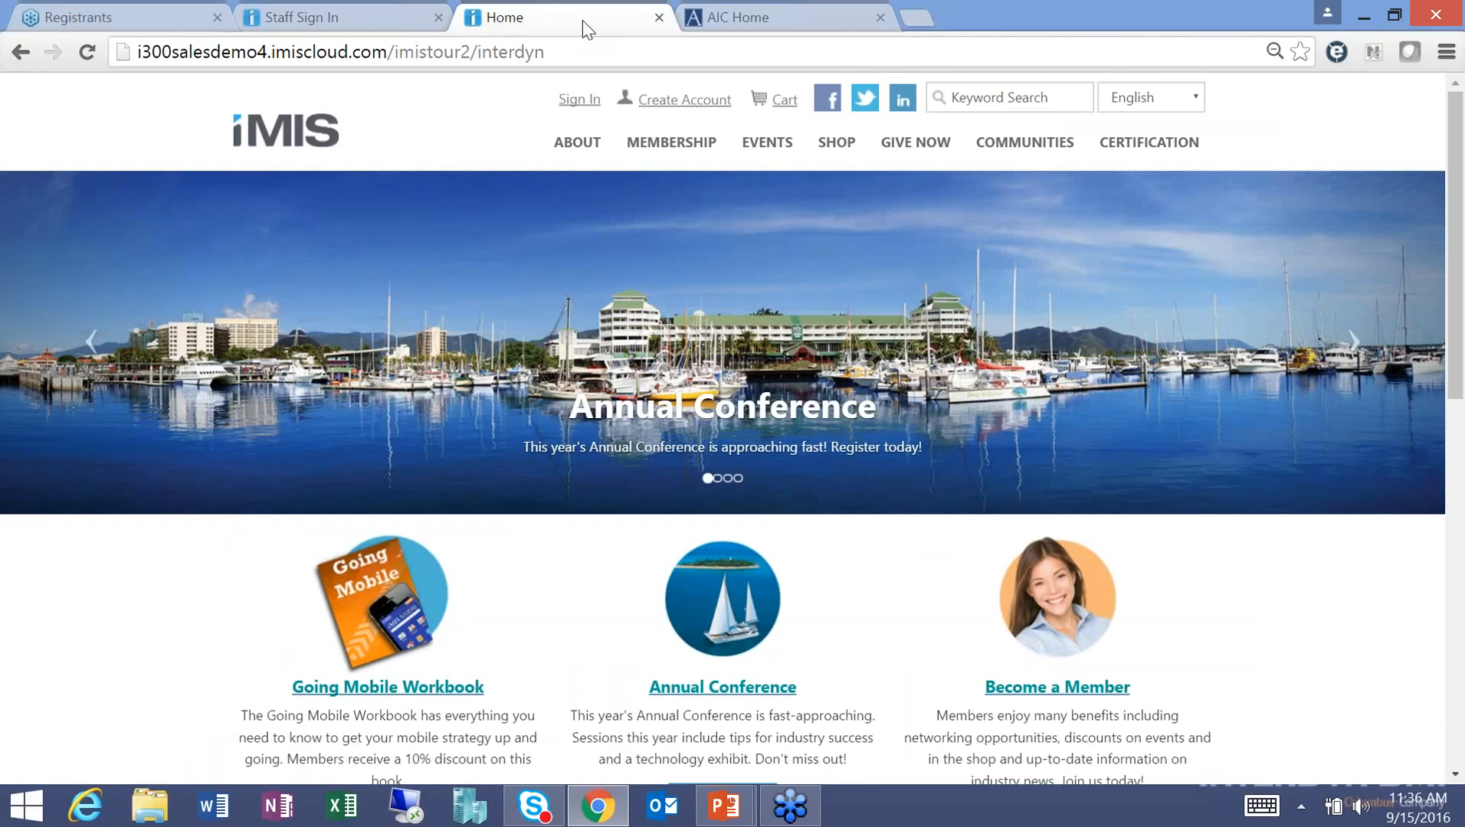
{"action": "left_click", "coordinate": [1395, 15]}
{"action": "left_click_drag", "start_coordinate": [1050, 100], "coordinate": [919, 37]}
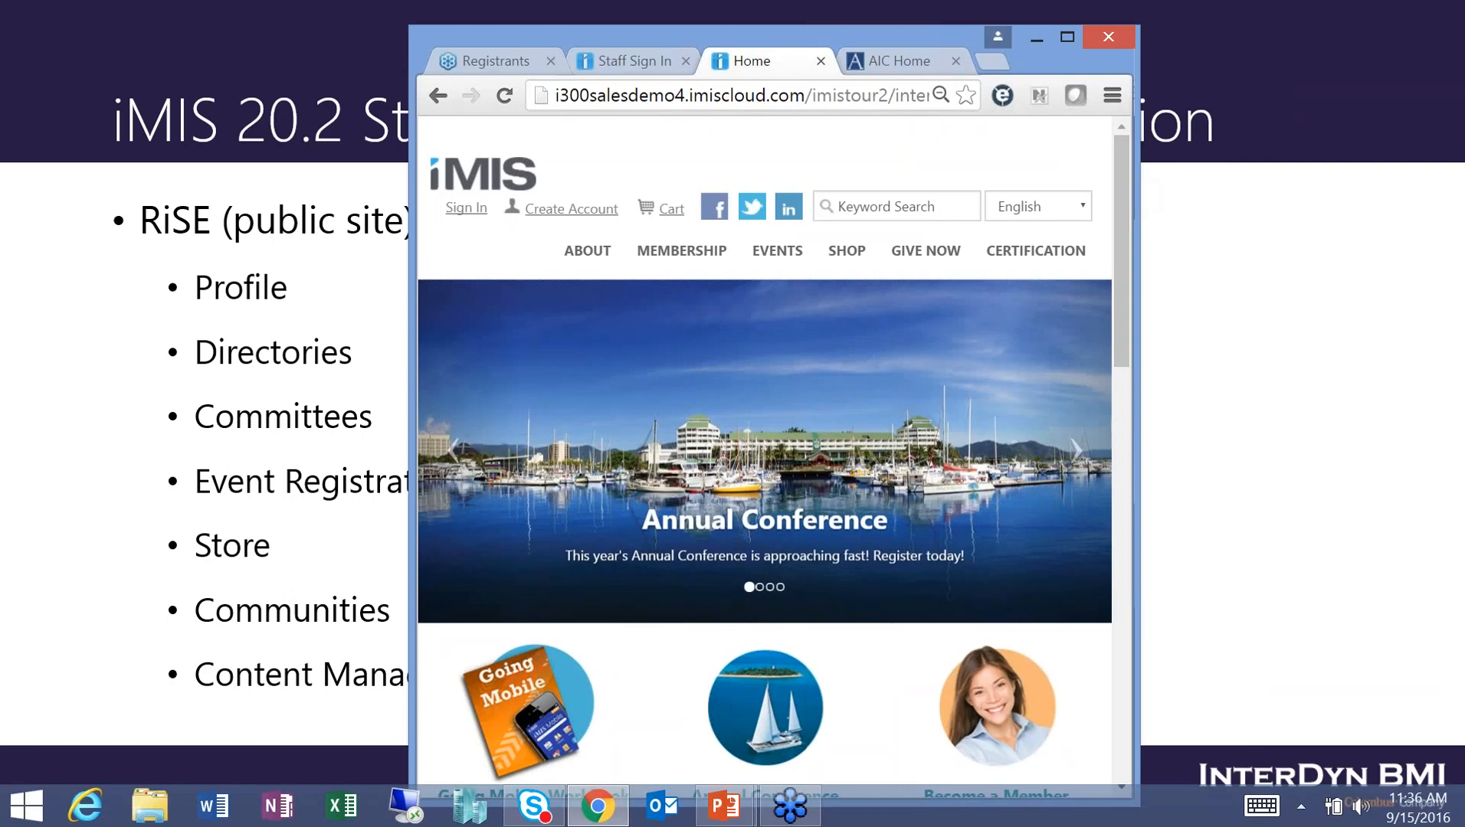
{"action": "left_click_drag", "start_coordinate": [1124, 181], "coordinate": [1070, 187]}
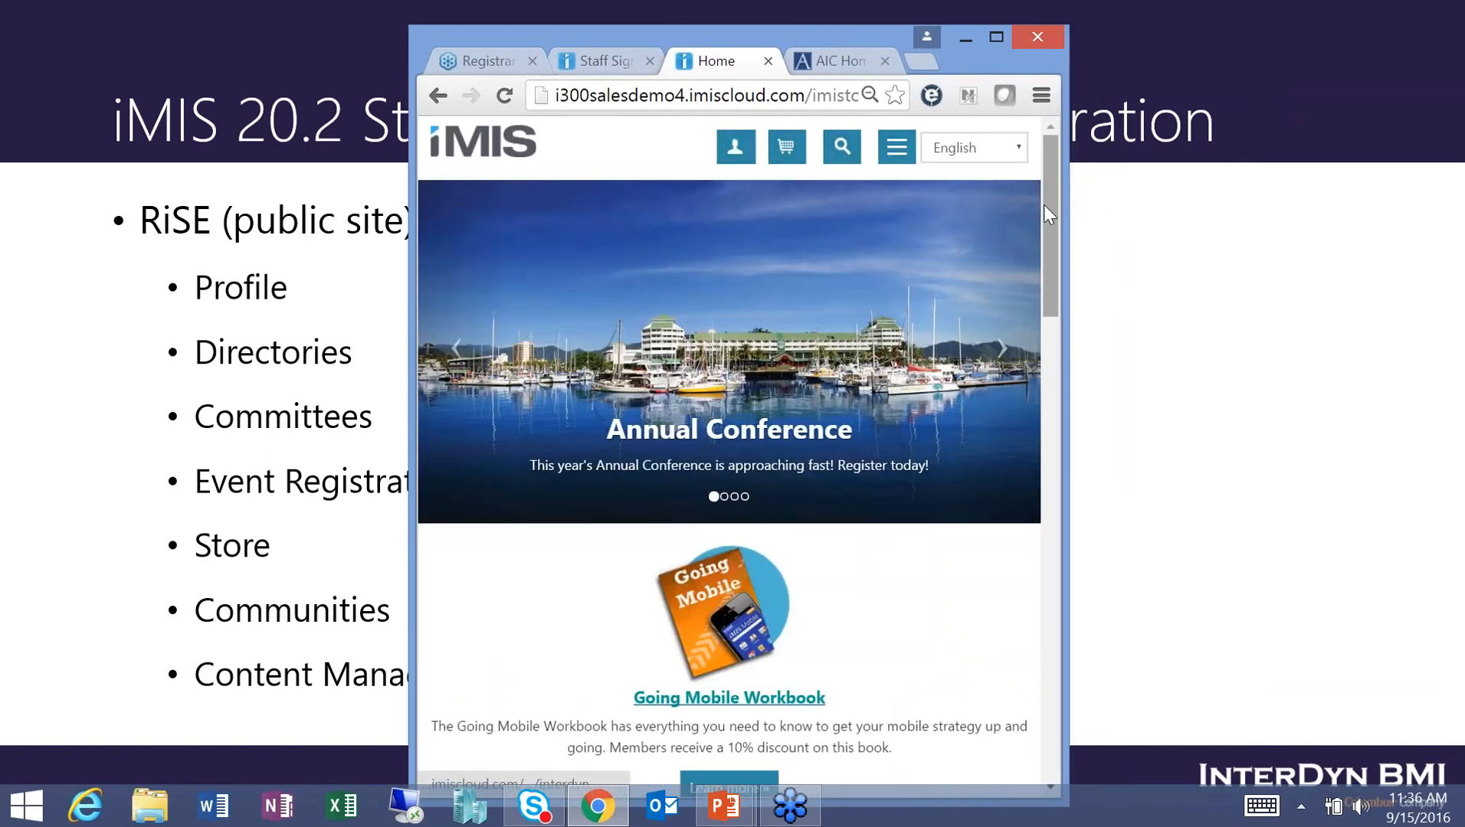
{"action": "left_click_drag", "start_coordinate": [1045, 207], "coordinate": [1049, 664]}
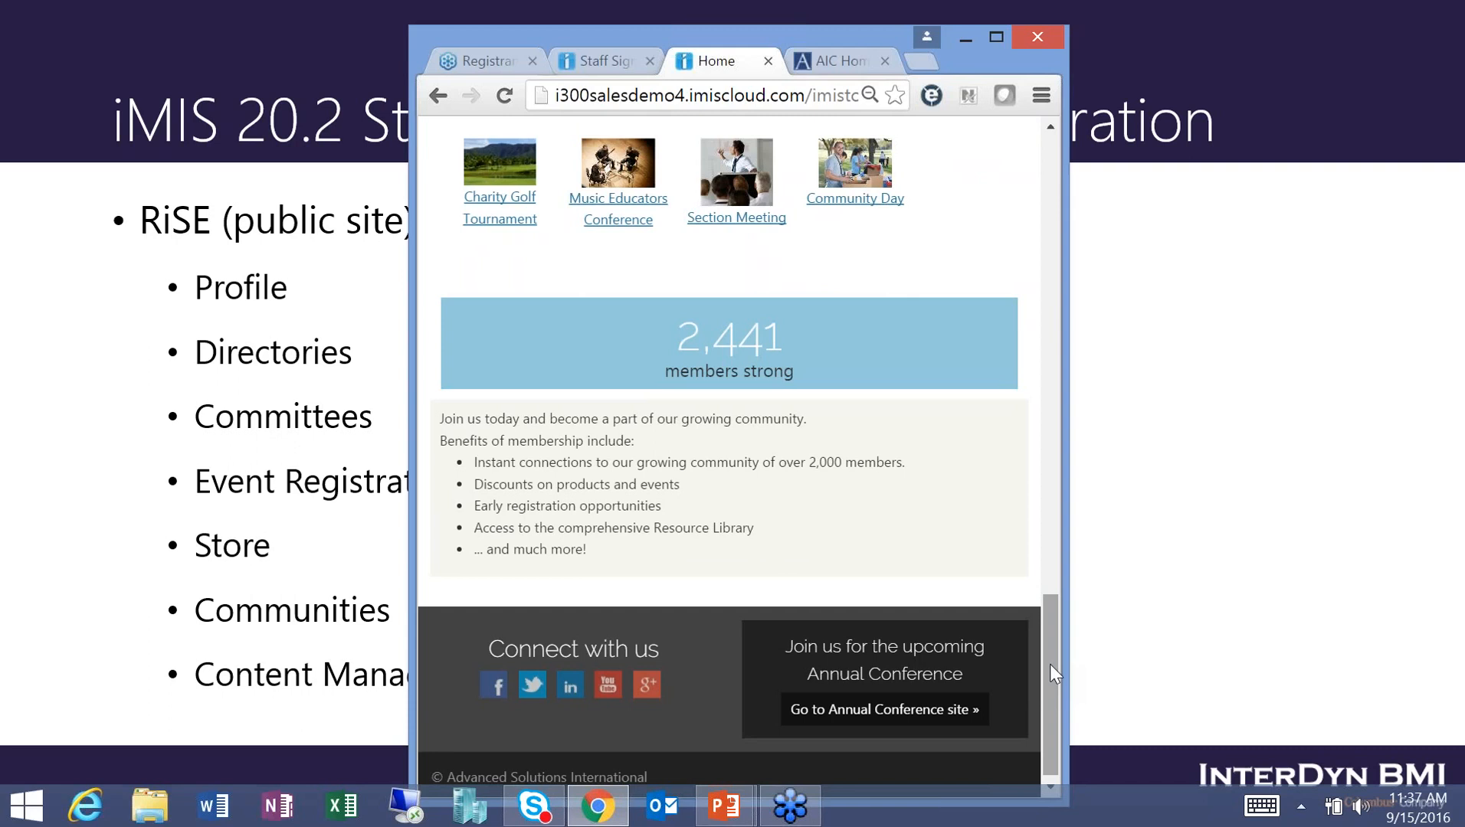
{"action": "left_click_drag", "start_coordinate": [1050, 664], "coordinate": [1036, 191]}
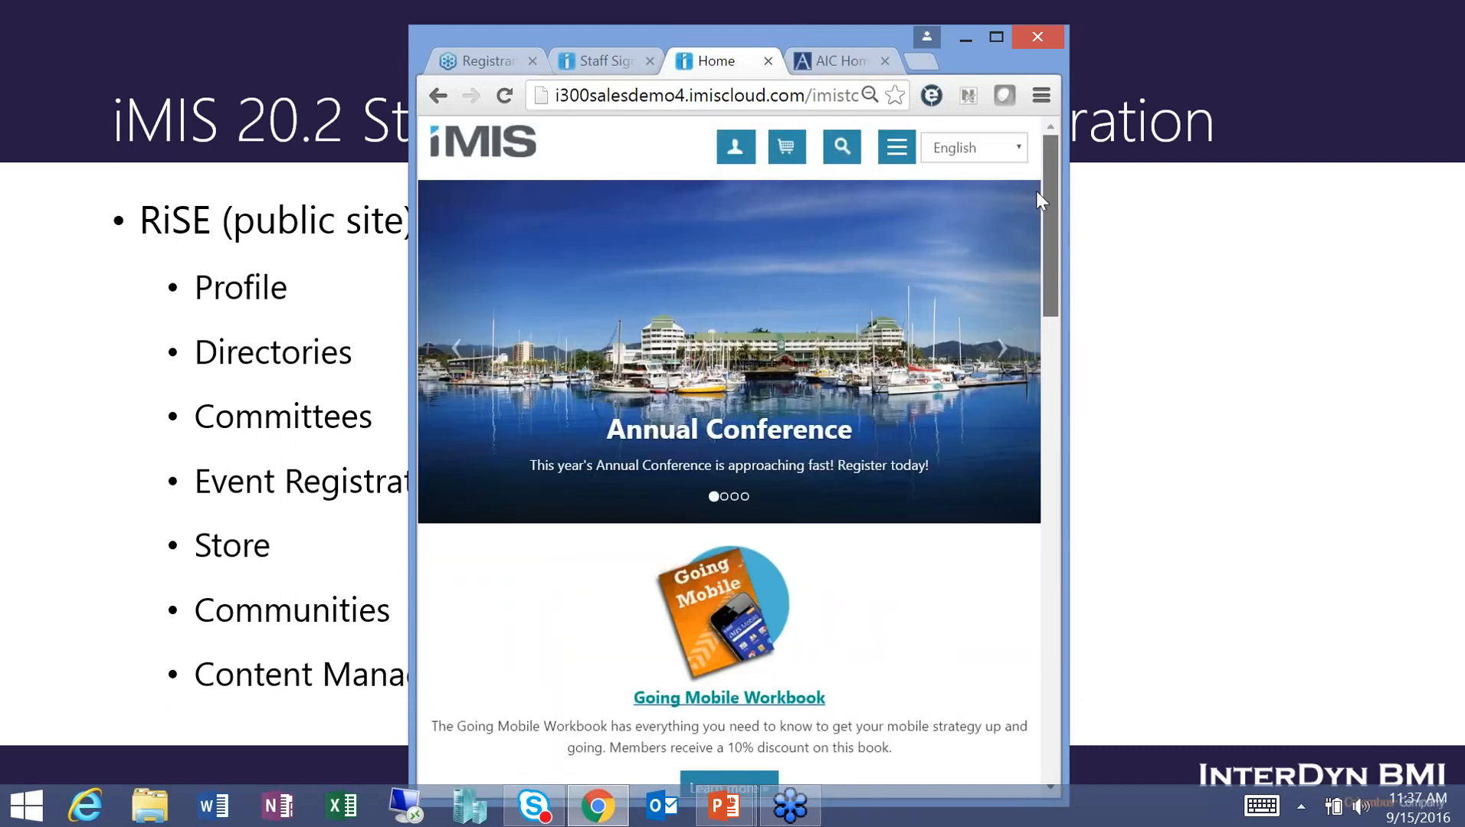
{"action": "left_click", "coordinate": [898, 150]}
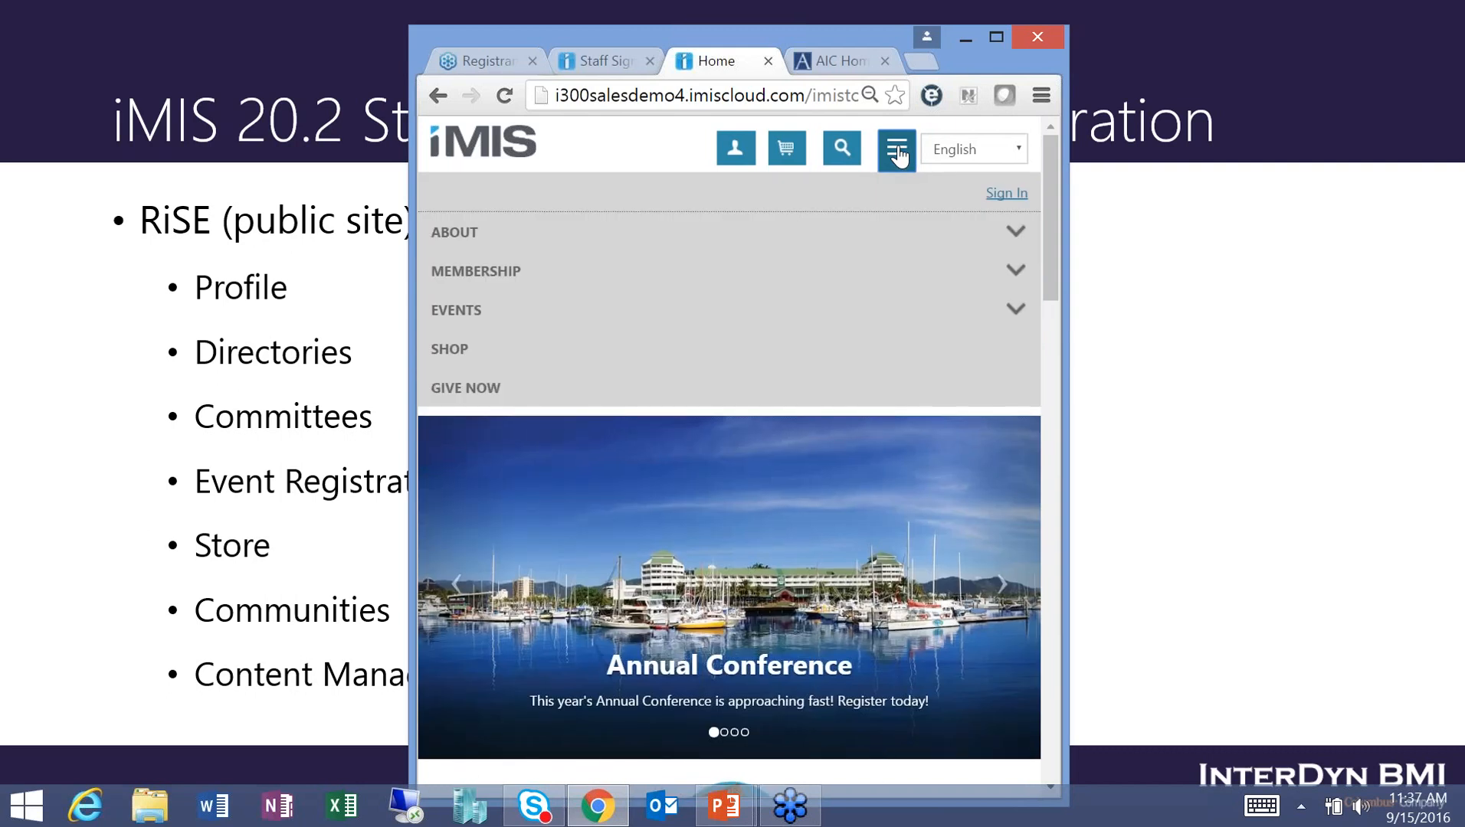
{"action": "mouse_move", "coordinate": [552, 218]}
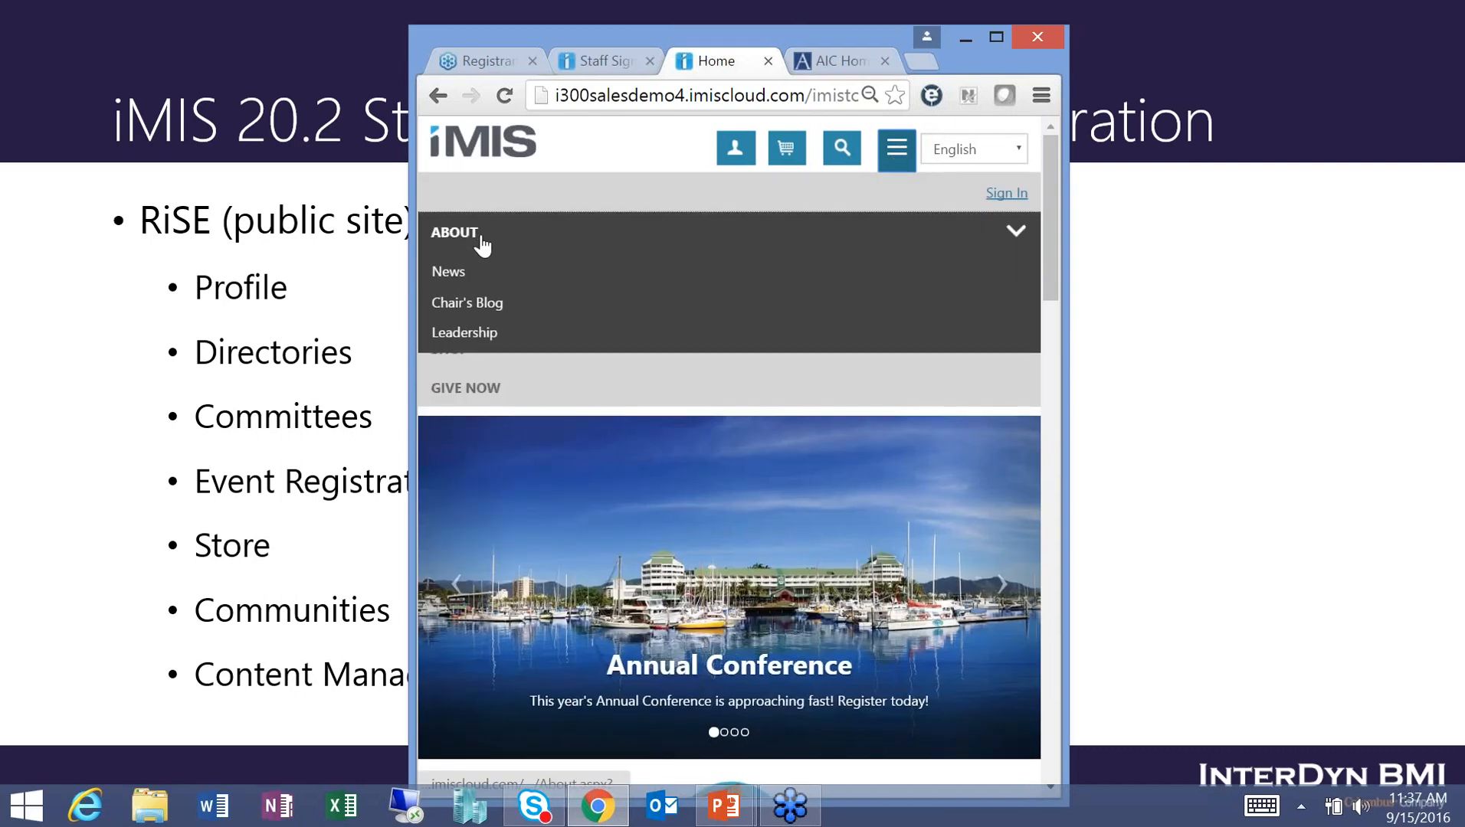
{"action": "mouse_move", "coordinate": [882, 310]}
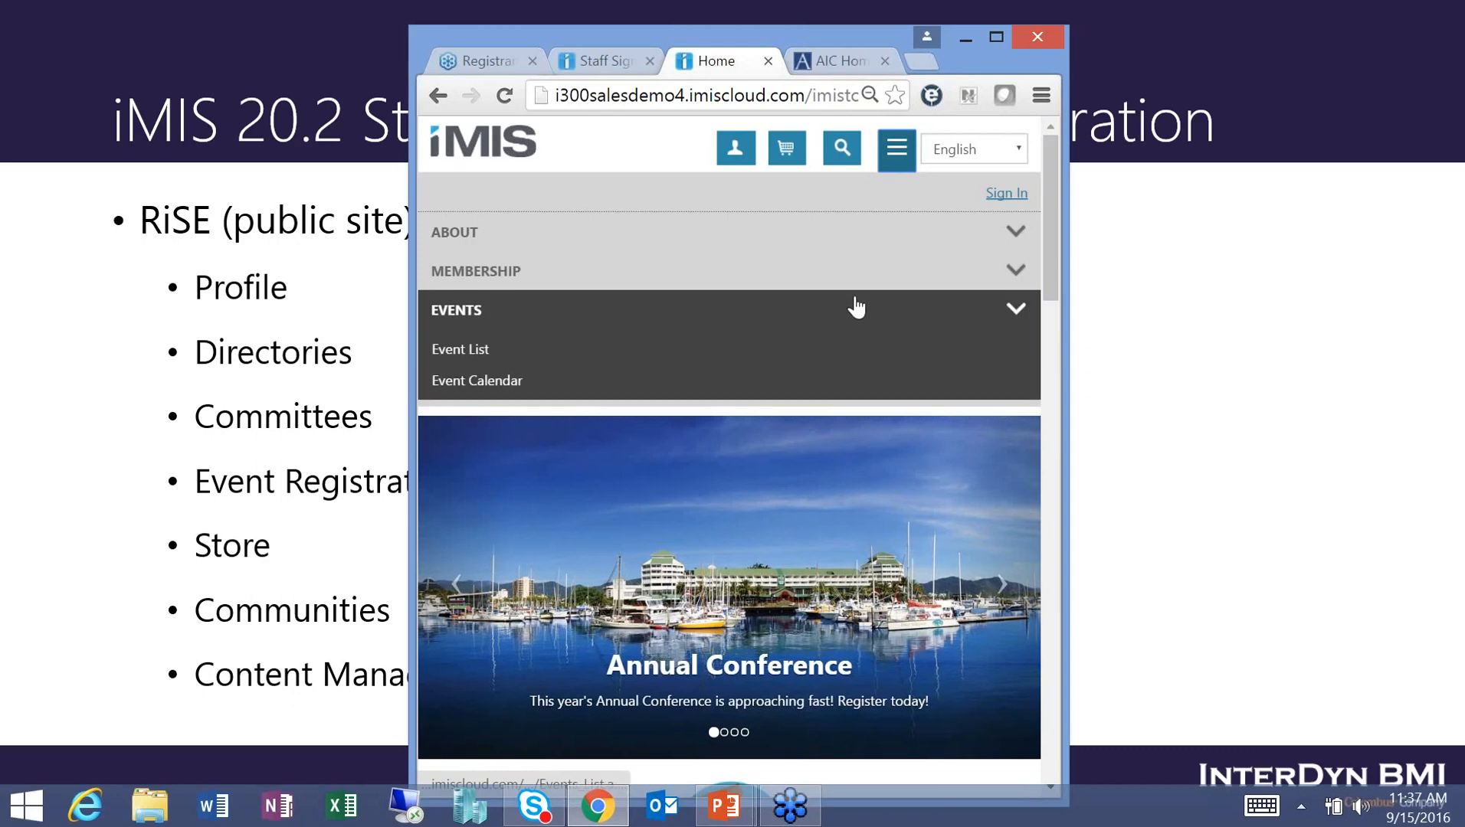
{"action": "left_click", "coordinate": [996, 37]}
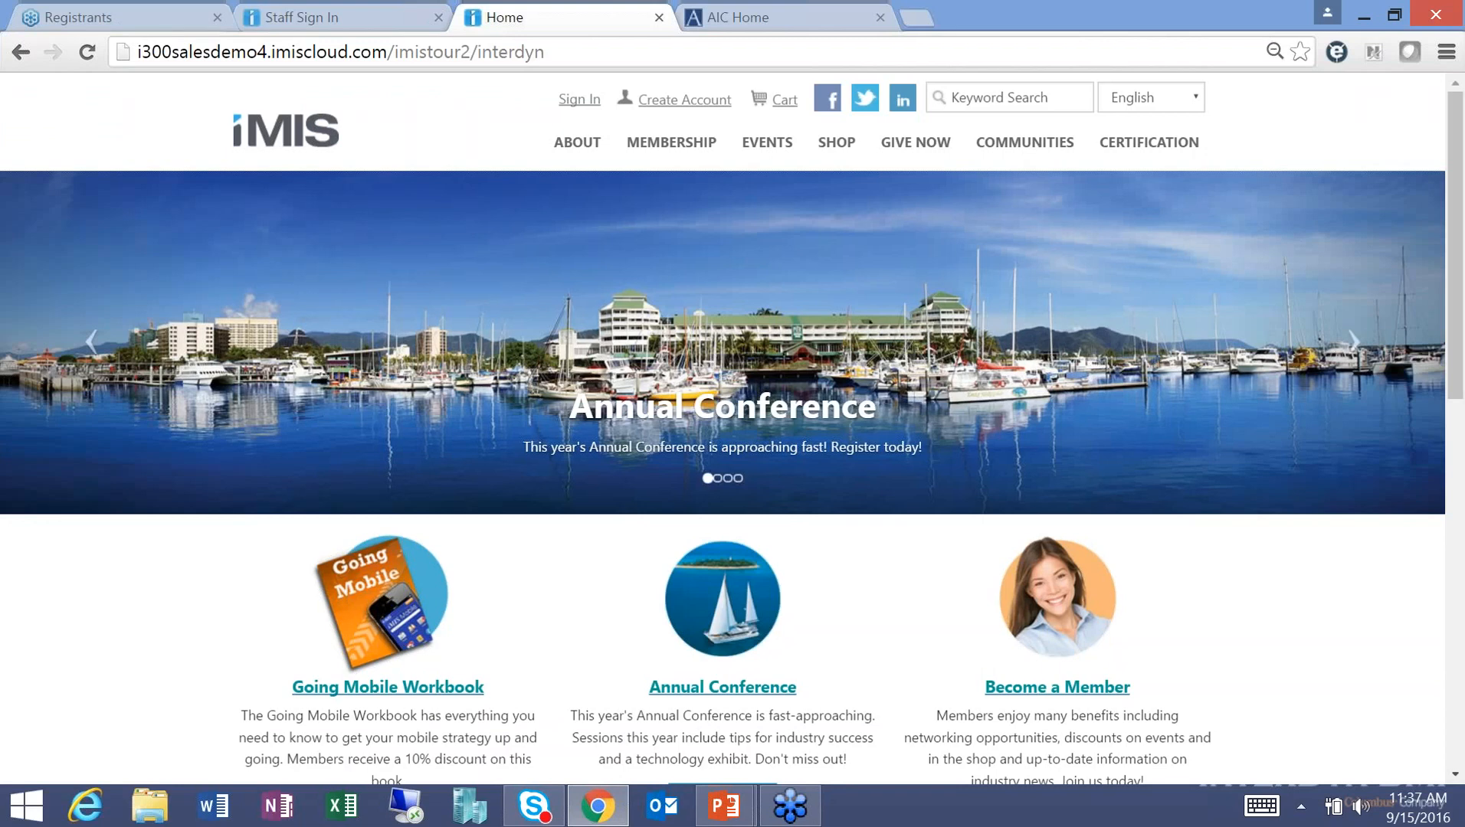
Sign in to the public site with the member's username and password.
{"action": "left_click", "coordinate": [580, 100]}
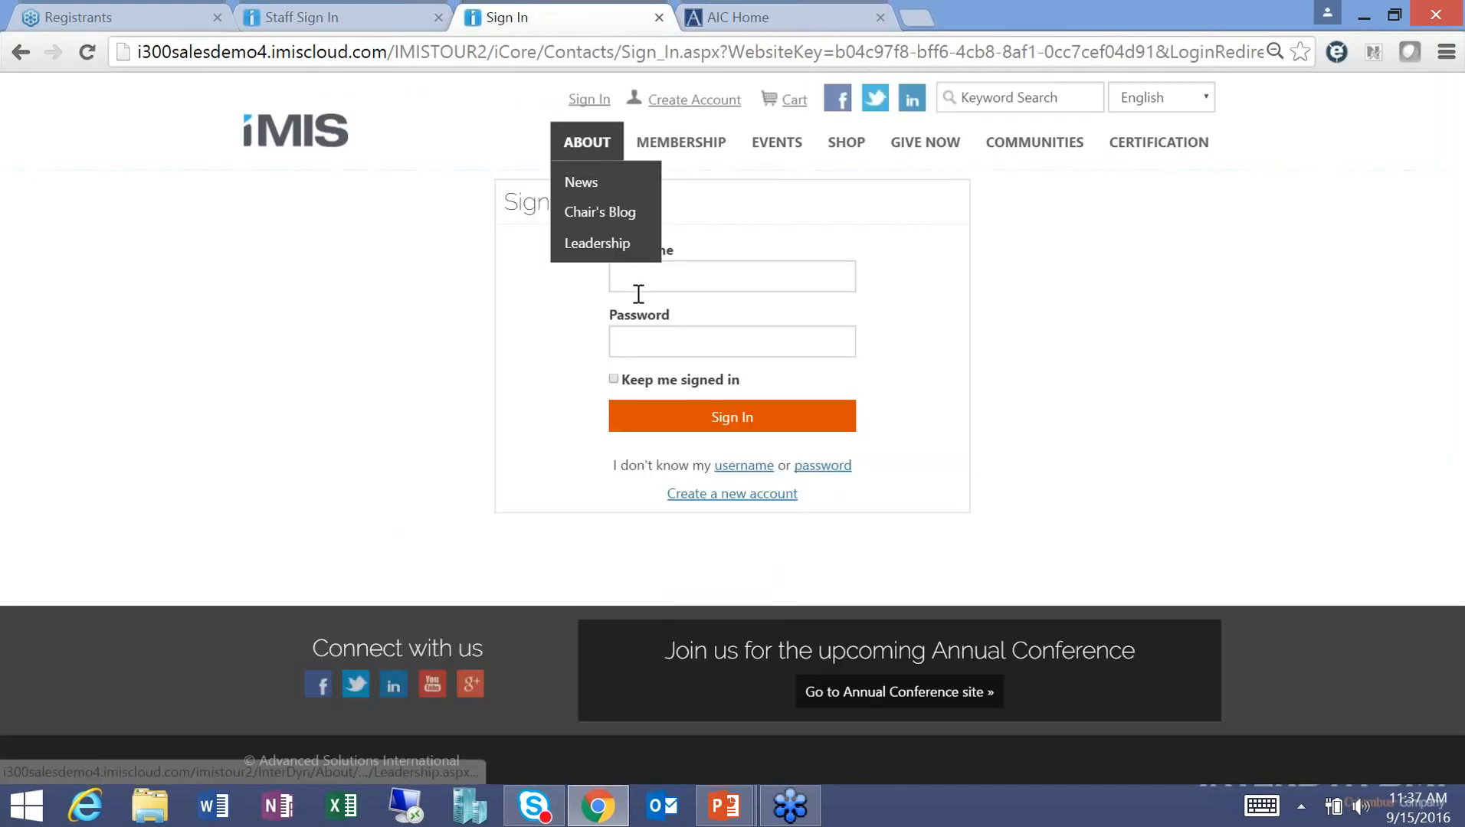
{"action": "left_click", "coordinate": [688, 282]}
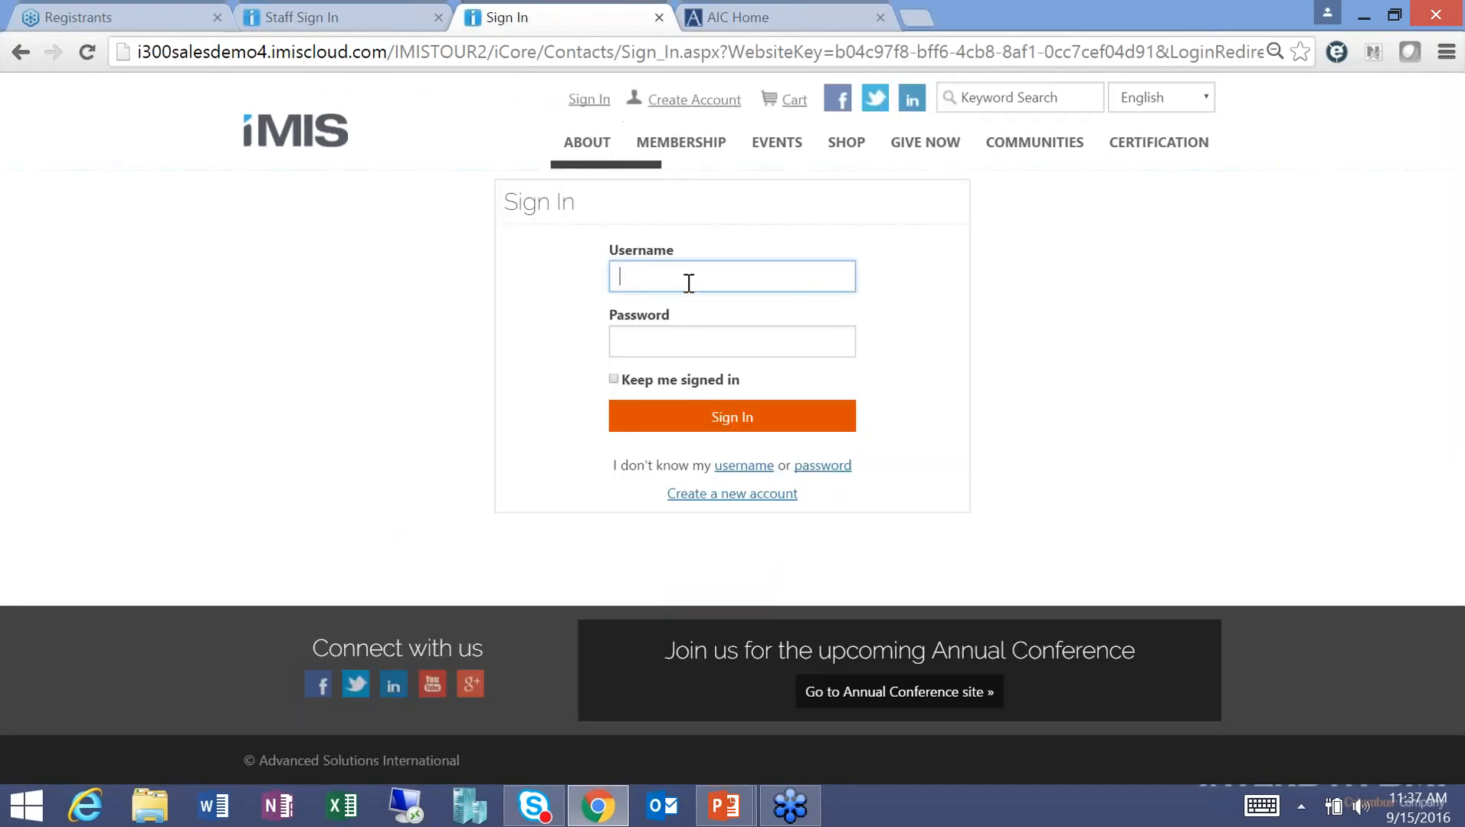
{"action": "type", "text": "johnt"}
{"action": "key", "text": "Tab"}
{"action": "type", "text": "***"}
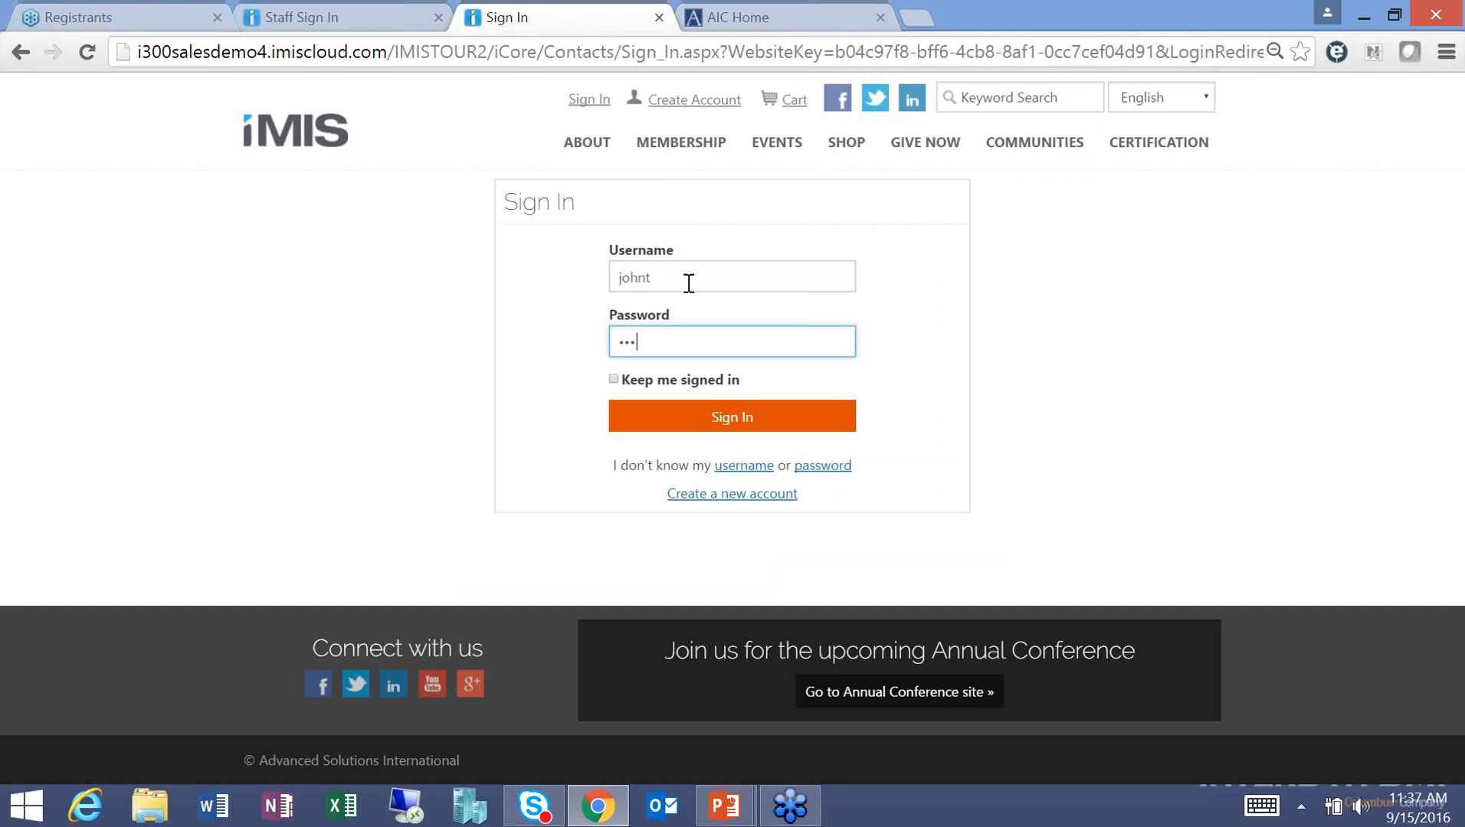
{"action": "type", "text": "****"}
{"action": "key", "text": "Return"}
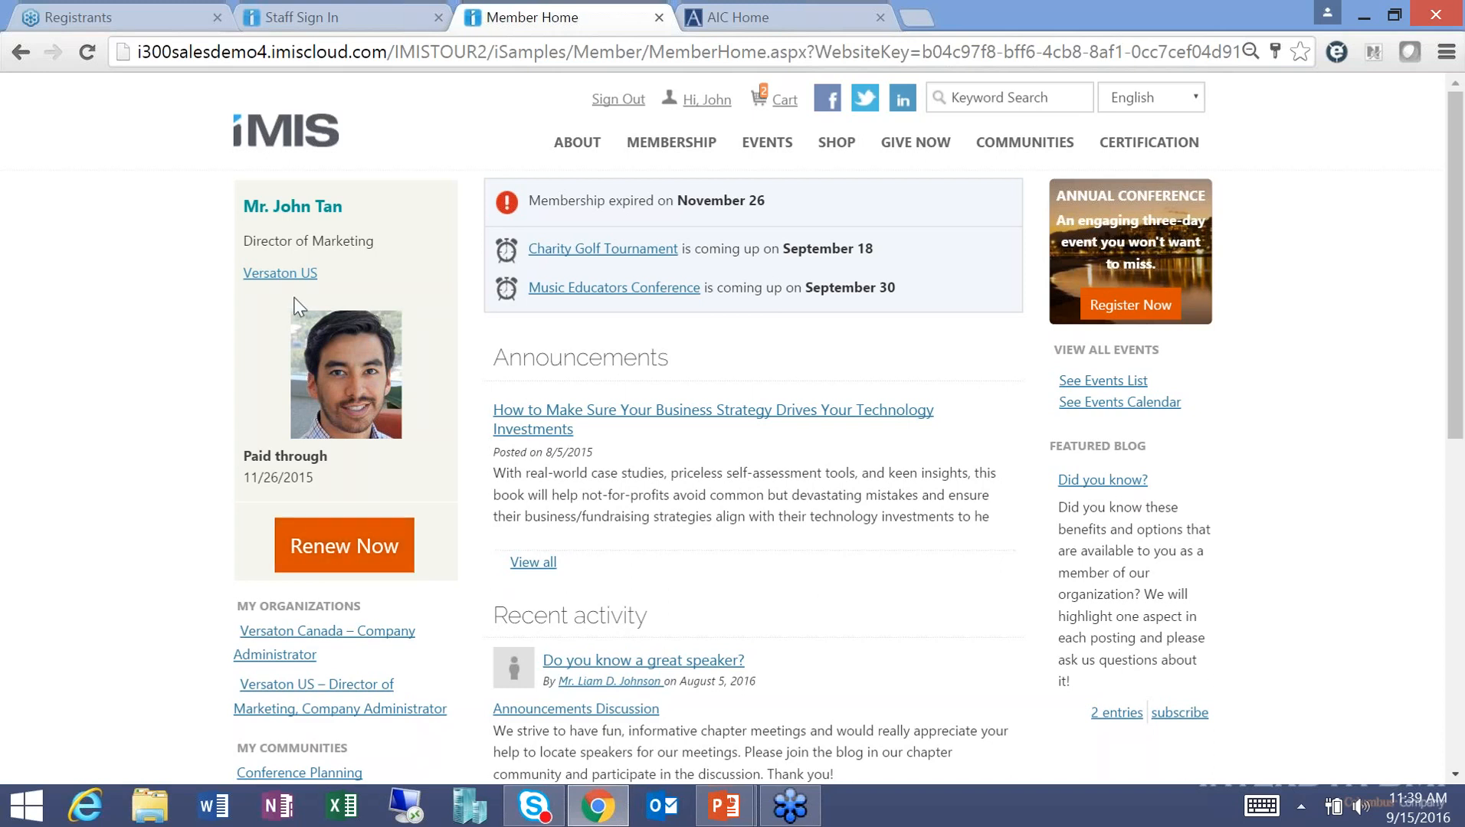
{"action": "left_click", "coordinate": [280, 273]}
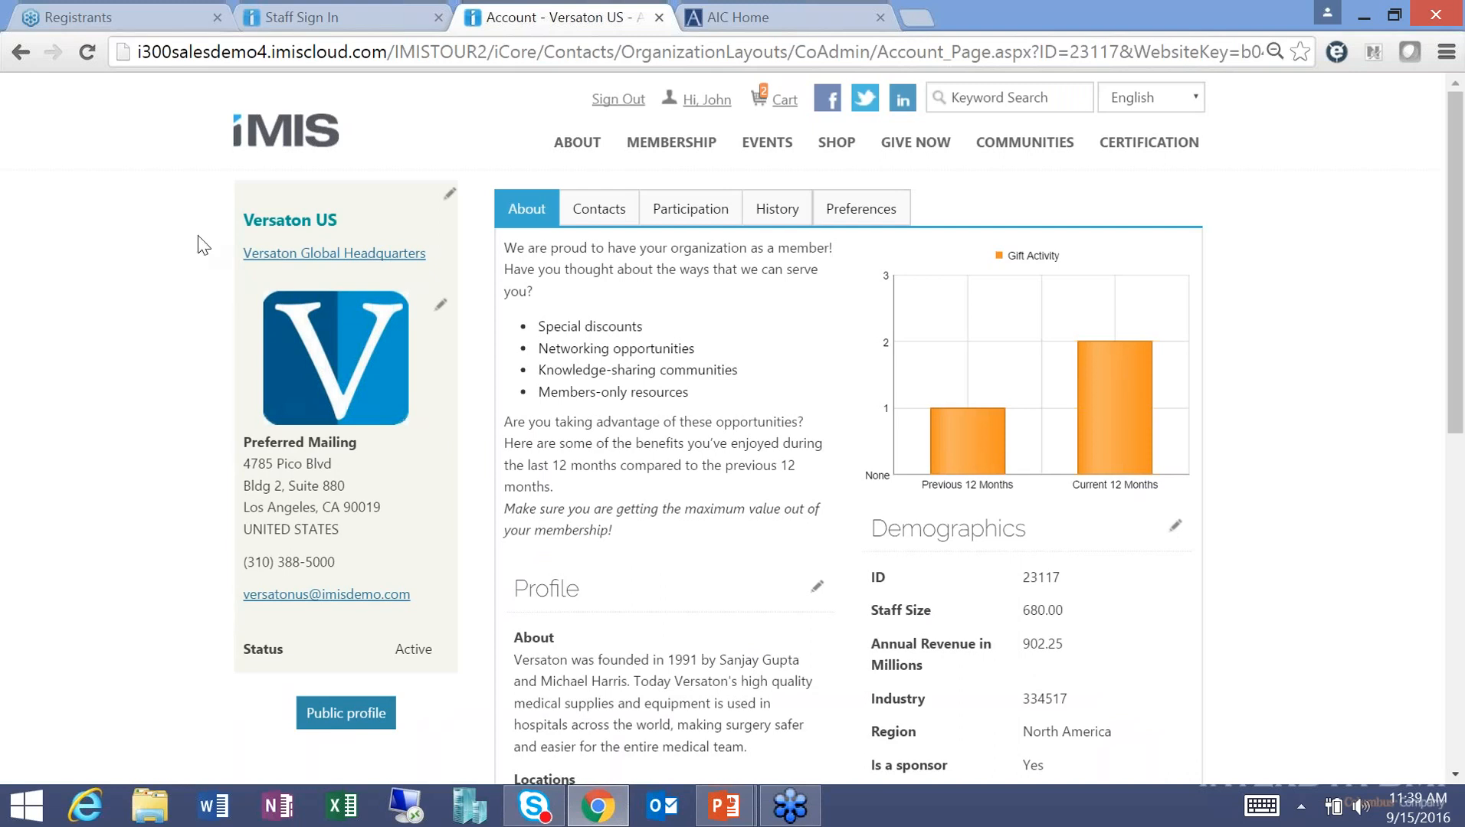
{"action": "left_click", "coordinate": [23, 61]}
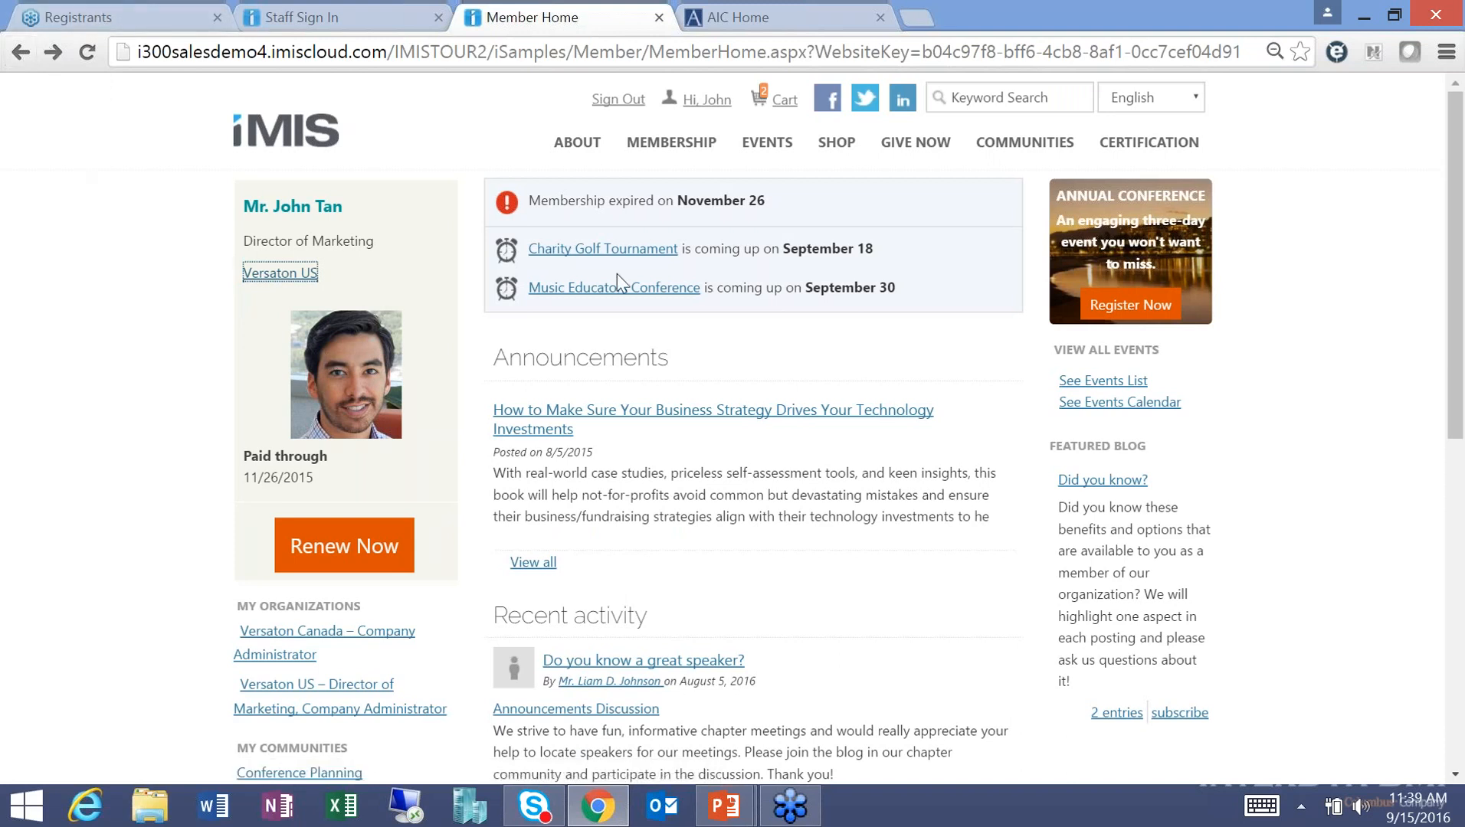
Open the member's account page and scroll through its profile, addresses and contact sections.
{"action": "left_click", "coordinate": [706, 100]}
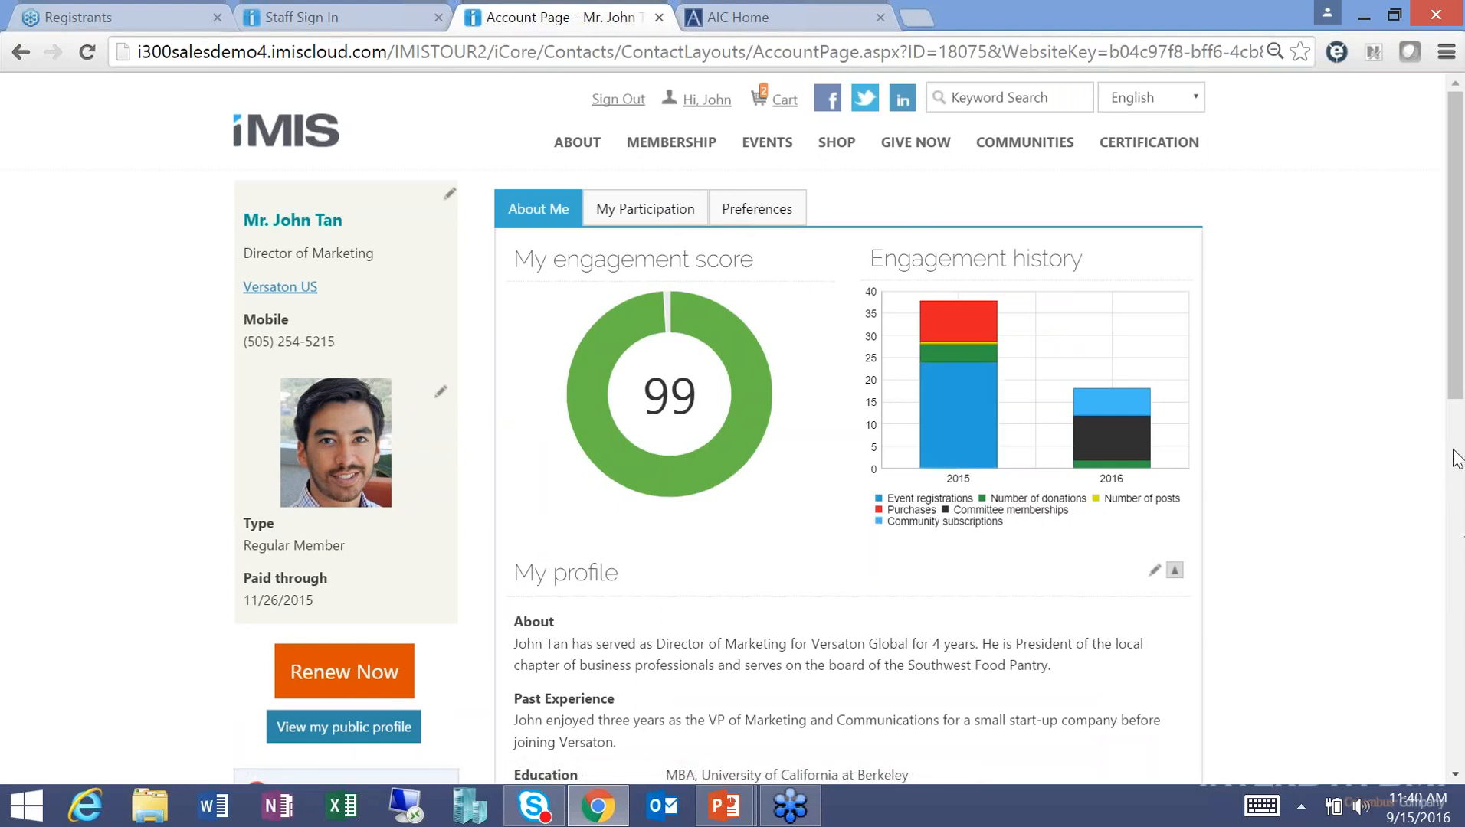
{"action": "left_click_drag", "start_coordinate": [1457, 394], "coordinate": [1440, 561]}
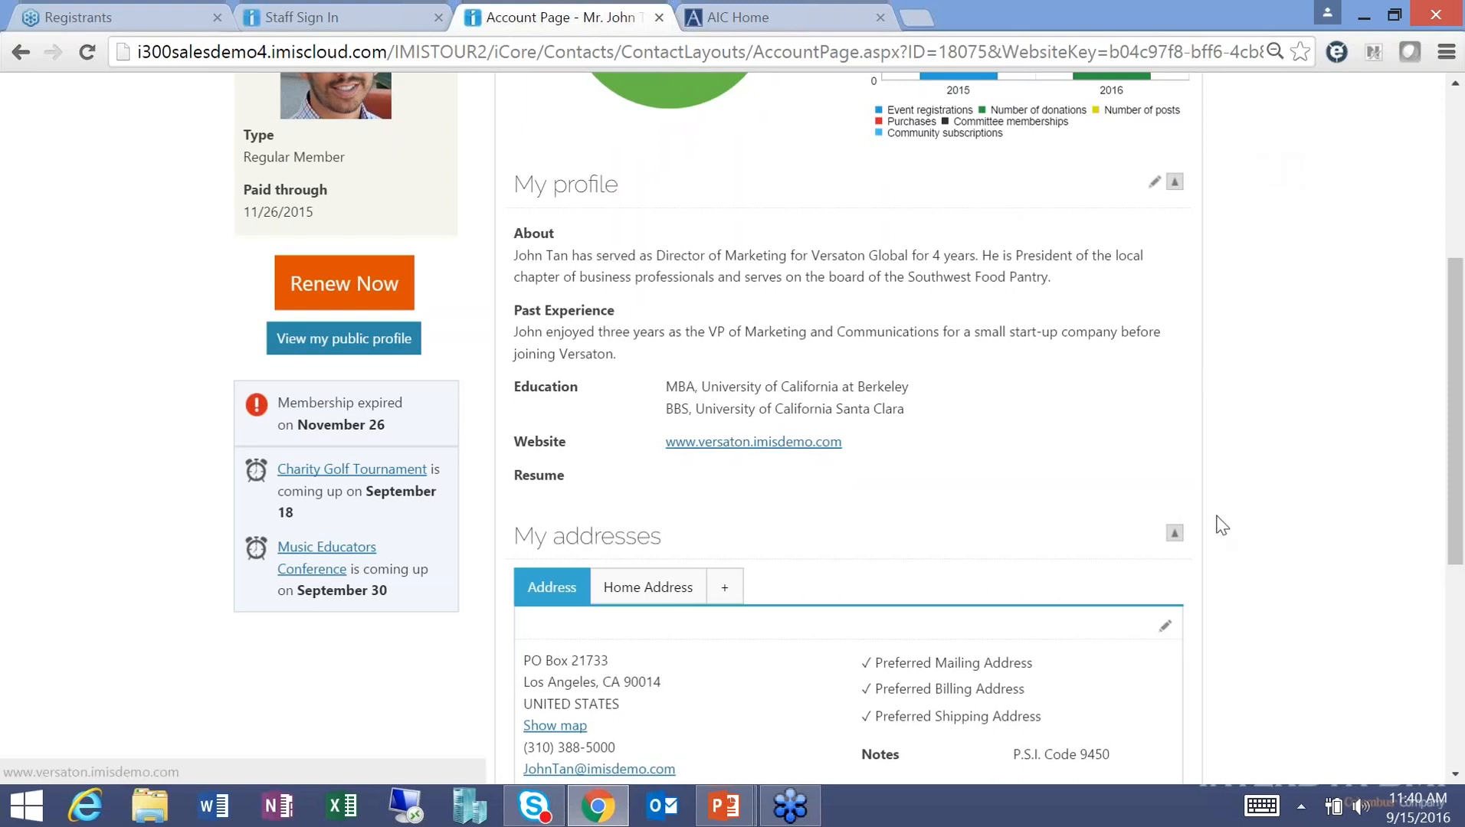
{"action": "left_click_drag", "start_coordinate": [1461, 533], "coordinate": [1457, 701]}
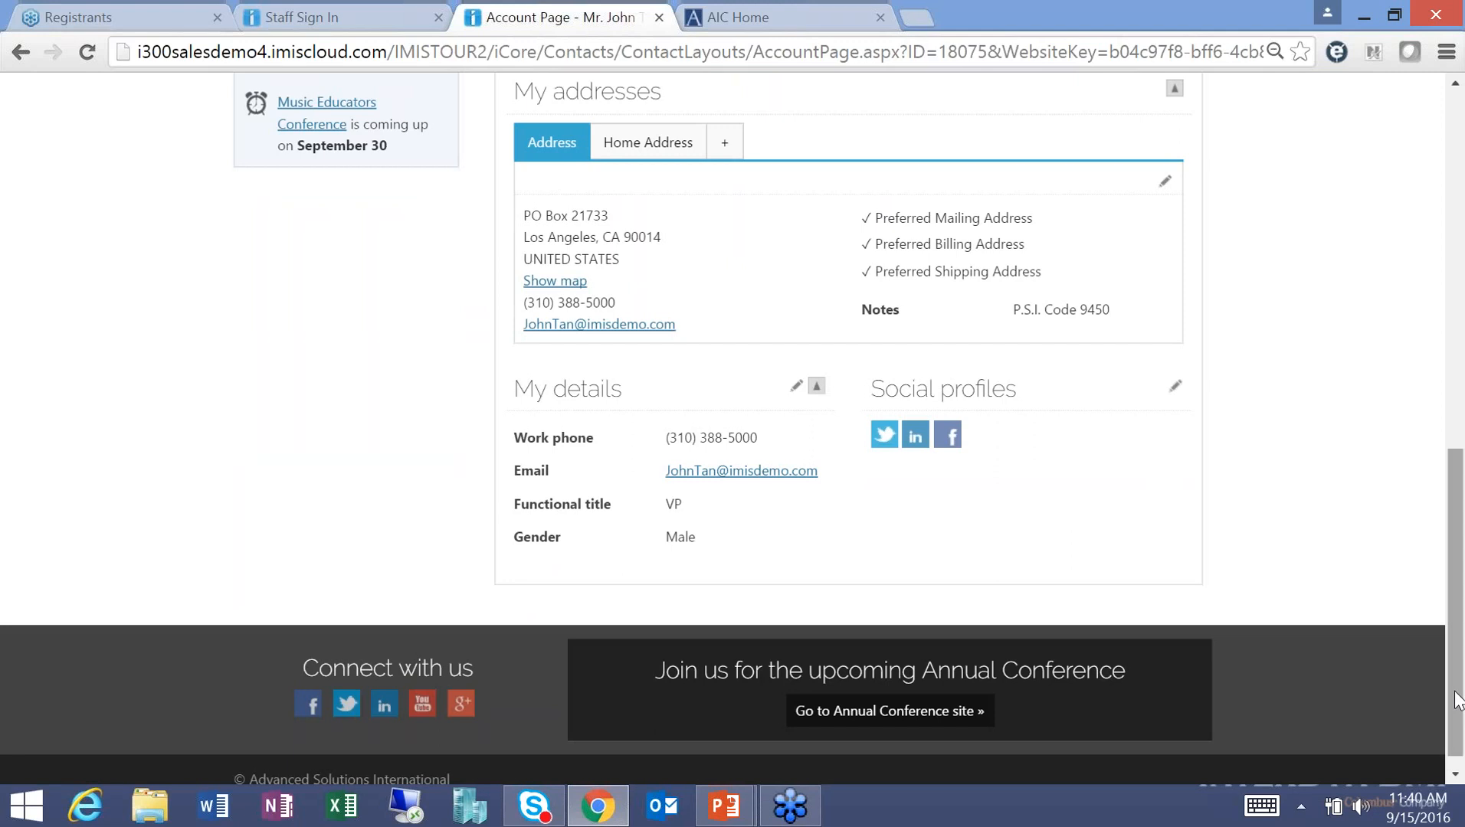
Change the functional title in My details from VP to EXECDIR and save.
{"action": "left_click", "coordinate": [797, 389]}
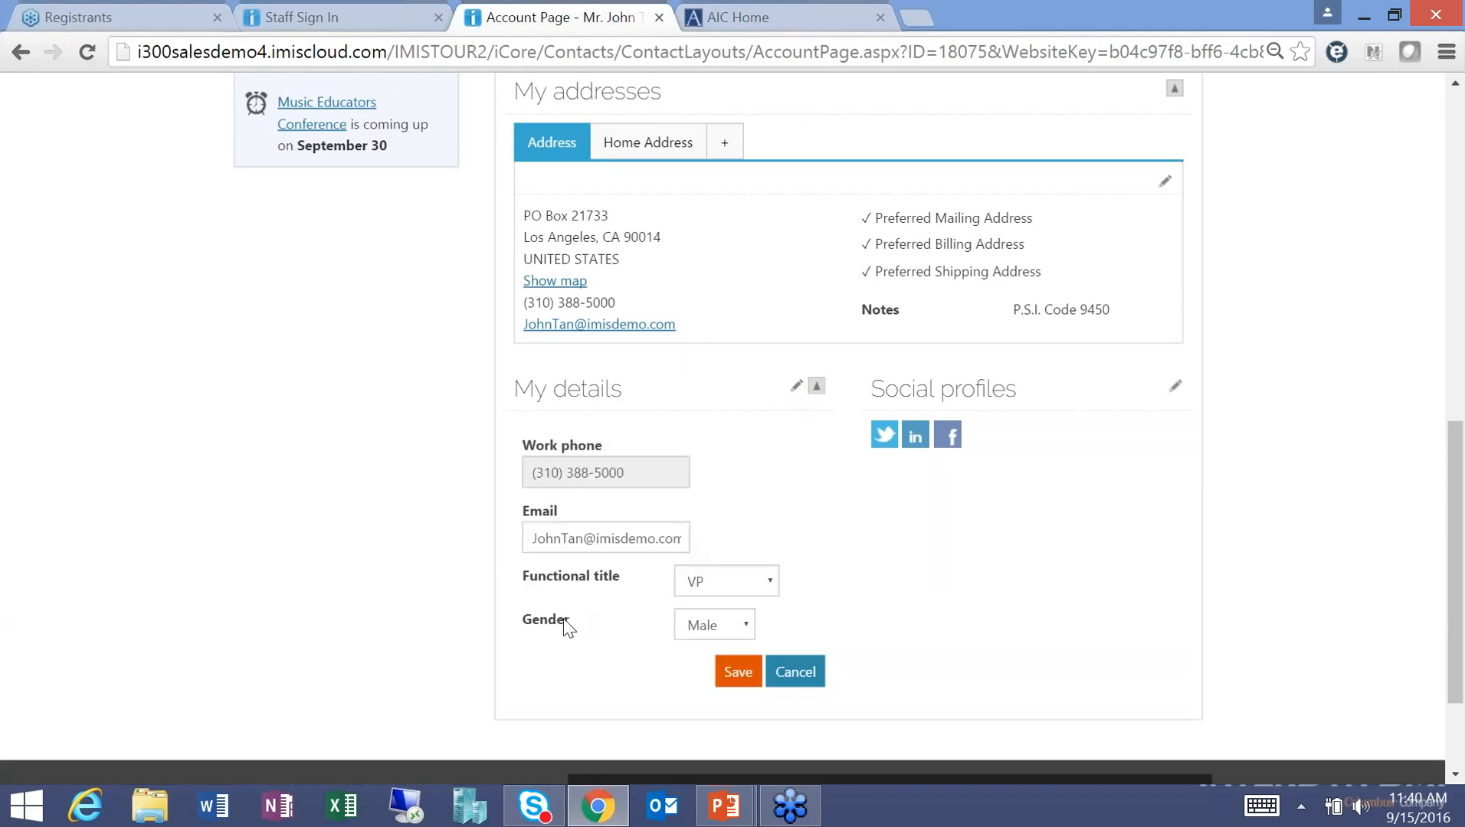
{"action": "left_click", "coordinate": [718, 592]}
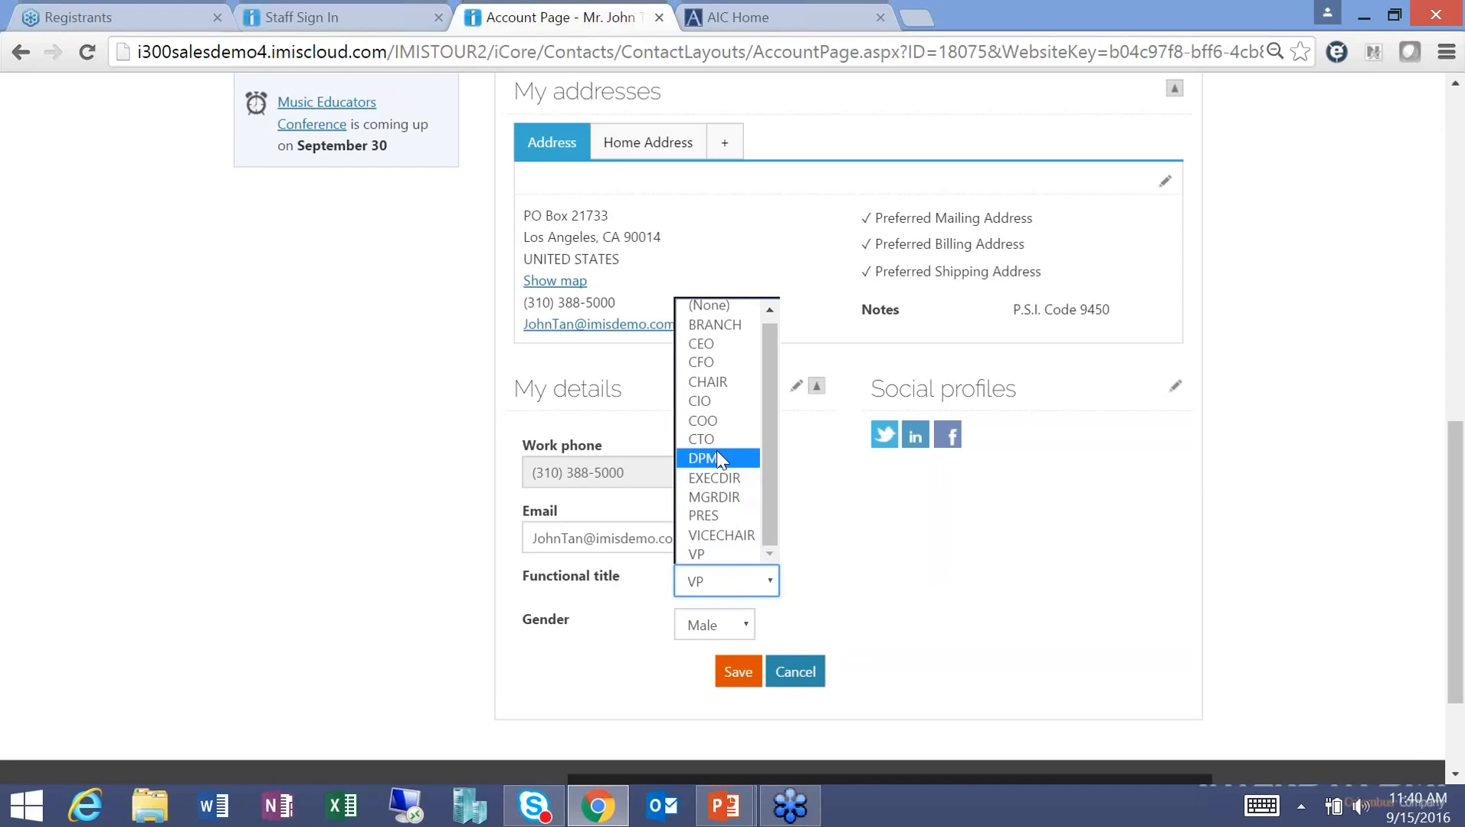
{"action": "left_click", "coordinate": [714, 477]}
{"action": "left_click", "coordinate": [738, 679]}
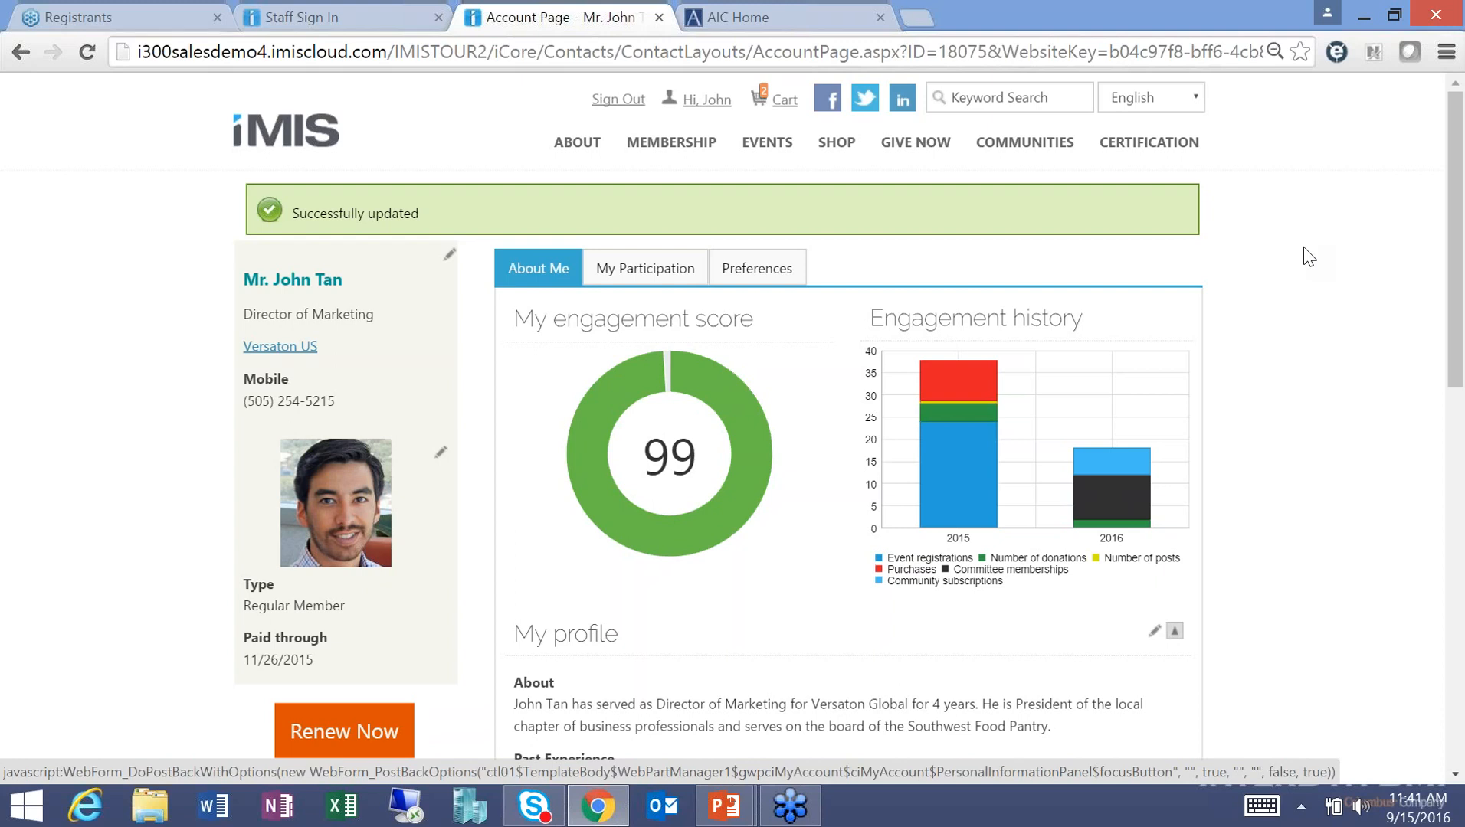
{"action": "left_click", "coordinate": [647, 270]}
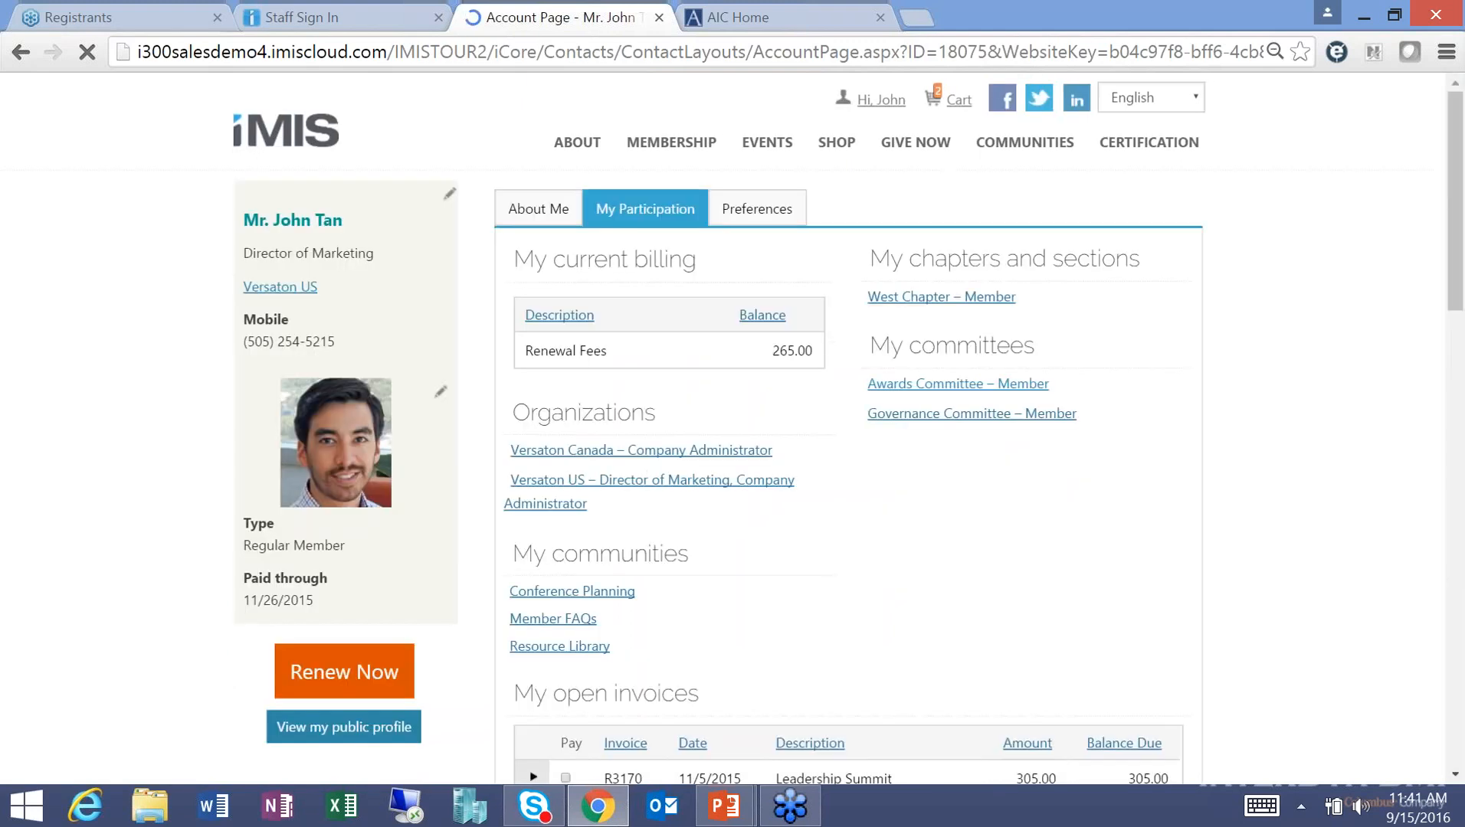
Scroll the My Participation view down to the Awards Committee membership entry and open it.
{"action": "scroll", "coordinate": [654, 284], "scroll_direction": "down", "scroll_amount": 1}
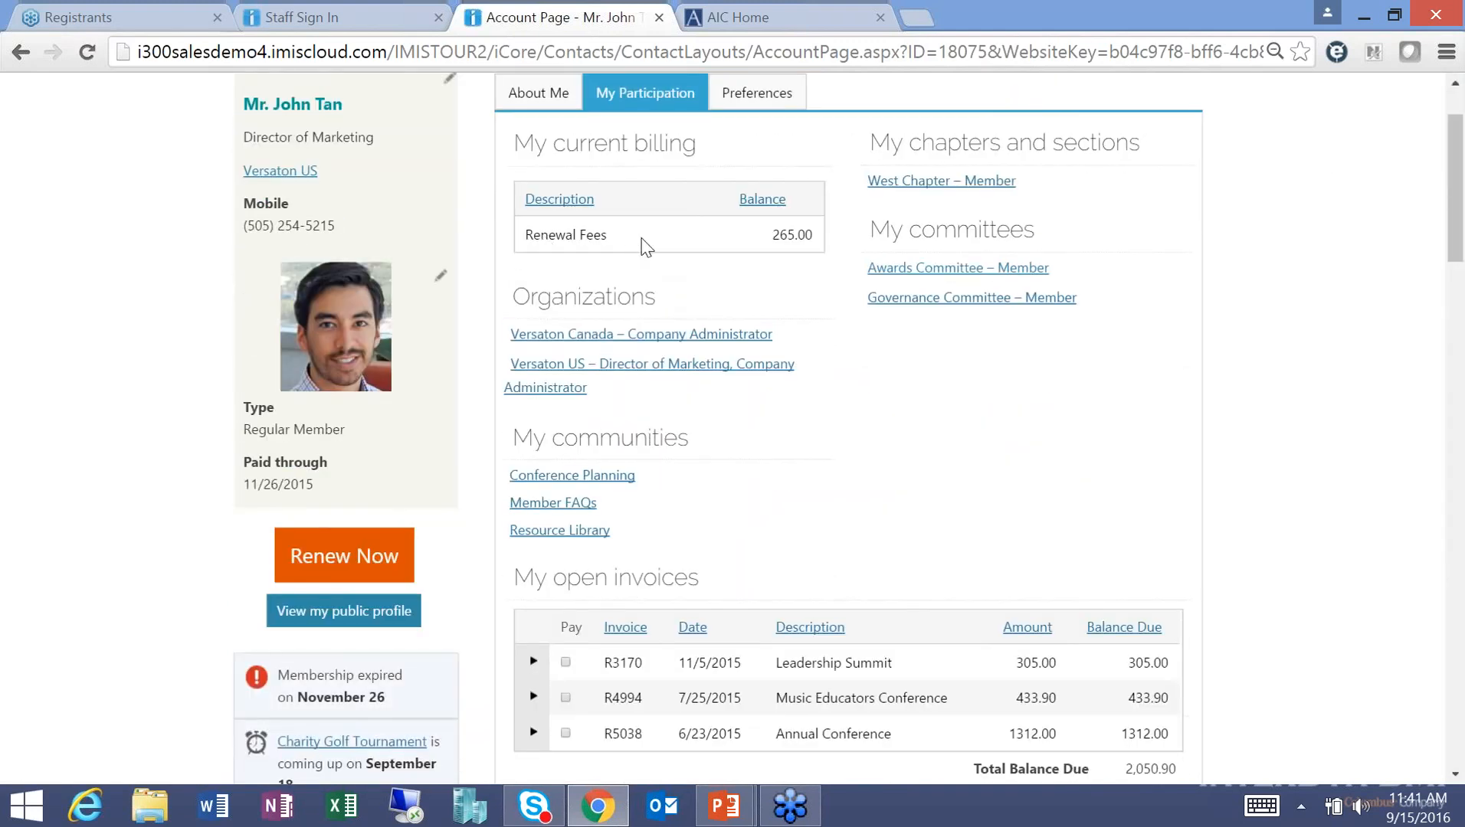
{"action": "left_click", "coordinate": [976, 282]}
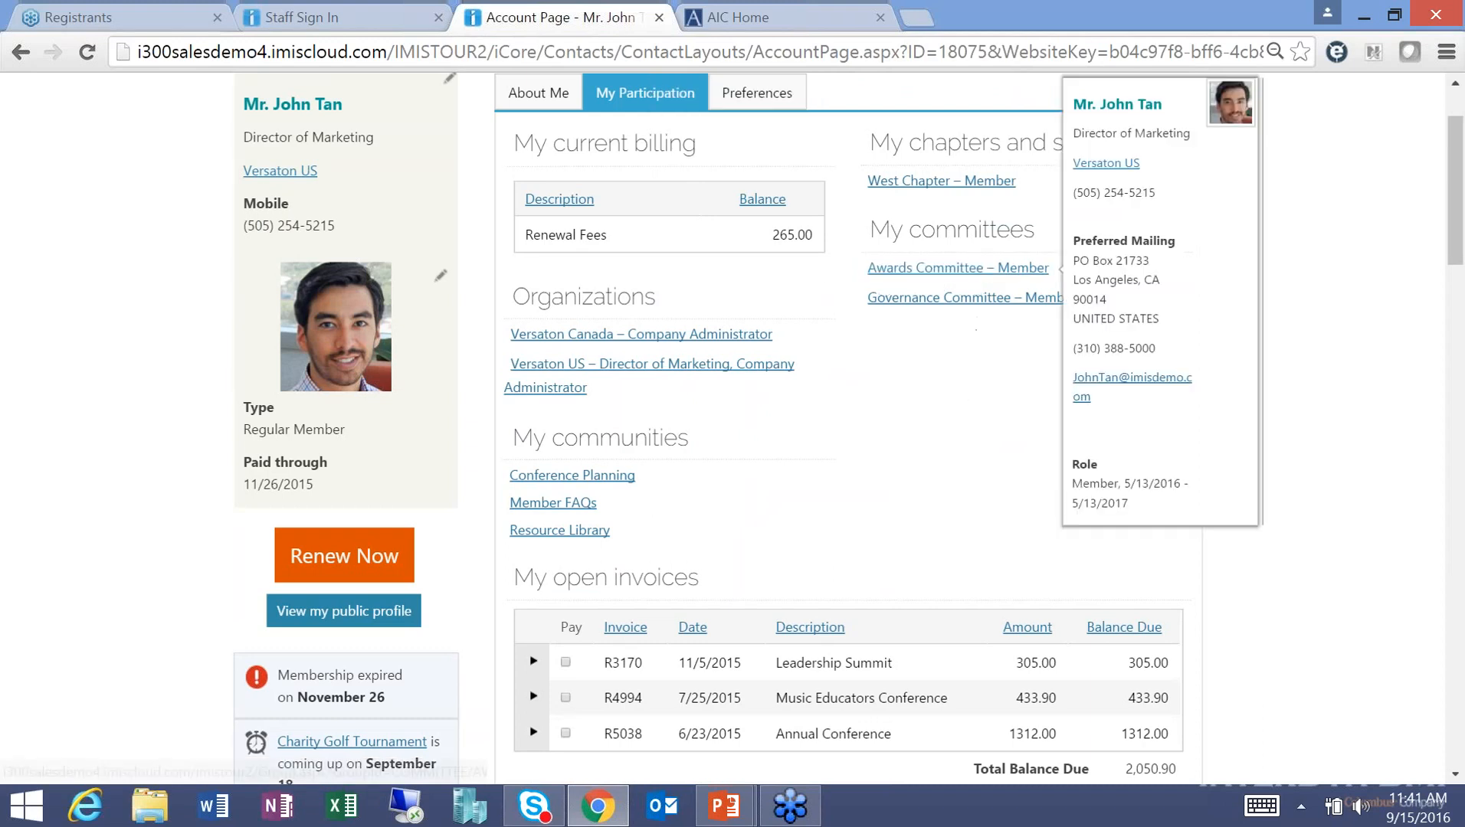
Open the Awards Committee page and scroll through its member roster.
{"action": "left_click", "coordinate": [924, 275]}
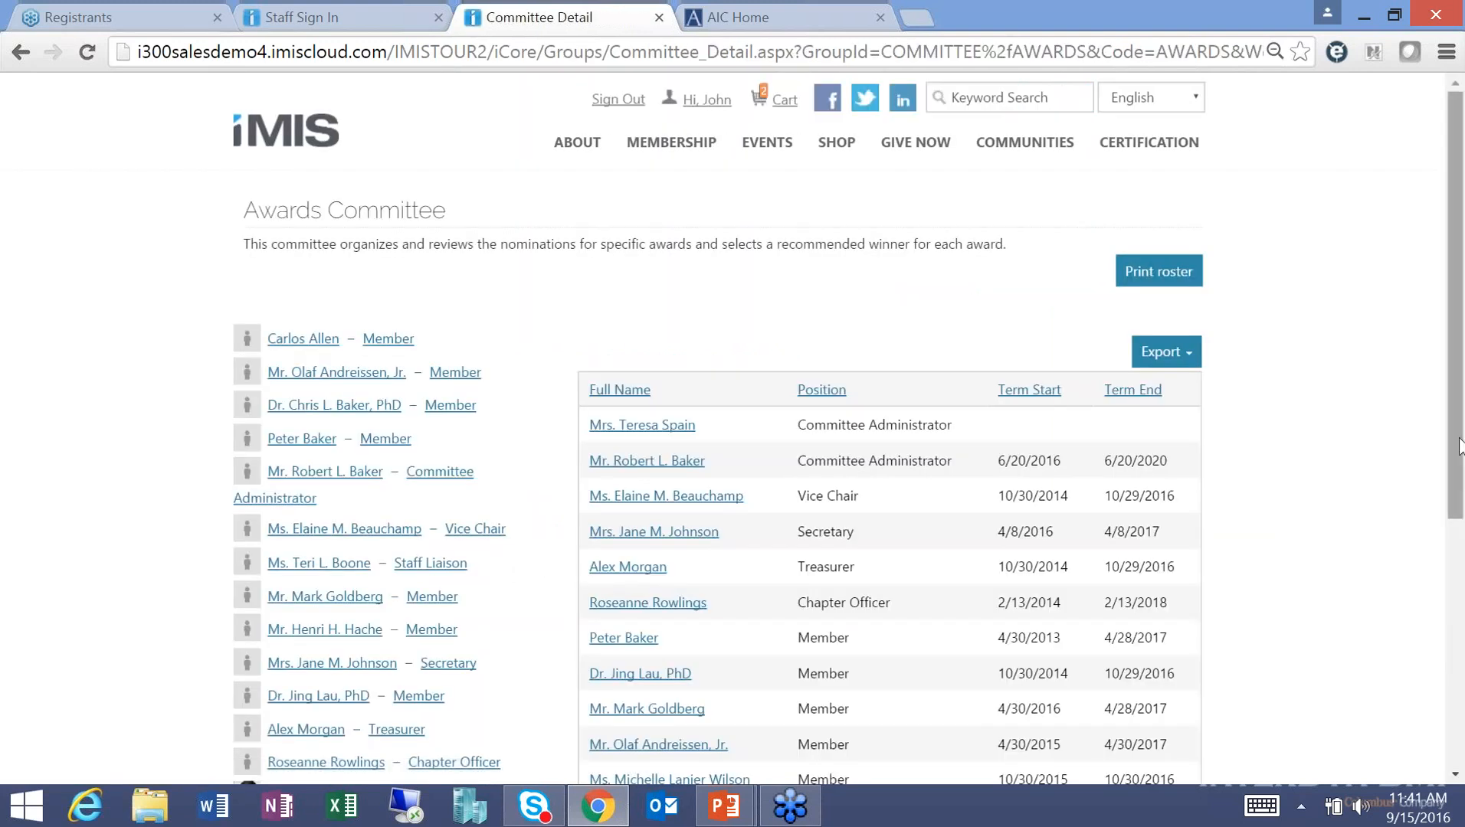
{"action": "left_click_drag", "start_coordinate": [1459, 448], "coordinate": [1461, 536]}
{"action": "scroll", "coordinate": [1461, 537], "scroll_direction": "down", "scroll_amount": 1}
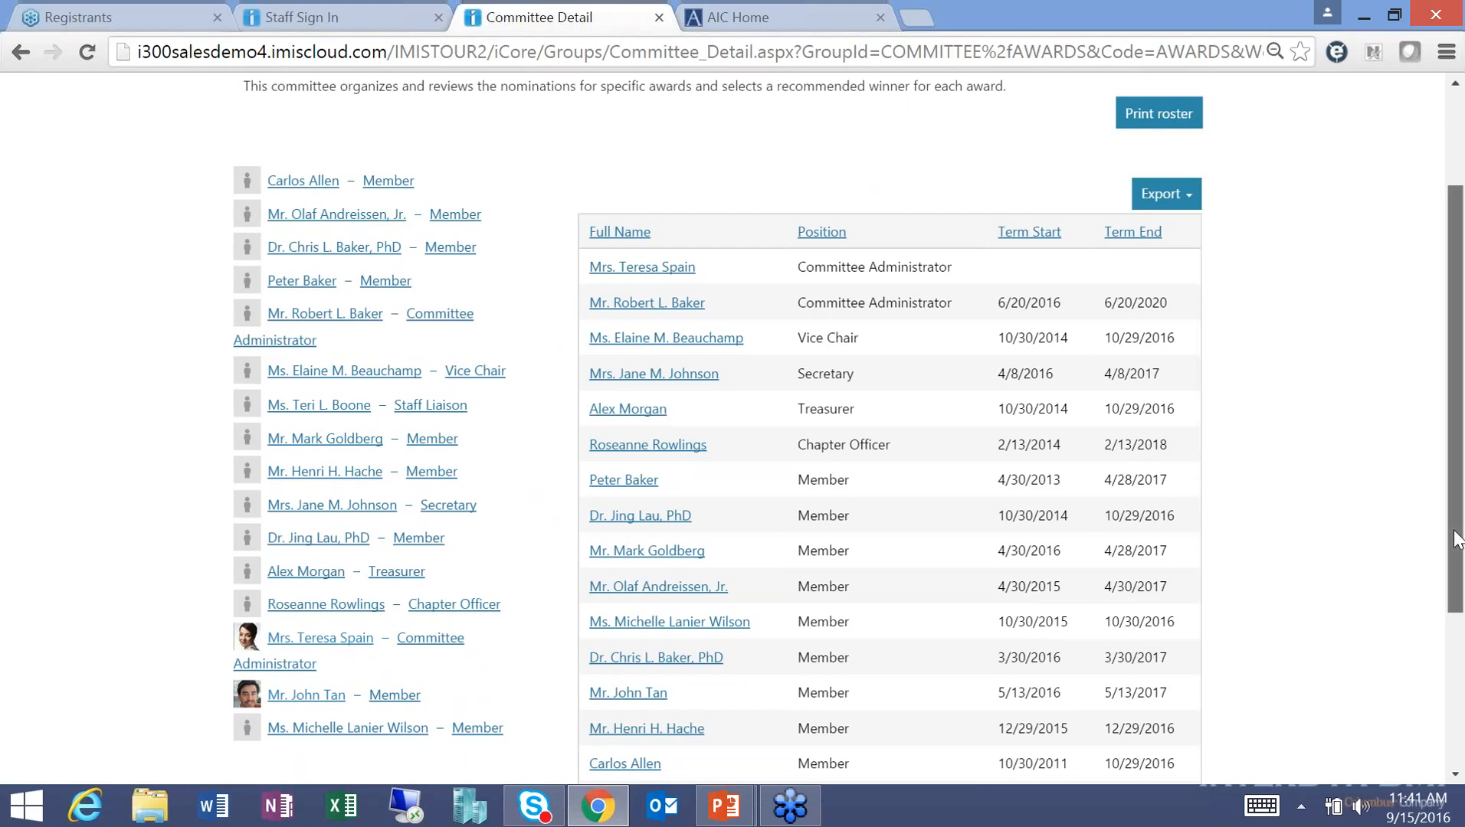
{"action": "scroll", "coordinate": [1459, 539], "scroll_direction": "down", "scroll_amount": 2}
{"action": "scroll", "coordinate": [1460, 513], "scroll_direction": "up", "scroll_amount": 1}
{"action": "scroll", "coordinate": [1460, 510], "scroll_direction": "up", "scroll_amount": 2}
{"action": "scroll", "coordinate": [1460, 509], "scroll_direction": "down", "scroll_amount": 2}
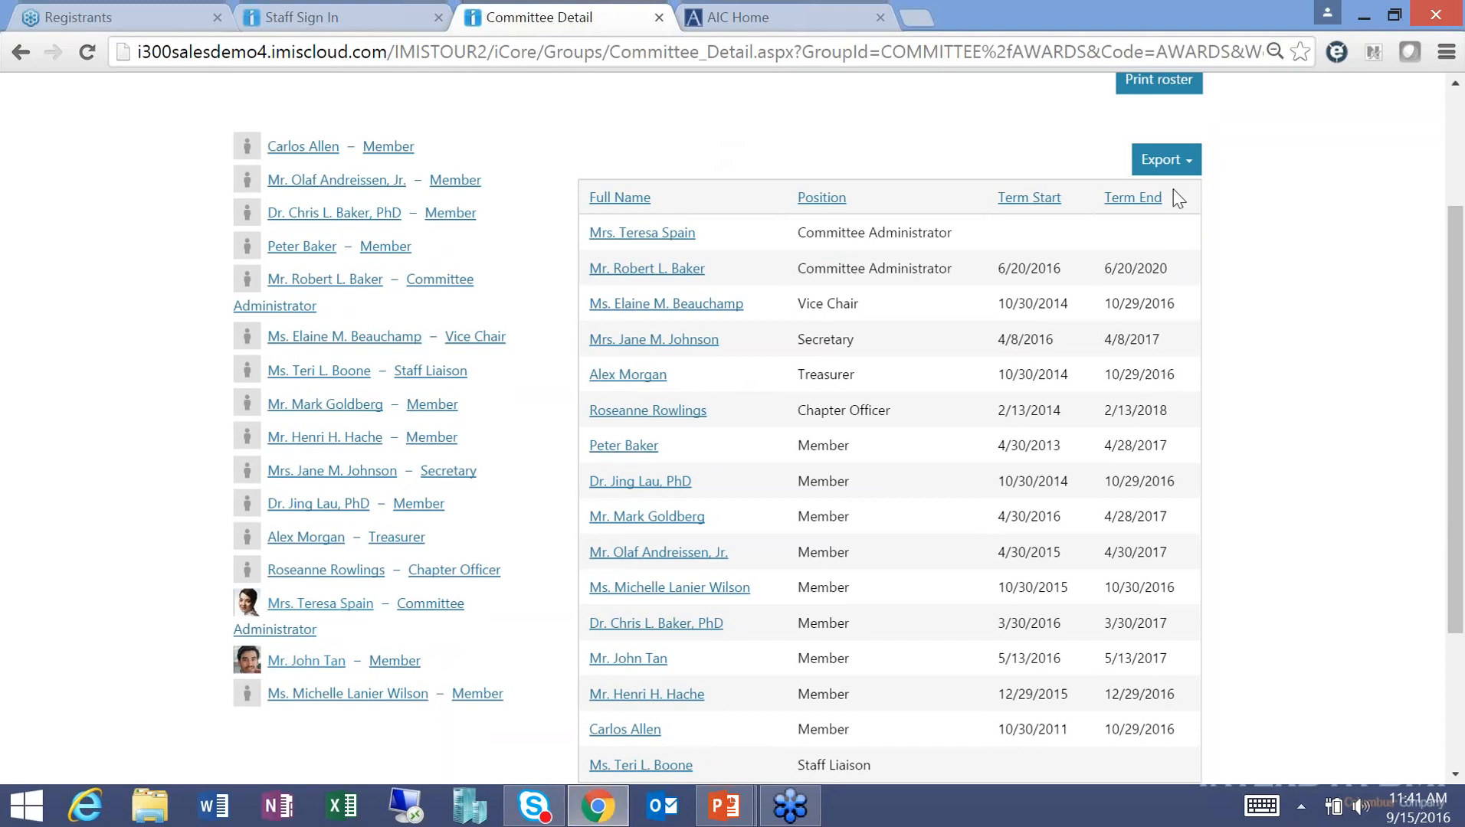
Check the roster's Word/Excel/PDF/CSV/XML export formats, then open the printable roster report.
{"action": "left_click", "coordinate": [1168, 164]}
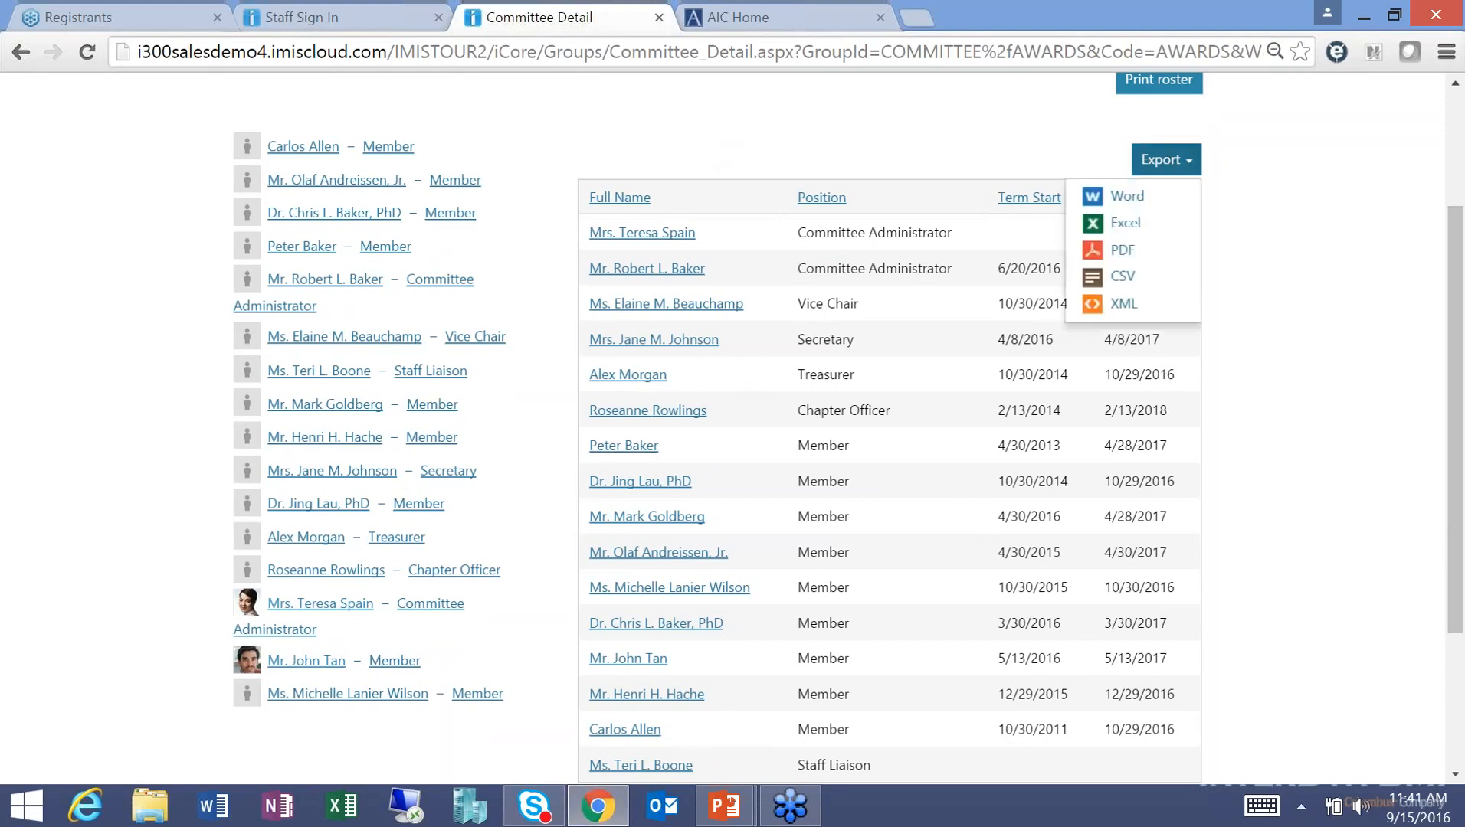
{"action": "left_click", "coordinate": [1293, 239]}
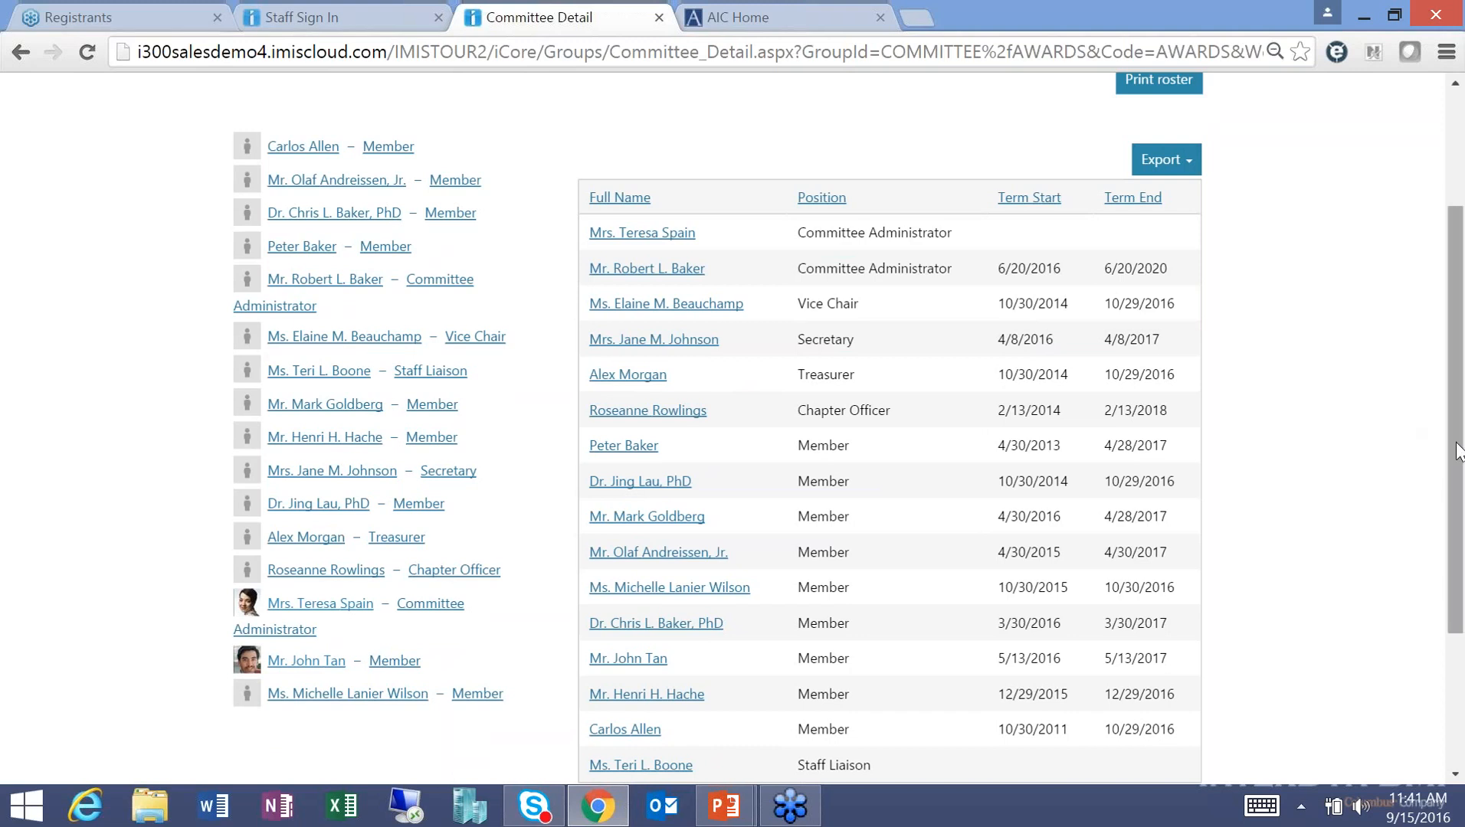
{"action": "left_click_drag", "start_coordinate": [1457, 452], "coordinate": [1432, 306]}
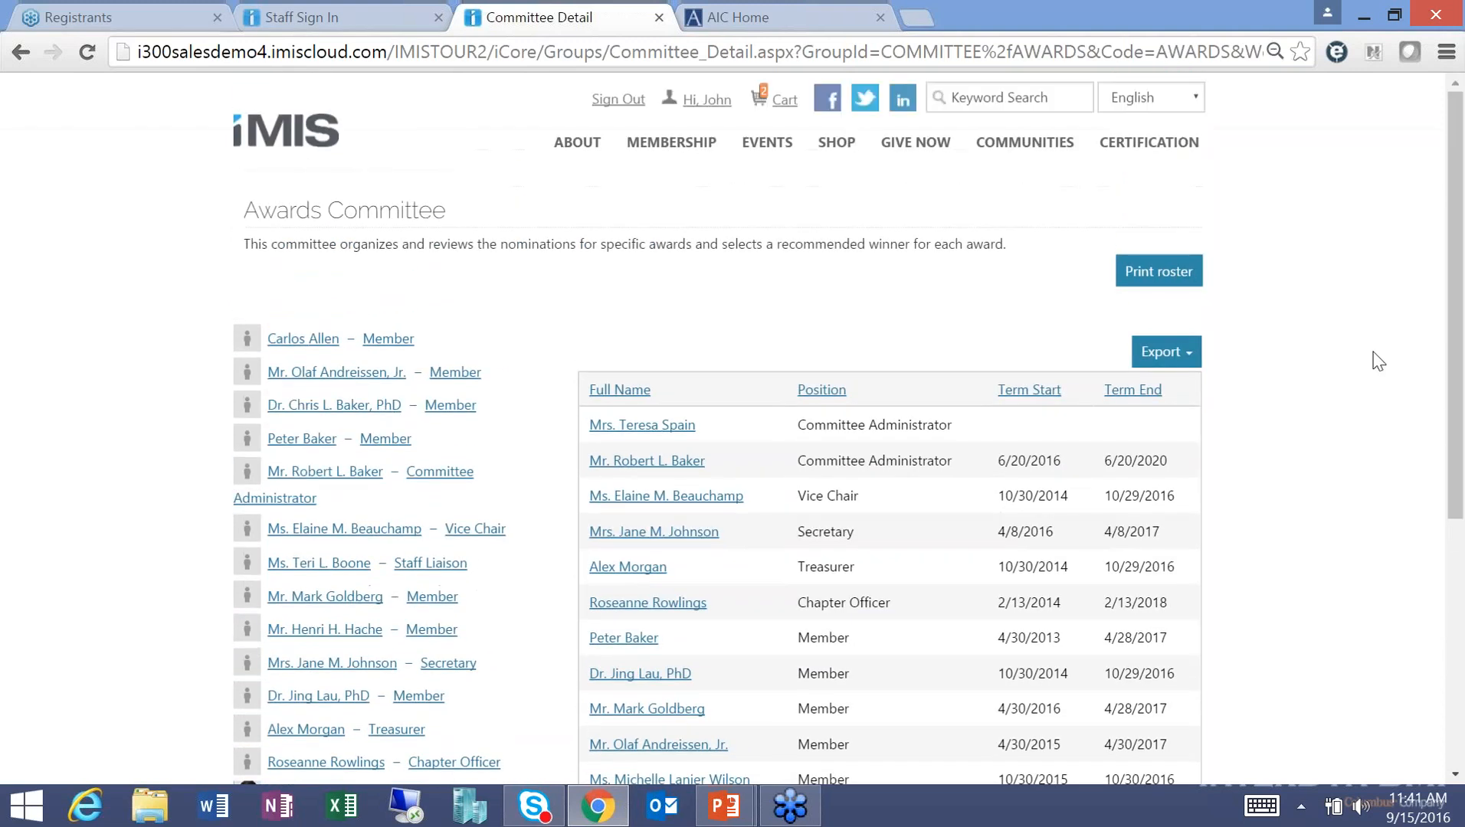
{"action": "left_click", "coordinate": [1155, 279]}
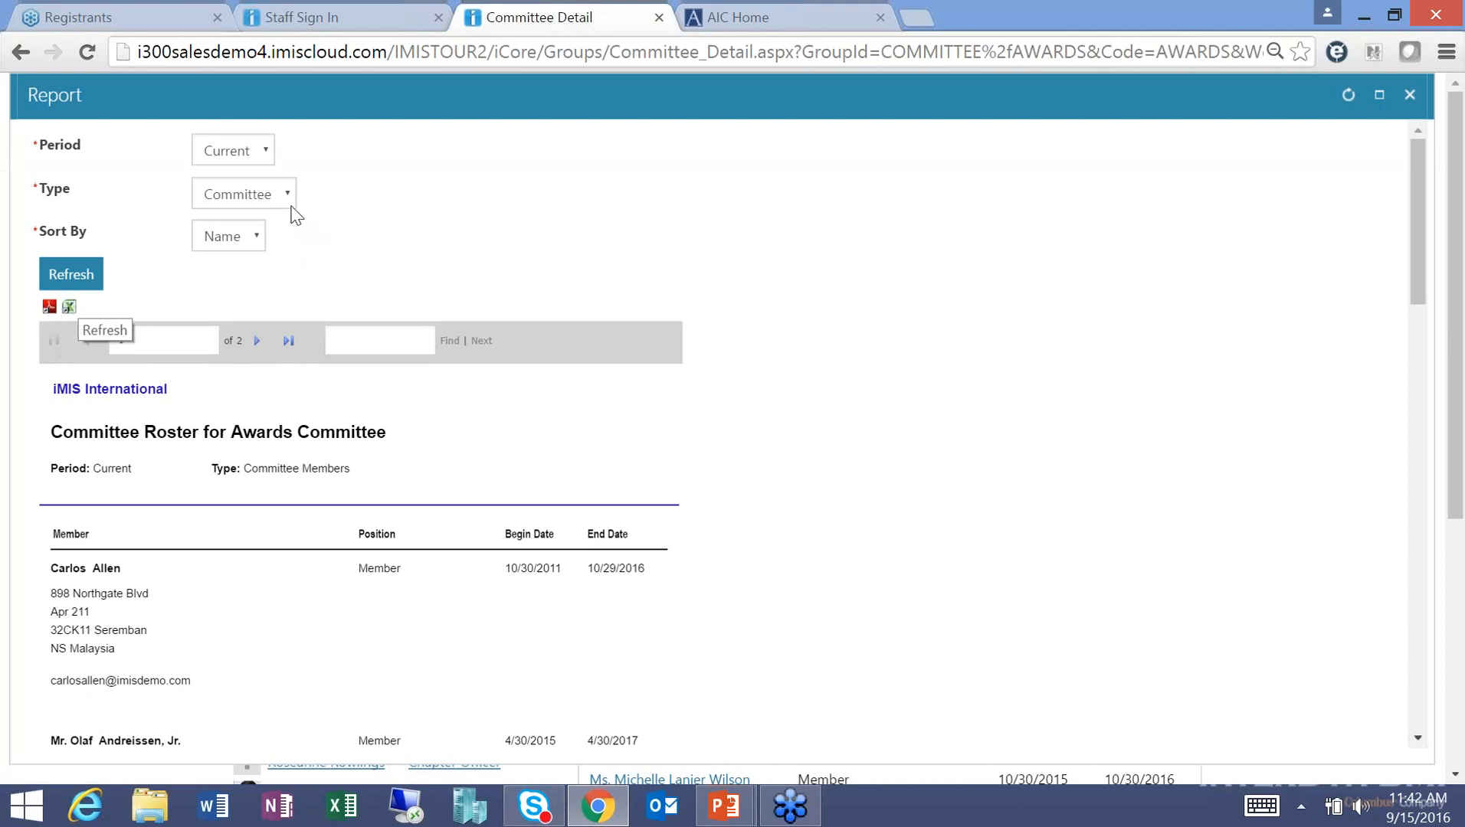
Review the report's Period (Current) and Type options unchanged, then close the roster report.
{"action": "left_click", "coordinate": [261, 159]}
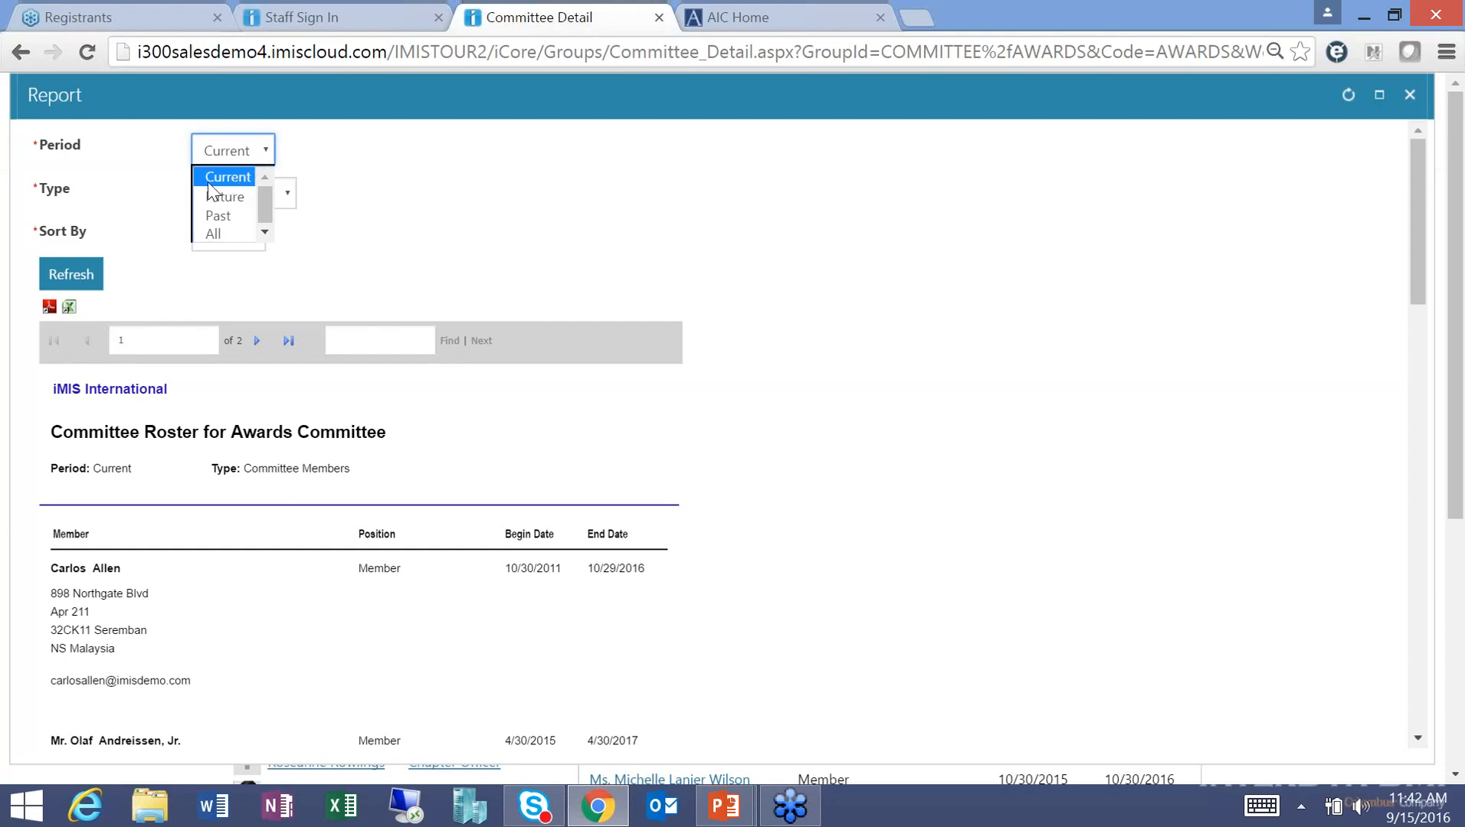
{"action": "left_click", "coordinate": [404, 234]}
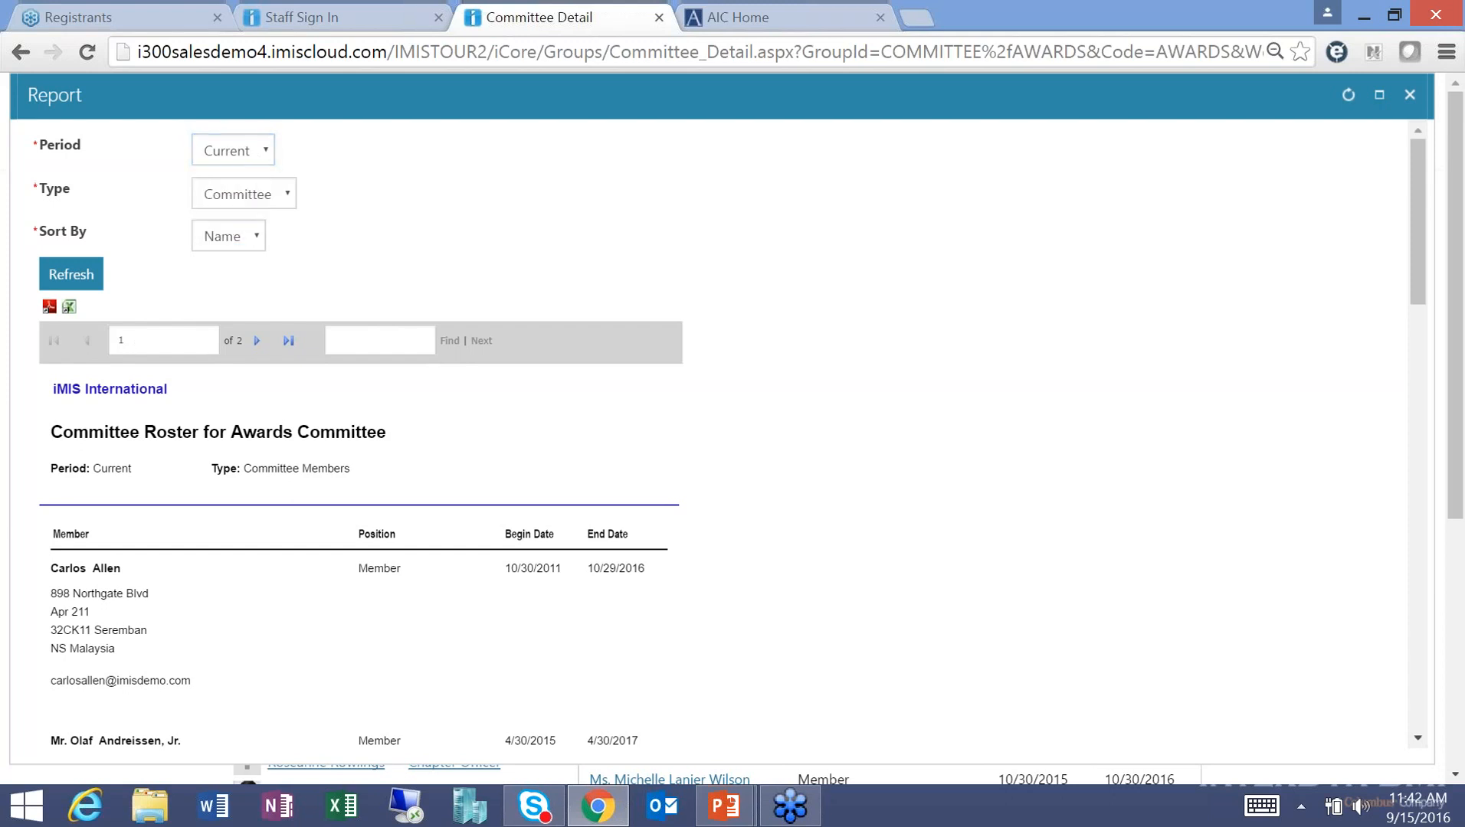
{"action": "left_click", "coordinate": [294, 204]}
{"action": "left_click", "coordinate": [787, 161]}
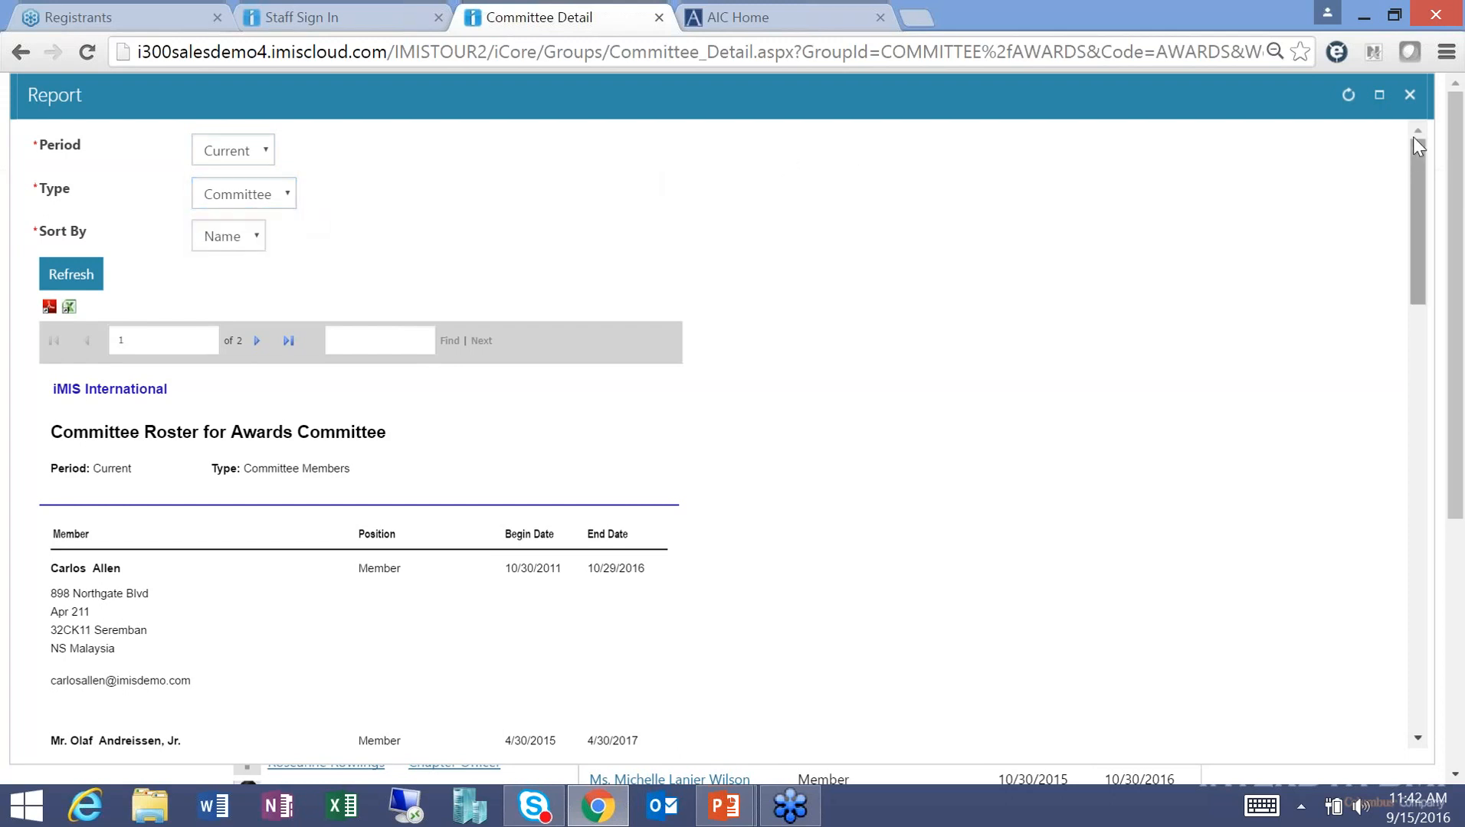
{"action": "left_click", "coordinate": [1408, 94]}
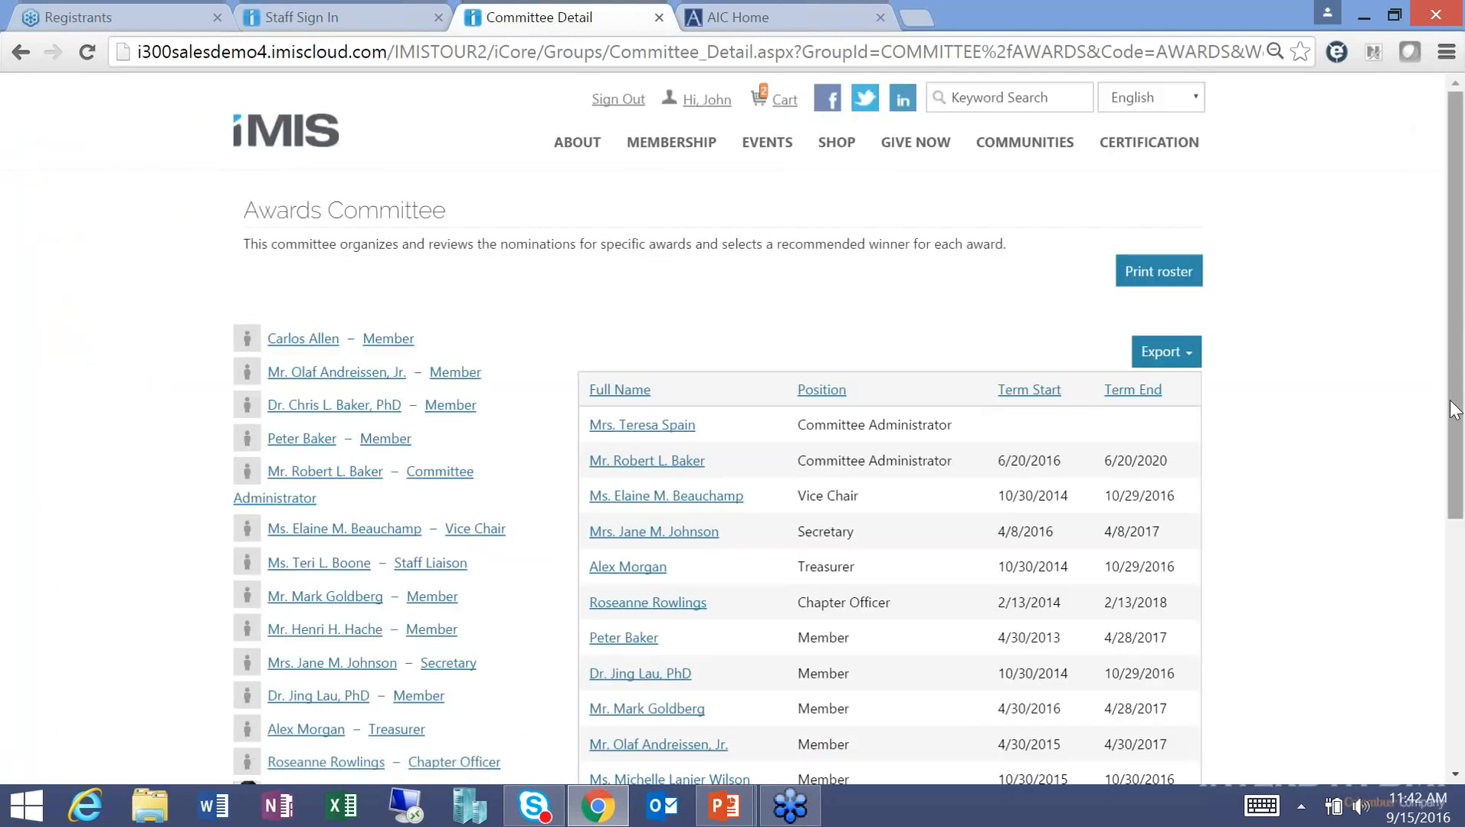
Open the member Directory from the MEMBERSHIP menu.
{"action": "left_click_drag", "start_coordinate": [1431, 330], "coordinate": [1130, 271]}
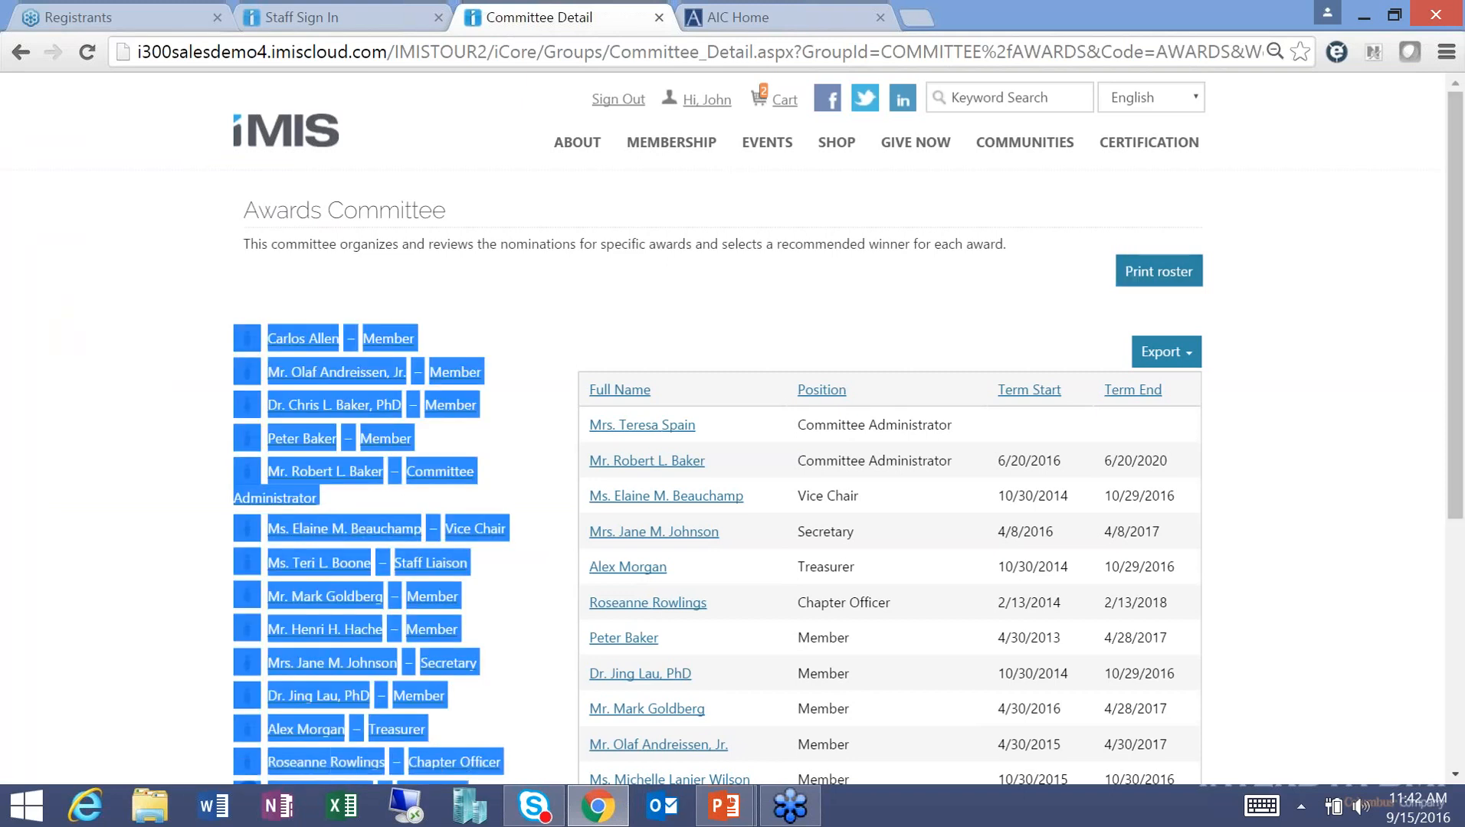
{"action": "mouse_move", "coordinate": [644, 143]}
{"action": "left_click", "coordinate": [654, 214]}
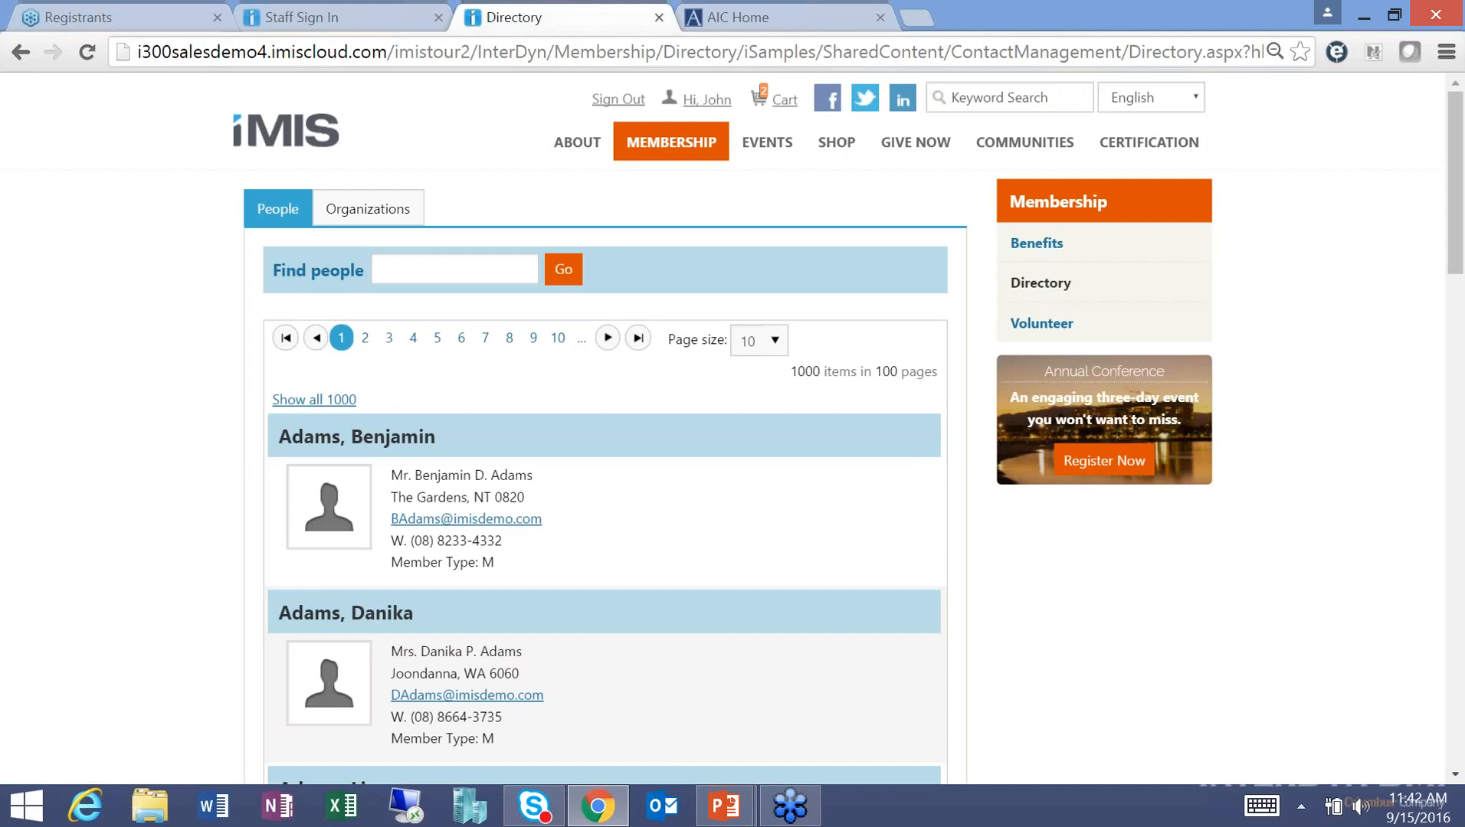
Search people for 'john', clear the box, and open the second match's profile.
{"action": "left_click", "coordinate": [417, 273]}
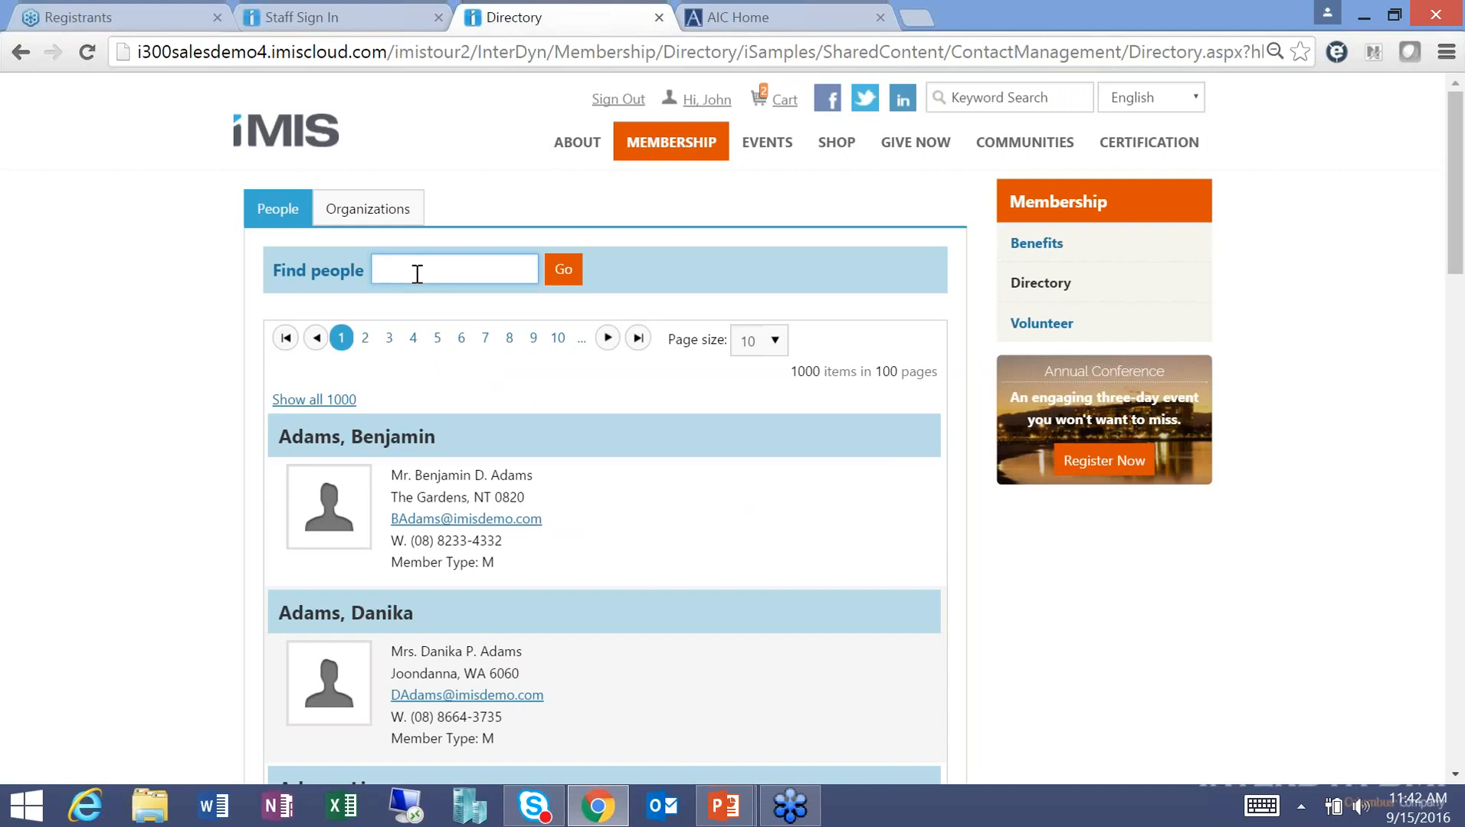
{"action": "type", "text": "john"}
{"action": "key", "text": "Return"}
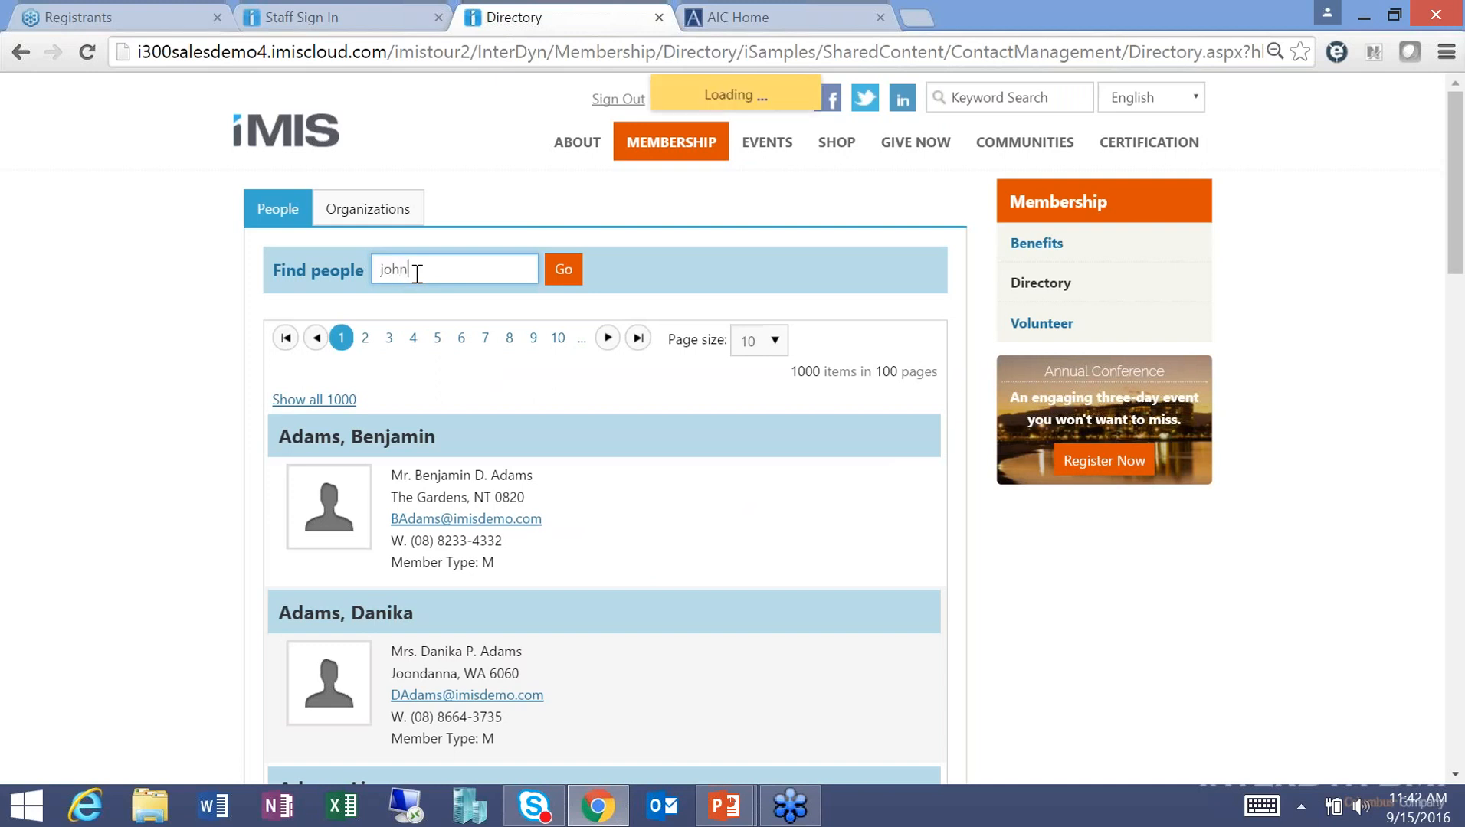
{"action": "key", "text": "BackSpace"}
{"action": "key", "text": "BackSpace"}
{"action": "key", "text": "BackSpace"}
{"action": "key", "text": "BackSpace"}
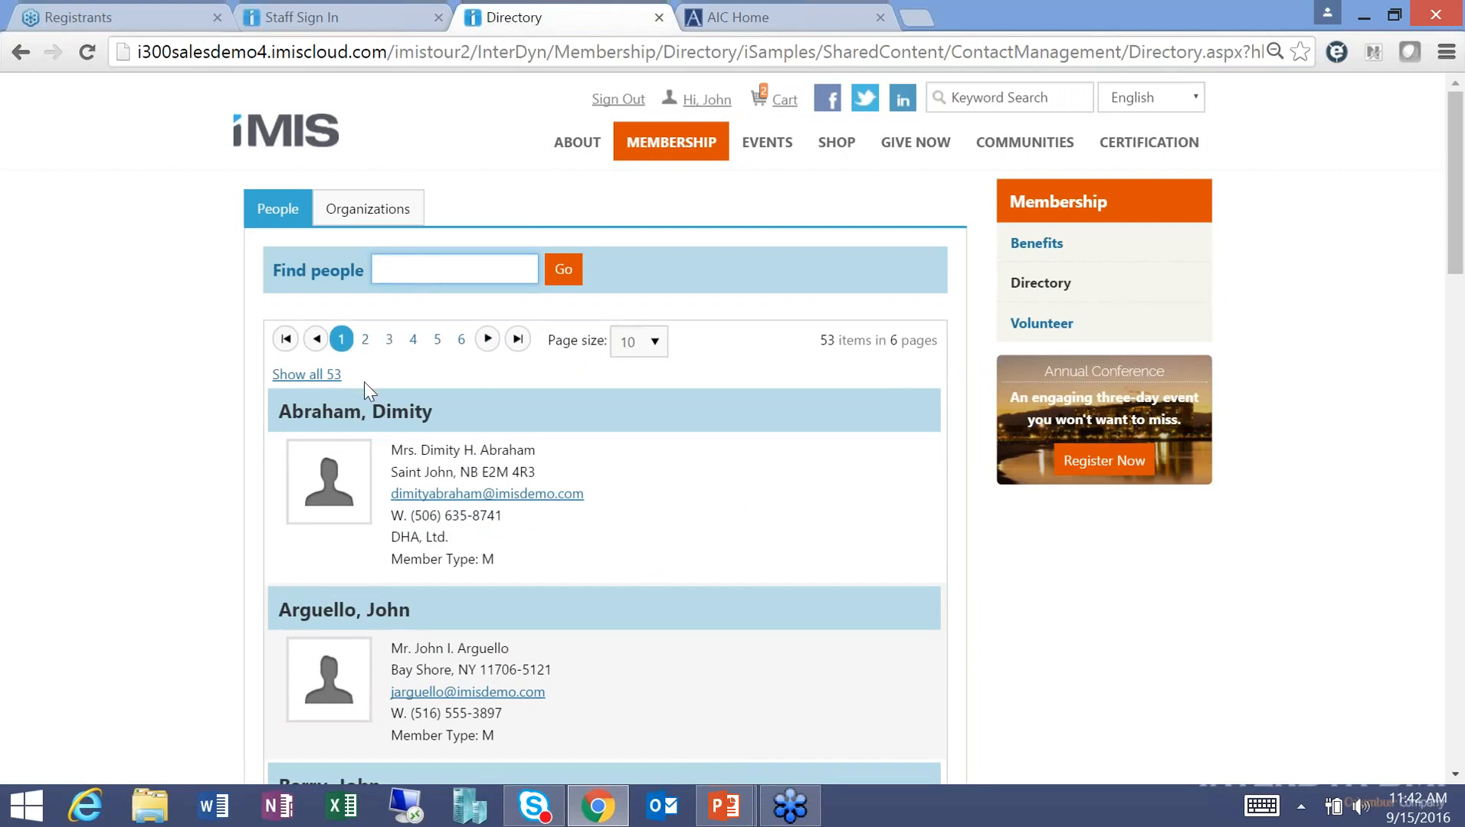
{"action": "left_click", "coordinate": [360, 612]}
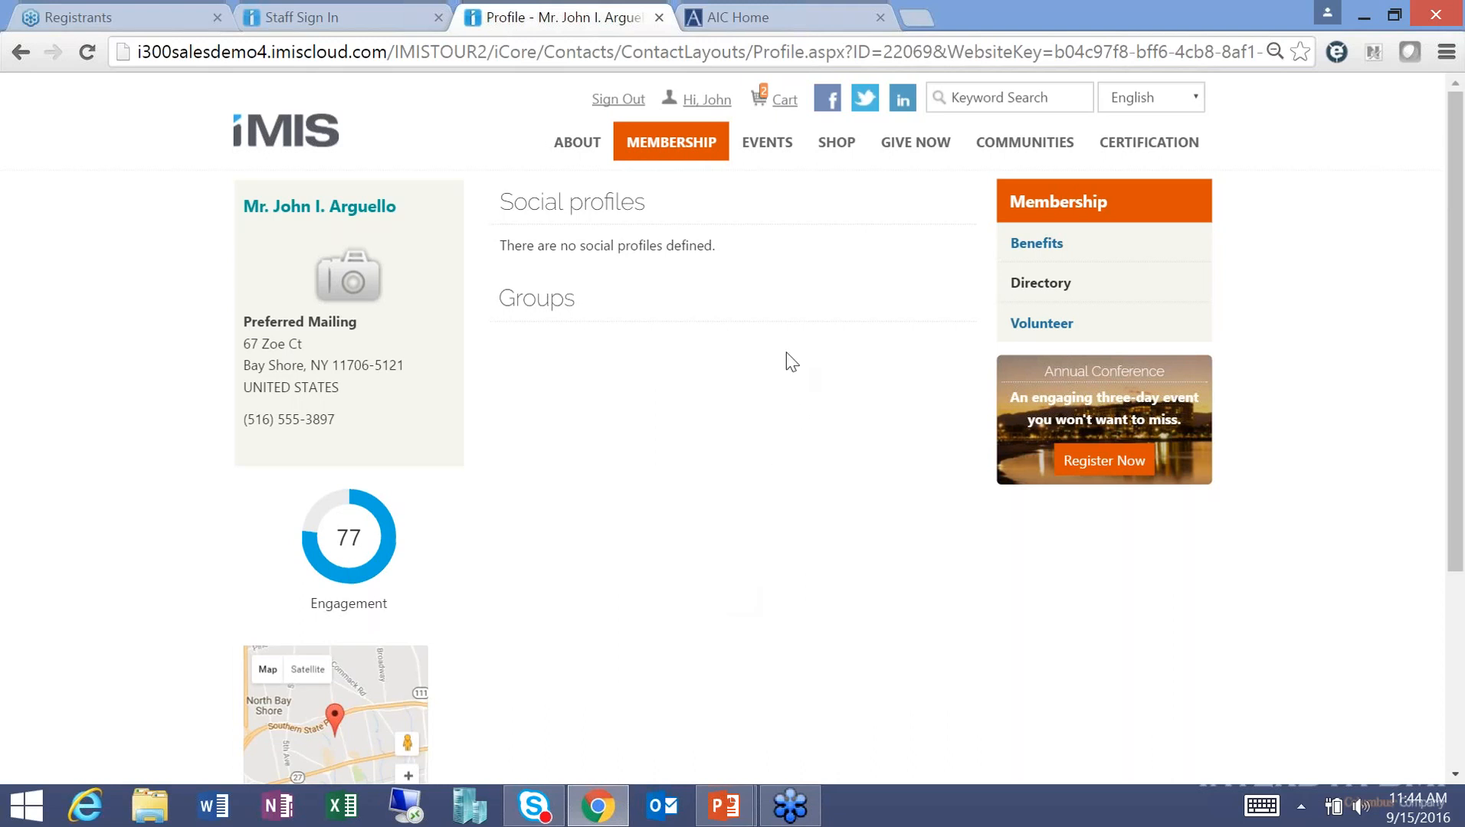
Open the Events list showing North Chapter Meeting and Charity Golf Tournament.
{"action": "left_click", "coordinate": [770, 181]}
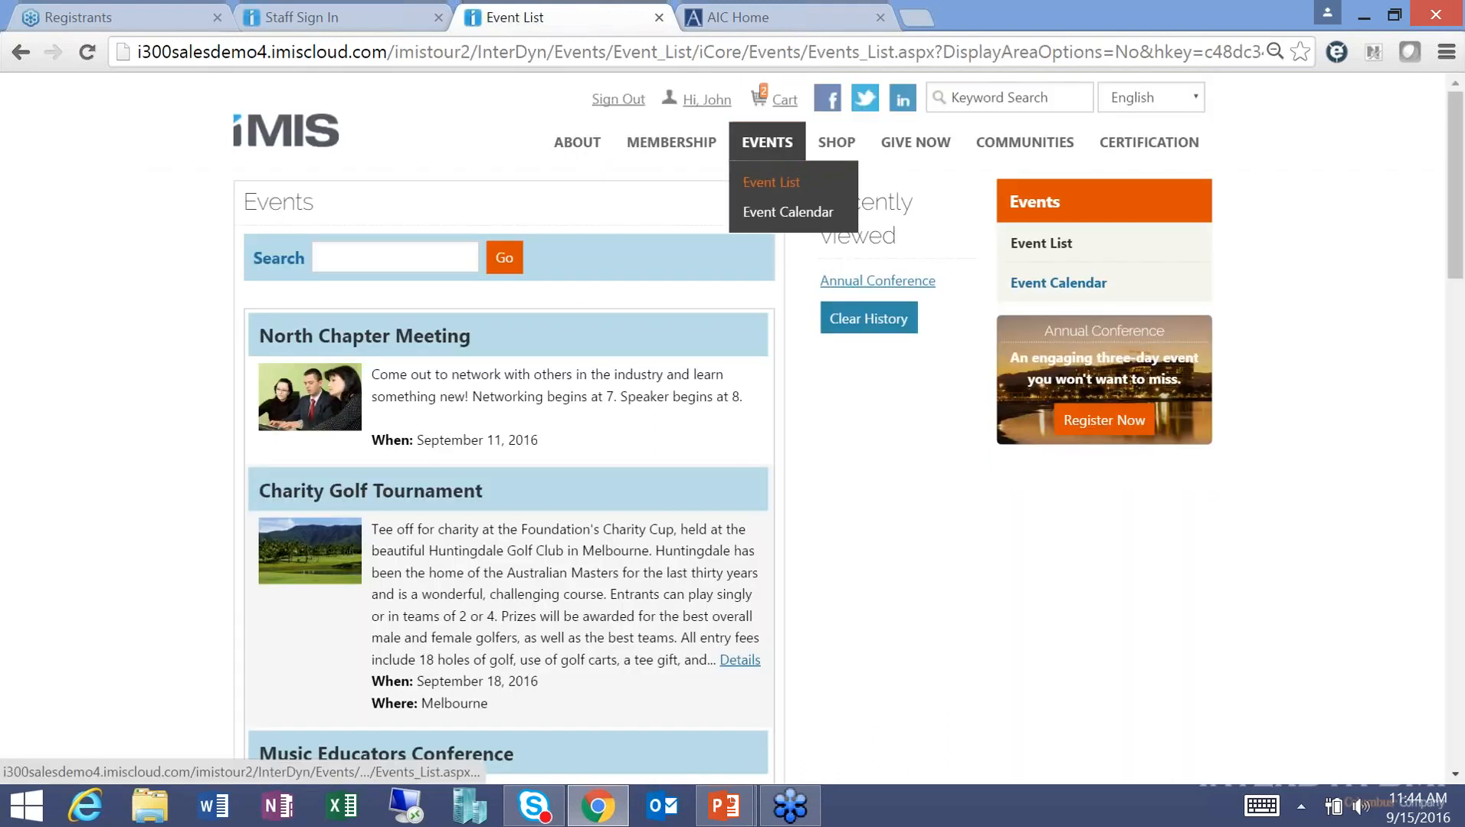
Search the event list for 'annual' and open Annual Conference from the results.
{"action": "left_click", "coordinate": [357, 259]}
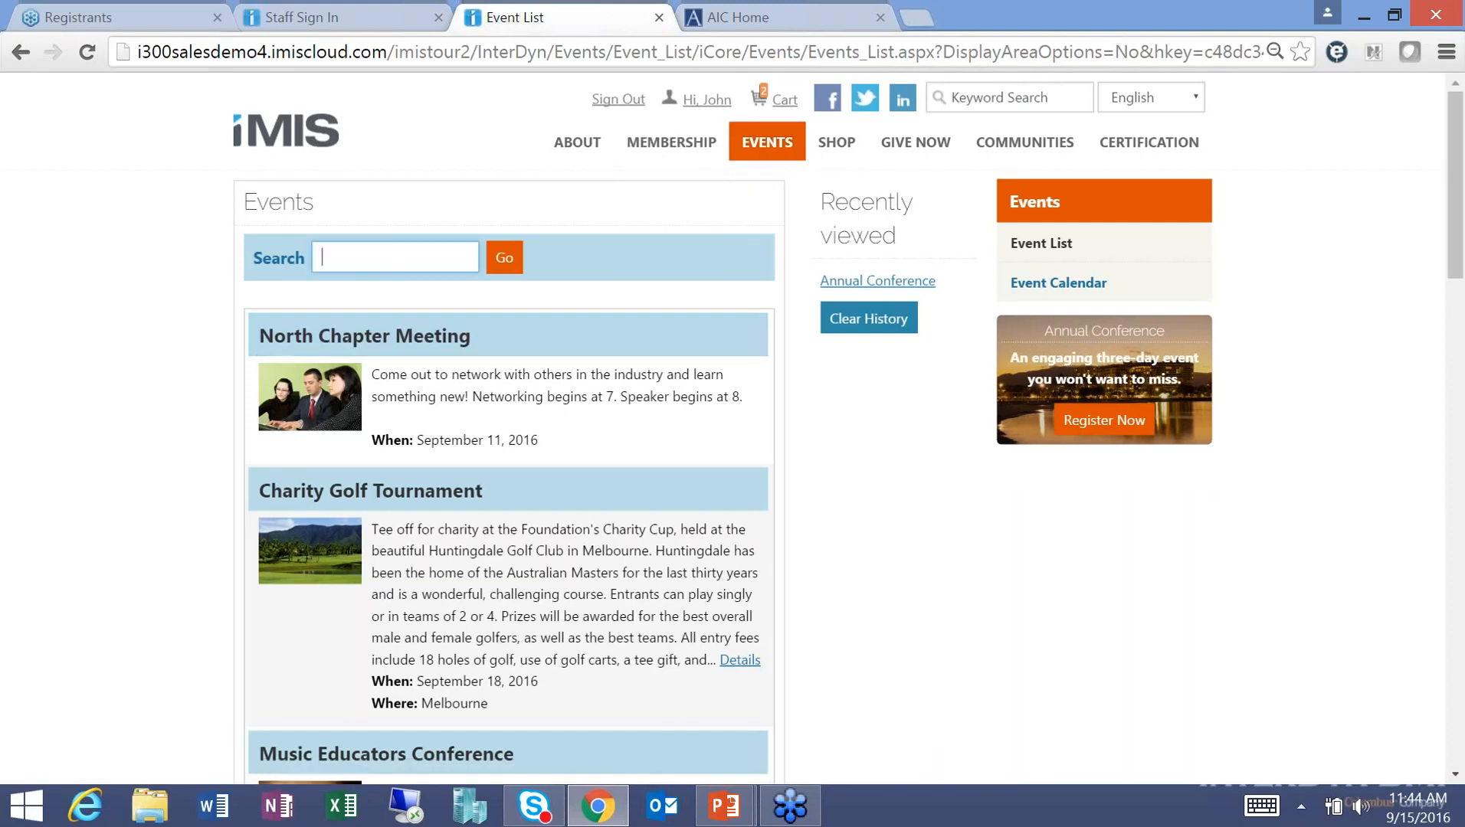
{"action": "type", "text": "annual"}
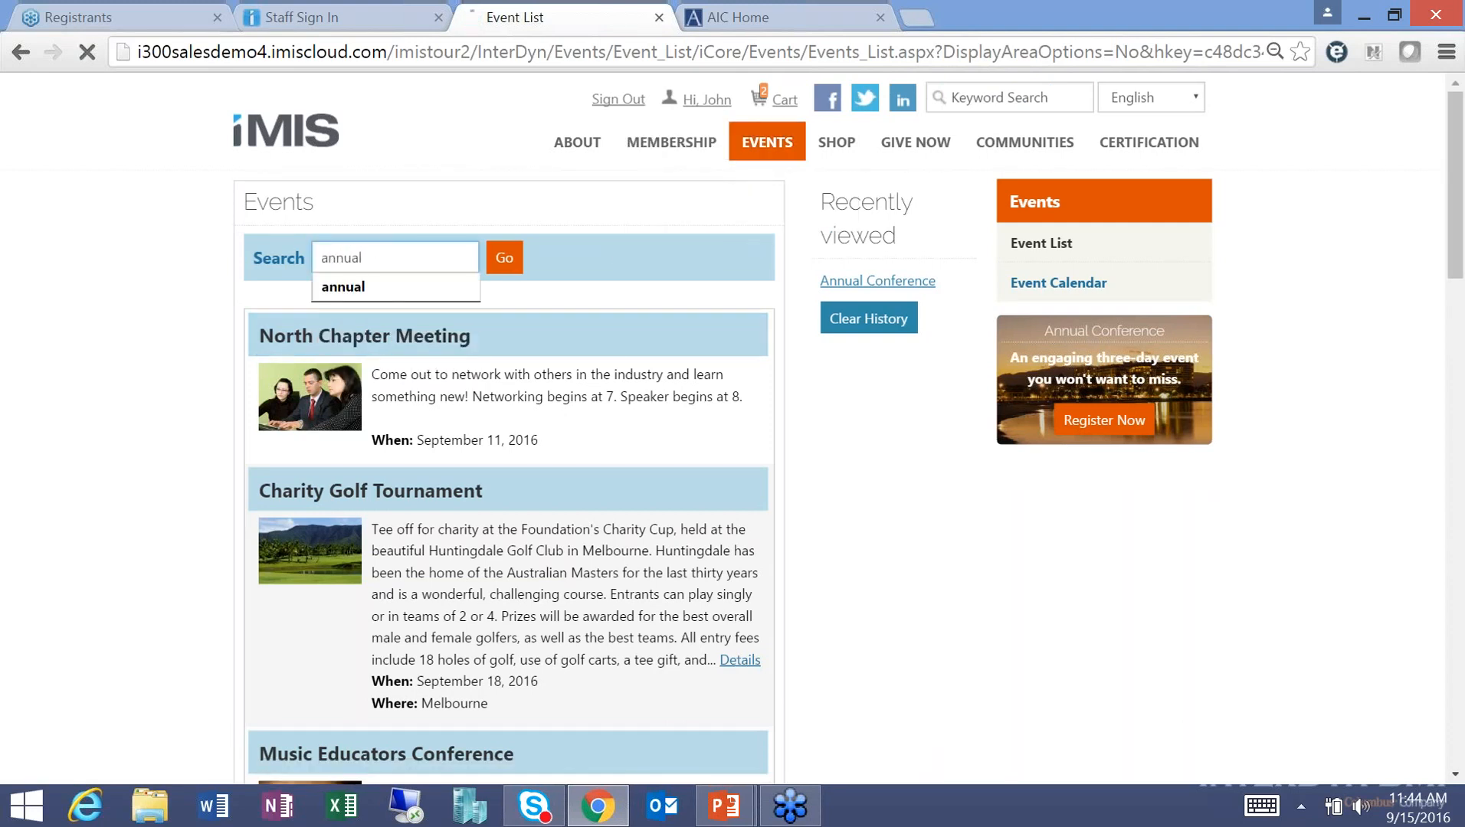
{"action": "key", "text": "Return"}
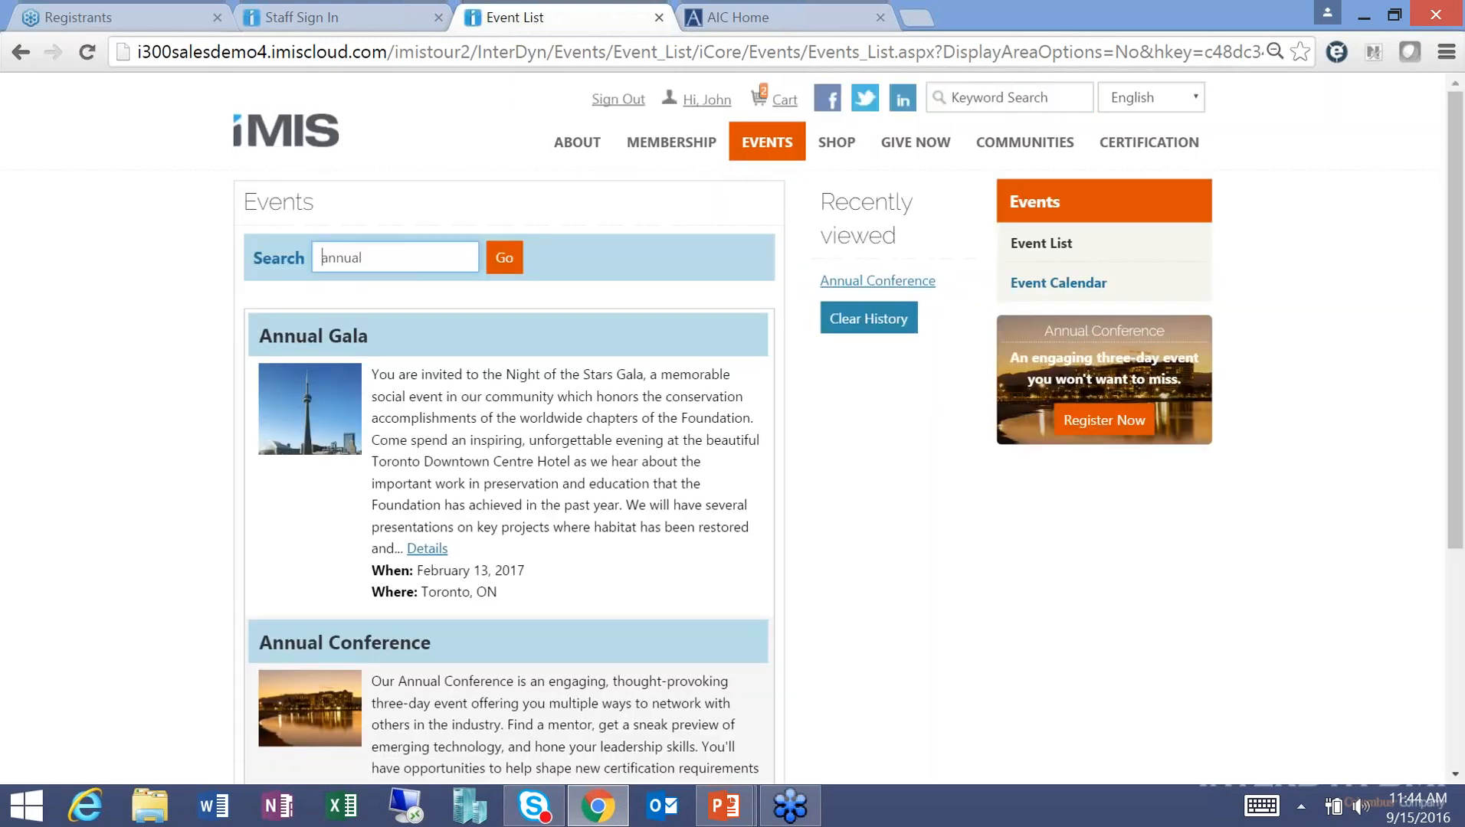
{"action": "left_click", "coordinate": [345, 643]}
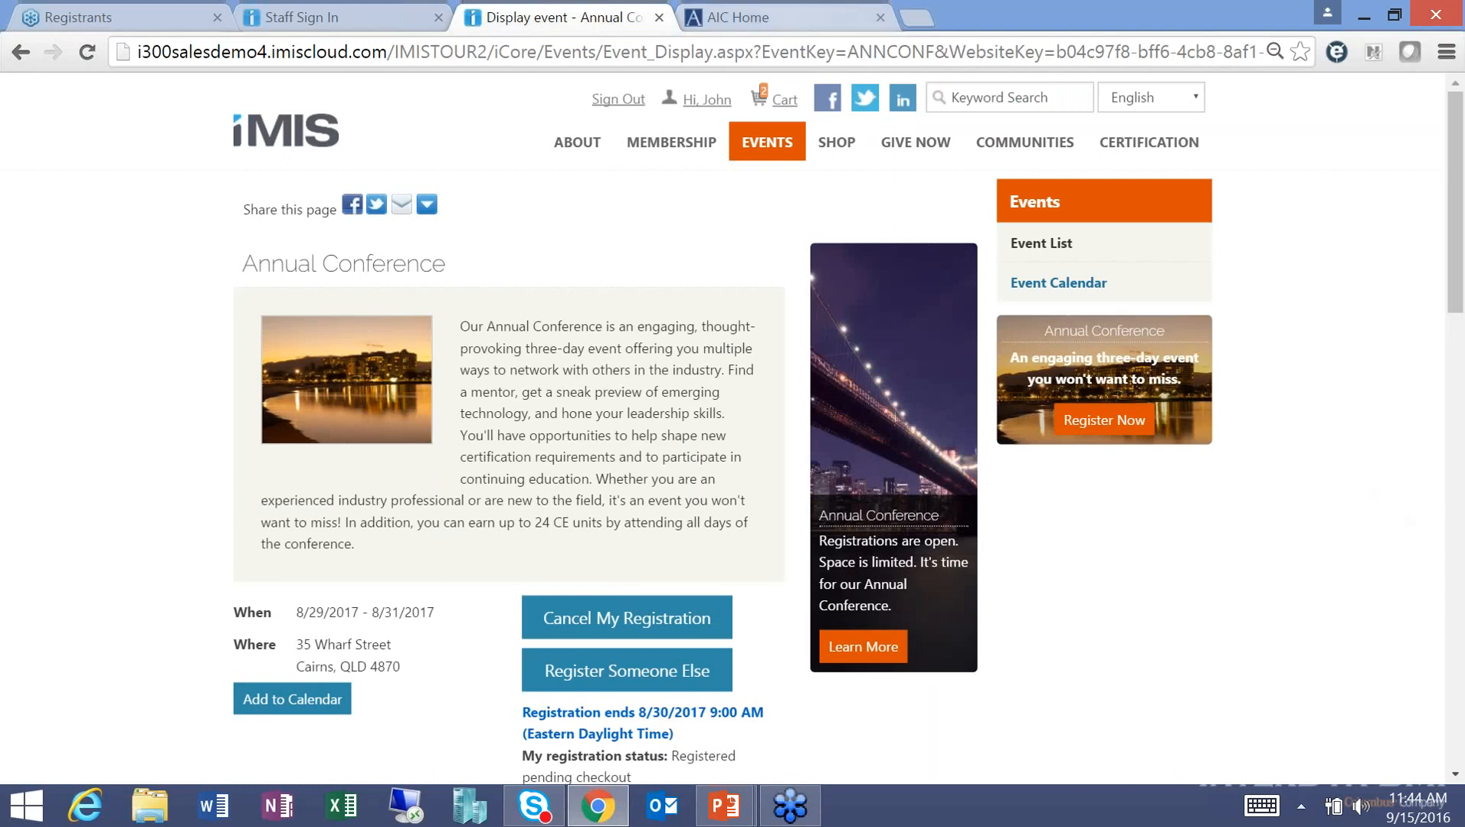
Remove the Annual Conference registration from the cart, then return to the Event List.
{"action": "left_click", "coordinate": [787, 107]}
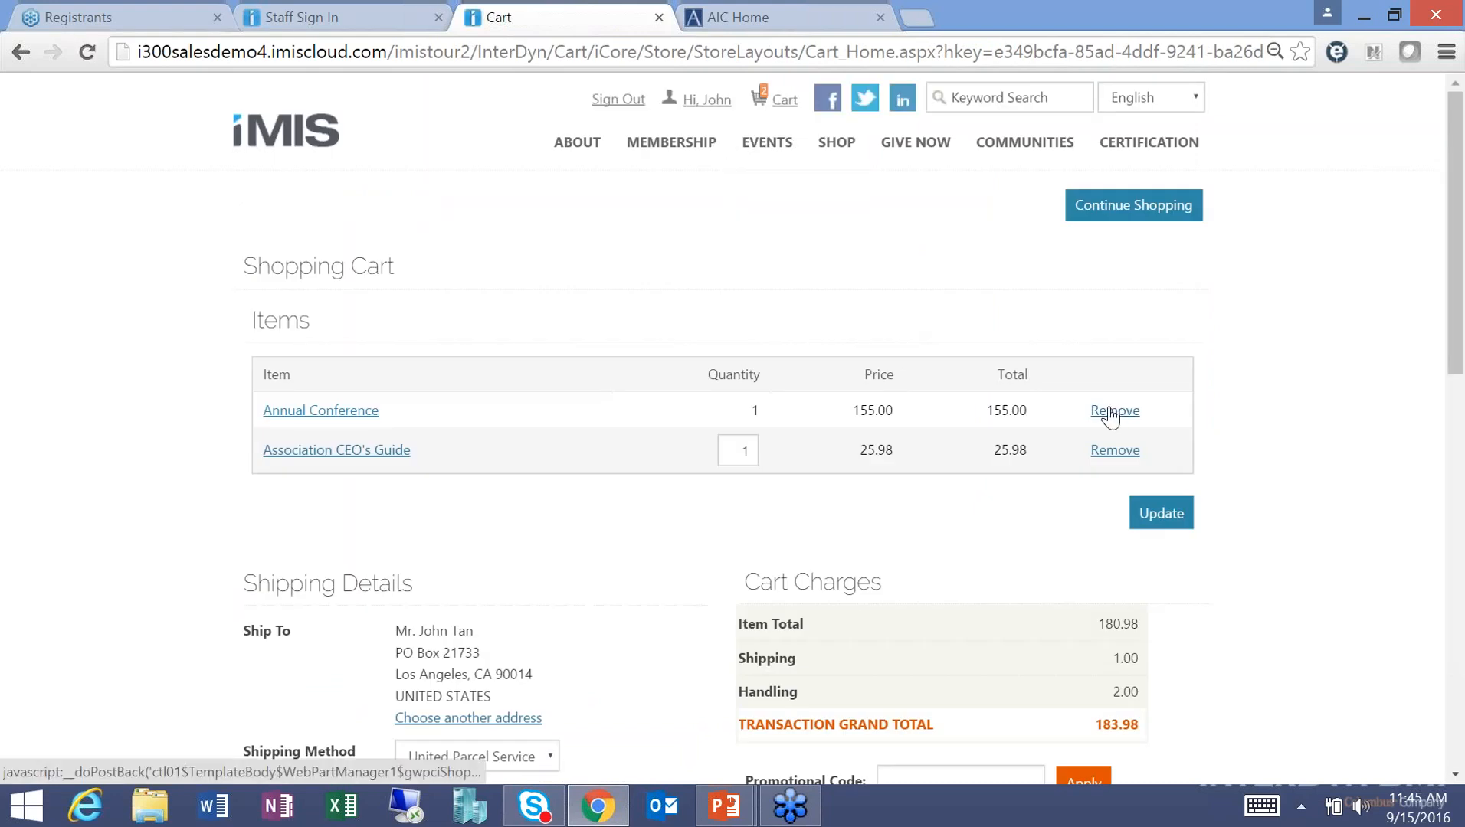
{"action": "left_click", "coordinate": [1110, 414]}
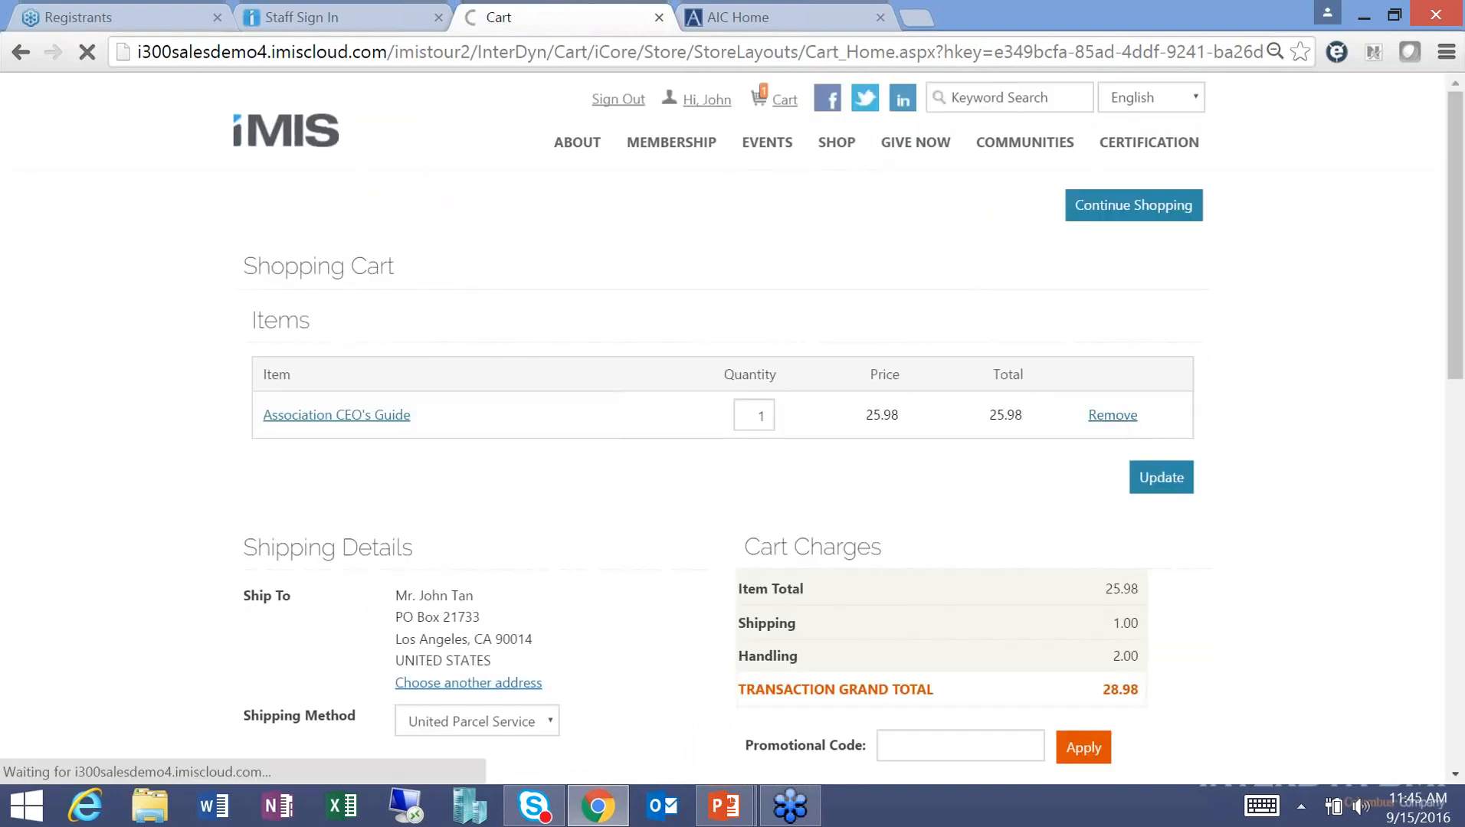
{"action": "mouse_move", "coordinate": [765, 147]}
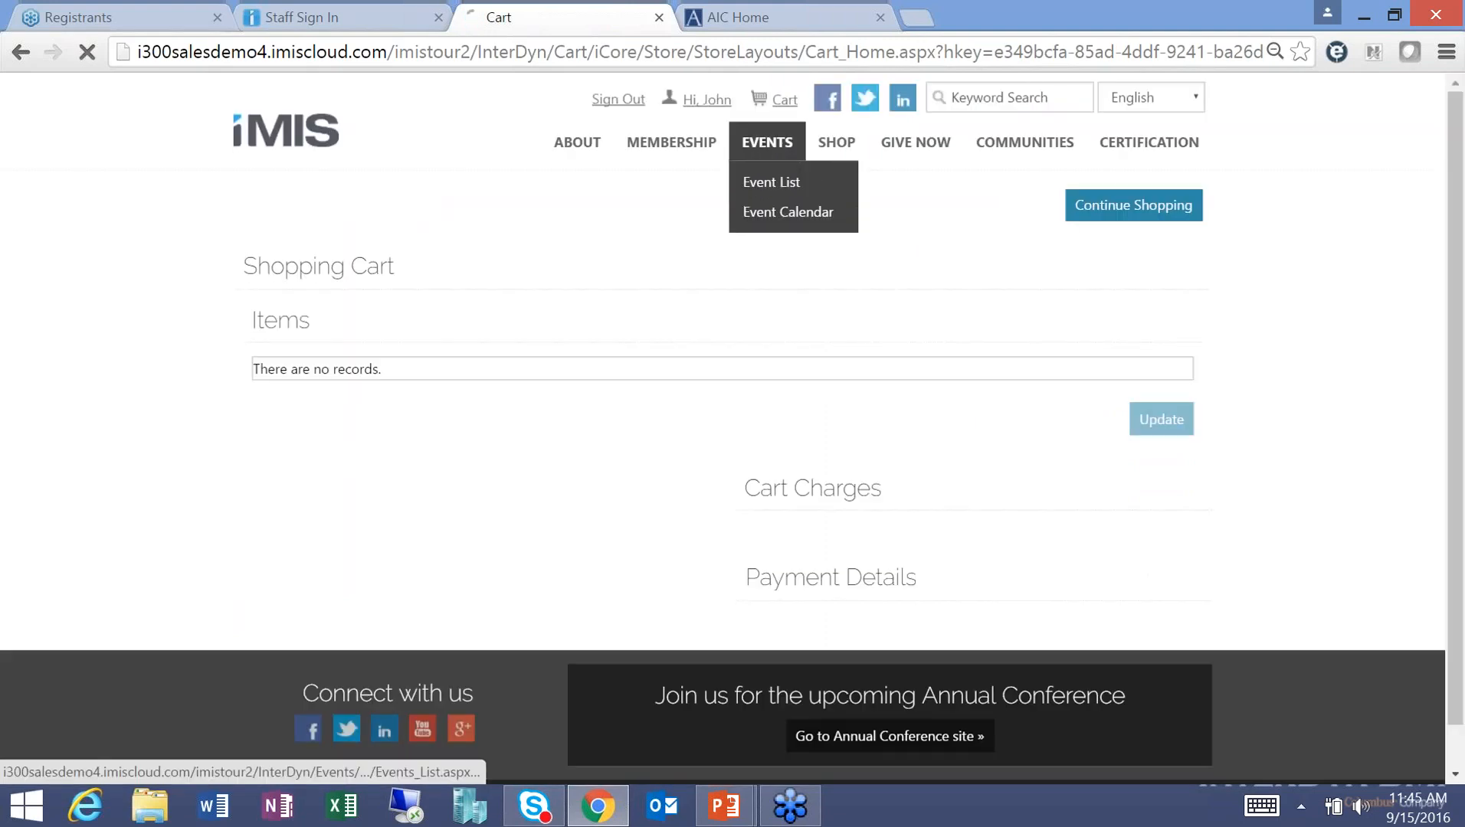
{"action": "left_click", "coordinate": [771, 179]}
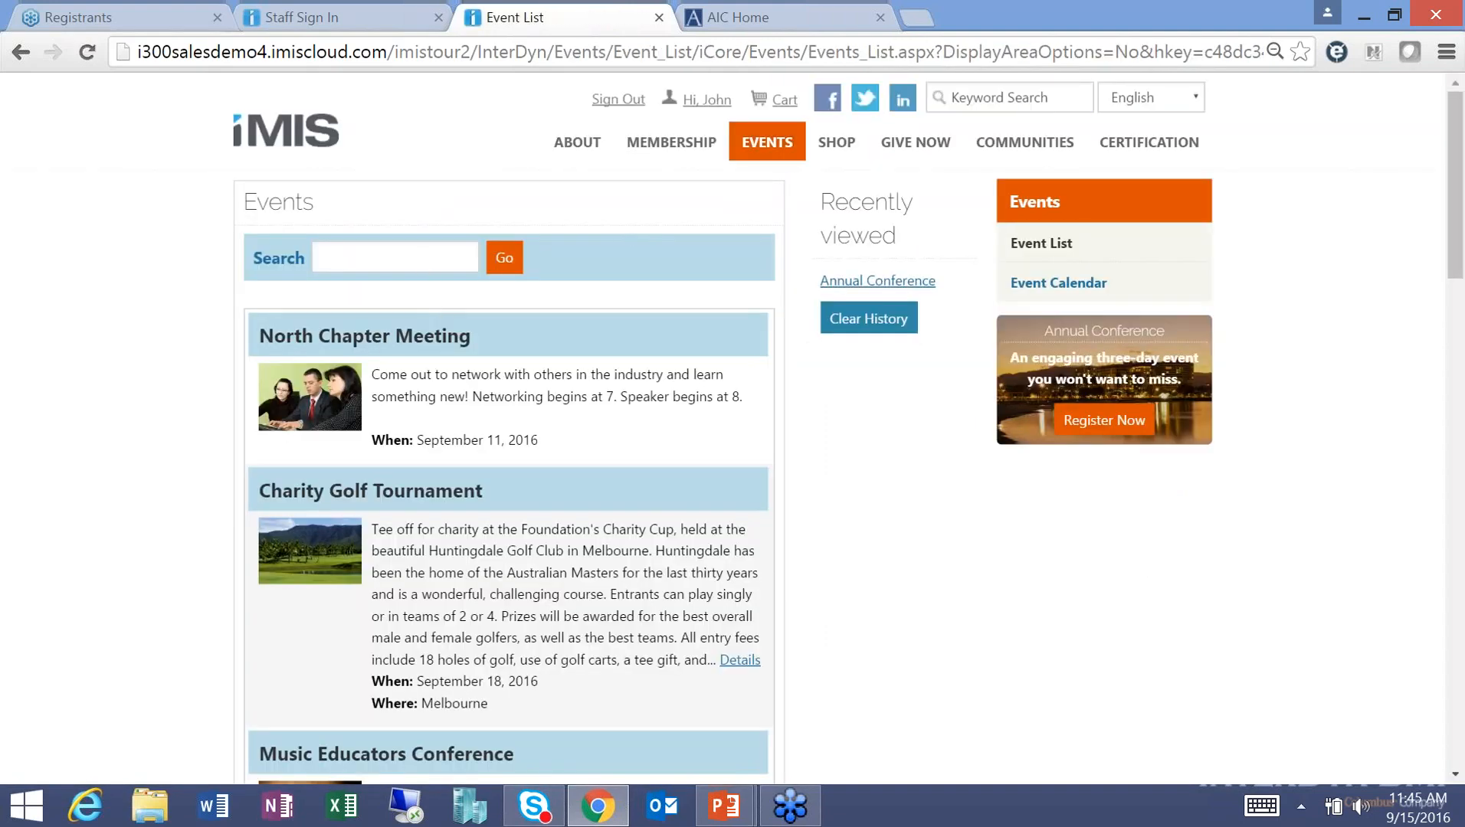
Register the signed-in member for the Annual Conference with the Day 2 Only option.
{"action": "left_click", "coordinate": [841, 282]}
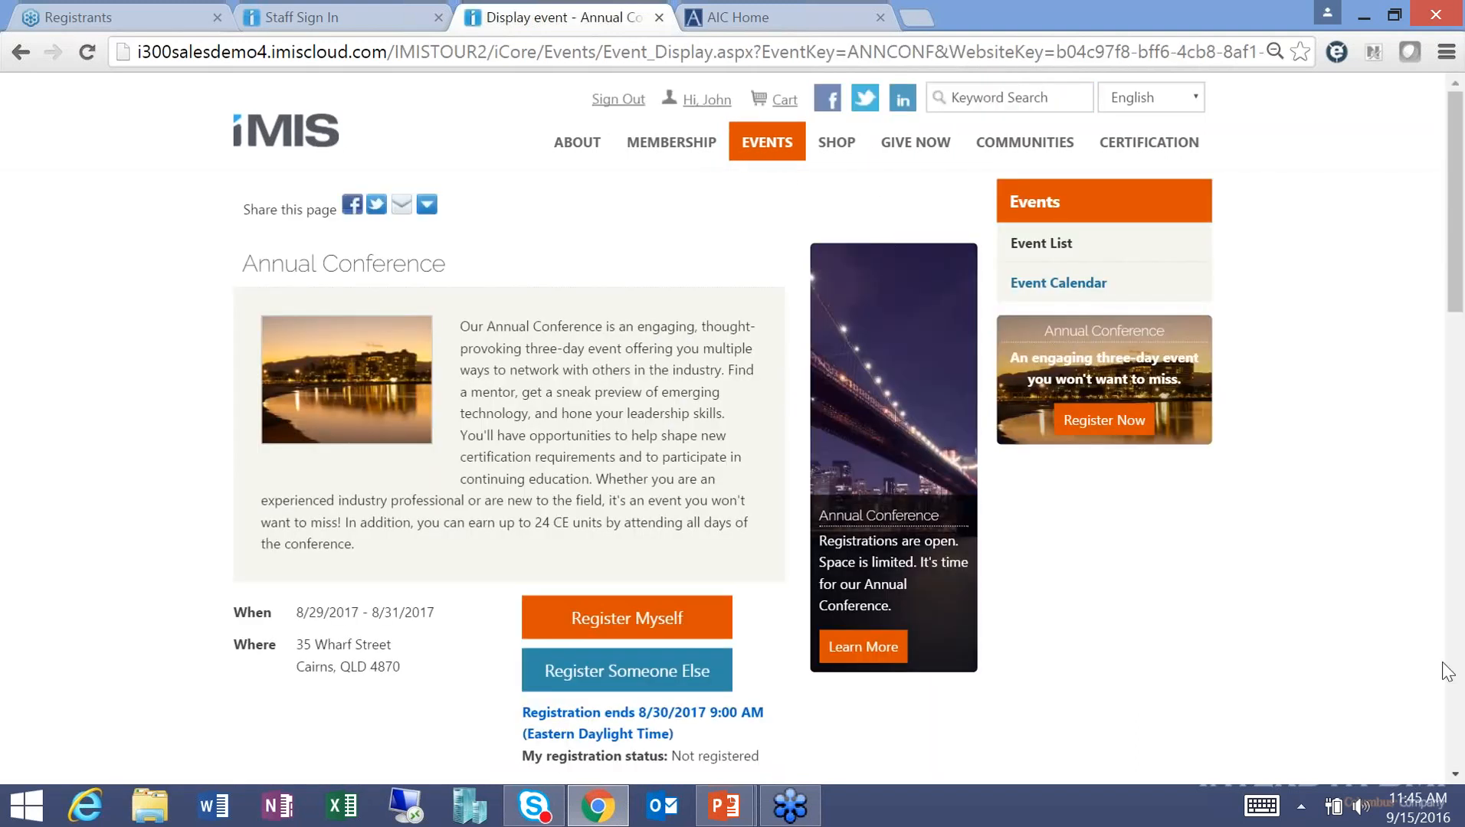
{"action": "scroll", "coordinate": [1456, 778], "scroll_direction": "down", "scroll_amount": 3}
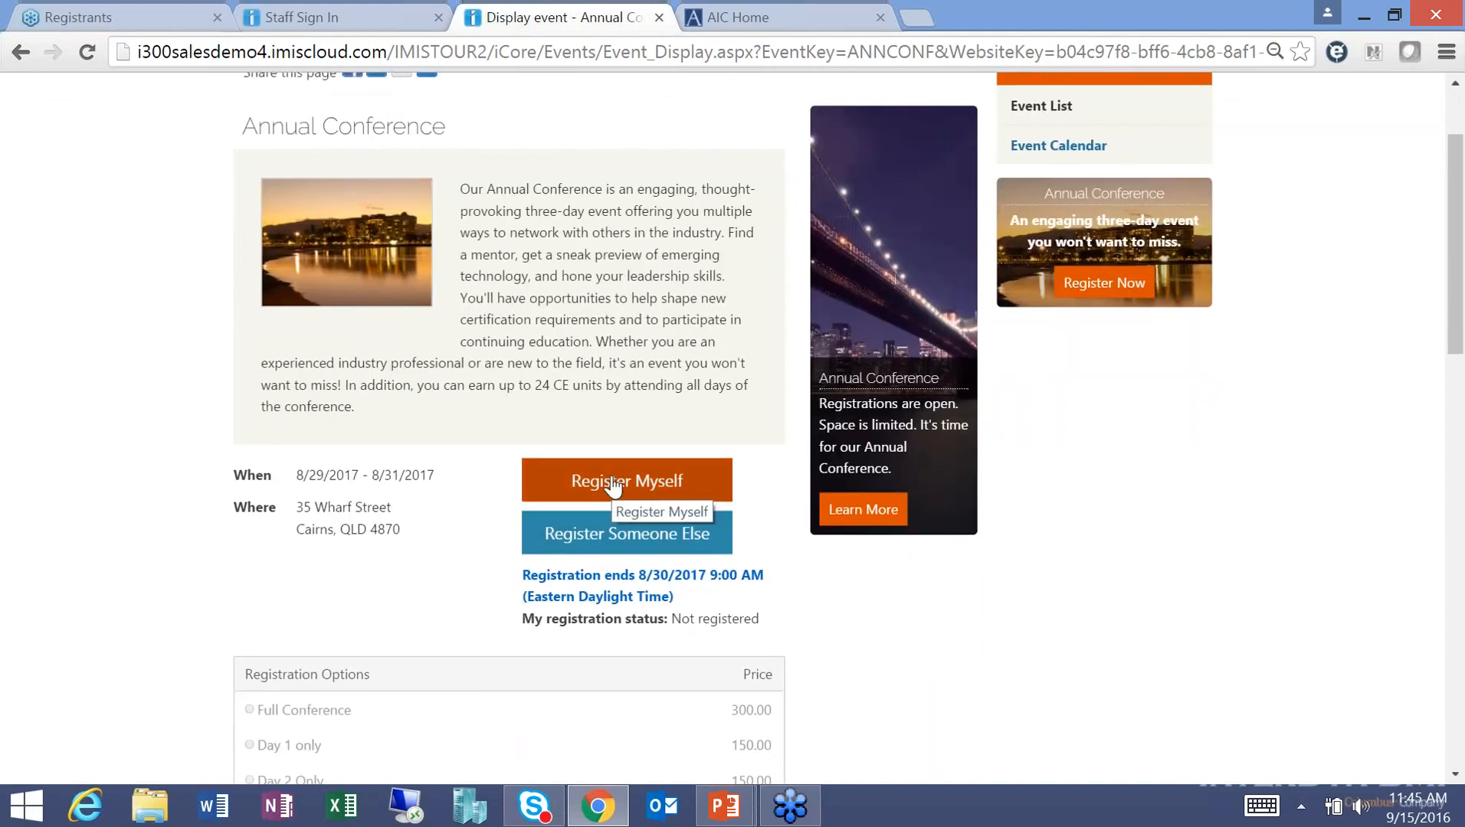
{"action": "left_click", "coordinate": [613, 486]}
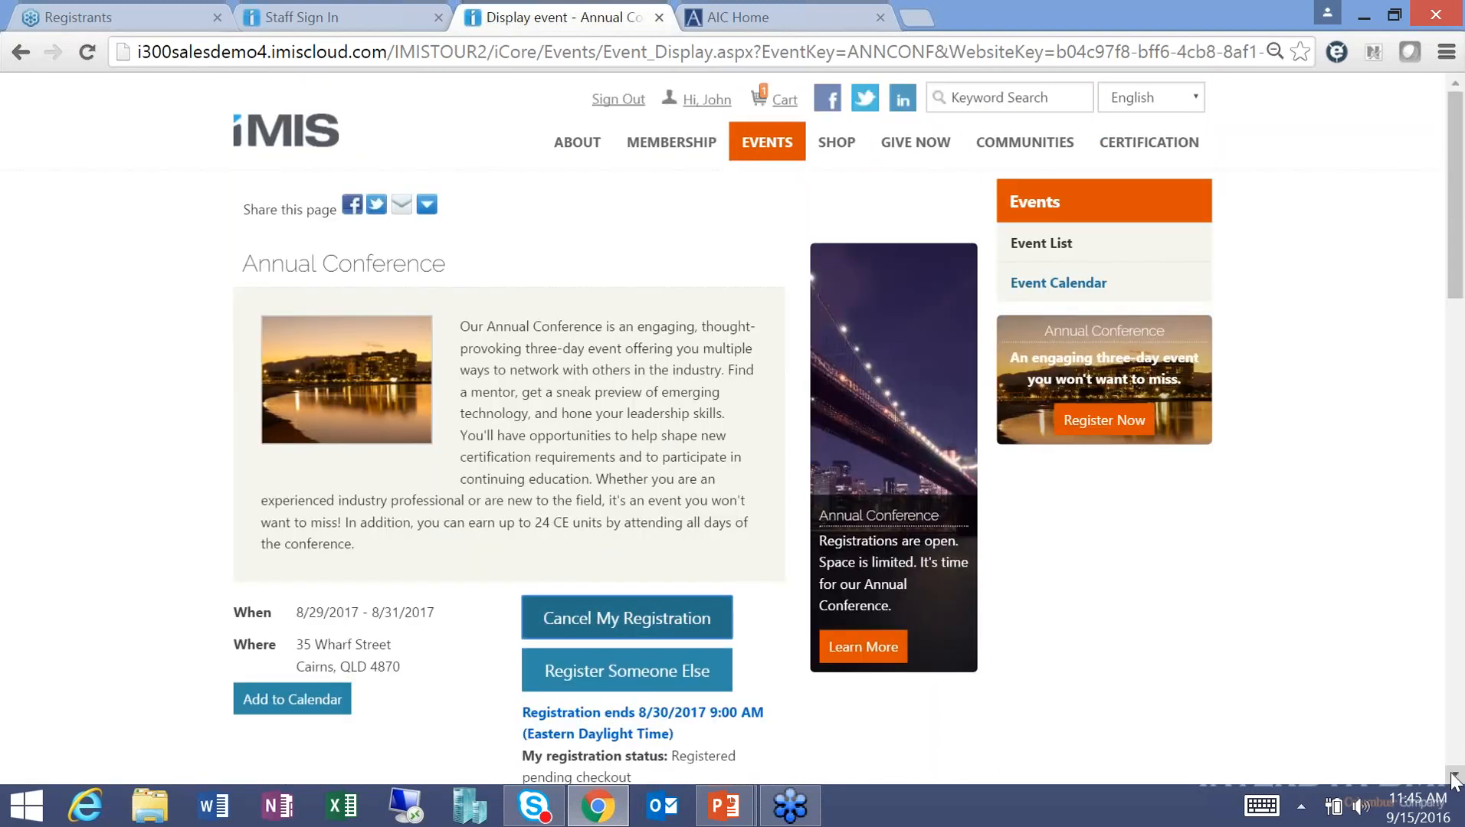
{"action": "scroll", "coordinate": [1453, 780], "scroll_direction": "down", "scroll_amount": 5}
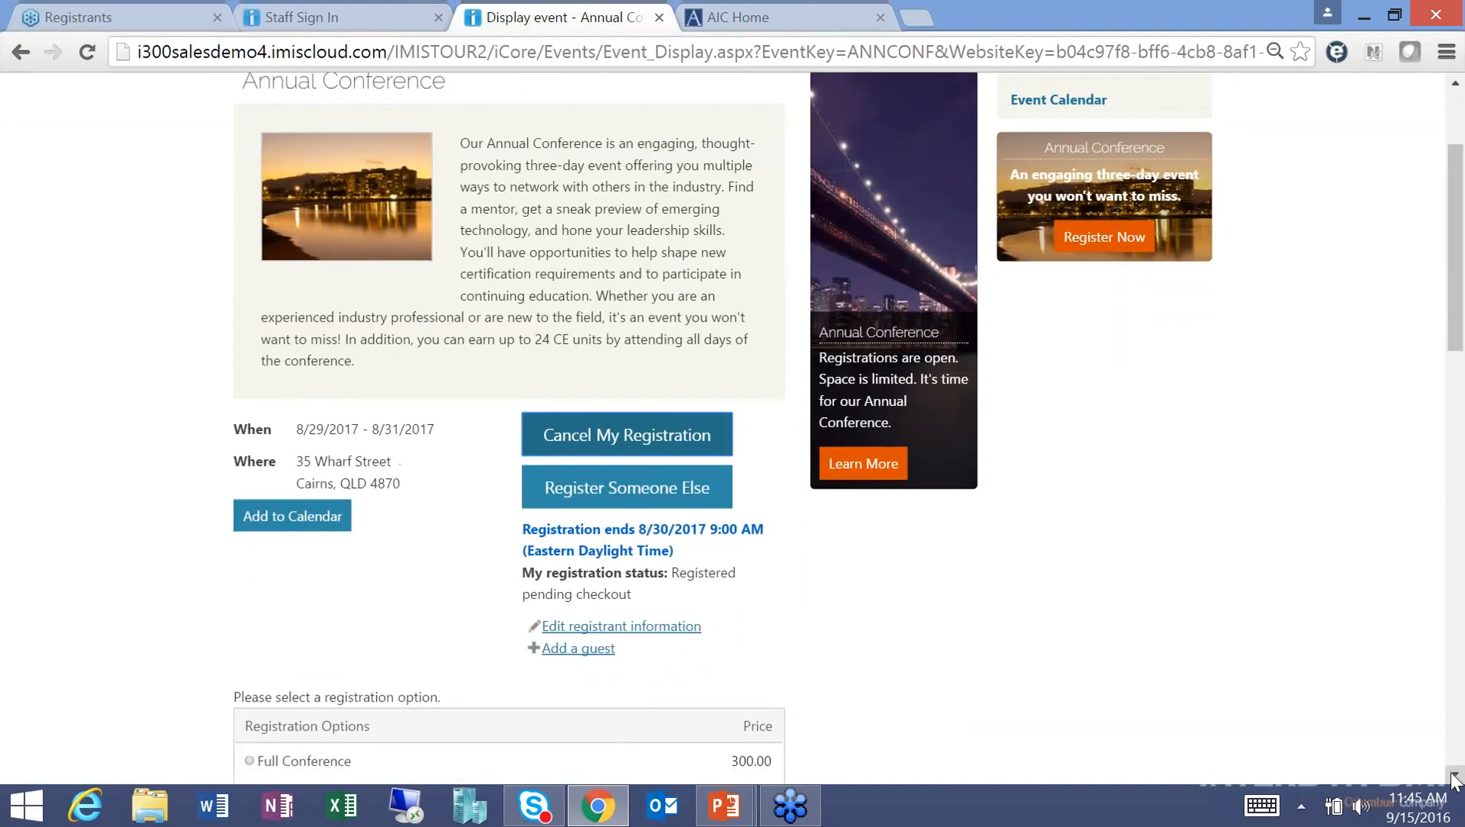
{"action": "scroll", "coordinate": [1454, 780], "scroll_direction": "down", "scroll_amount": 1}
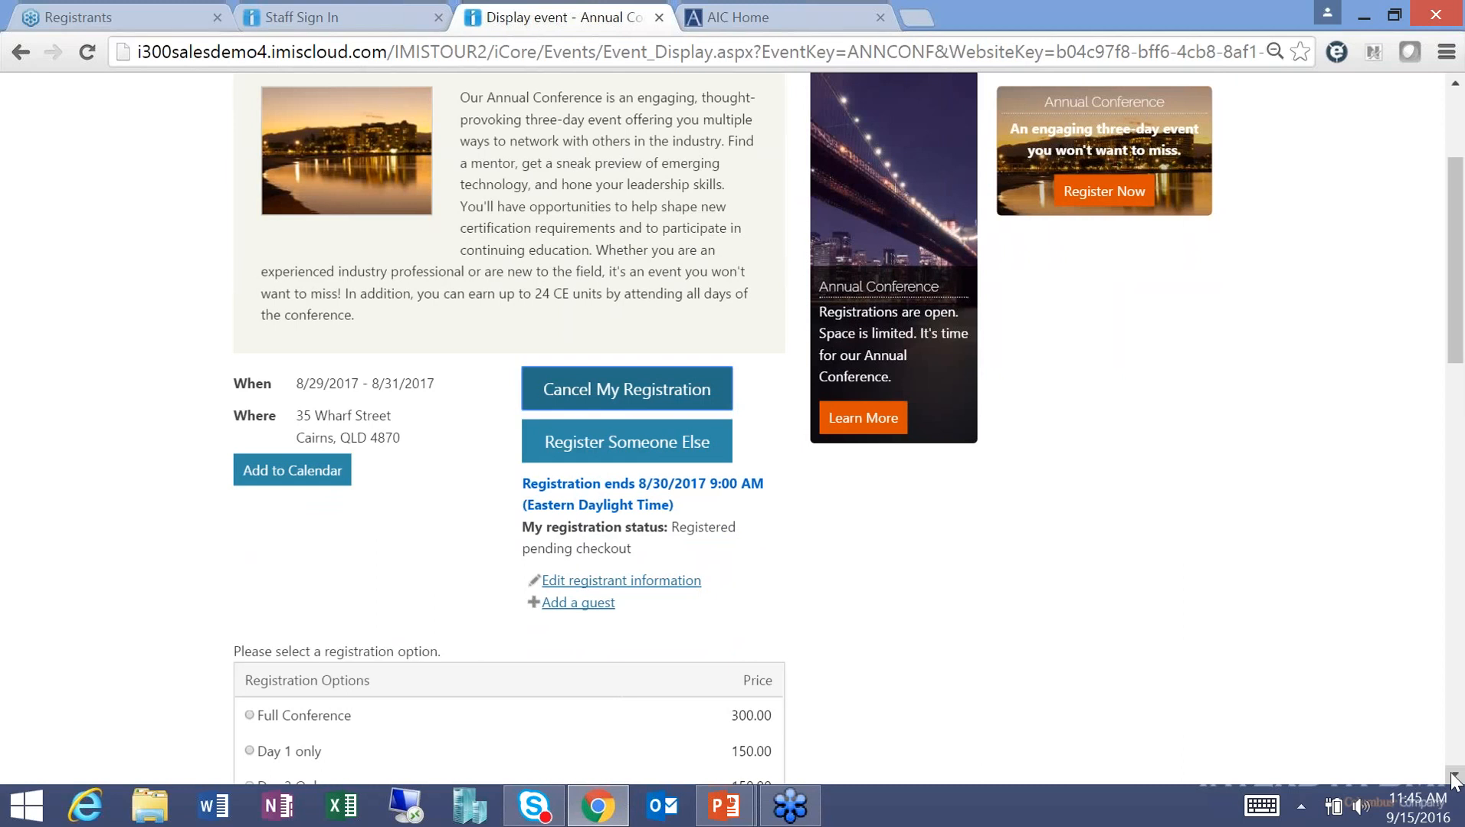
{"action": "scroll", "coordinate": [1453, 780], "scroll_direction": "down", "scroll_amount": 5}
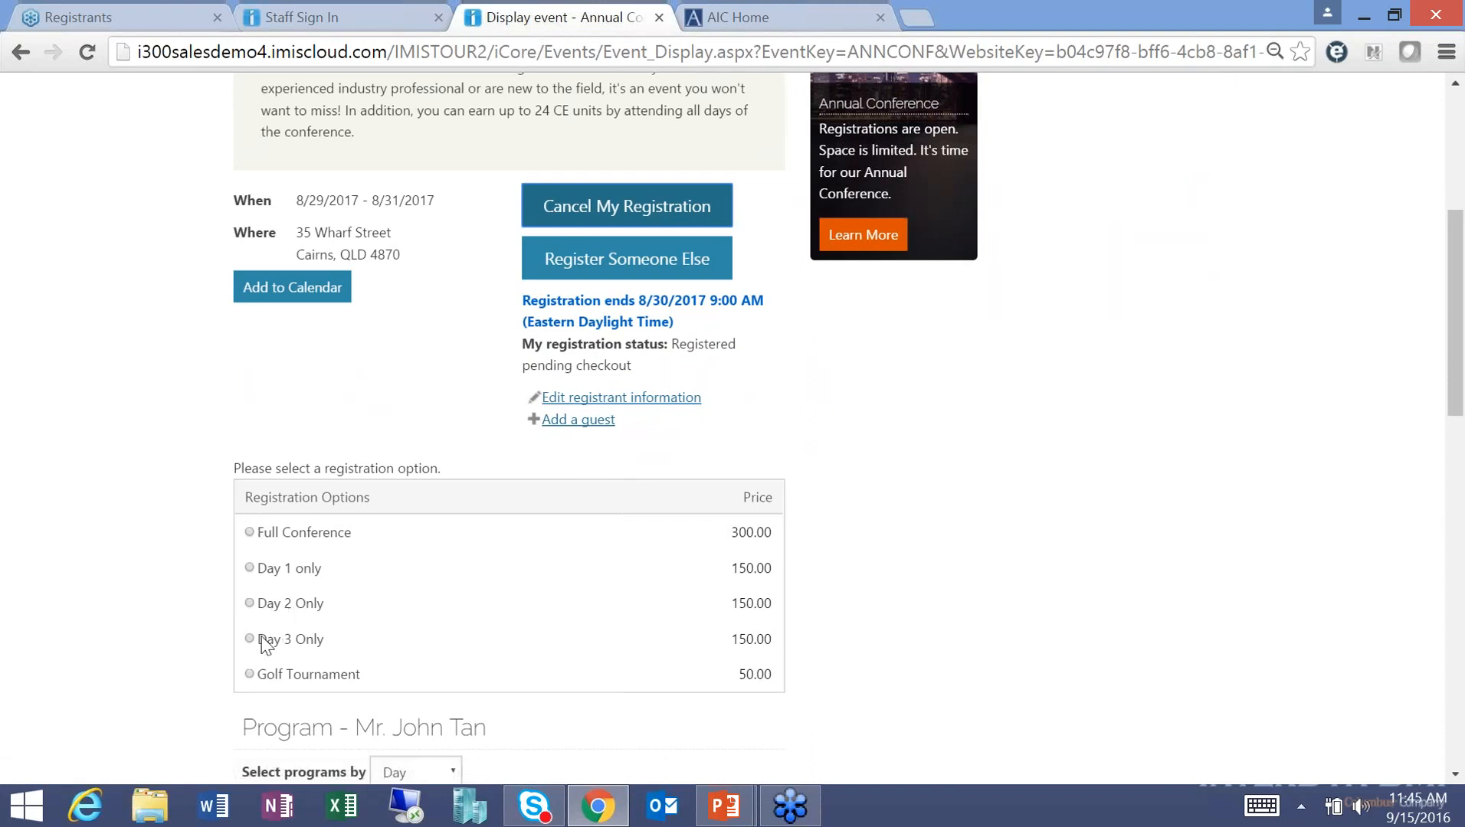
{"action": "left_click", "coordinate": [251, 604]}
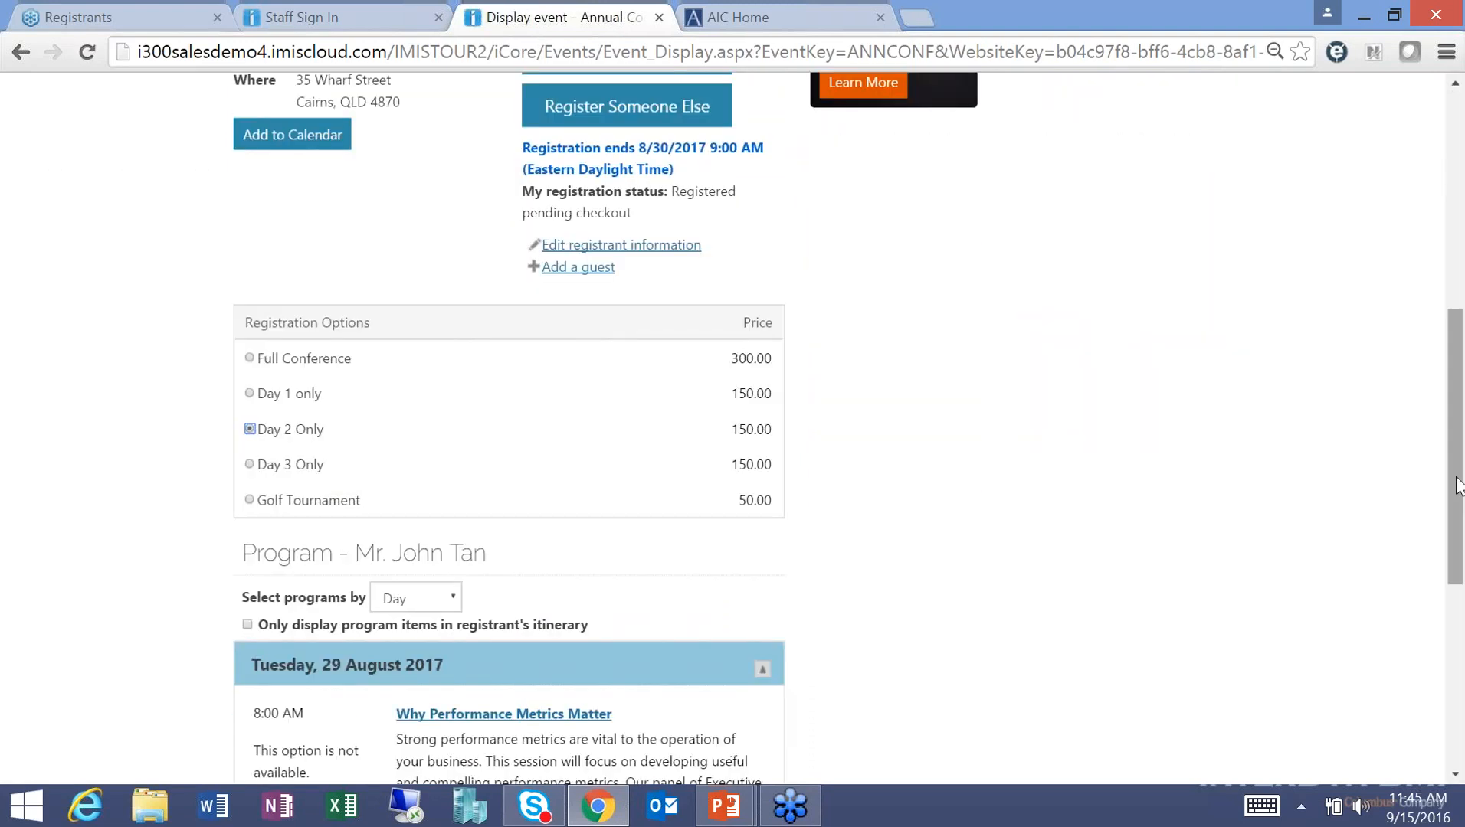
Add Upcoming Legislation Report and Plenary Session 2 from Wednesday, 30 August 2017, then proceed to checkout.
{"action": "left_click_drag", "start_coordinate": [1458, 486], "coordinate": [1458, 602]}
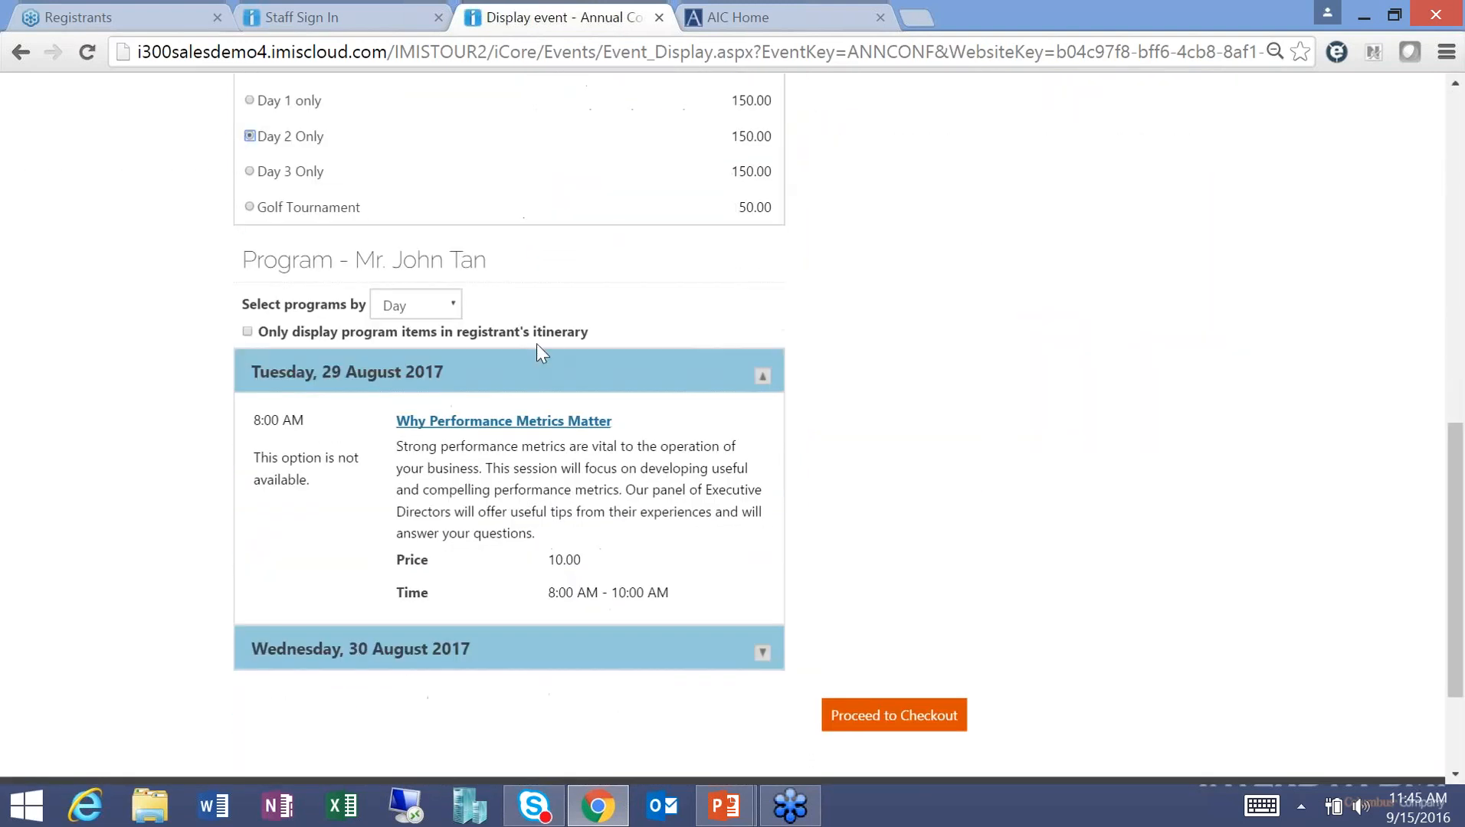
{"action": "left_click", "coordinate": [762, 654]}
{"action": "left_click_drag", "start_coordinate": [1459, 496], "coordinate": [1459, 591]}
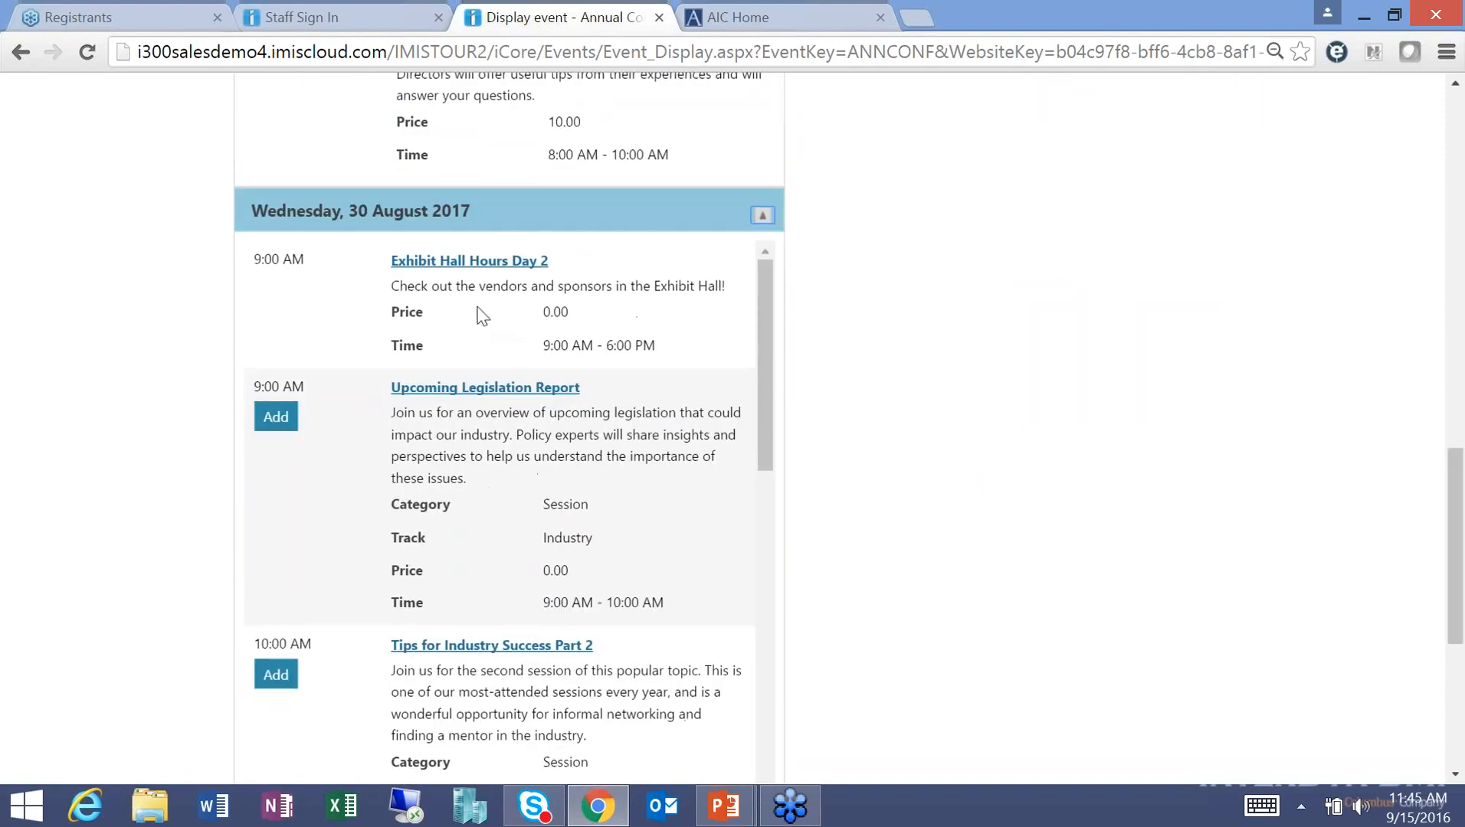
{"action": "left_click", "coordinate": [280, 420]}
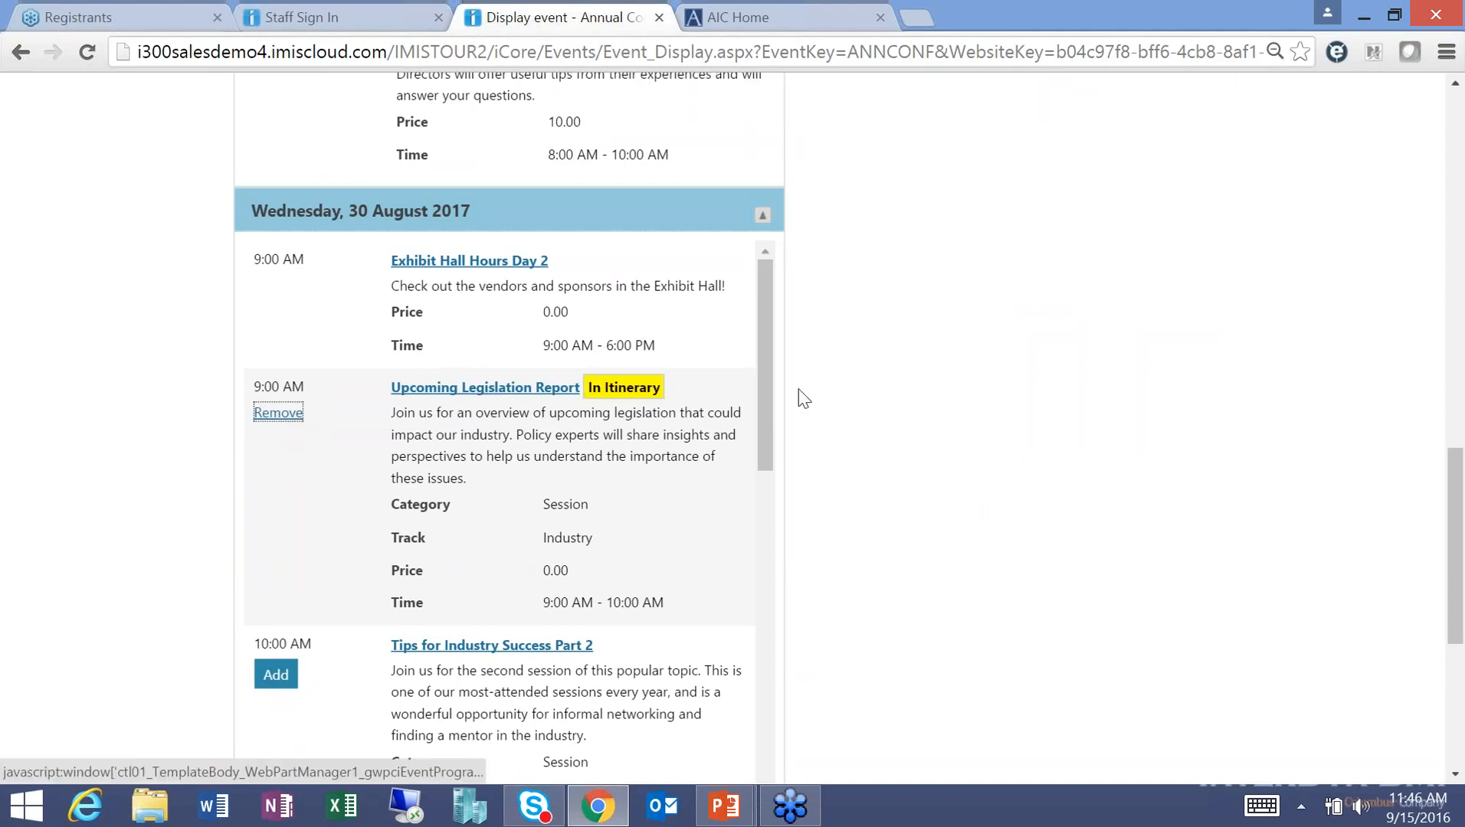
{"action": "left_click_drag", "start_coordinate": [766, 374], "coordinate": [763, 522]}
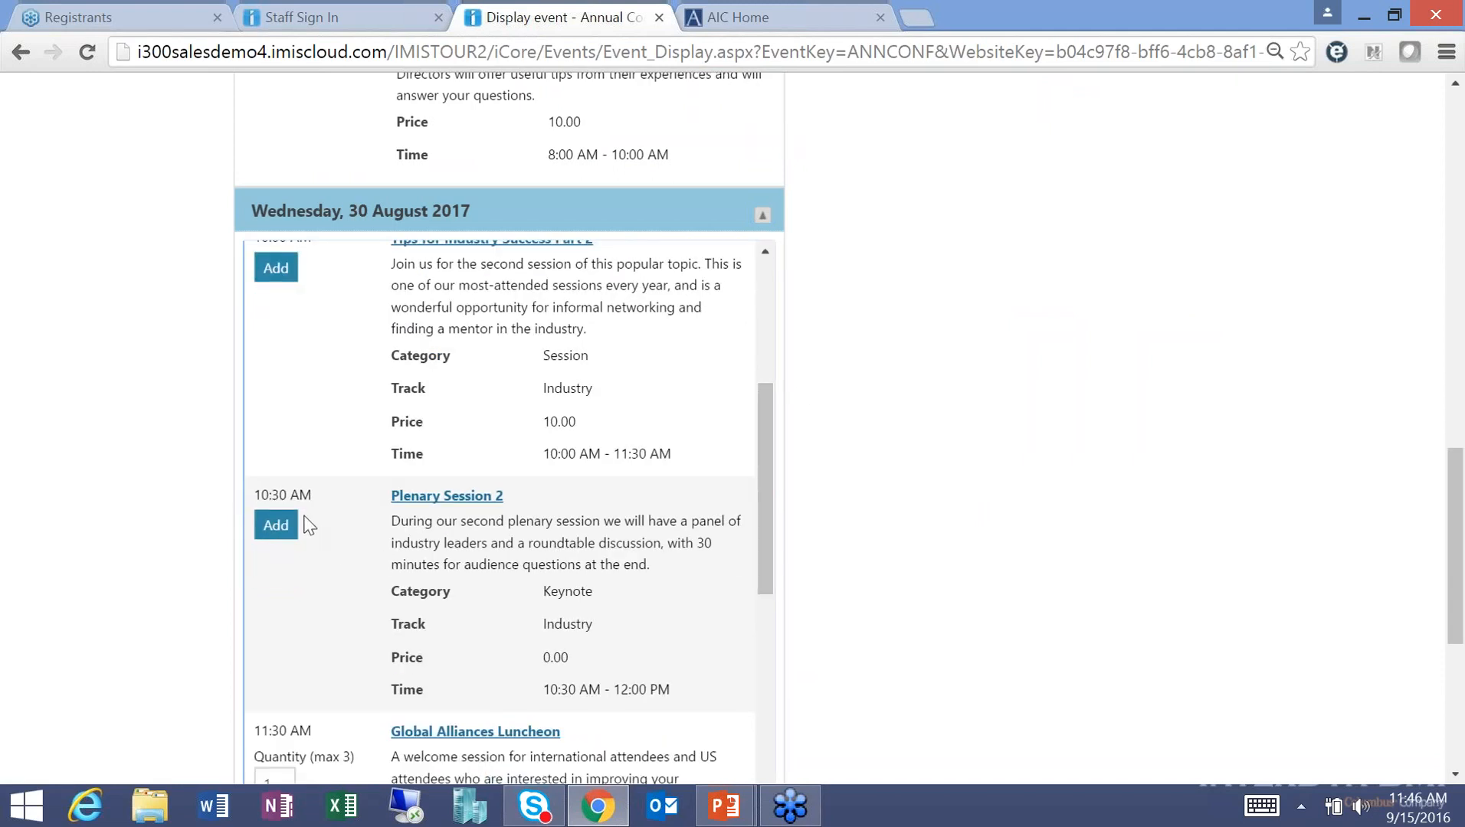
{"action": "left_click", "coordinate": [277, 527]}
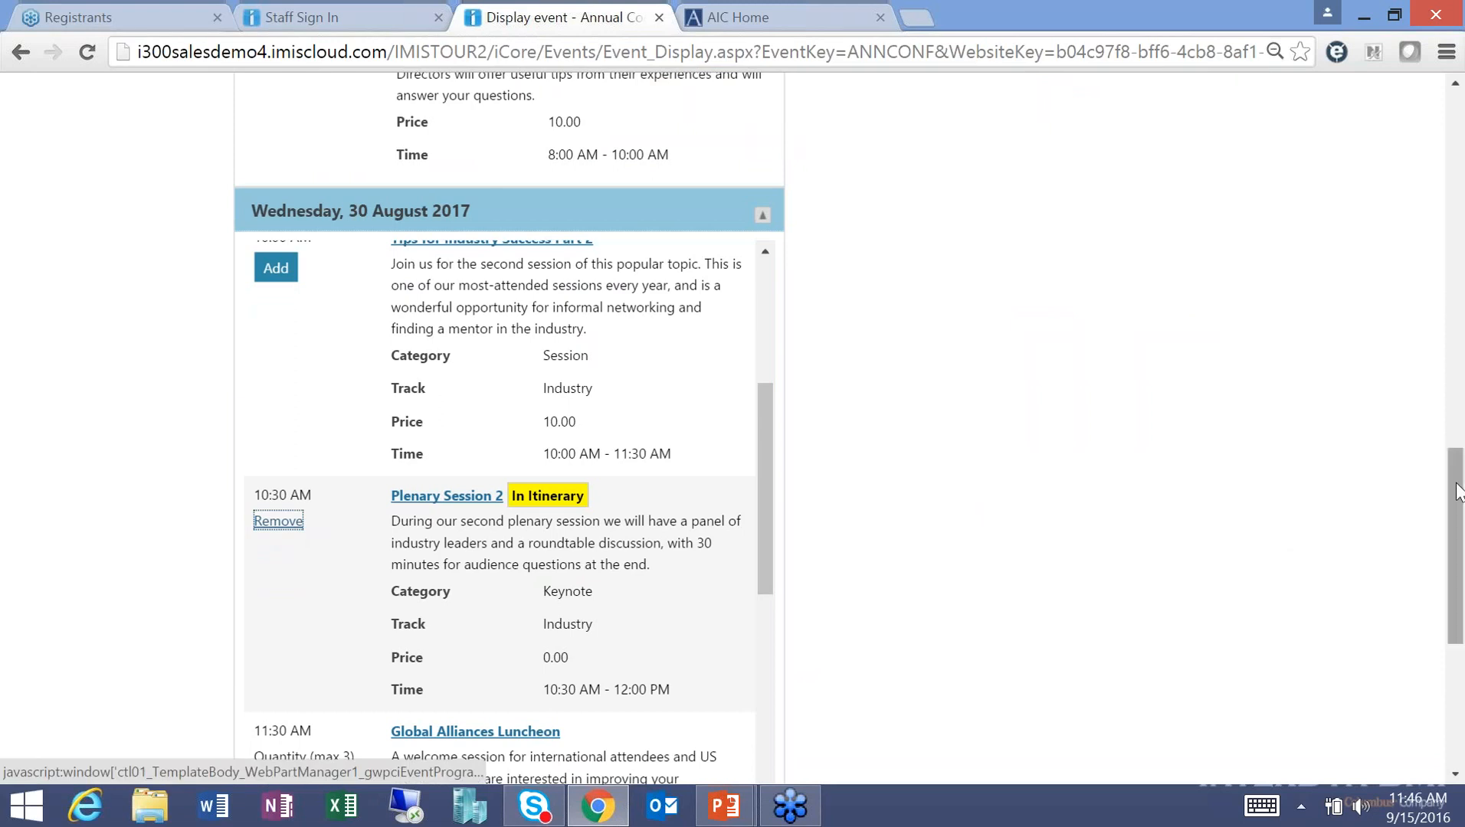
{"action": "left_click_drag", "start_coordinate": [1455, 605], "coordinate": [1455, 726]}
{"action": "left_click", "coordinate": [880, 543]}
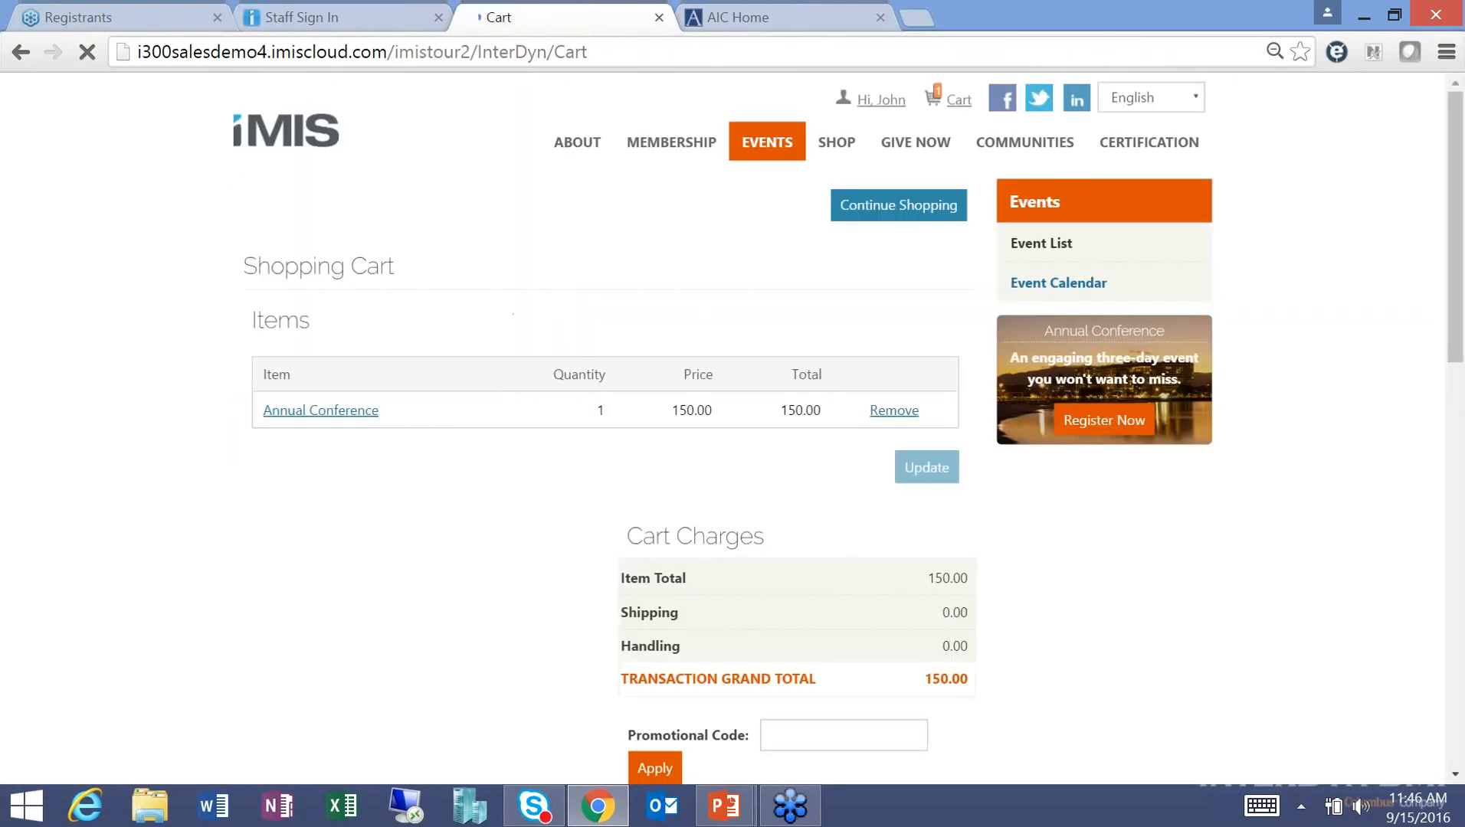
Open the Shop's Products page listing 32 items, starting with Association CEO's Guide.
{"action": "left_click", "coordinate": [838, 149]}
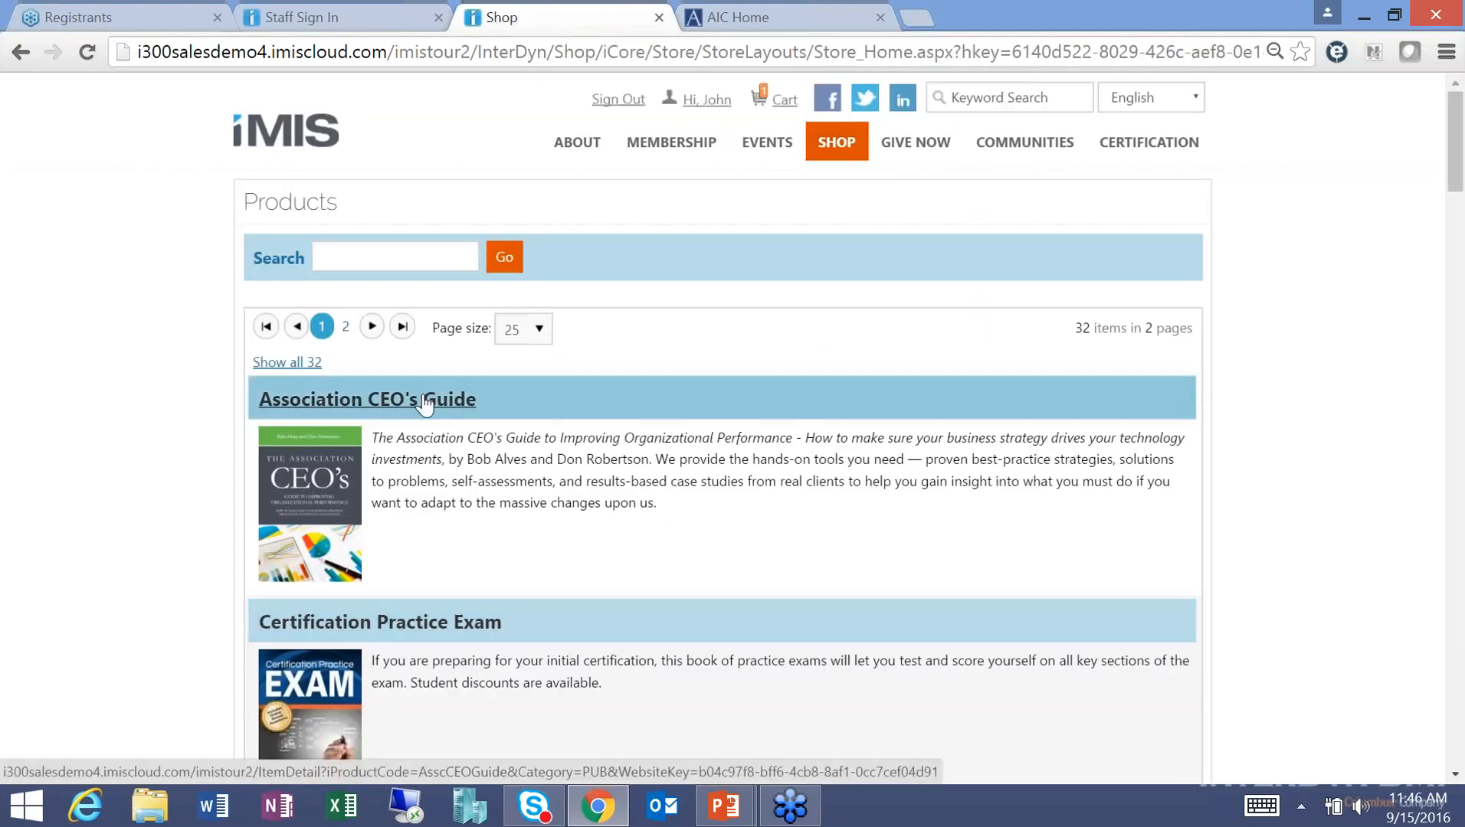
Add the Association CEO's Guide (25.98) to the cart and proceed to checkout.
{"action": "left_click", "coordinate": [418, 402]}
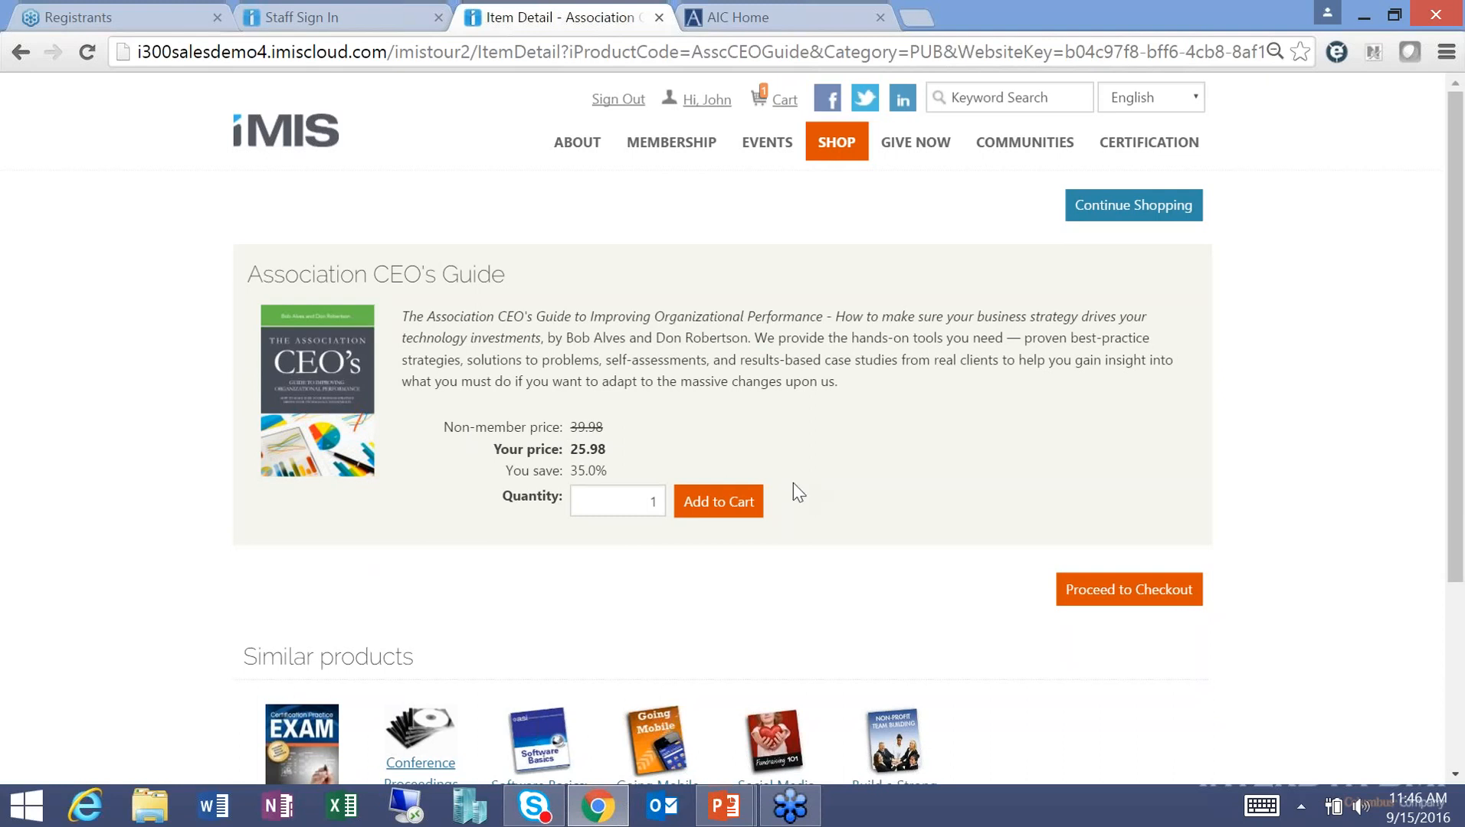
{"action": "left_click", "coordinate": [718, 501]}
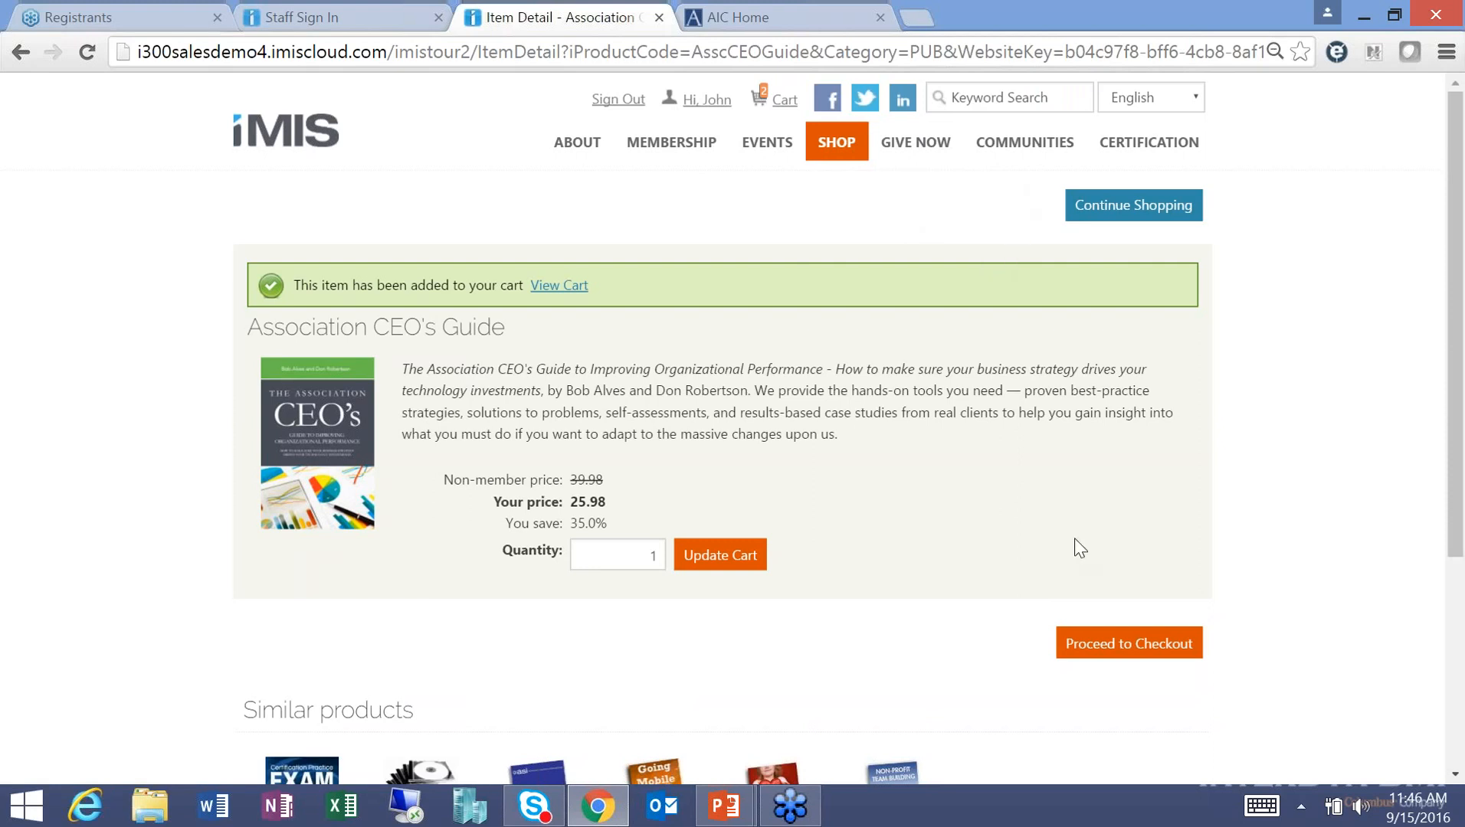
{"action": "left_click", "coordinate": [1126, 661]}
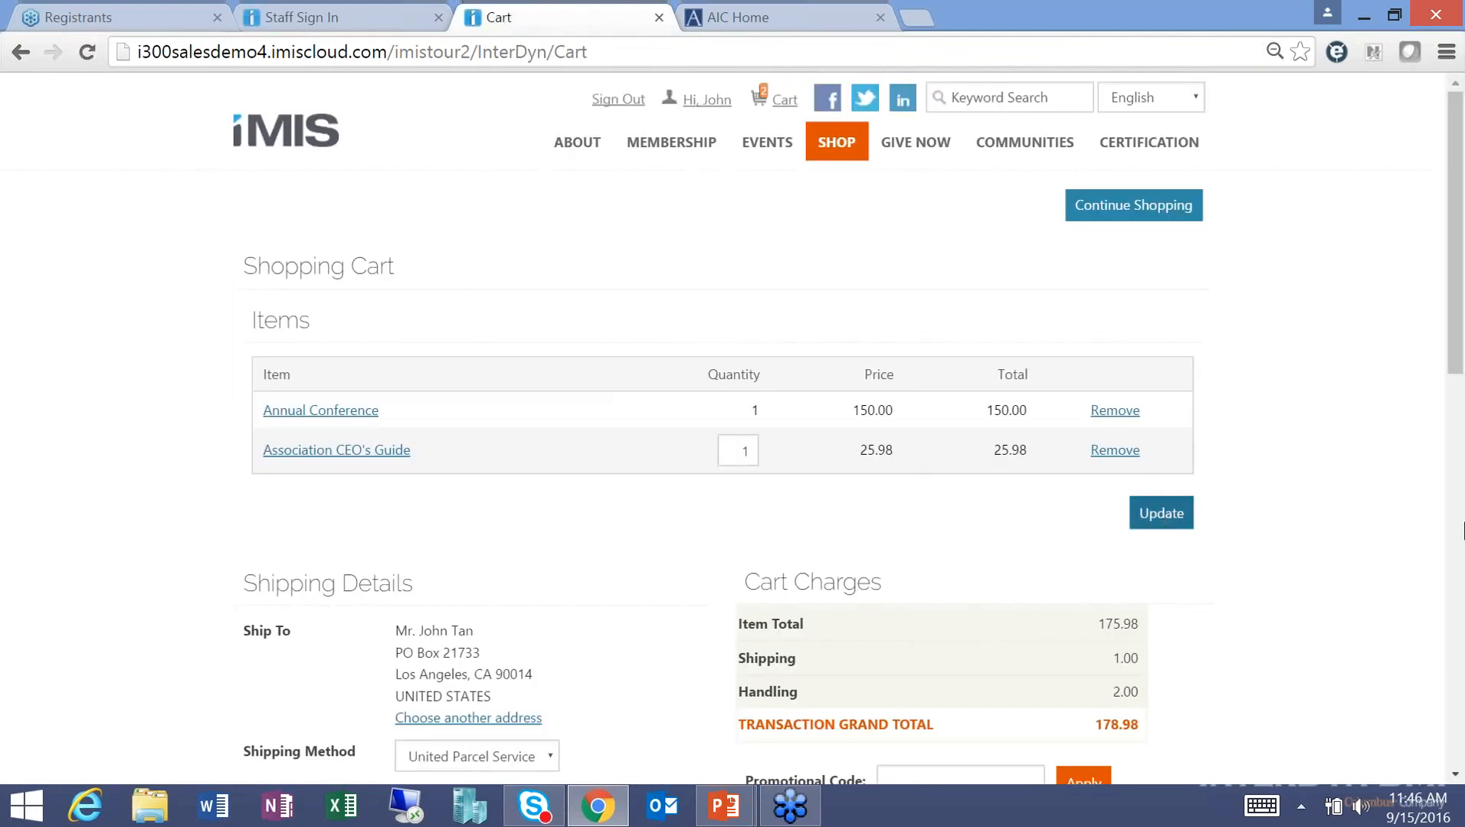
Switch the payment method from American Express to VISA and enter the card number.
{"action": "scroll", "coordinate": [912, 540], "scroll_direction": "down", "scroll_amount": 4}
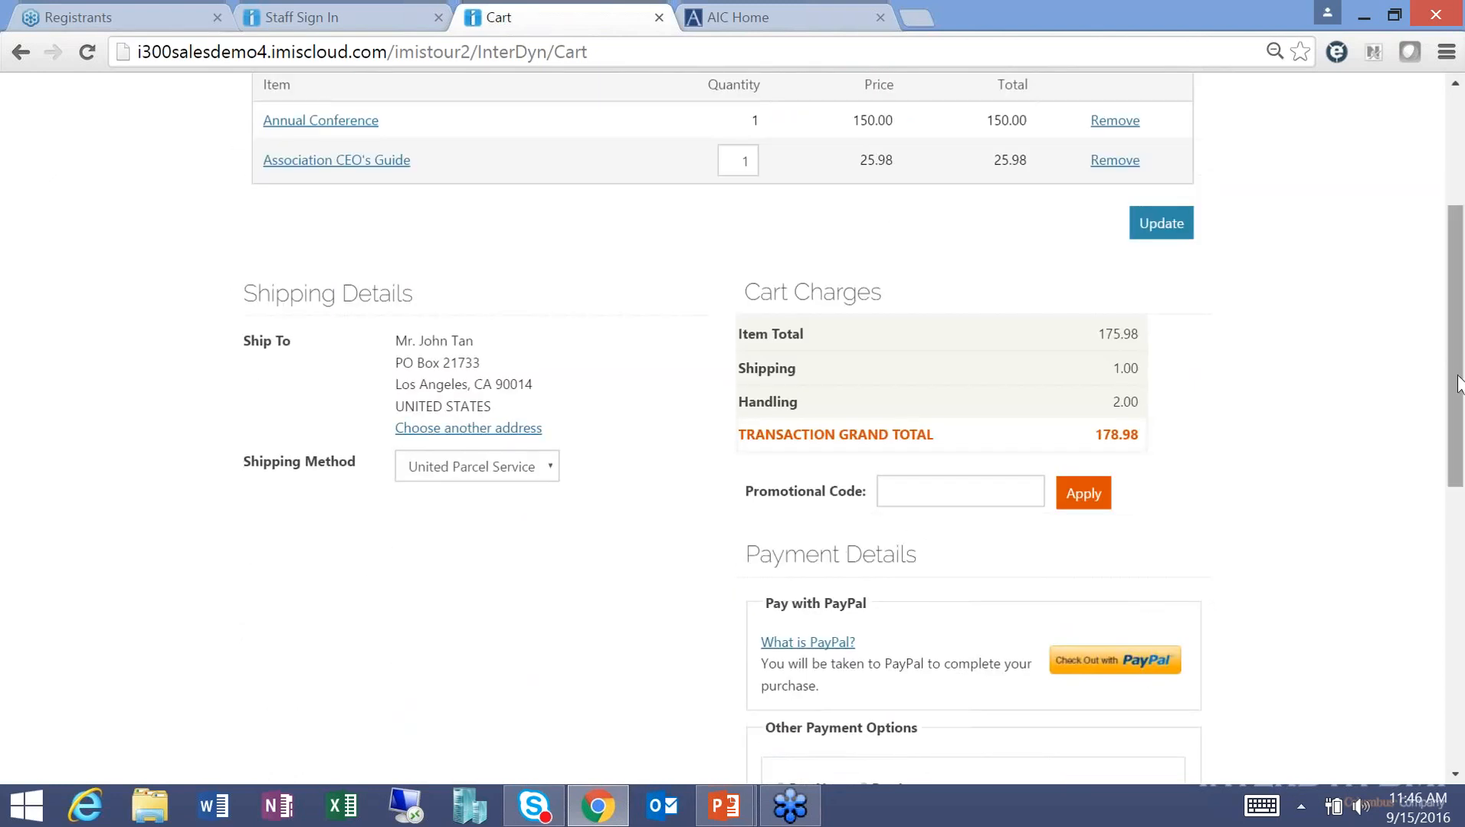
{"action": "left_click_drag", "start_coordinate": [1459, 426], "coordinate": [1458, 555]}
{"action": "left_click", "coordinate": [1013, 521]}
{"action": "left_click", "coordinate": [1017, 487]}
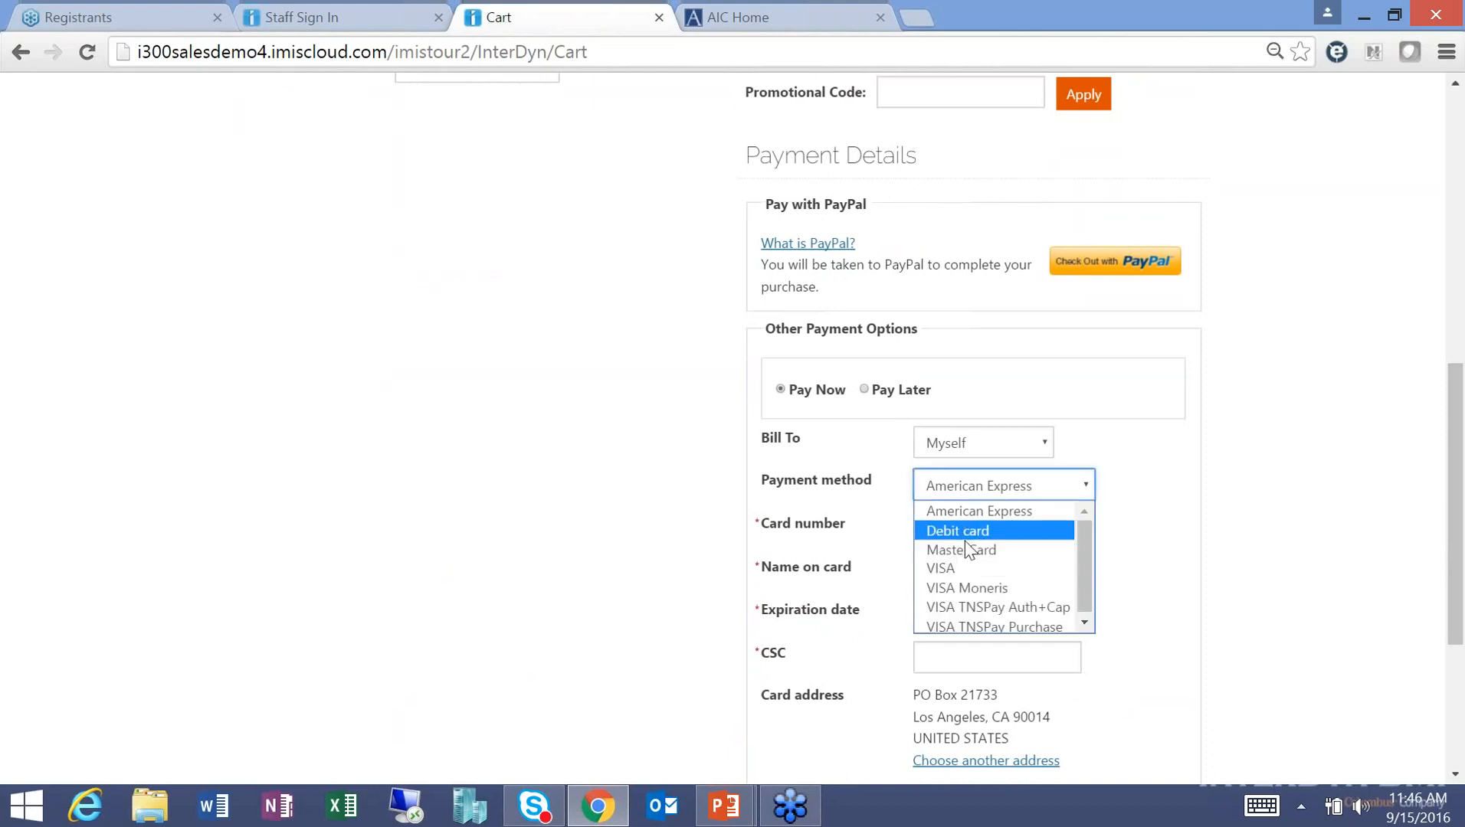
{"action": "left_click", "coordinate": [958, 565]}
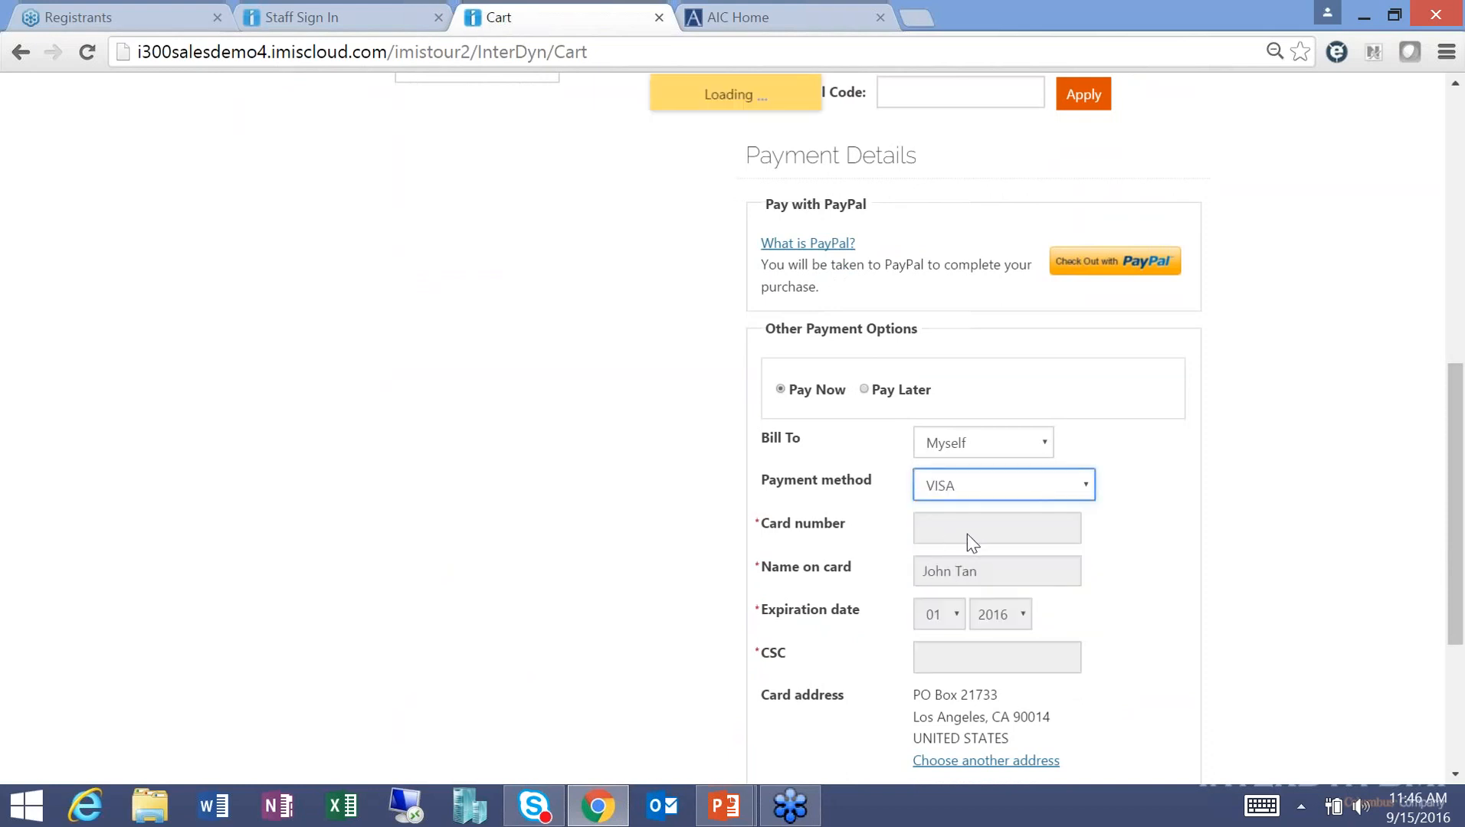
{"action": "left_click", "coordinate": [984, 530]}
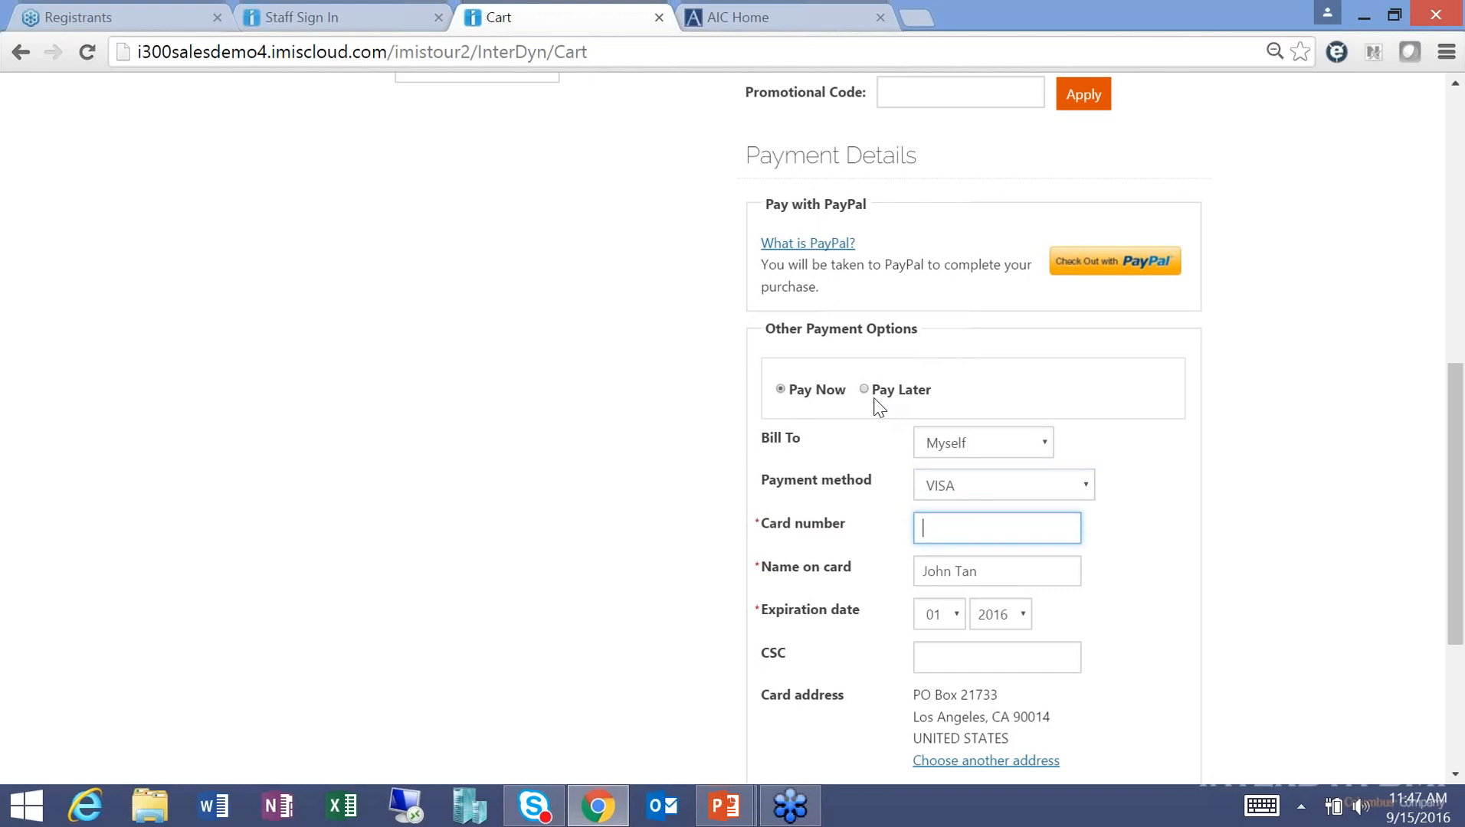
{"action": "type", "text": "4111111111111111"}
Set the card expiry year to 2023, submit the order, and decline Chrome's save-card offer.
{"action": "left_click", "coordinate": [1000, 614]}
{"action": "left_click", "coordinate": [996, 571]}
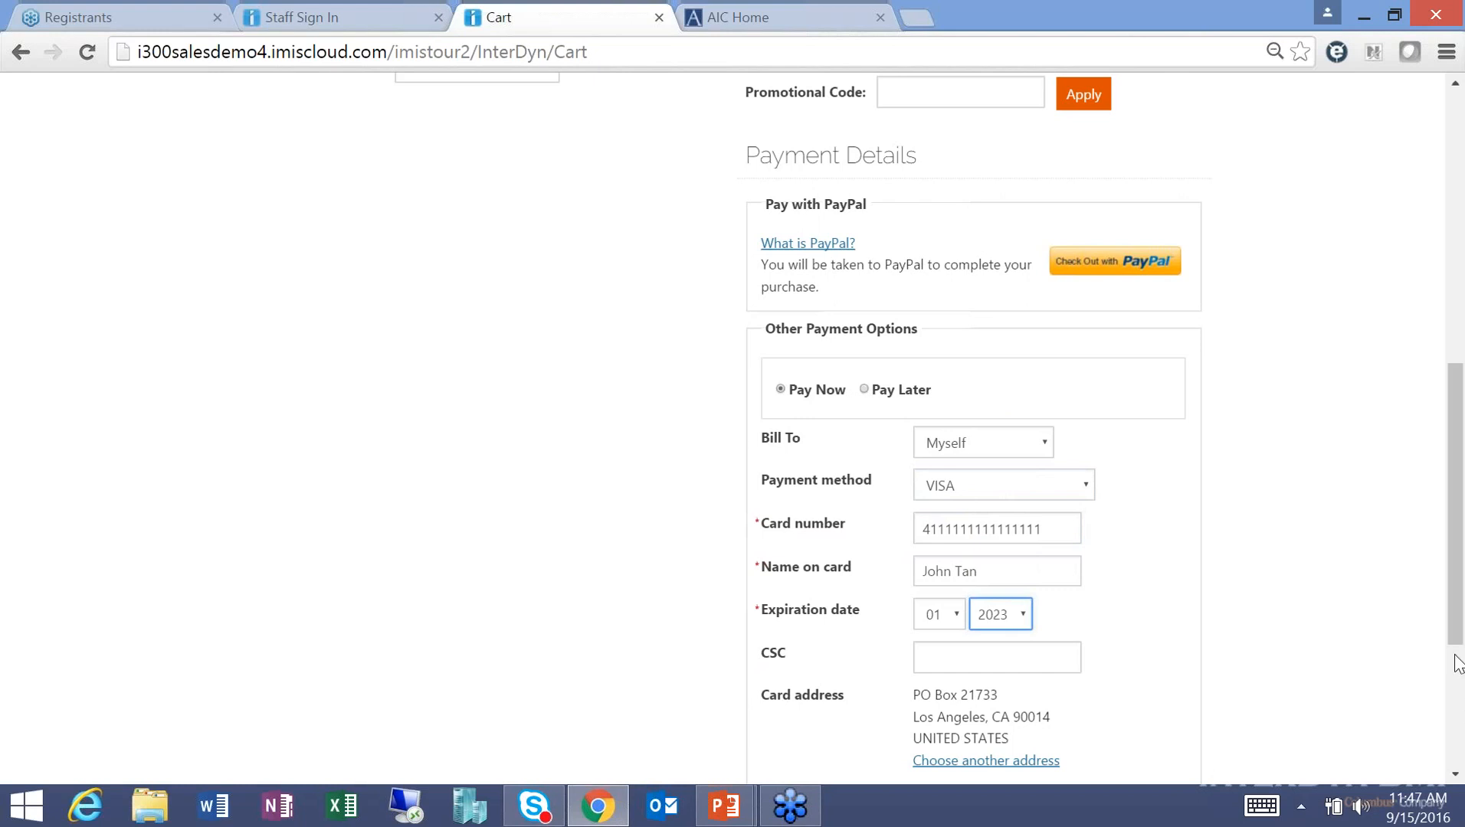
{"action": "scroll", "coordinate": [1462, 673], "scroll_direction": "down", "scroll_amount": 3}
{"action": "left_click", "coordinate": [1158, 662]}
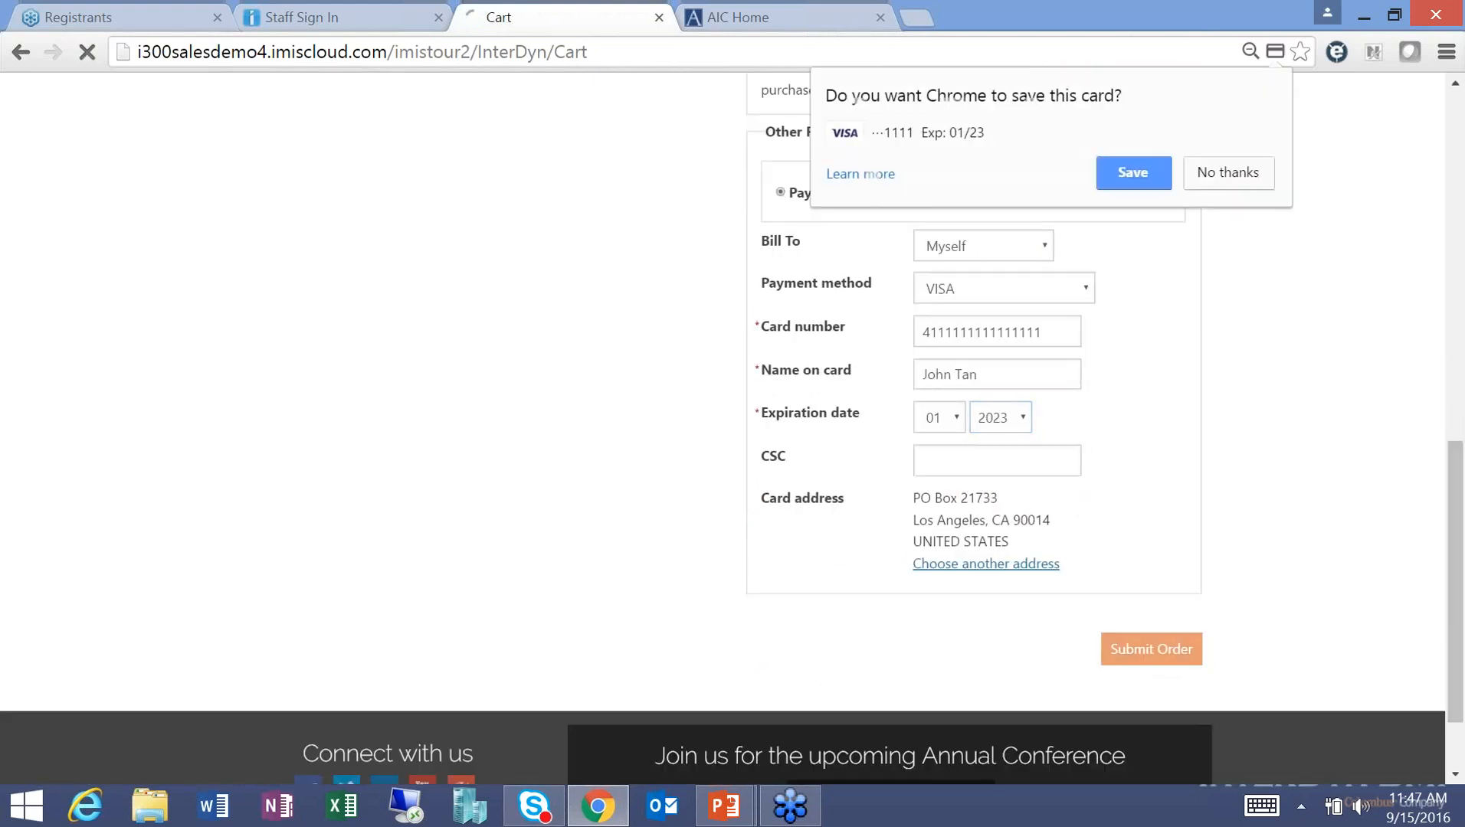
{"action": "left_click", "coordinate": [1222, 182]}
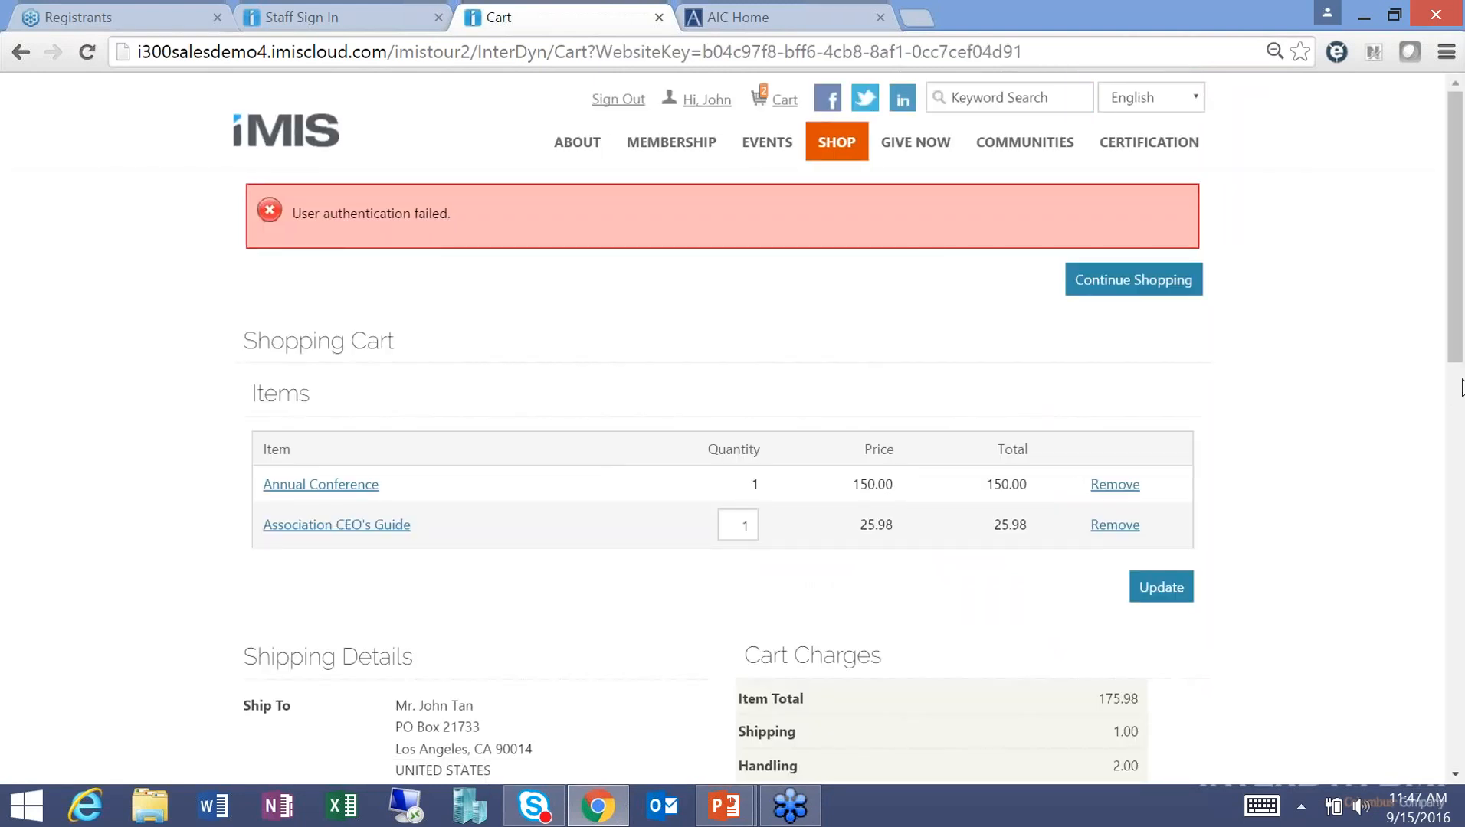
Pay Later with a purchase order number entered and submit the order.
{"action": "left_click_drag", "start_coordinate": [1457, 374], "coordinate": [1440, 716]}
{"action": "scroll", "coordinate": [1406, 533], "scroll_direction": "up", "scroll_amount": 6}
{"action": "scroll", "coordinate": [1406, 533], "scroll_direction": "down", "scroll_amount": 1}
{"action": "left_click", "coordinate": [864, 596]}
{"action": "left_click_drag", "start_coordinate": [1459, 487], "coordinate": [1457, 672]}
{"action": "left_click", "coordinate": [1129, 711]}
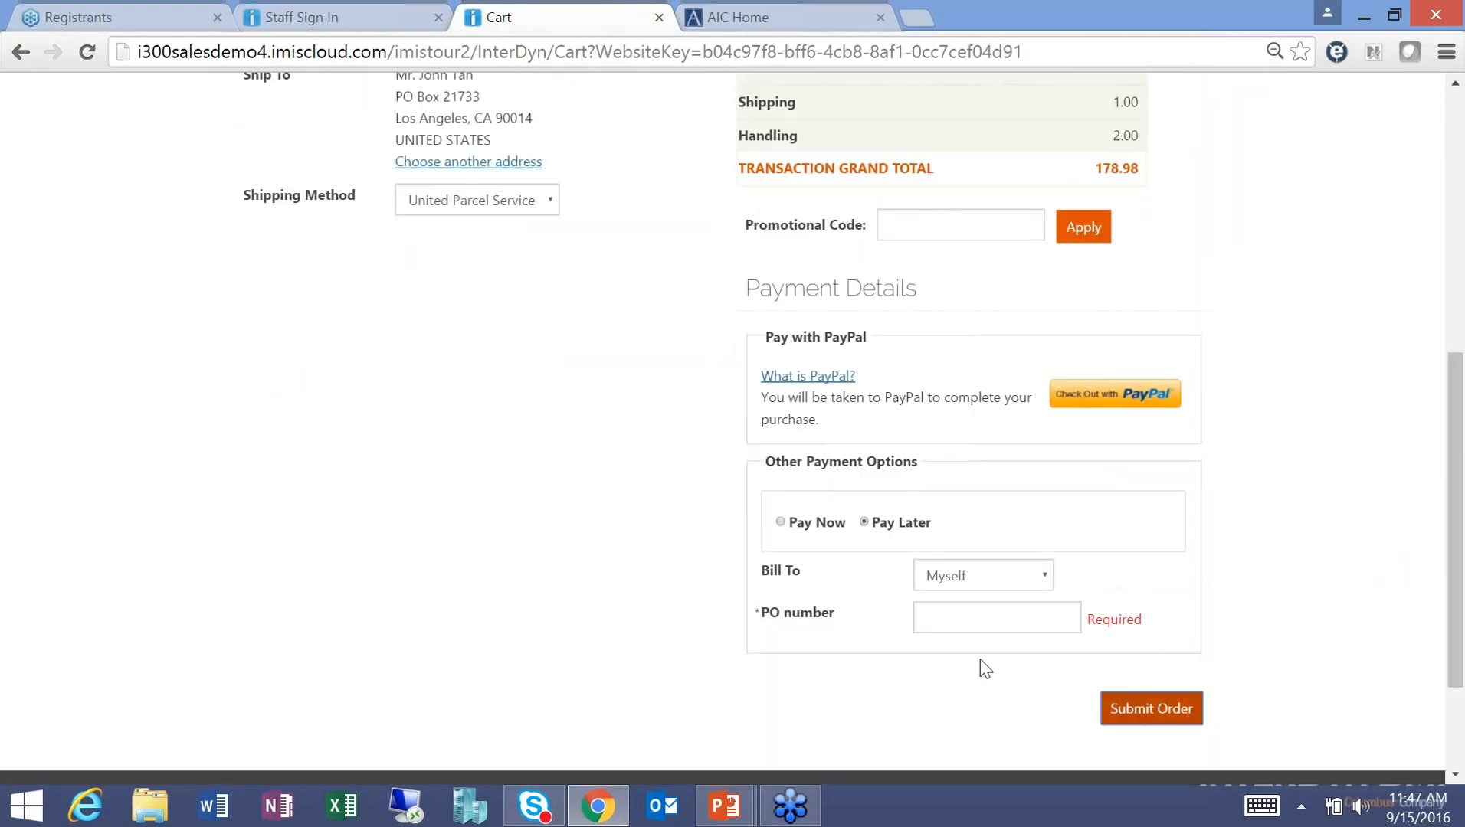
{"action": "left_click", "coordinate": [936, 618]}
{"action": "type", "text": "98797"}
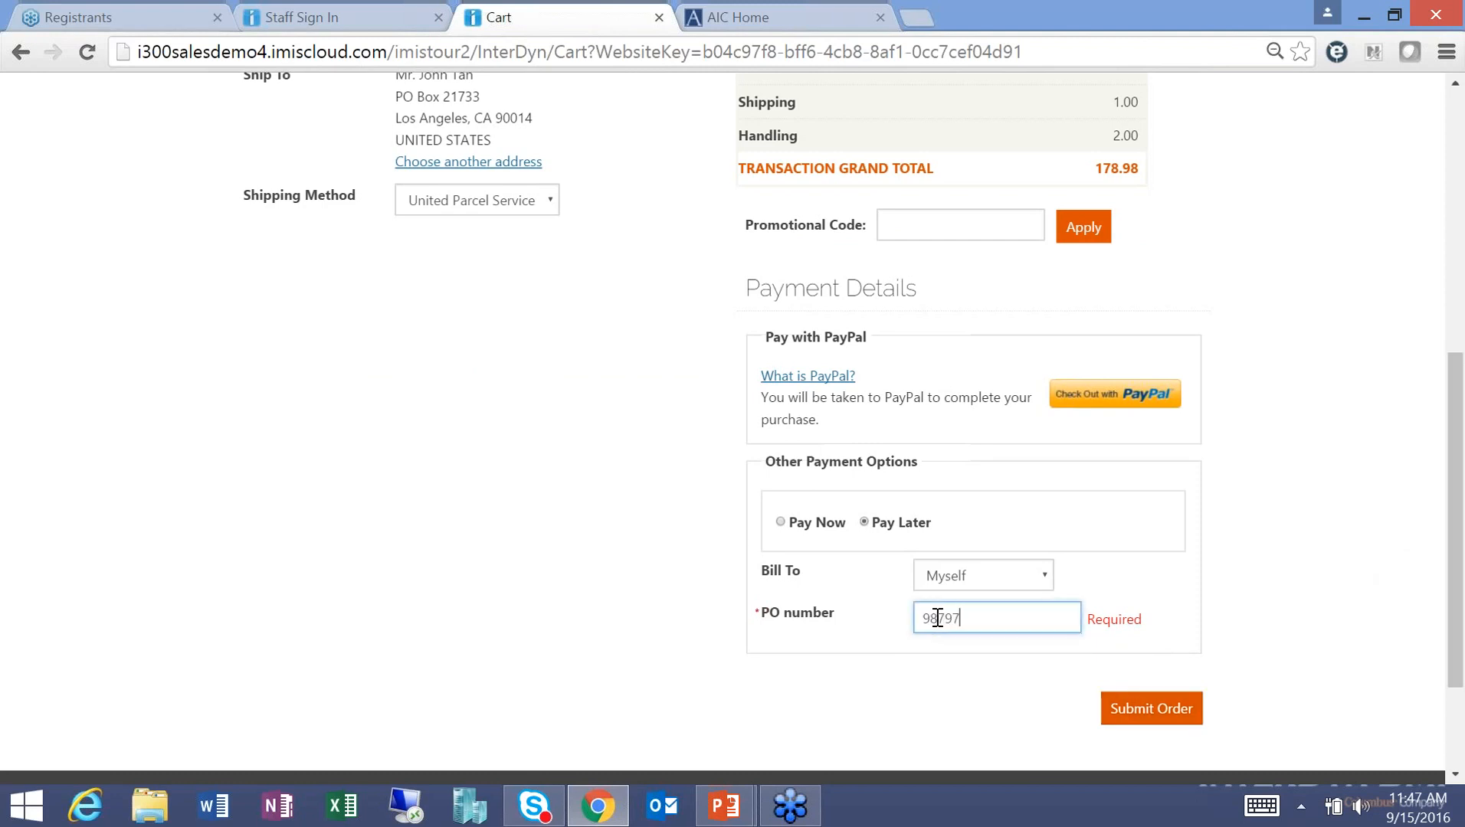
{"action": "left_click", "coordinate": [1166, 723]}
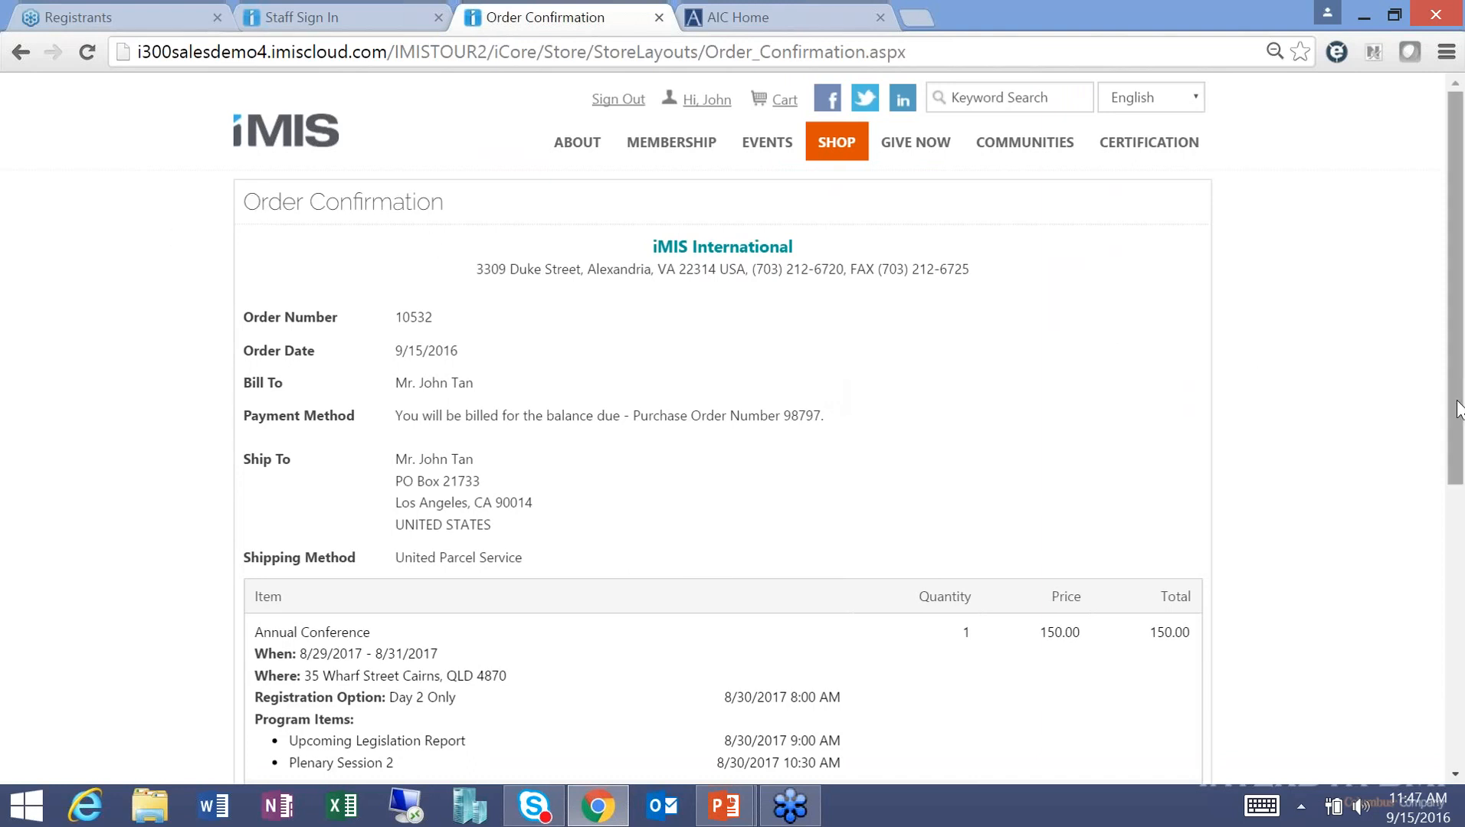
Scroll through the Order Confirmation's items and totals, then go to the Communities list.
{"action": "left_click_drag", "start_coordinate": [1459, 400], "coordinate": [1459, 631]}
{"action": "left_click", "coordinate": [993, 644]}
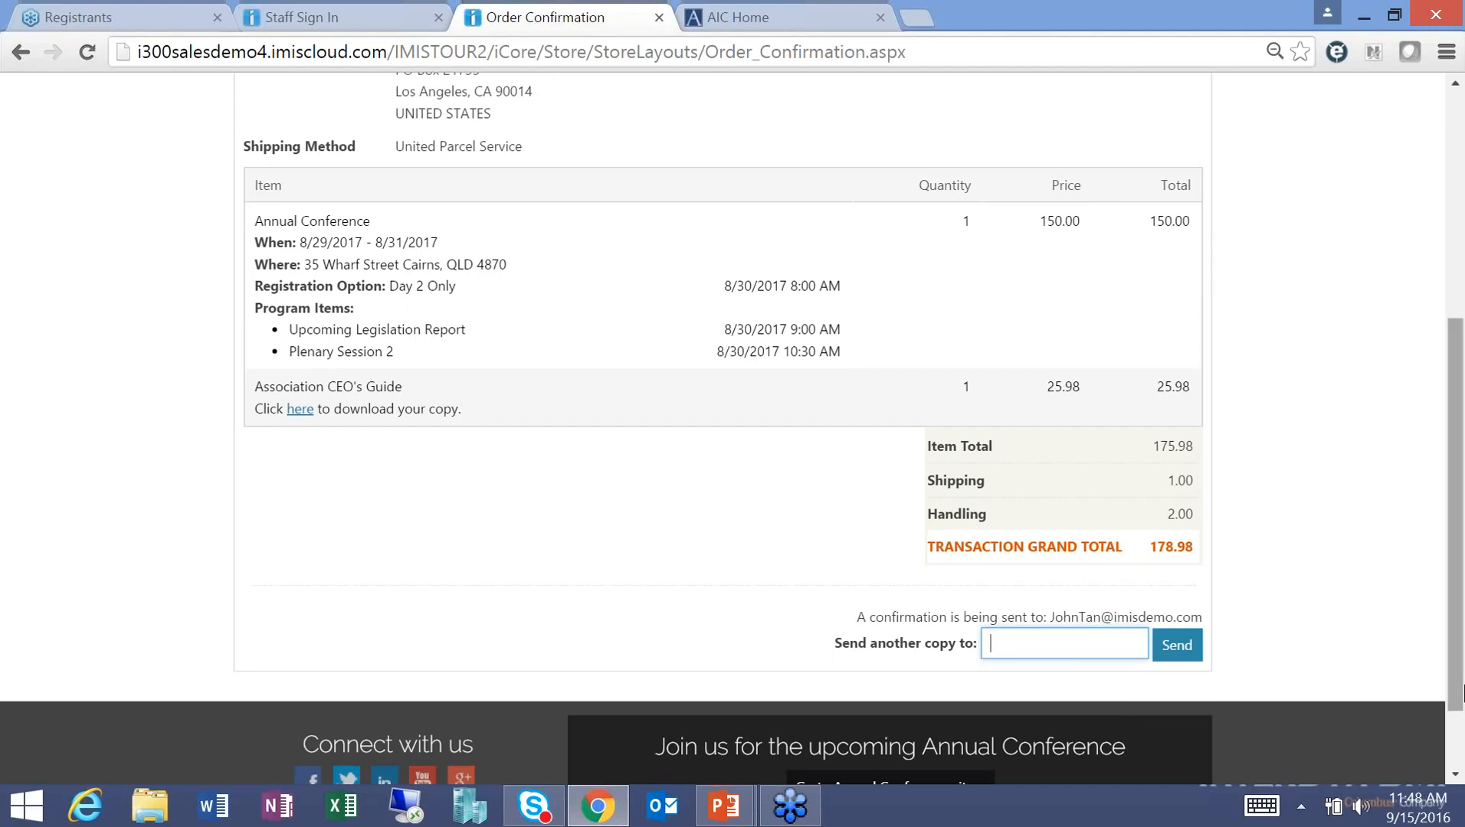
{"action": "left_click_drag", "start_coordinate": [1456, 686], "coordinate": [1452, 459]}
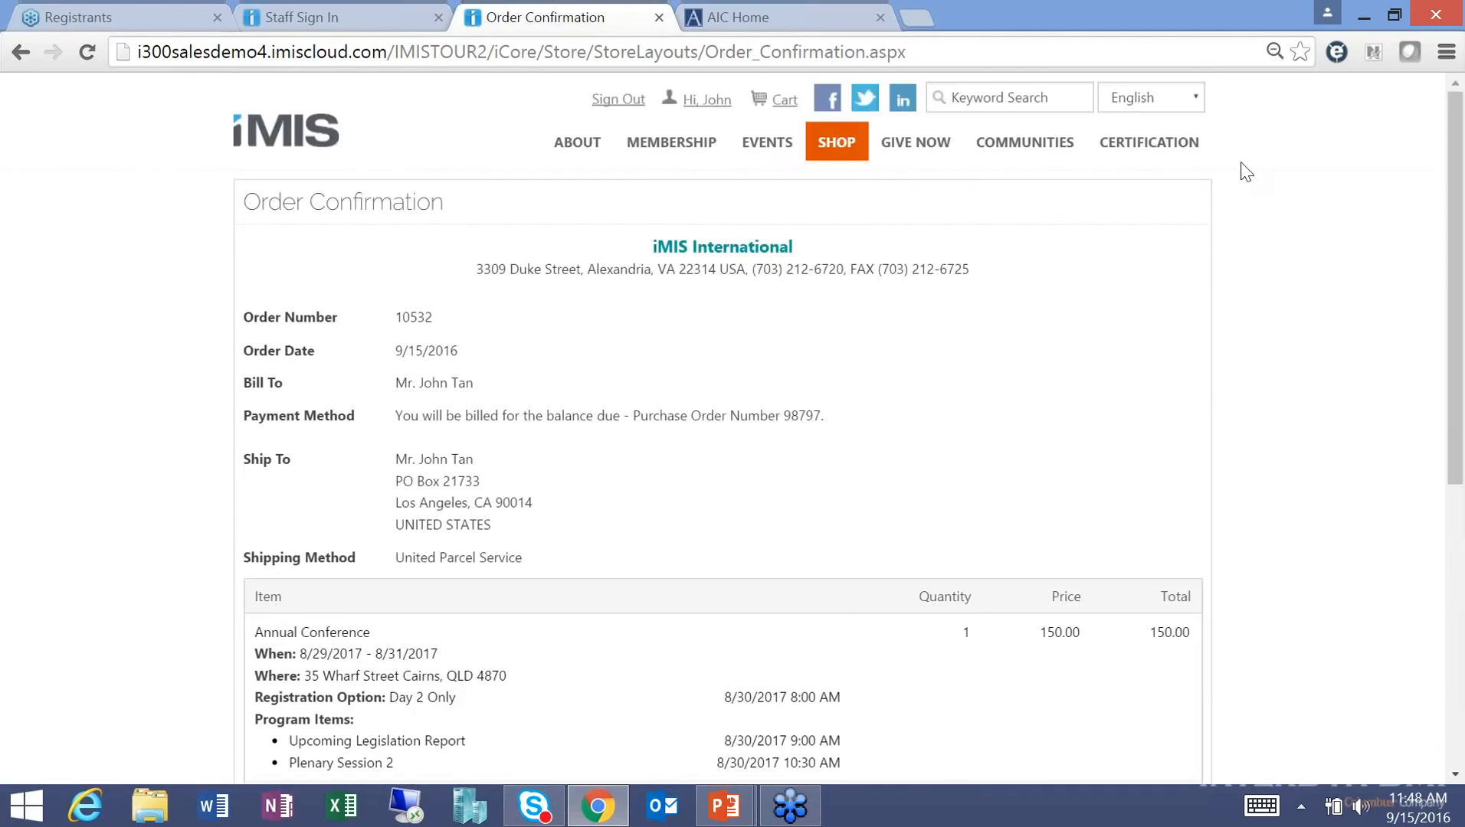
{"action": "left_click", "coordinate": [1024, 146]}
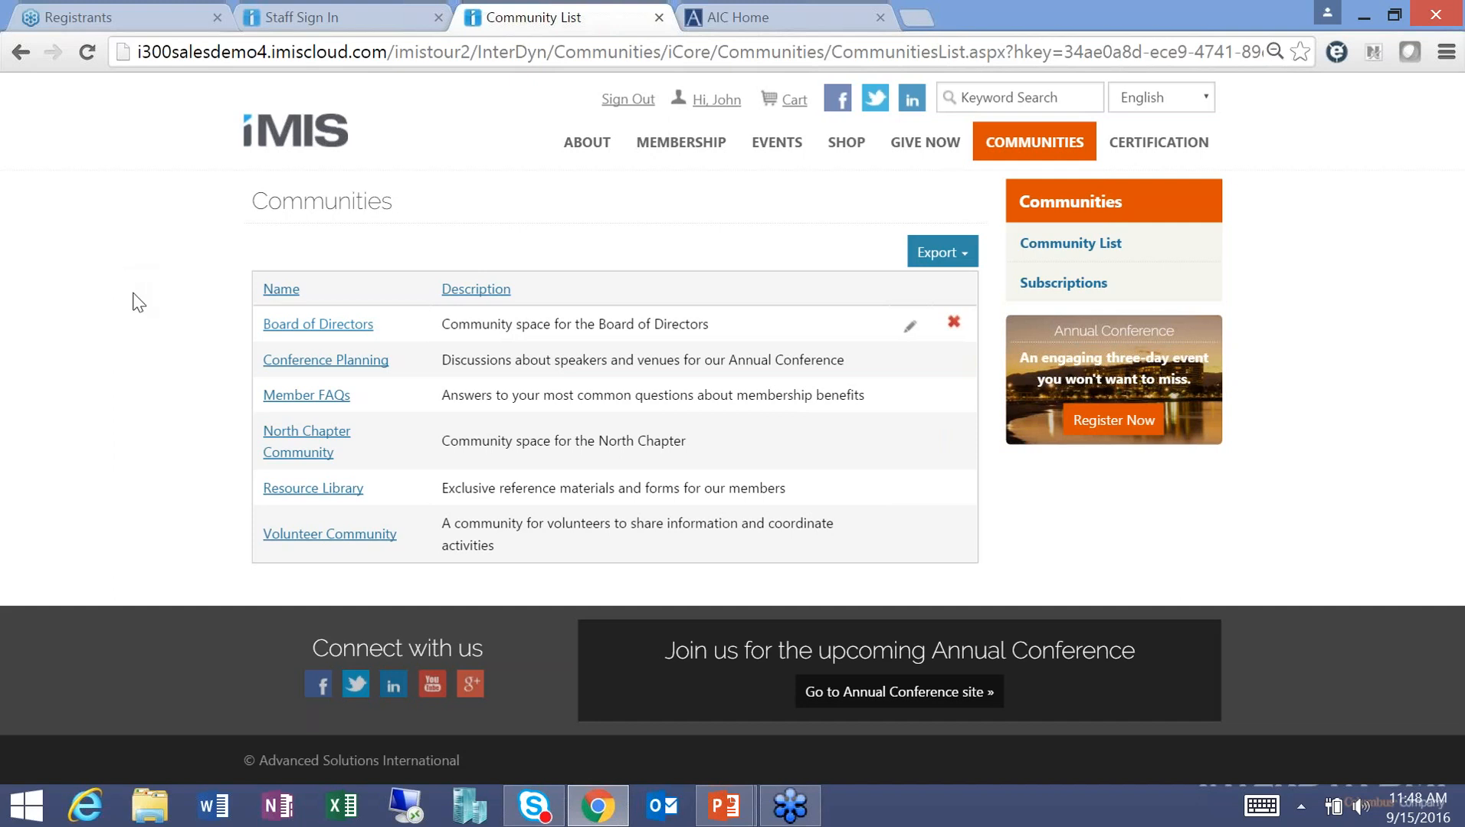
Open the Board of Directors community to see its announcements and blog posts.
{"action": "left_click", "coordinate": [305, 326]}
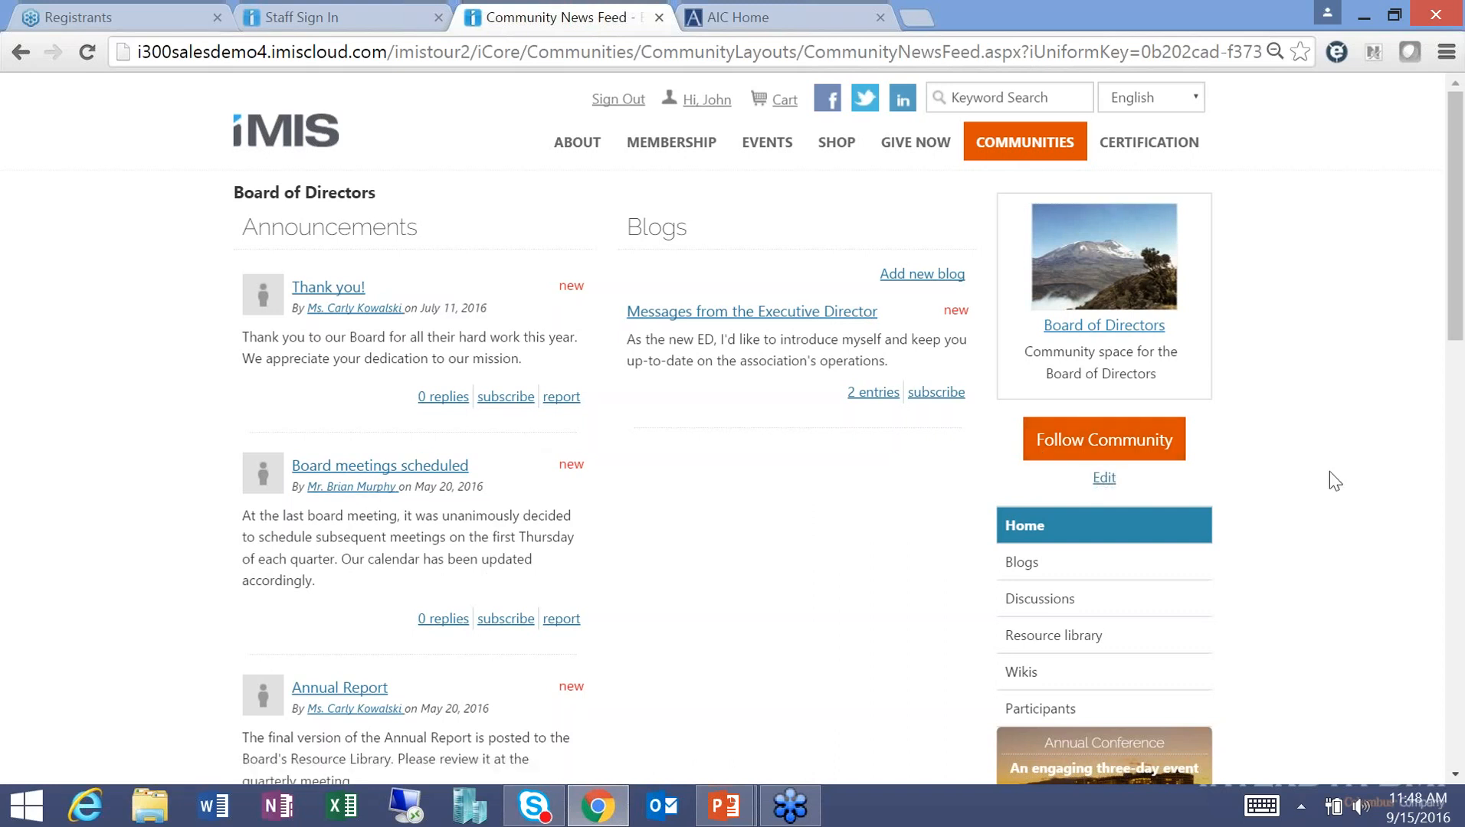
Subscribe to the Annual Report announcement in the Board of Directors community.
{"action": "left_click", "coordinate": [1456, 779]}
{"action": "scroll", "coordinate": [506, 408], "scroll_direction": "down", "scroll_amount": 4}
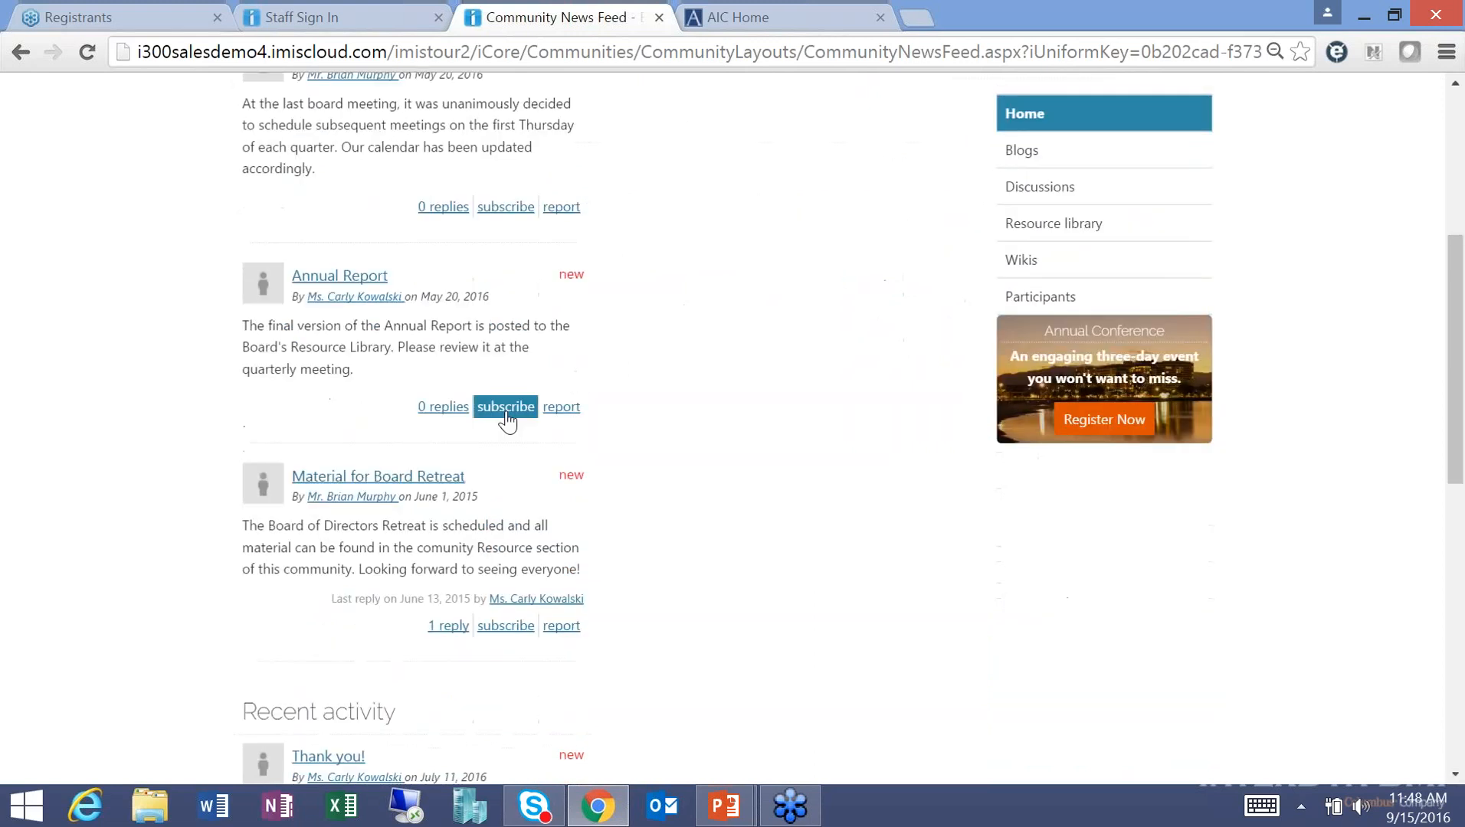
{"action": "left_click", "coordinate": [505, 409]}
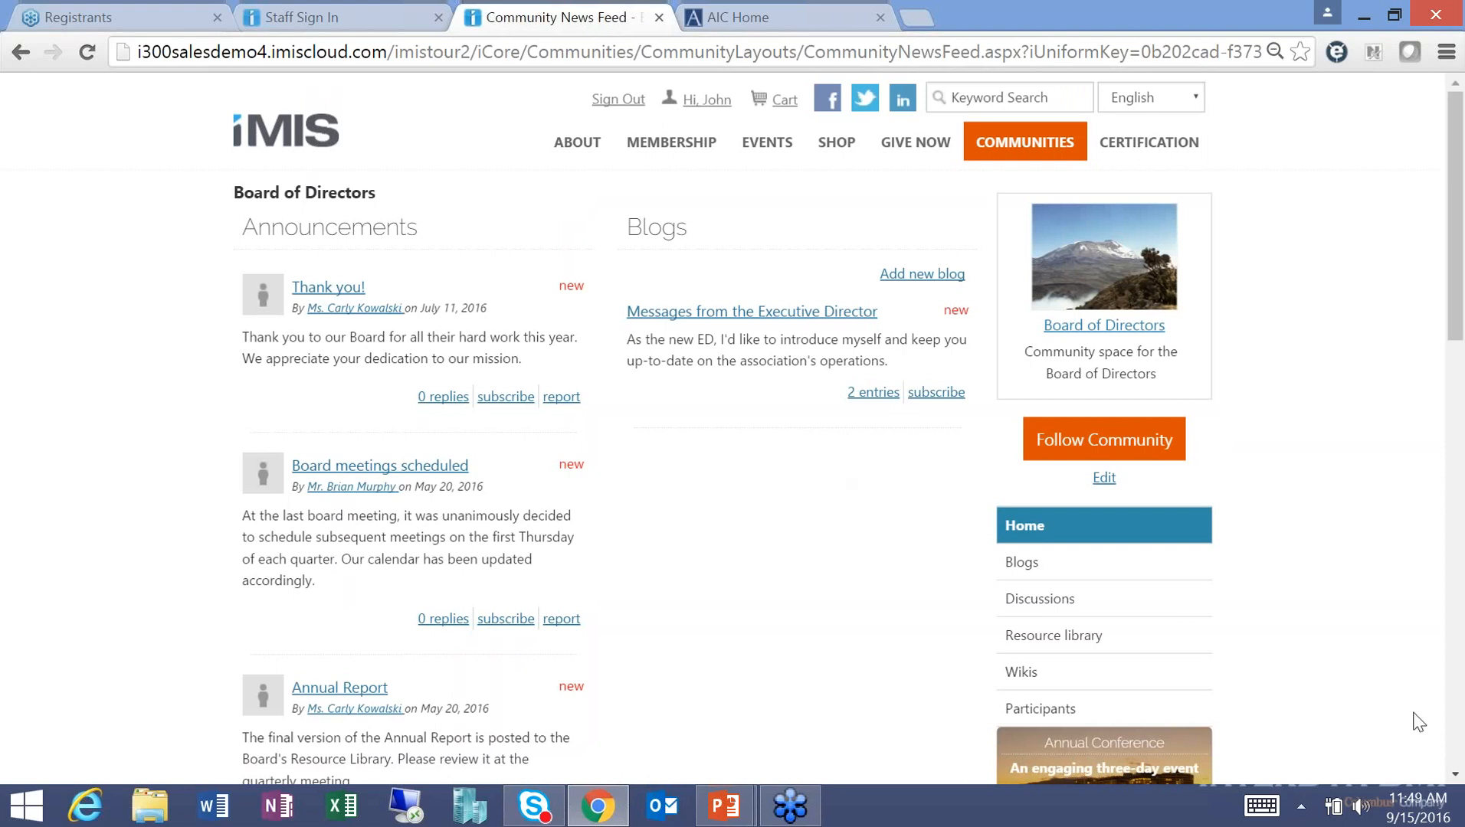
Open the Board of Directors community's Resource library.
{"action": "left_click", "coordinate": [1455, 774]}
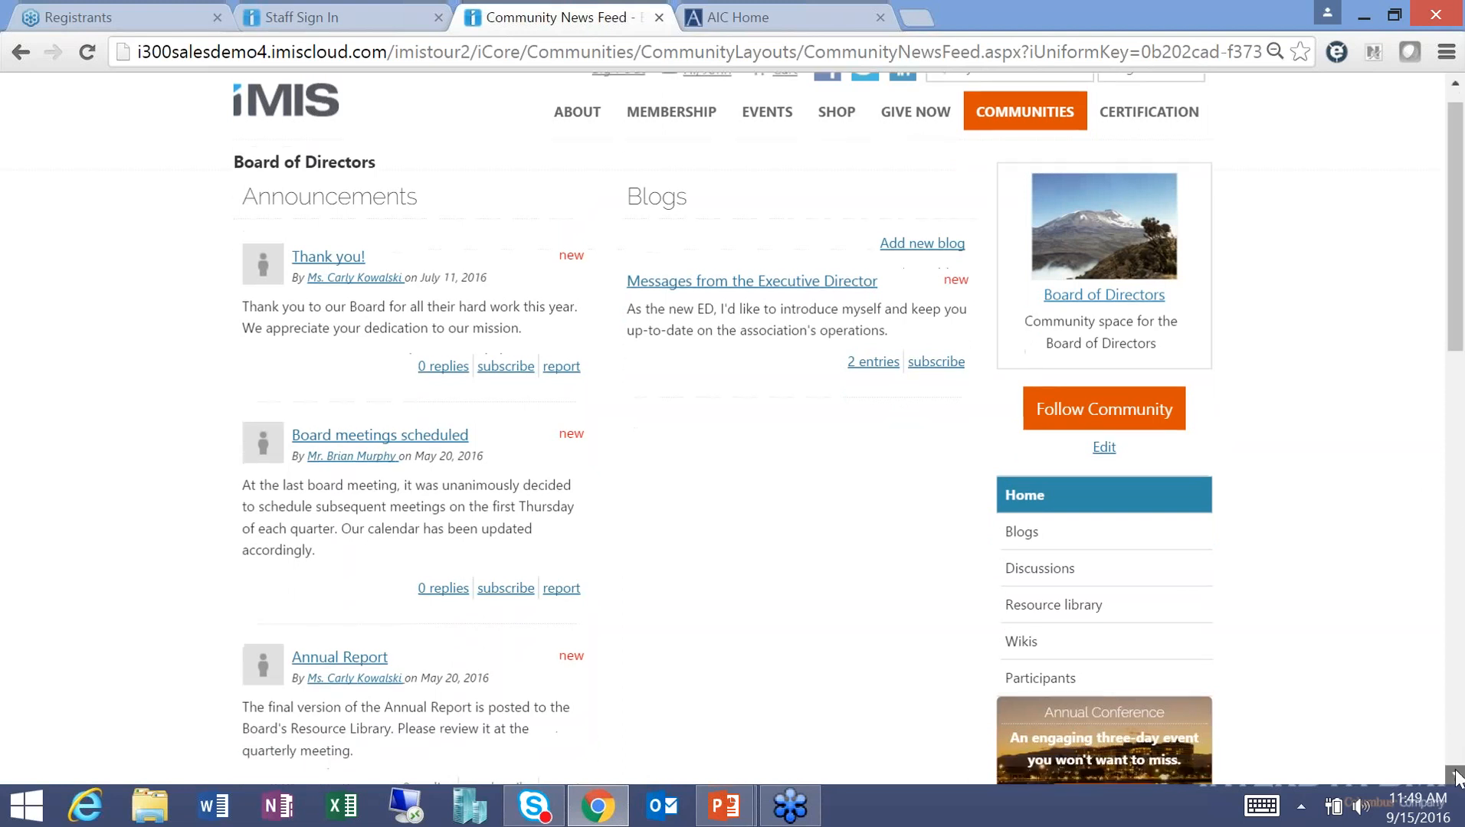
{"action": "left_click", "coordinate": [1455, 773]}
{"action": "left_click", "coordinate": [1455, 773]}
{"action": "left_click", "coordinate": [1455, 773]}
{"action": "left_click", "coordinate": [1455, 773]}
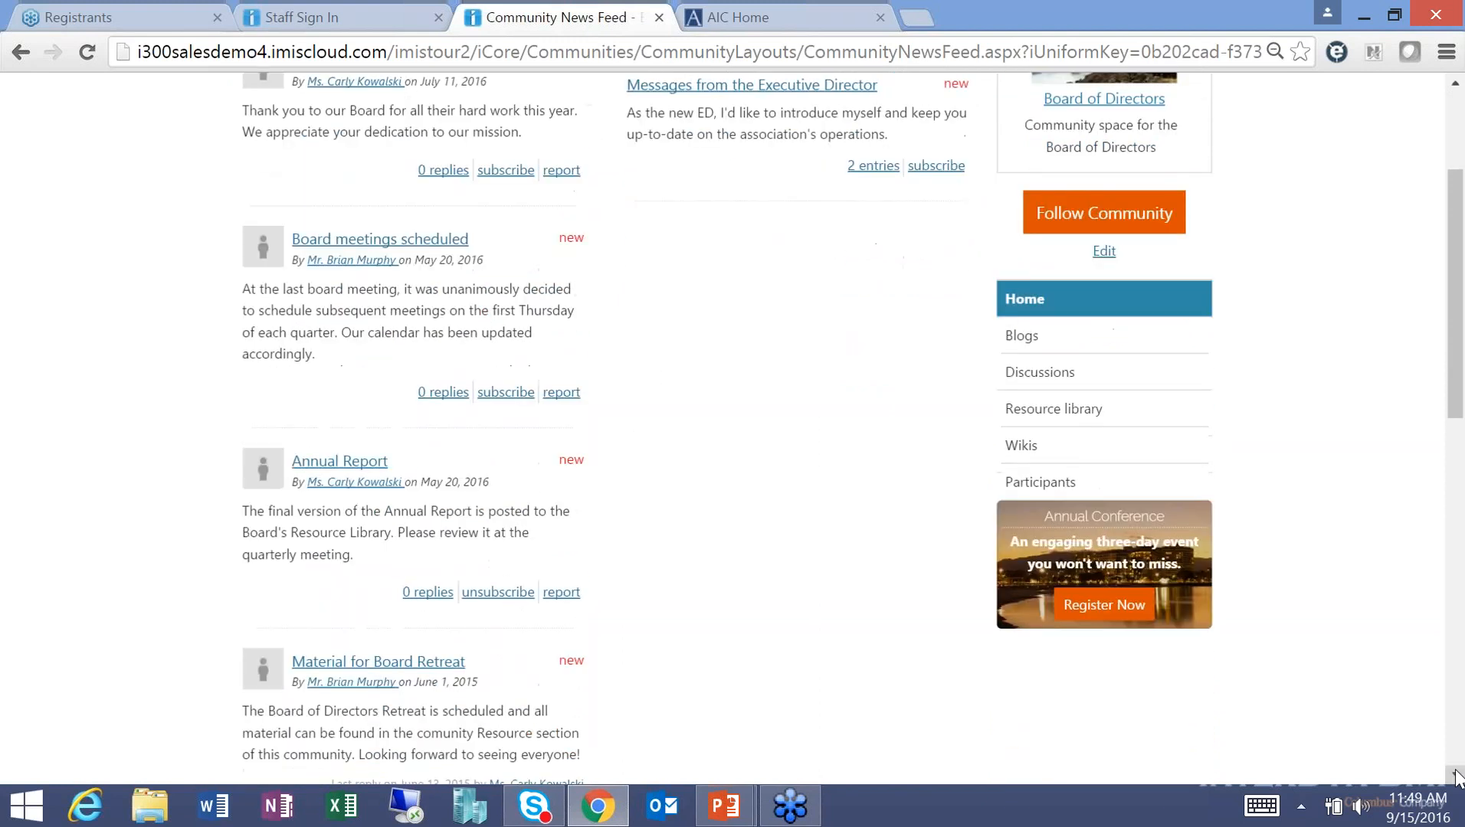
{"action": "left_click", "coordinate": [1054, 406]}
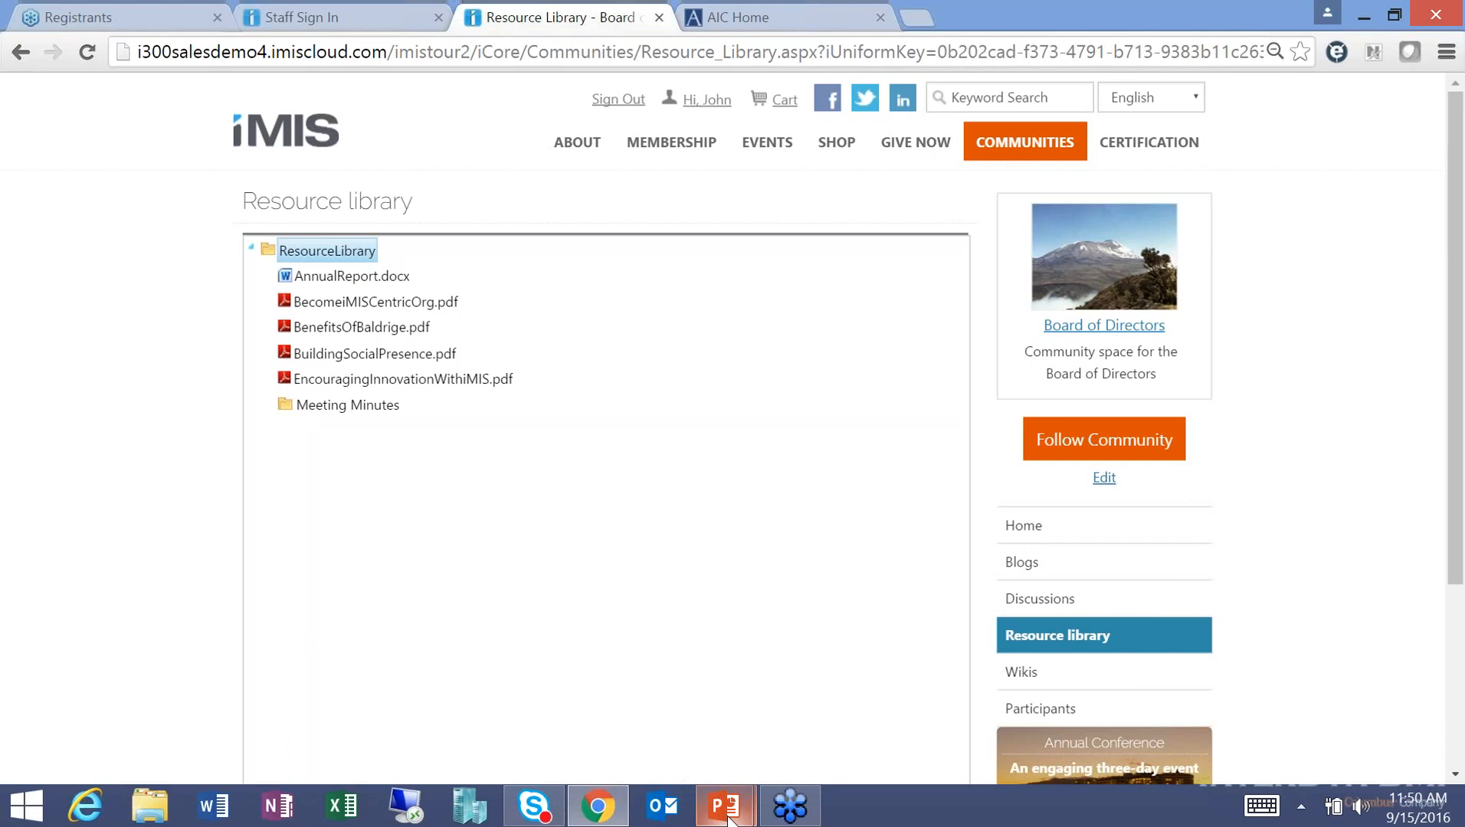
Return to the PowerPoint slideshow and advance to the iMIS Webinar Info slide.
{"action": "mouse_move", "coordinate": [724, 806]}
{"action": "left_click", "coordinate": [778, 722]}
{"action": "left_click", "coordinate": [599, 562]}
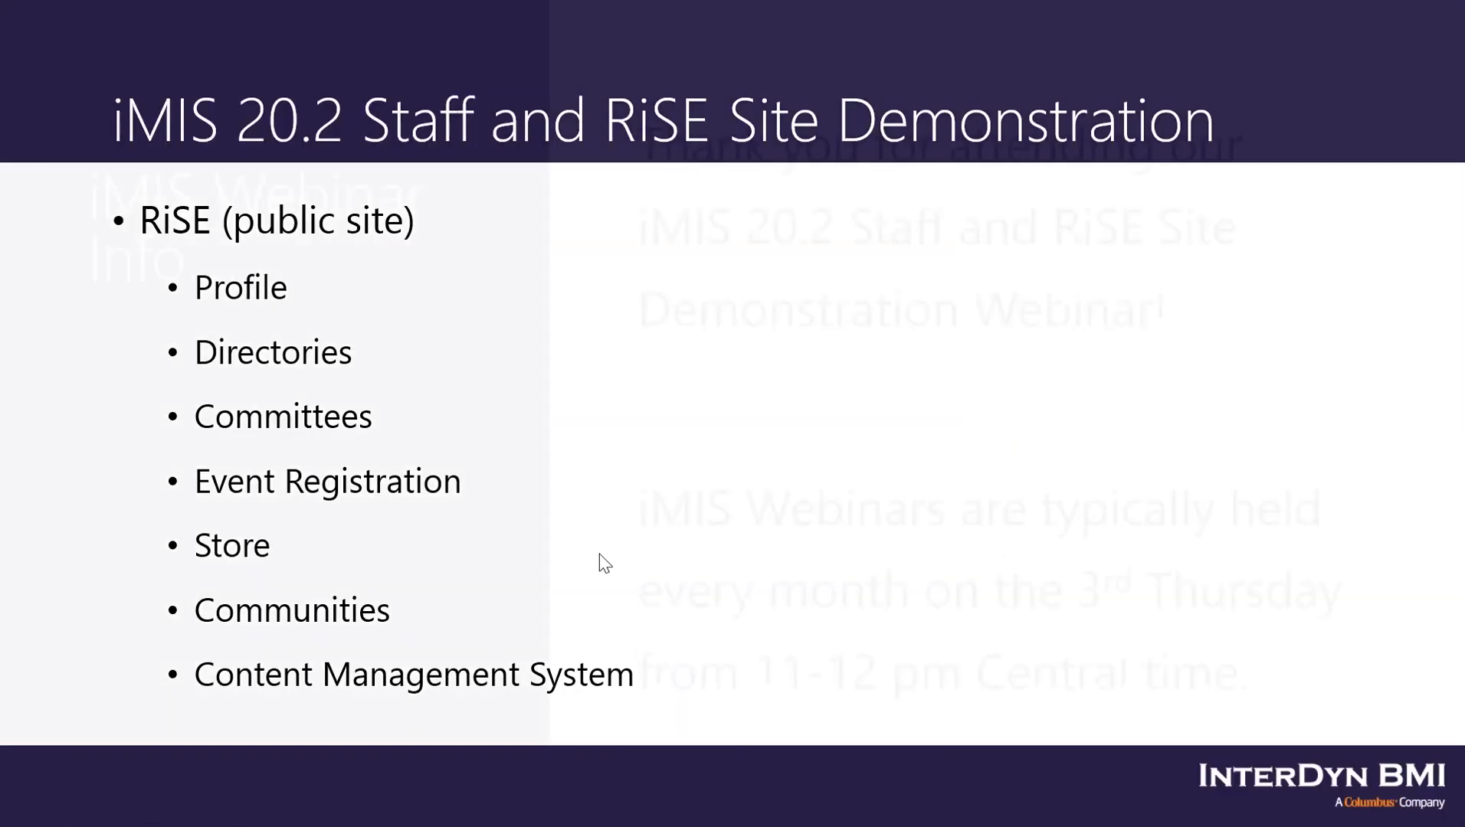